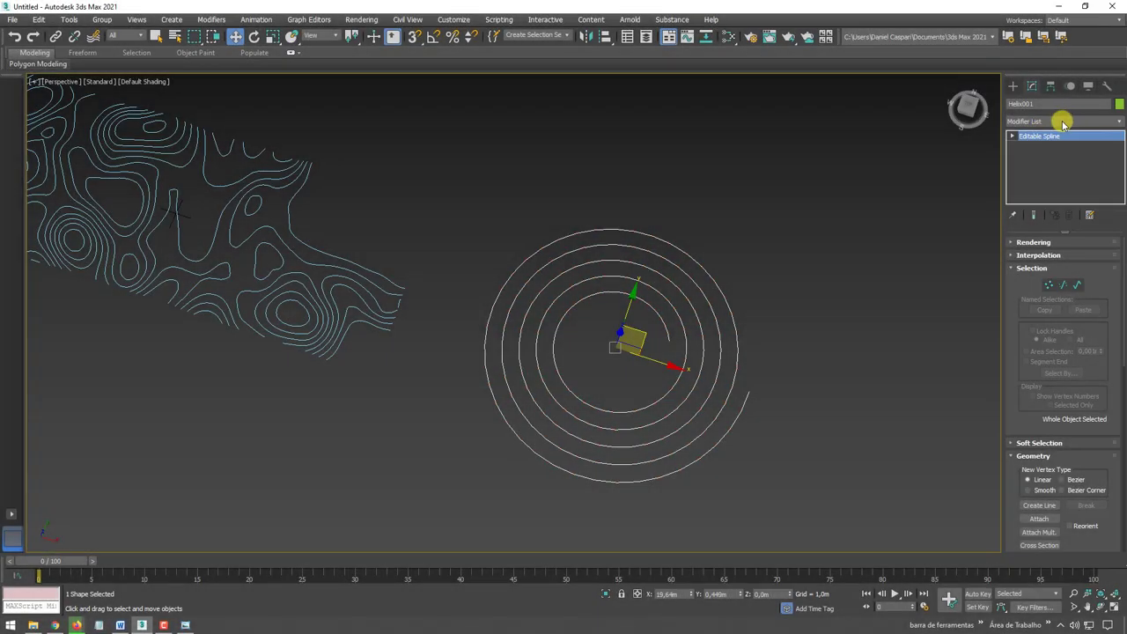
Add a Normalize Spline modifier to the helix by searching 'nor'.
{"action": "left_click", "coordinate": [1063, 122]}
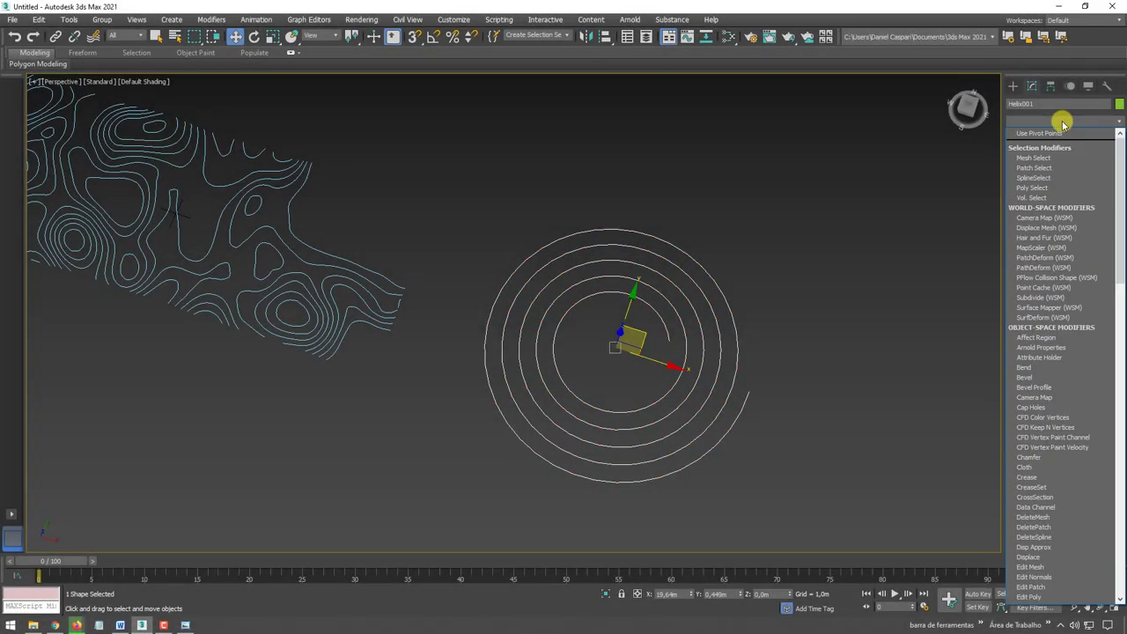
{"action": "type", "text": "nor"}
{"action": "key", "text": "Down"}
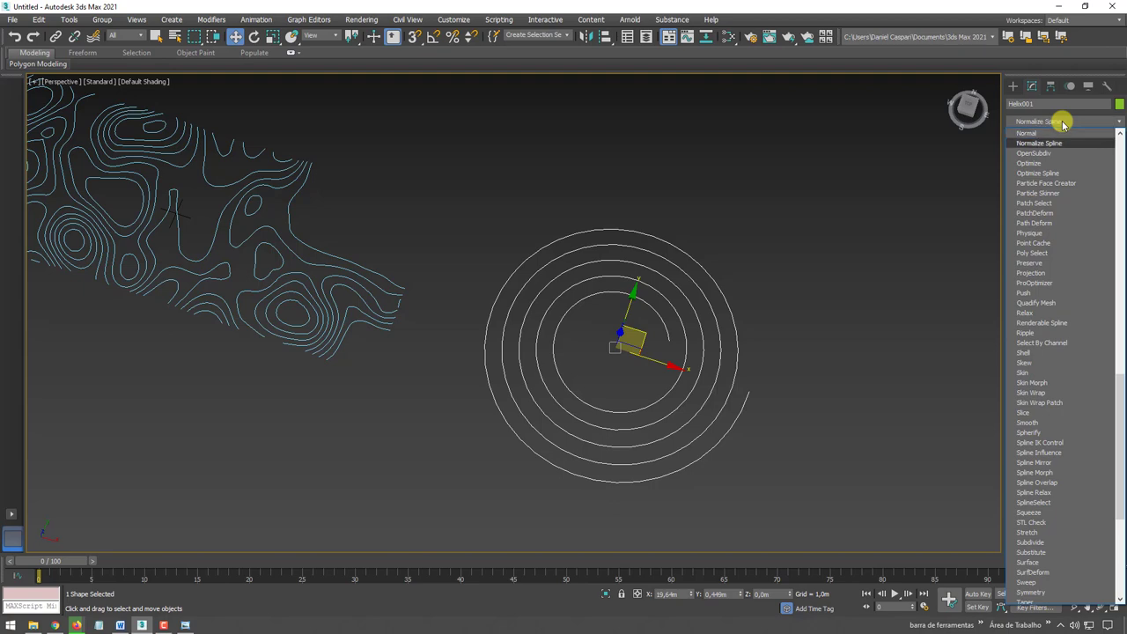
{"action": "key", "text": "Return"}
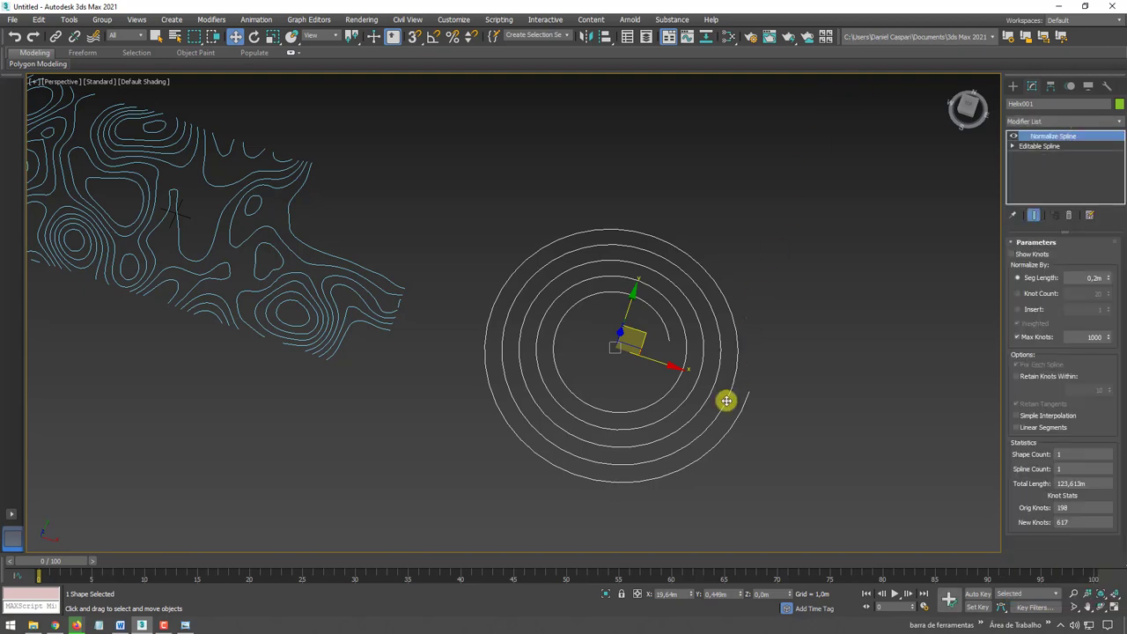
{"action": "mouse_move", "coordinate": [727, 397]}
{"action": "middle_mouse_down", "text": "alt"}
{"action": "mouse_move", "coordinate": [674, 390]}
{"action": "mouse_move", "coordinate": [796, 313]}
{"action": "middle_mouse_up", "text": "alt"}
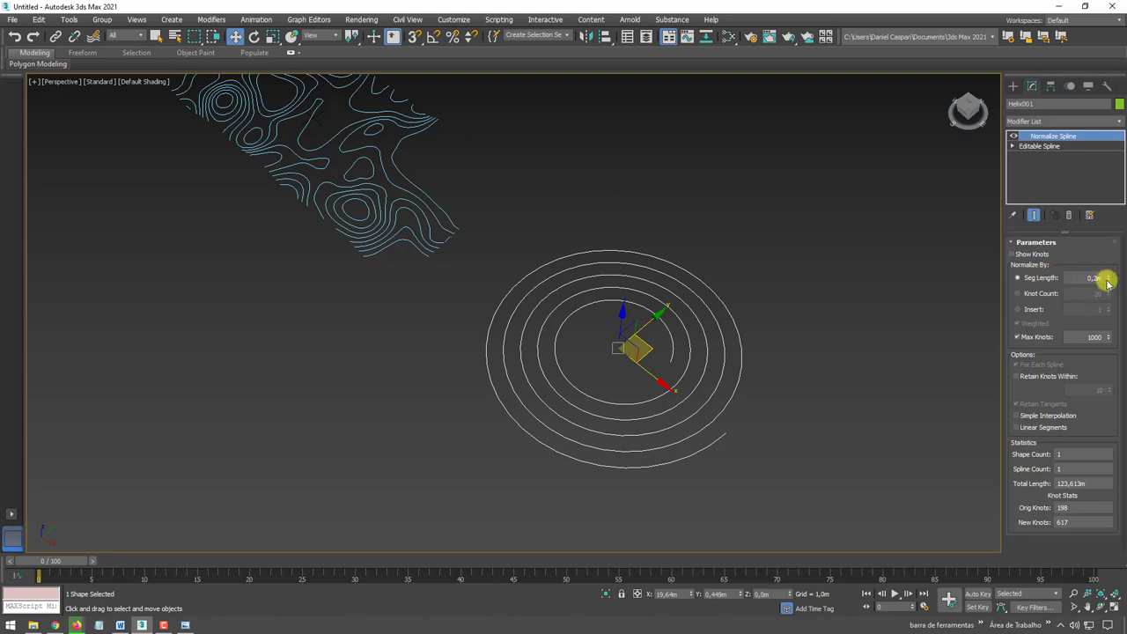
Raise the Normalize Spline Seg Length to 2,585m, leaving 48 knots.
{"action": "mouse_move", "coordinate": [1105, 265]}
{"action": "left_mouse_down"}
{"action": "mouse_move", "coordinate": [1107, 111]}
{"action": "mouse_move", "coordinate": [1082, 21]}
{"action": "left_mouse_up"}
{"action": "middle_click_drag", "start_coordinate": [706, 325], "coordinate": [906, 317], "text": "alt"}
{"action": "left_click_drag", "start_coordinate": [1112, 279], "coordinate": [1103, 252]}
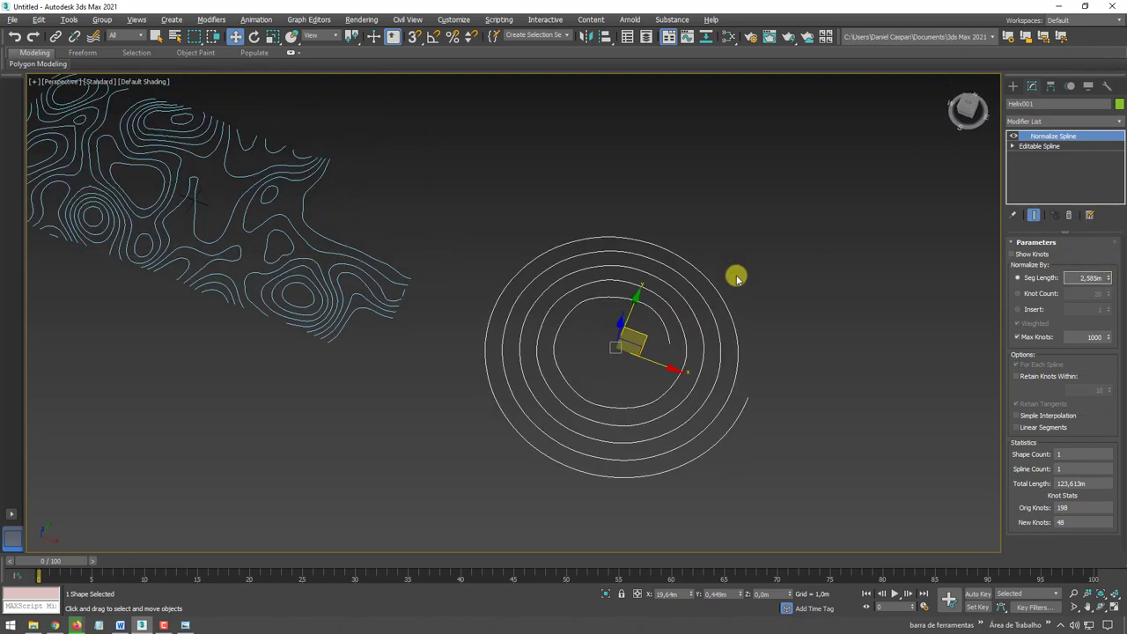
{"action": "middle_click_drag", "start_coordinate": [734, 275], "coordinate": [742, 290], "text": "alt"}
Add an Edit Spline modifier to the helix and select all 48 vertices.
{"action": "left_click", "coordinate": [1120, 122]}
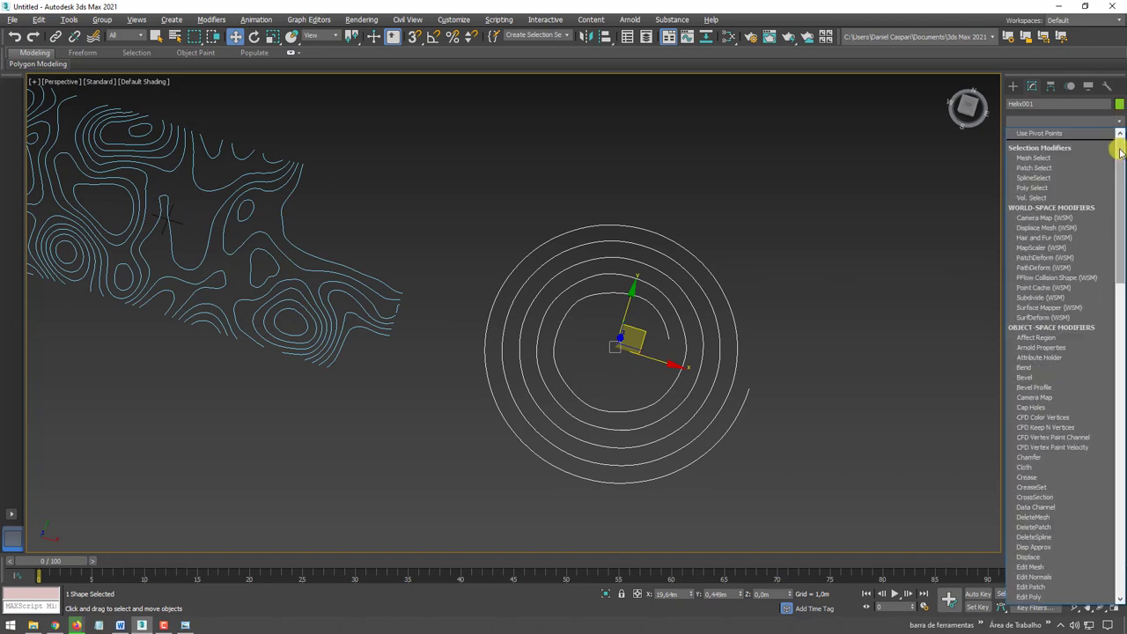
{"action": "left_click_drag", "start_coordinate": [1113, 139], "coordinate": [1113, 233]}
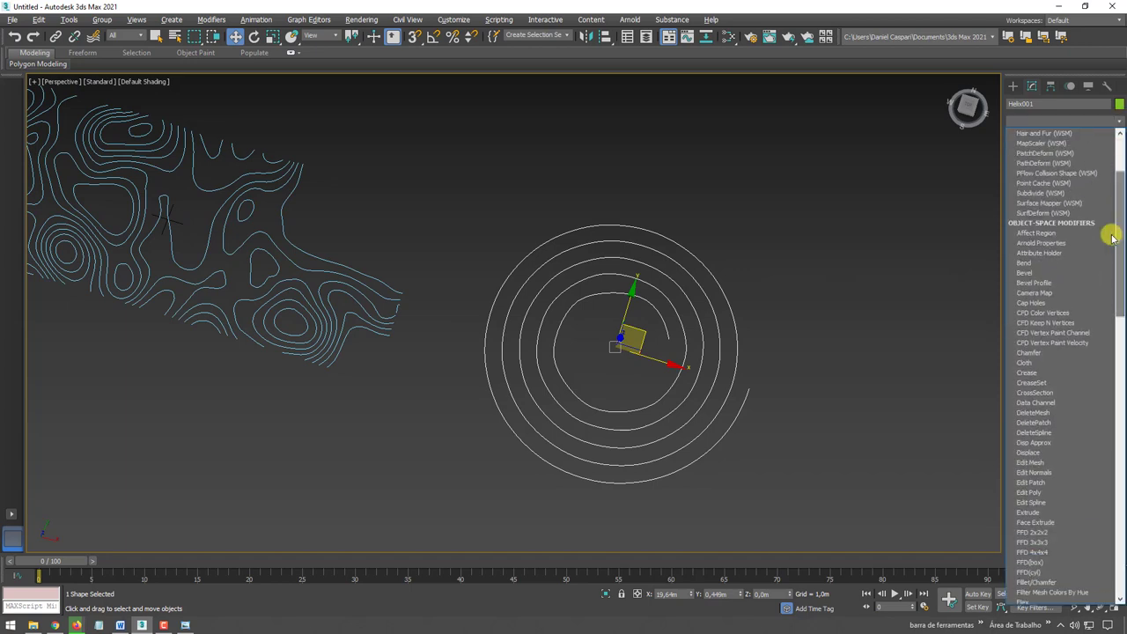
{"action": "left_click", "coordinate": [1029, 501]}
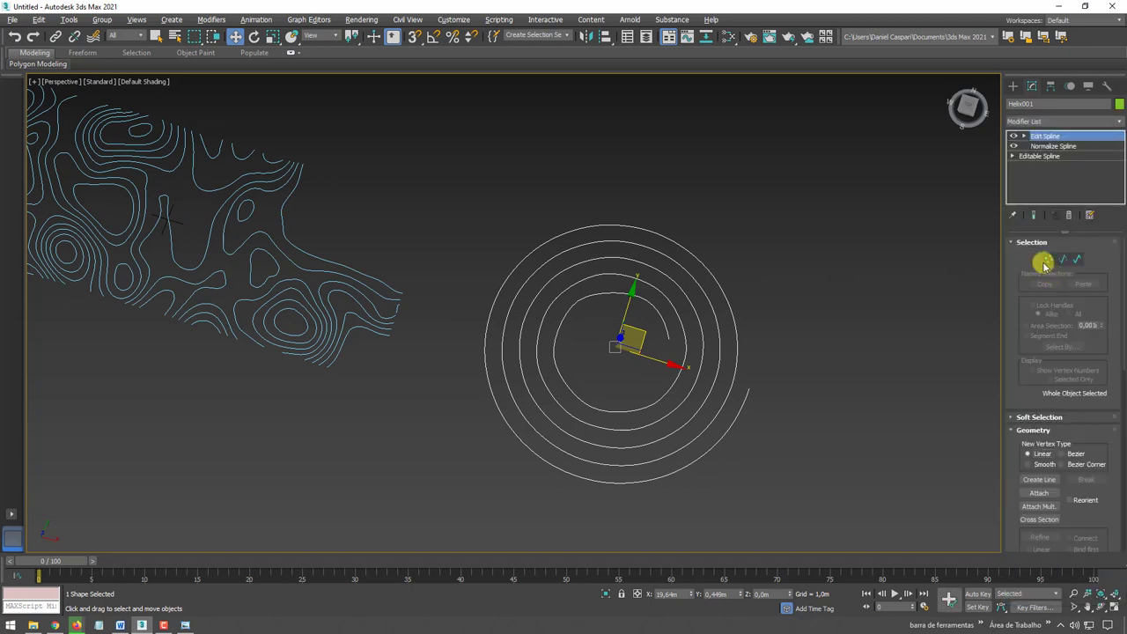
{"action": "left_click", "coordinate": [1042, 261]}
{"action": "mouse_move", "coordinate": [820, 332]}
{"action": "middle_mouse_down", "text": "alt"}
{"action": "mouse_move", "coordinate": [848, 334]}
{"action": "mouse_move", "coordinate": [863, 161]}
{"action": "middle_mouse_up", "text": "alt"}
{"action": "left_click_drag", "start_coordinate": [863, 161], "coordinate": [579, 478]}
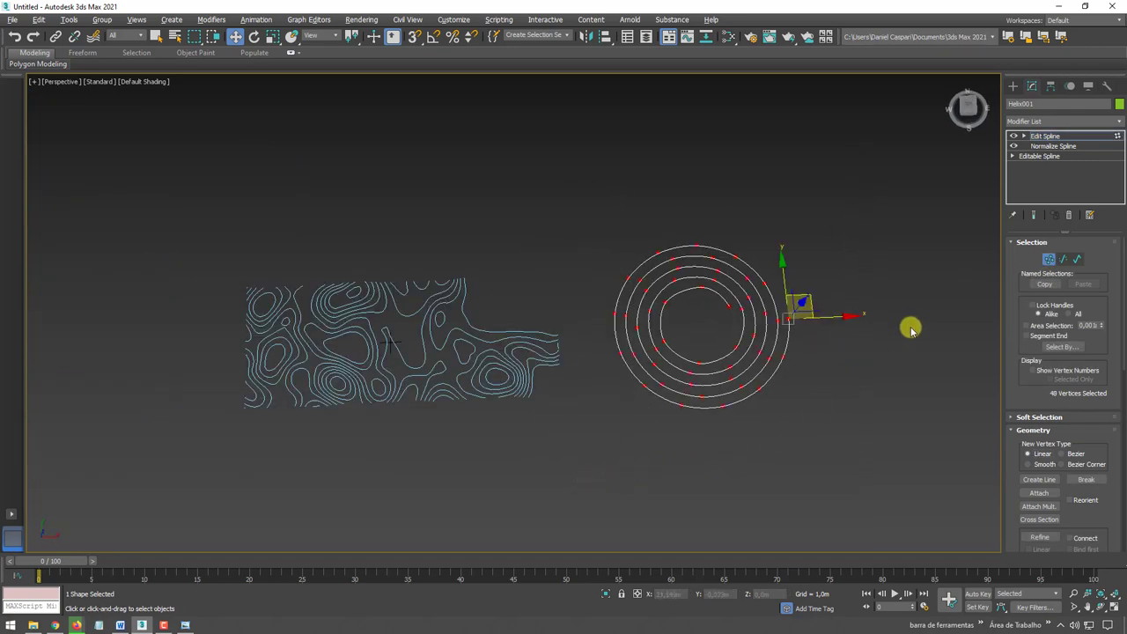
{"action": "middle_click_drag", "start_coordinate": [910, 325], "coordinate": [915, 300], "text": "alt"}
{"action": "left_click", "coordinate": [1050, 139]}
Shift-drag the spiral to the right to start an instanced copy.
{"action": "middle_click_drag", "start_coordinate": [801, 320], "coordinate": [593, 331]}
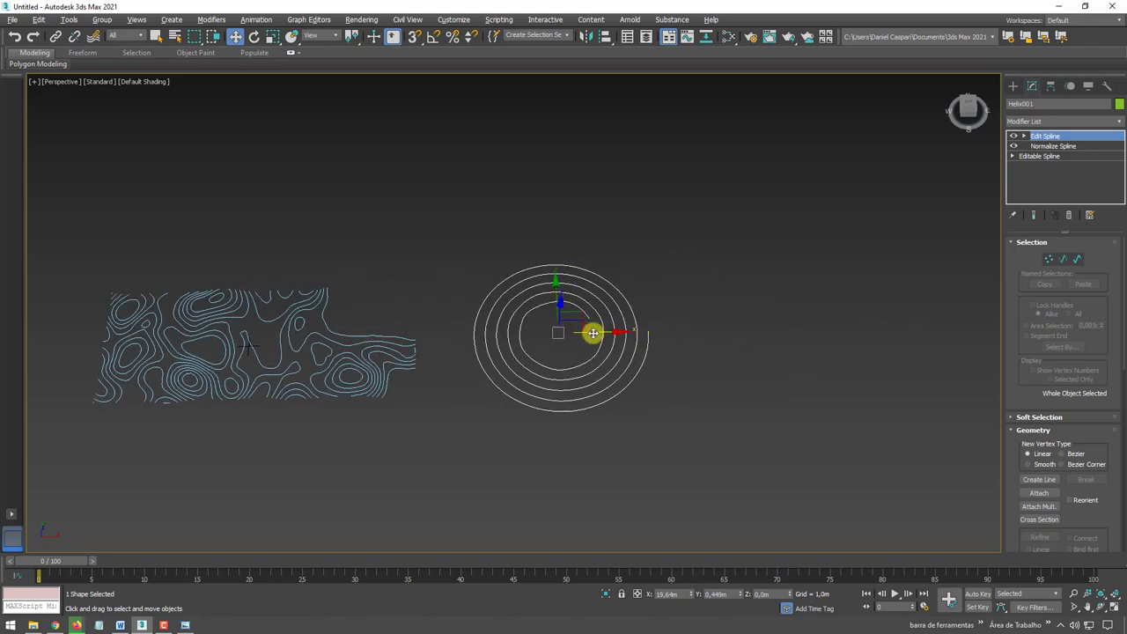
{"action": "left_click_drag", "start_coordinate": [593, 332], "coordinate": [742, 336], "text": "shift"}
{"action": "left_click", "coordinate": [567, 362]}
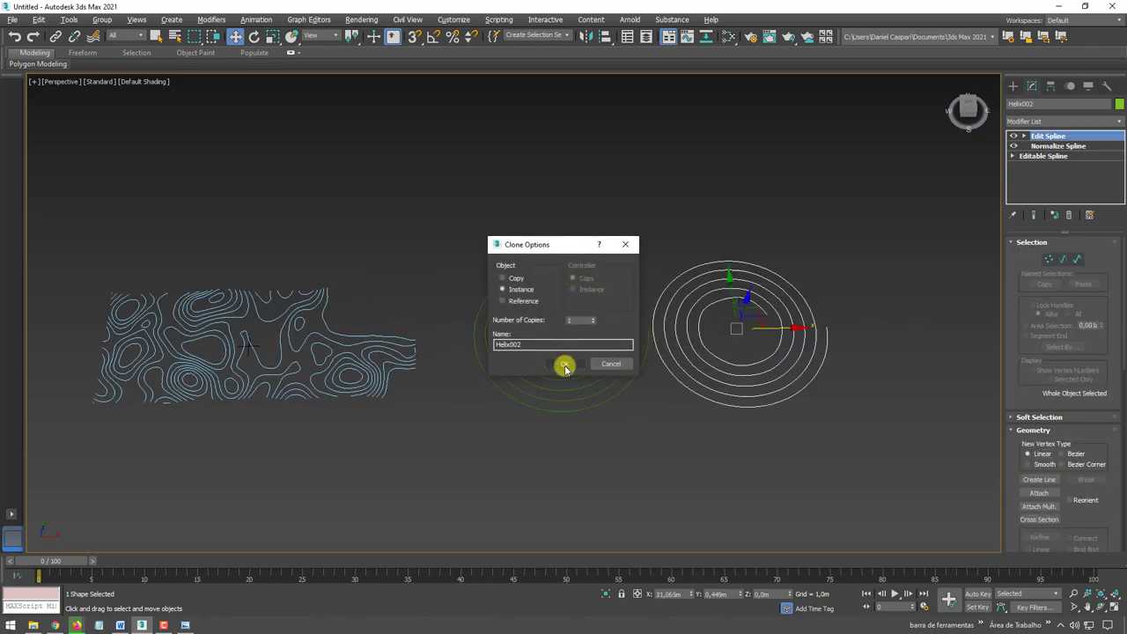
Accept the Helix002 instance clone and undo the Edit Spline removals from its stack.
{"action": "left_click", "coordinate": [1021, 137]}
{"action": "left_click", "coordinate": [1067, 216]}
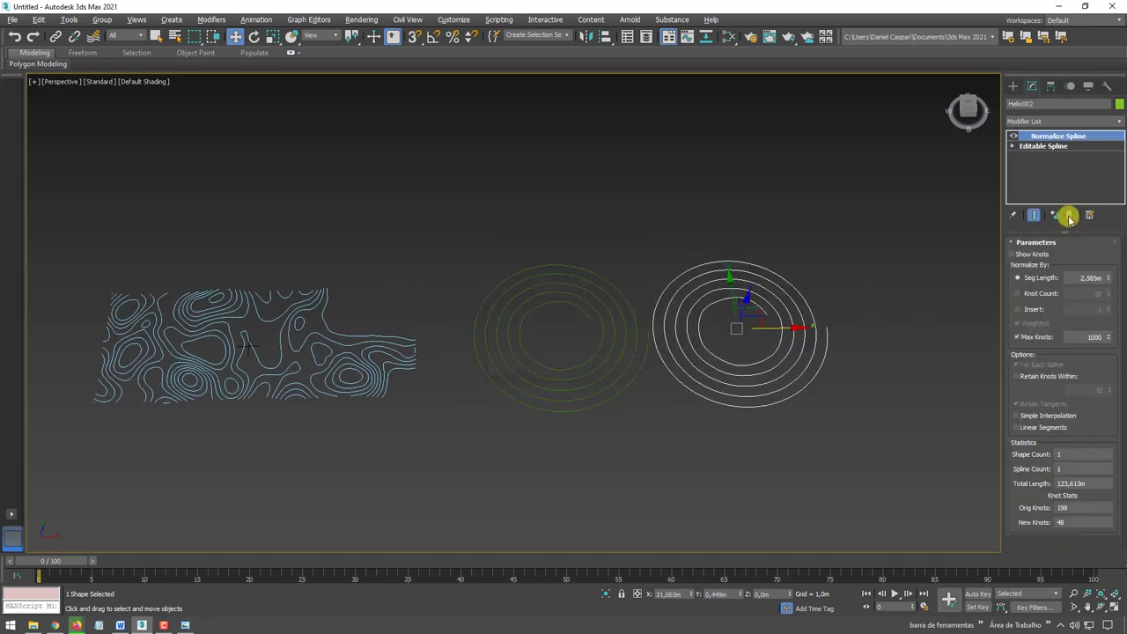
{"action": "key", "text": "ctrl+z"}
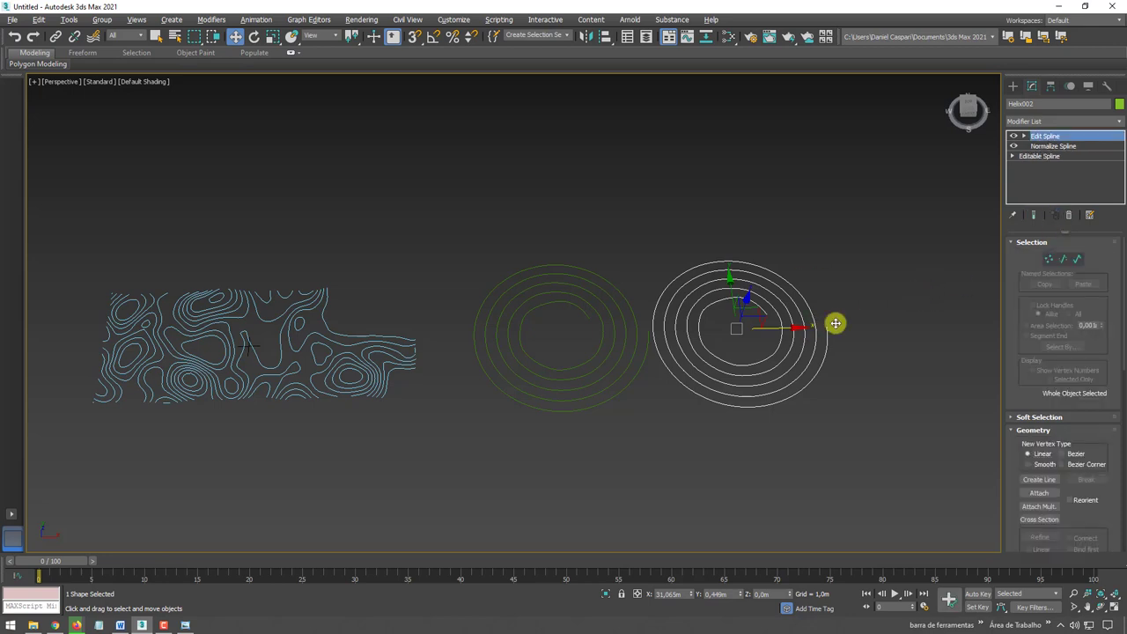
{"action": "left_click", "coordinate": [1068, 215]}
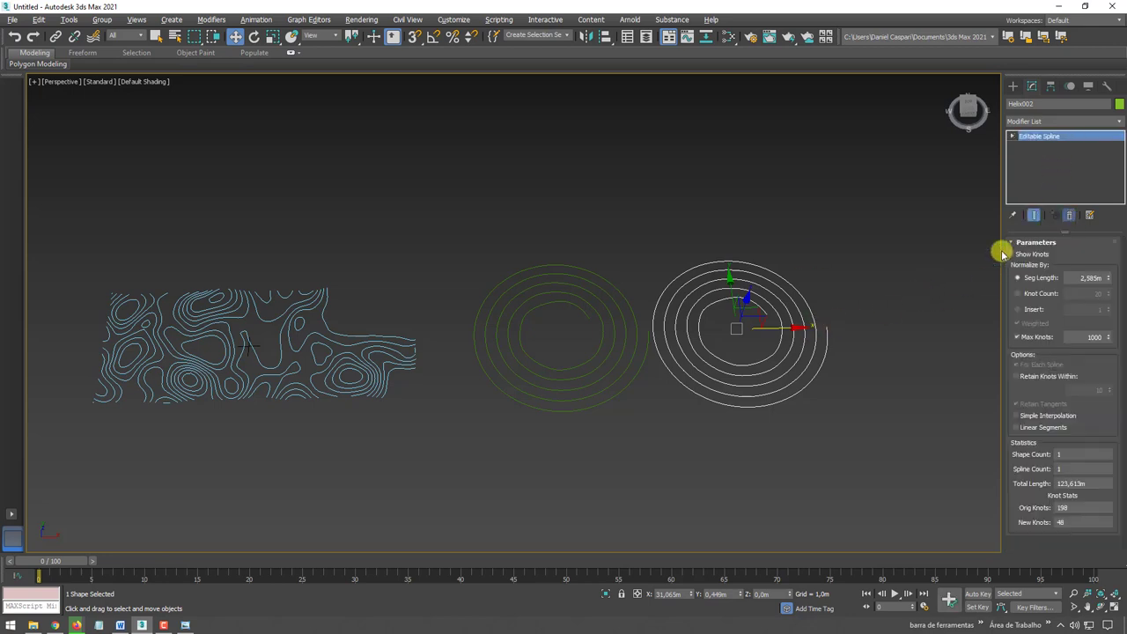
{"action": "key", "text": "ctrl+z"}
Attach the right spiral copy to Helix001 and box-select both spirals' vertices.
{"action": "left_click", "coordinate": [661, 390]}
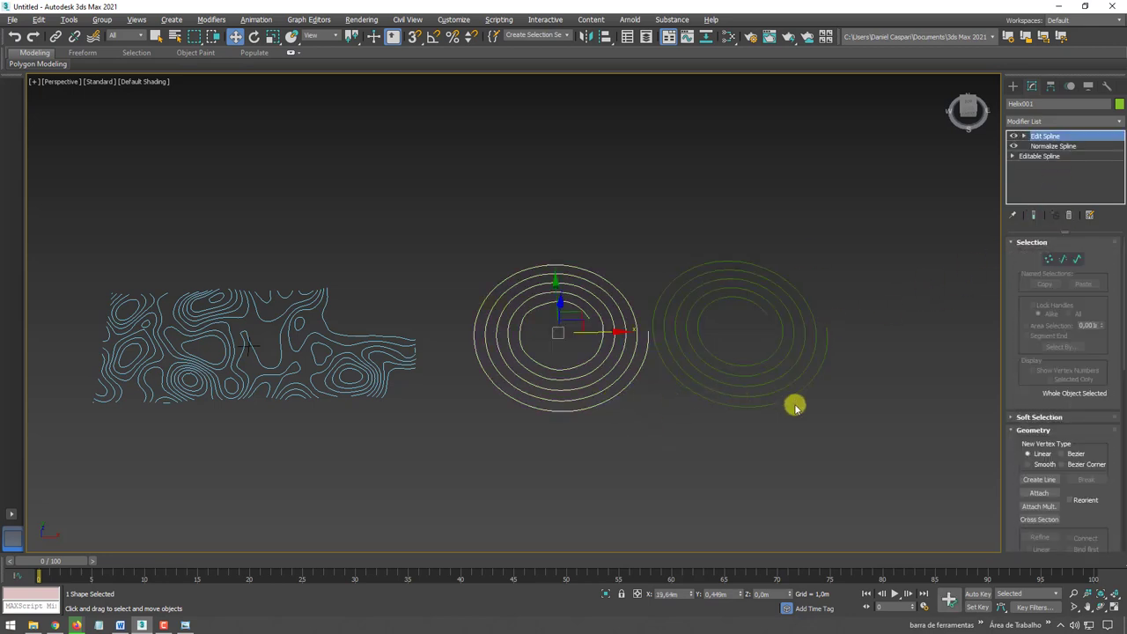
{"action": "left_click", "coordinate": [1039, 493]}
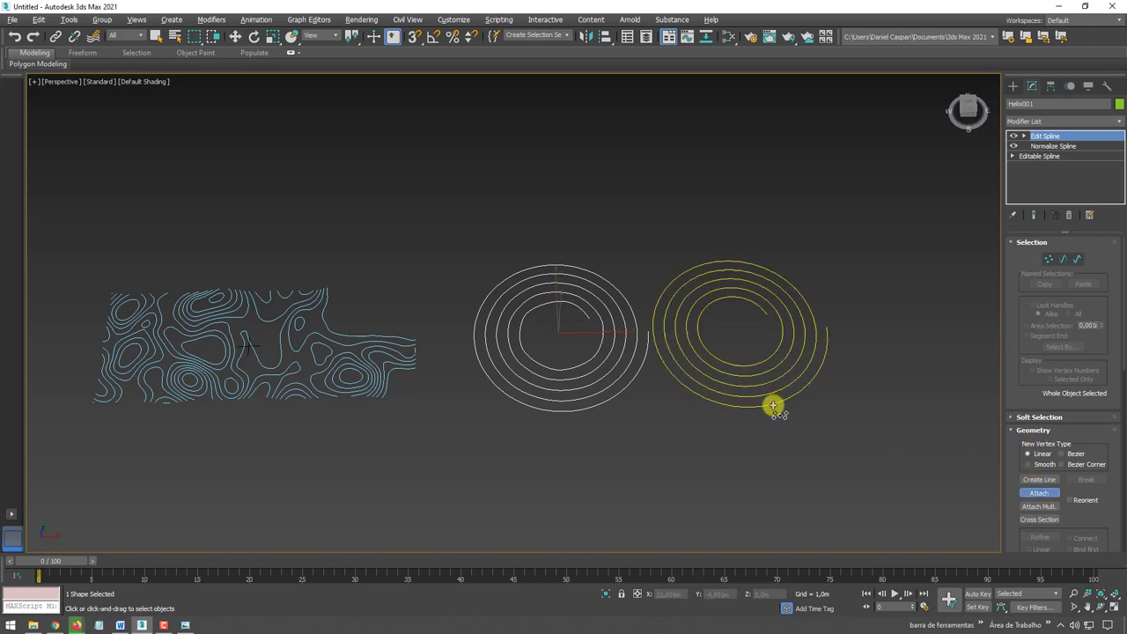
{"action": "left_click", "coordinate": [775, 400]}
{"action": "left_click", "coordinate": [1049, 259]}
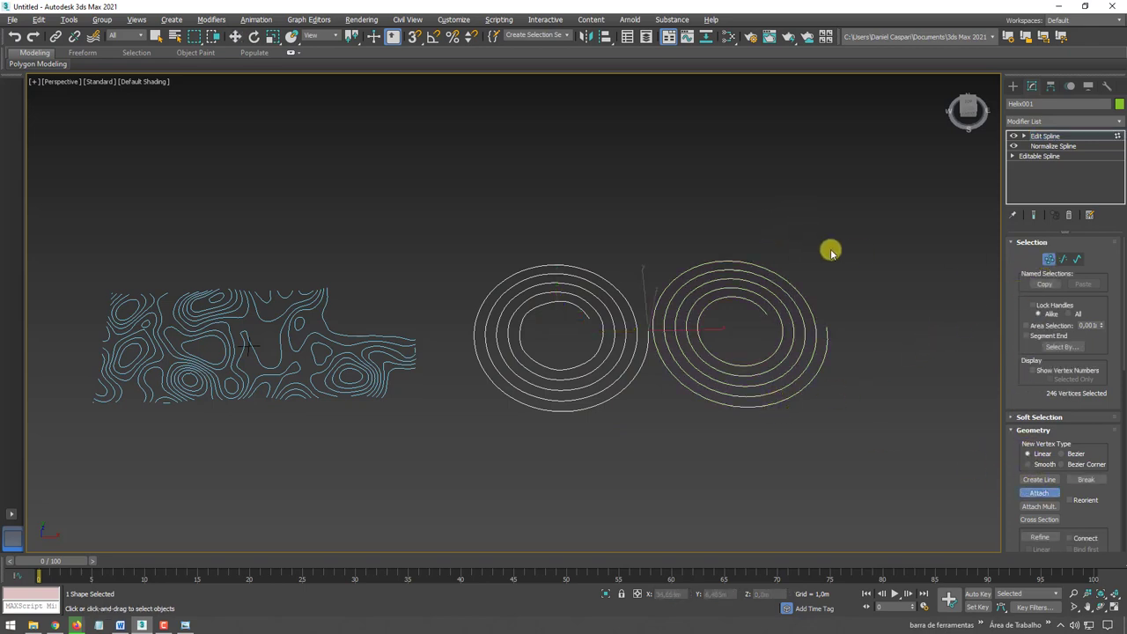
{"action": "right_click", "coordinate": [912, 297]}
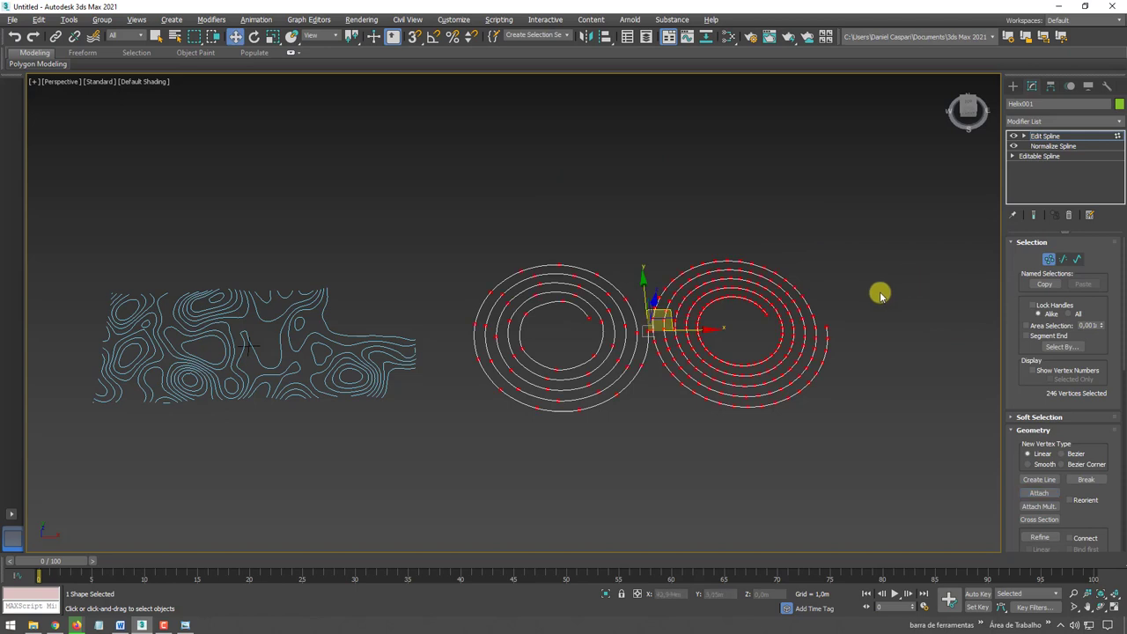
{"action": "left_click", "coordinate": [873, 255]}
{"action": "left_click_drag", "start_coordinate": [447, 264], "coordinate": [650, 452]}
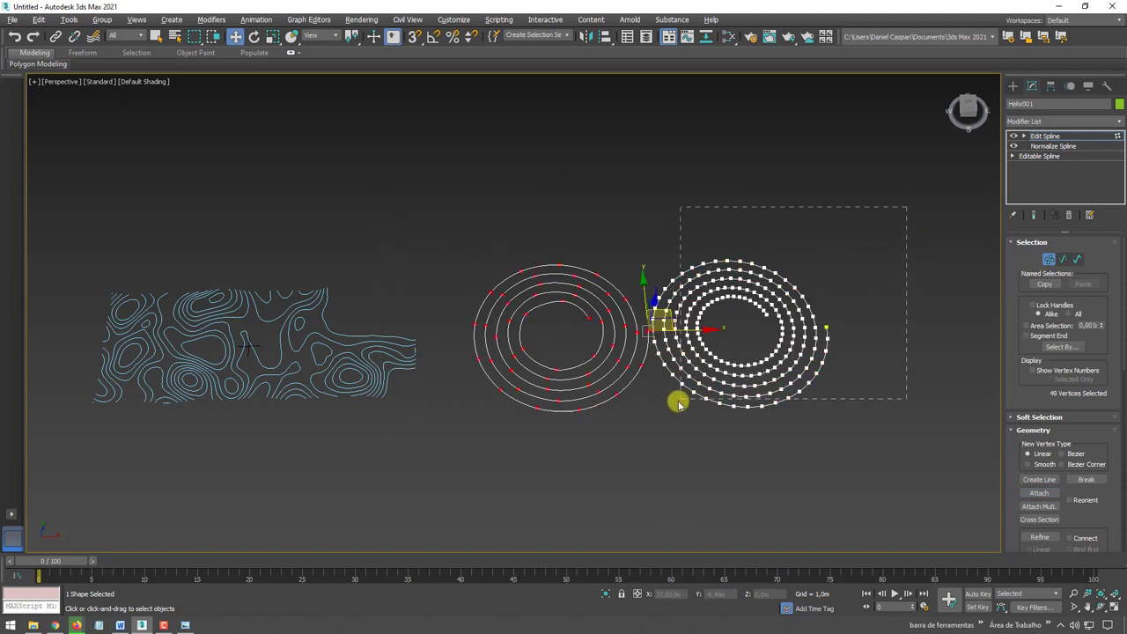
{"action": "left_click_drag", "start_coordinate": [908, 207], "coordinate": [655, 408]}
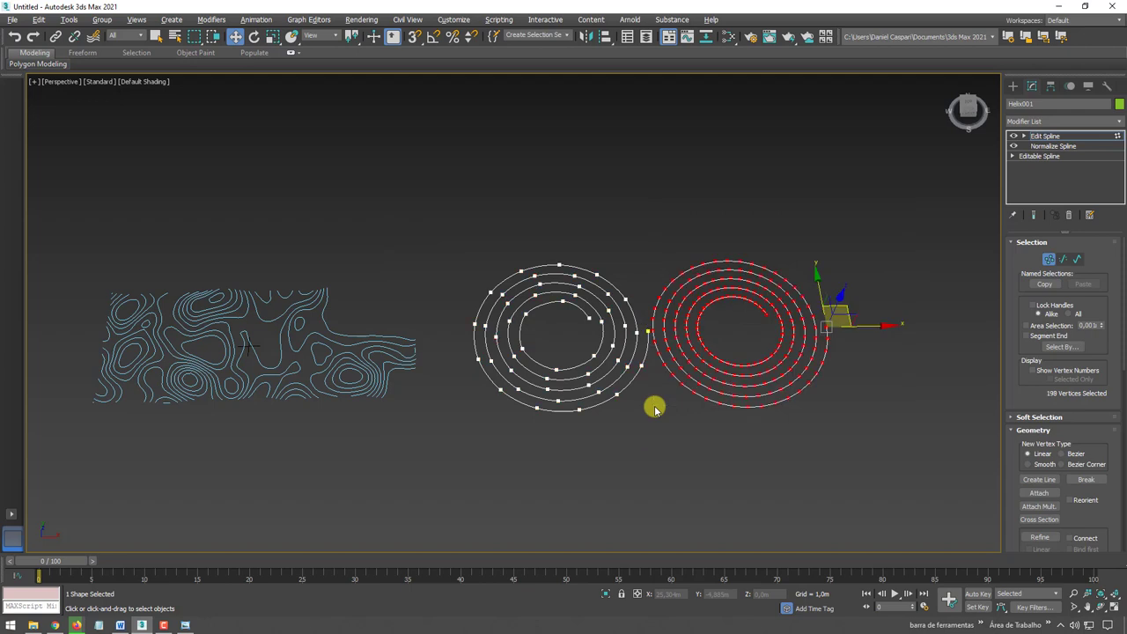
{"action": "left_click", "coordinate": [1032, 138]}
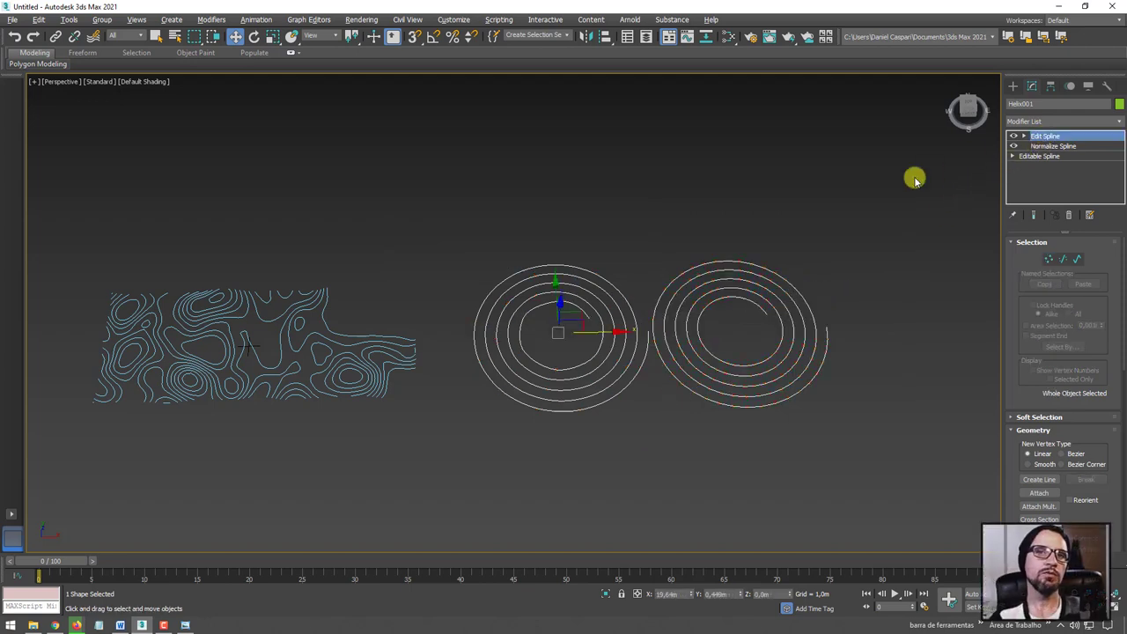
Delete both spirals and select the 2dPolyline contour map, checking its vertices.
{"action": "key", "text": "Delete"}
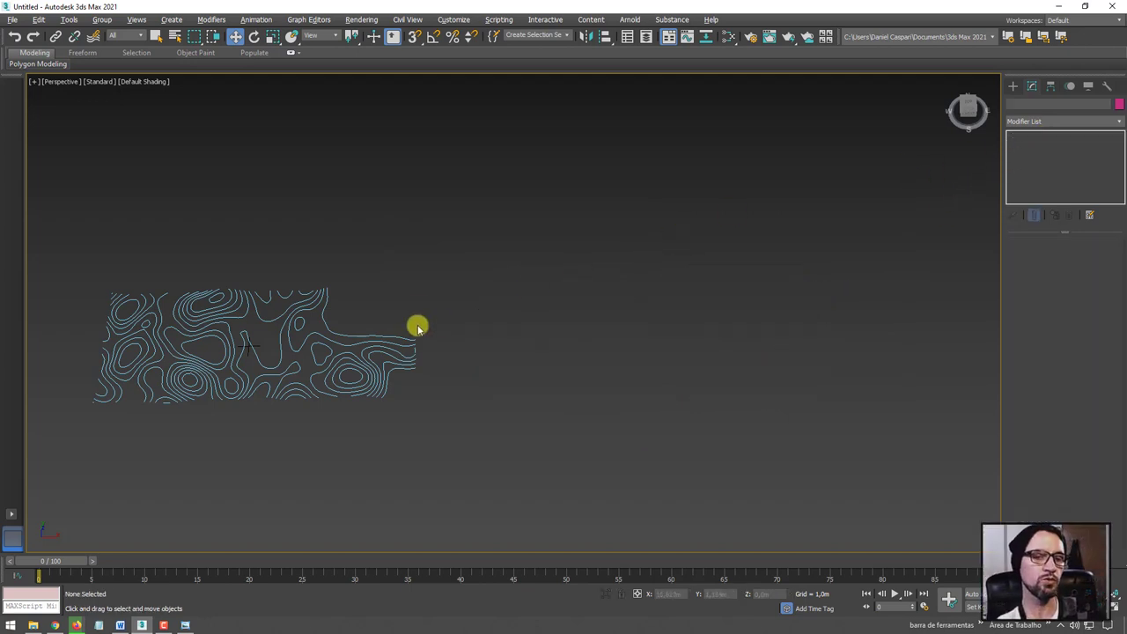
{"action": "left_click_drag", "start_coordinate": [415, 321], "coordinate": [370, 374]}
{"action": "middle_click_drag", "start_coordinate": [370, 374], "coordinate": [624, 344]}
{"action": "scroll", "coordinate": [649, 357], "scroll_direction": "up", "scroll_amount": 3}
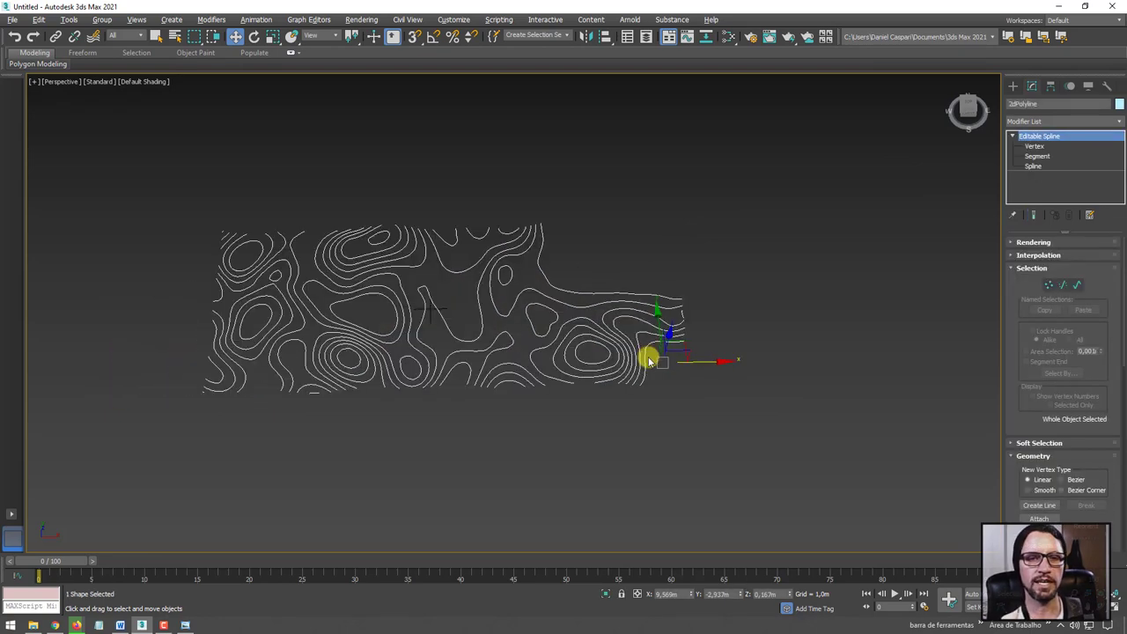
{"action": "left_click", "coordinate": [1048, 287]}
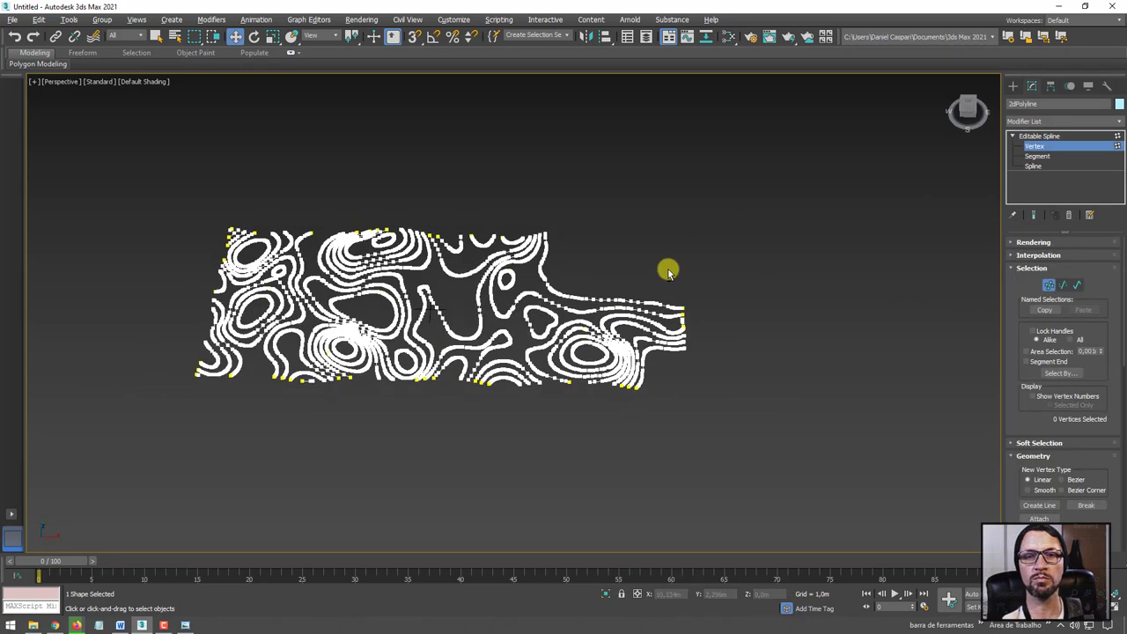
{"action": "left_click", "coordinate": [1048, 136]}
Add a Normalize Spline modifier to the contours by typing 'normalize'.
{"action": "left_click", "coordinate": [1046, 121]}
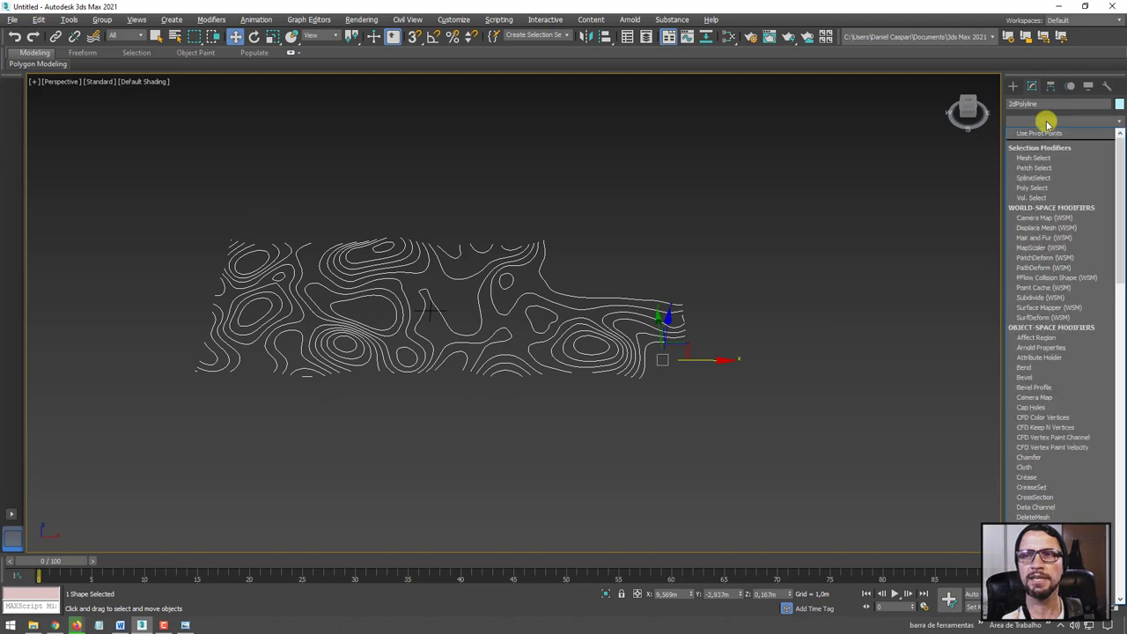
{"action": "type", "text": "normalize"}
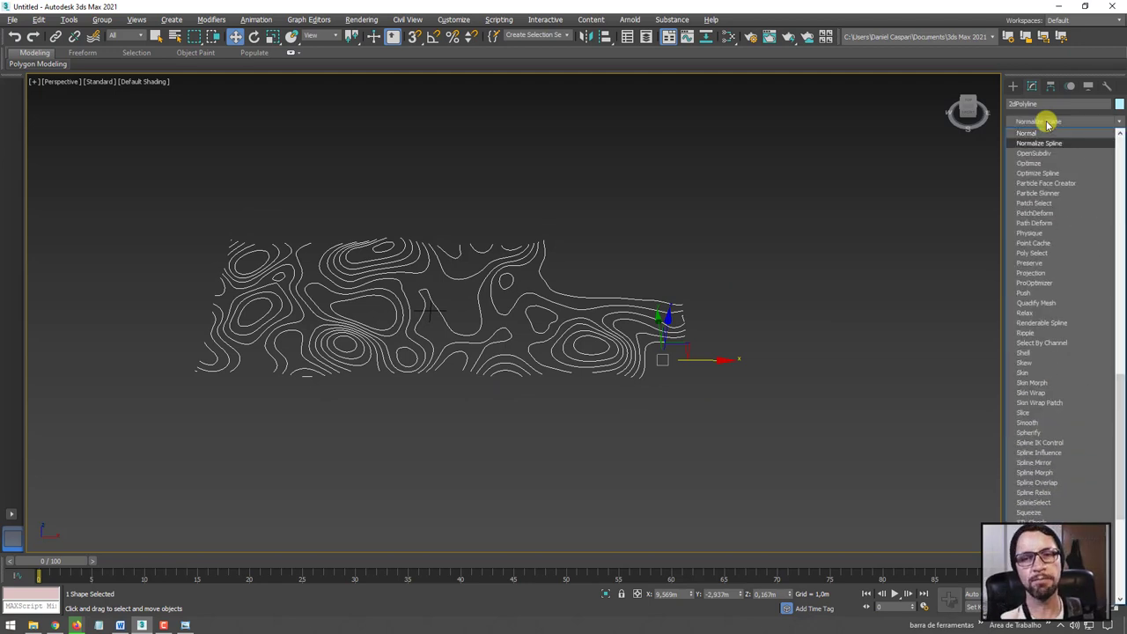
{"action": "key", "text": "Return"}
{"action": "type", "text": "1"}
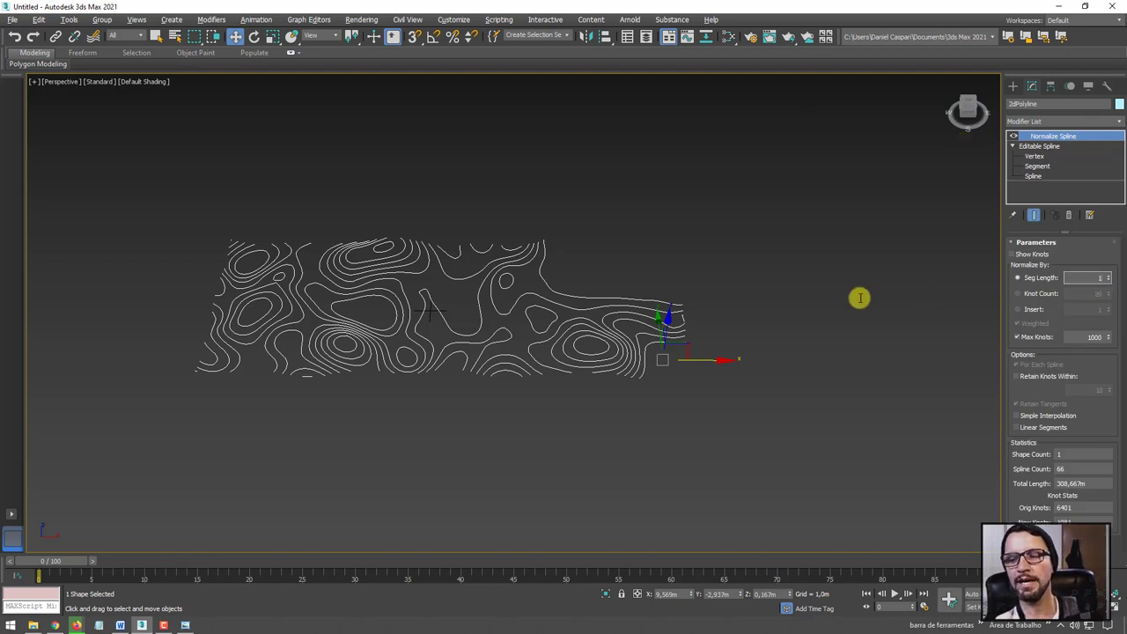
Try contour Seg Lengths of 1,0m, 0,5m and 0,1m, settling on 0,25m for 1081 knots.
{"action": "key", "text": "Return"}
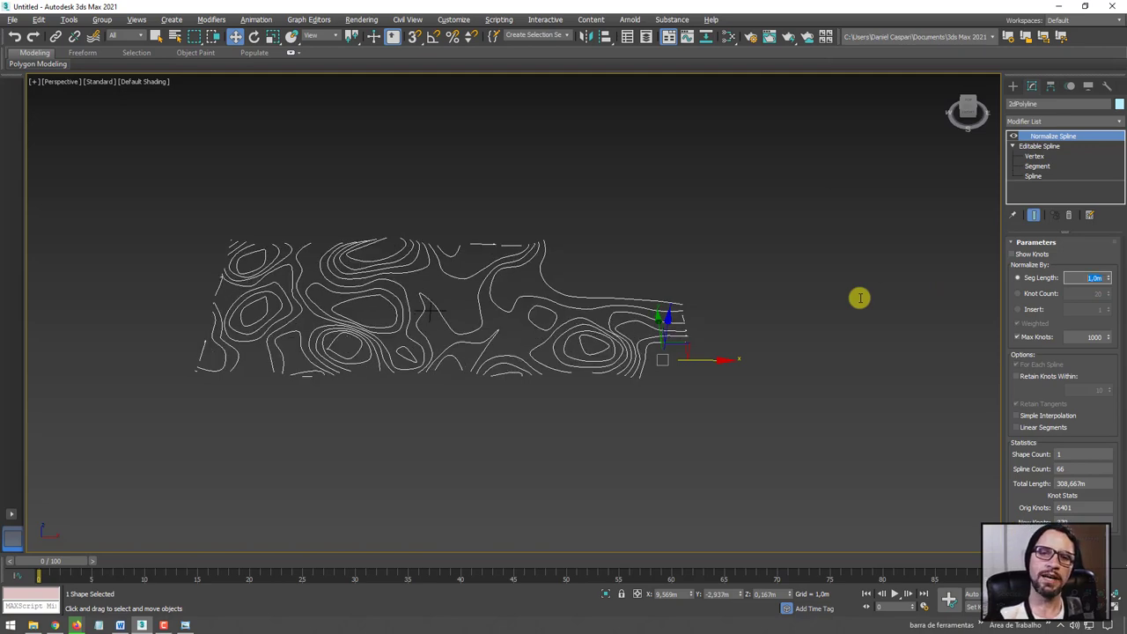
{"action": "mouse_move", "coordinate": [500, 214]}
{"action": "middle_mouse_down", "text": "alt"}
{"action": "mouse_move", "coordinate": [486, 293]}
{"action": "mouse_move", "coordinate": [490, 223]}
{"action": "middle_mouse_up", "text": "alt"}
{"action": "scroll", "coordinate": [497, 293], "scroll_direction": "up", "scroll_amount": 3}
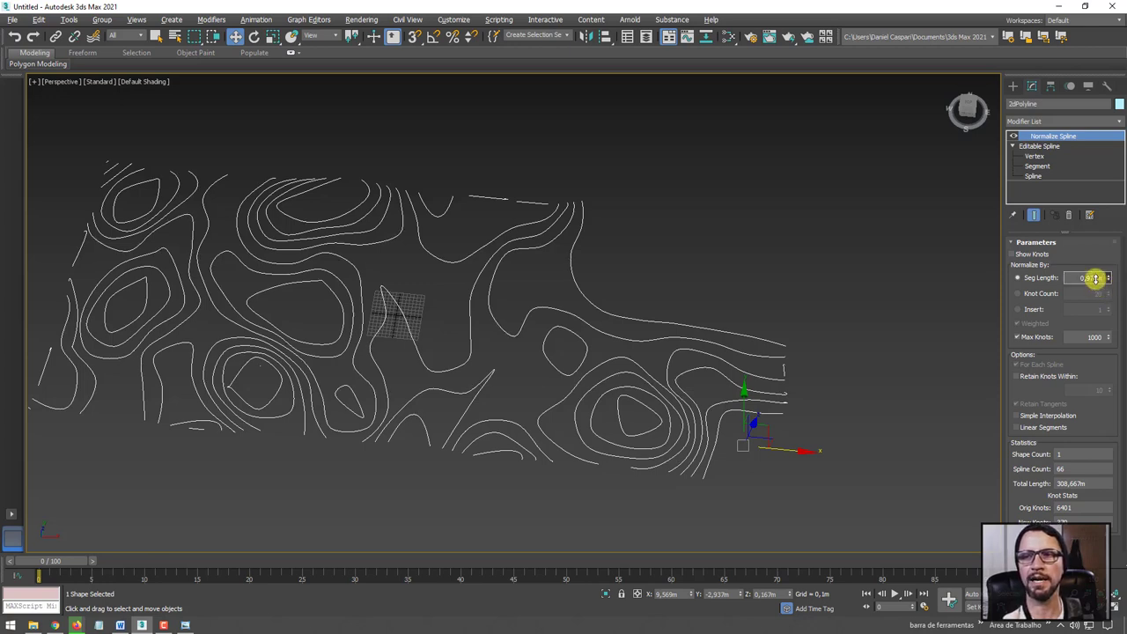
{"action": "left_click_drag", "start_coordinate": [1094, 278], "coordinate": [1095, 278]}
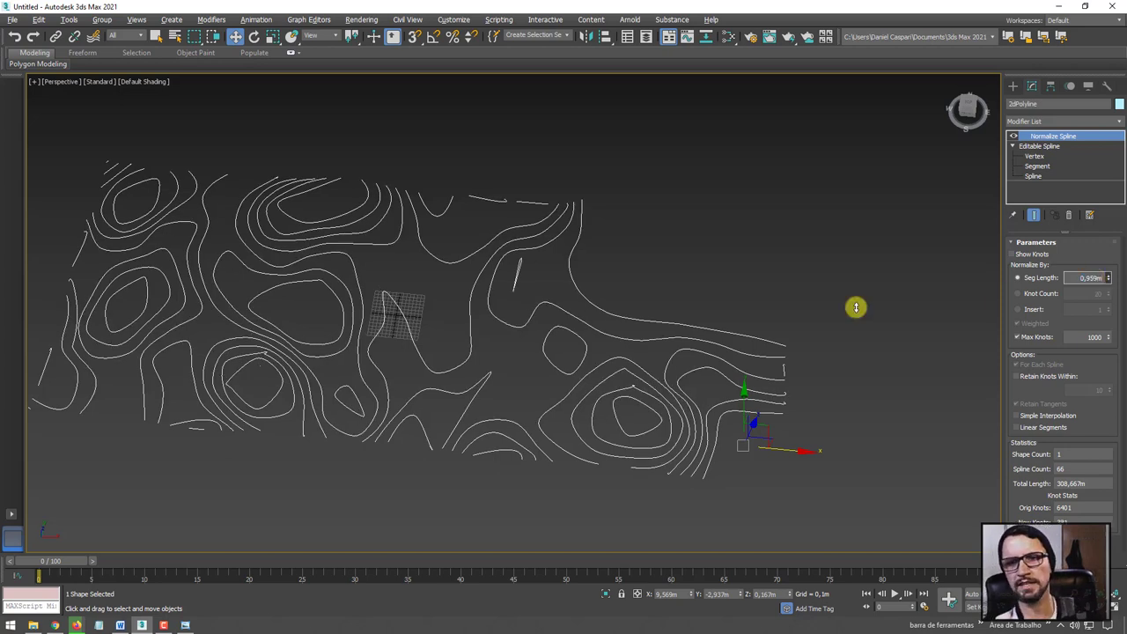
{"action": "left_click_drag", "start_coordinate": [427, 236], "coordinate": [426, 236]}
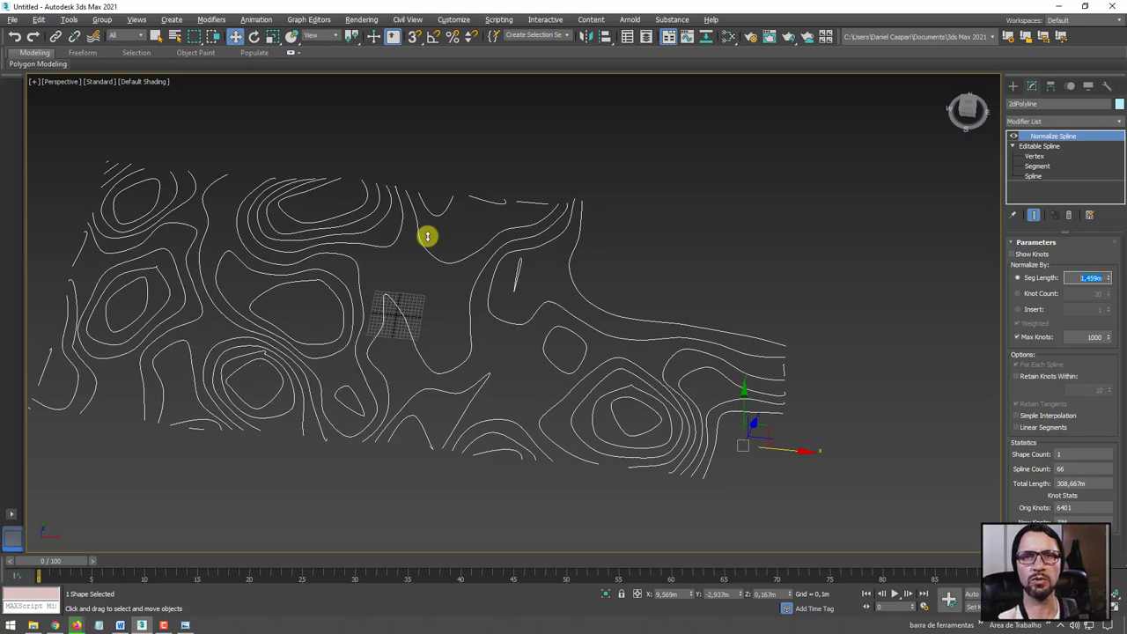
{"action": "type", "text": "0,5"}
{"action": "key", "text": "Return"}
{"action": "mouse_move", "coordinate": [427, 236]}
{"action": "middle_mouse_down", "text": "alt"}
{"action": "mouse_move", "coordinate": [460, 297]}
{"action": "mouse_move", "coordinate": [473, 361]}
{"action": "mouse_move", "coordinate": [446, 311]}
{"action": "mouse_move", "coordinate": [456, 275]}
{"action": "mouse_move", "coordinate": [508, 264]}
{"action": "mouse_move", "coordinate": [536, 294]}
{"action": "mouse_move", "coordinate": [468, 309]}
{"action": "mouse_move", "coordinate": [445, 343]}
{"action": "mouse_move", "coordinate": [626, 312]}
{"action": "middle_mouse_up", "text": "alt"}
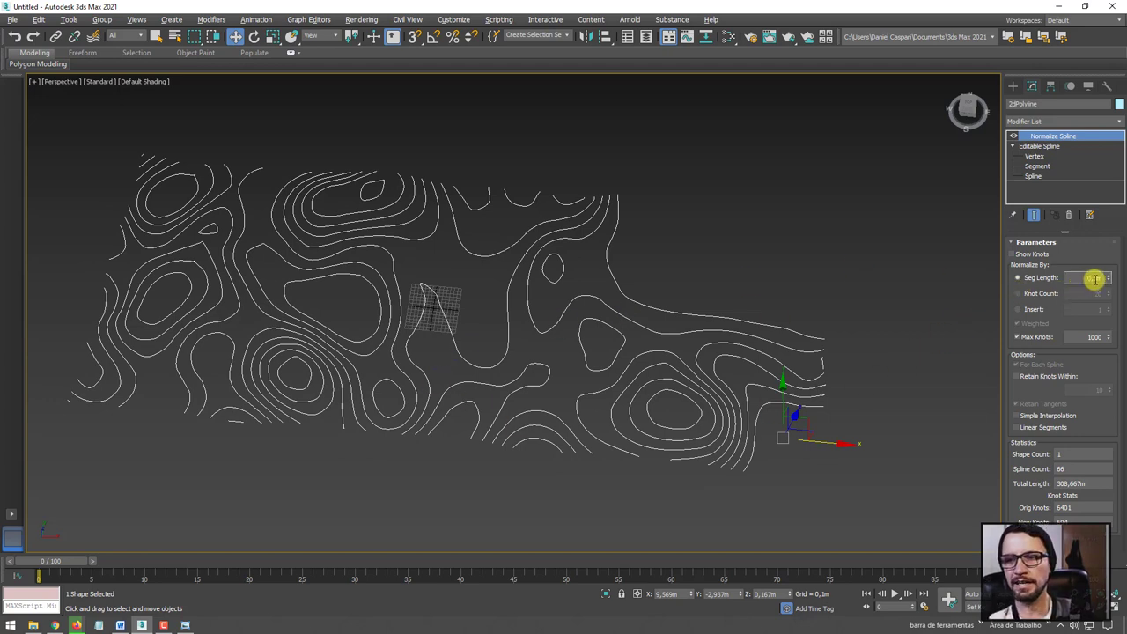
{"action": "key", "text": "Return"}
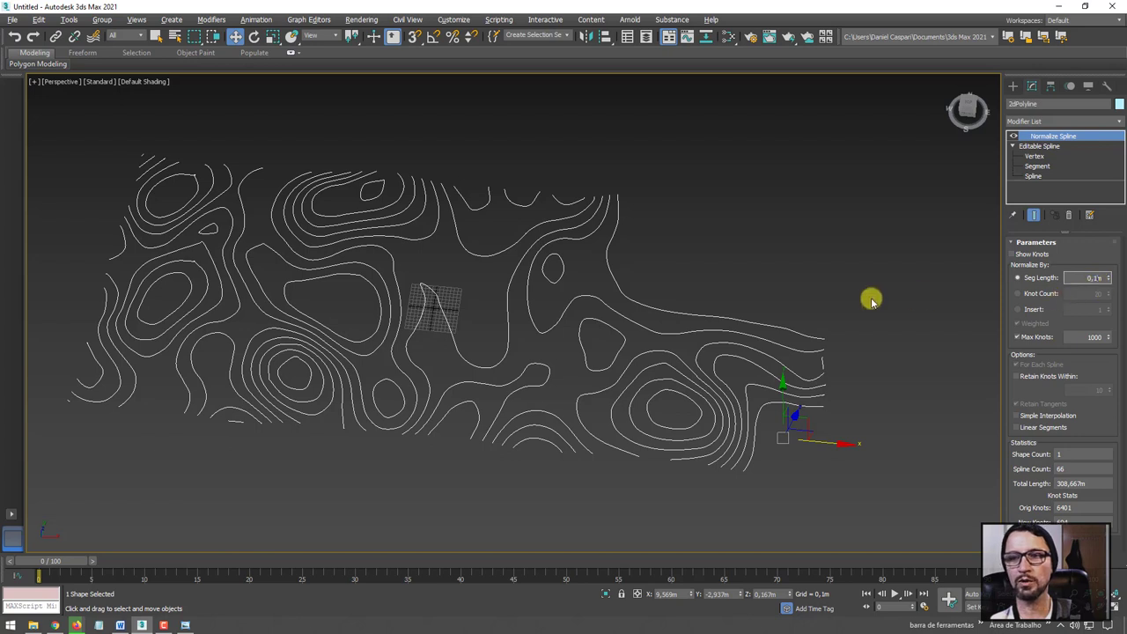
{"action": "key", "text": "Return"}
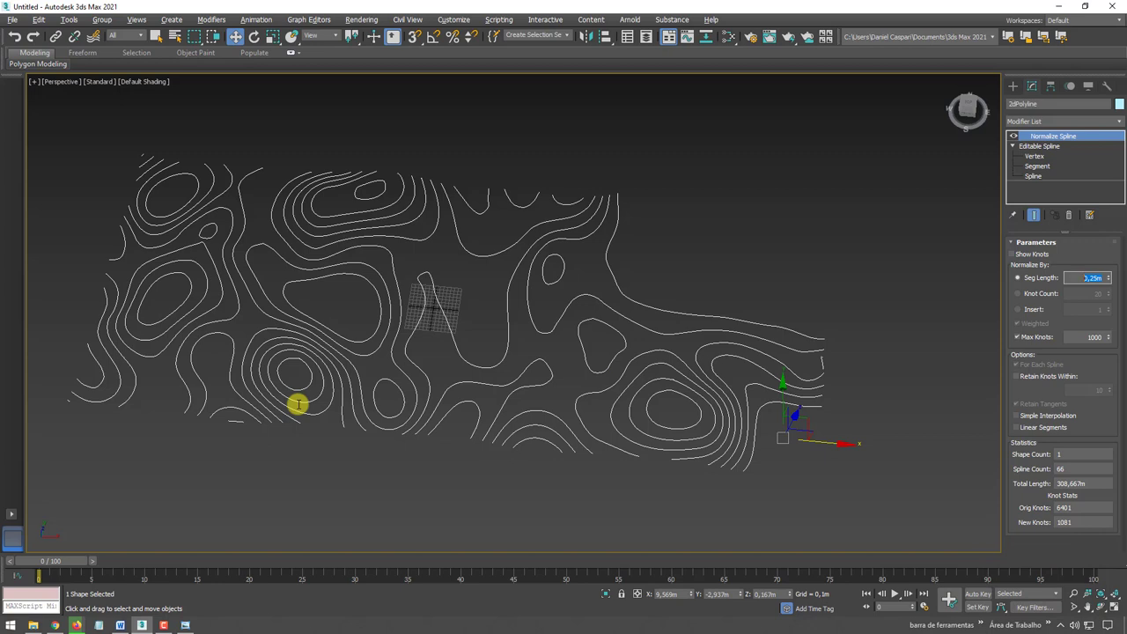
Add an Edit Spline modifier to the contours and show their knots at Vertex level.
{"action": "left_click", "coordinate": [1111, 121]}
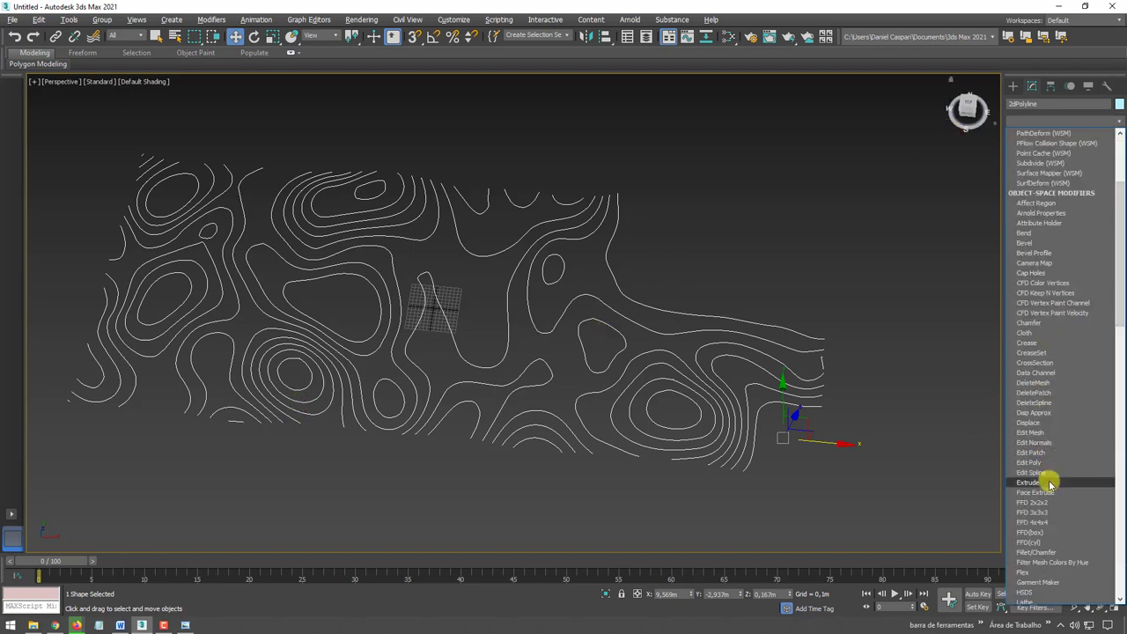
{"action": "left_click", "coordinate": [1045, 475]}
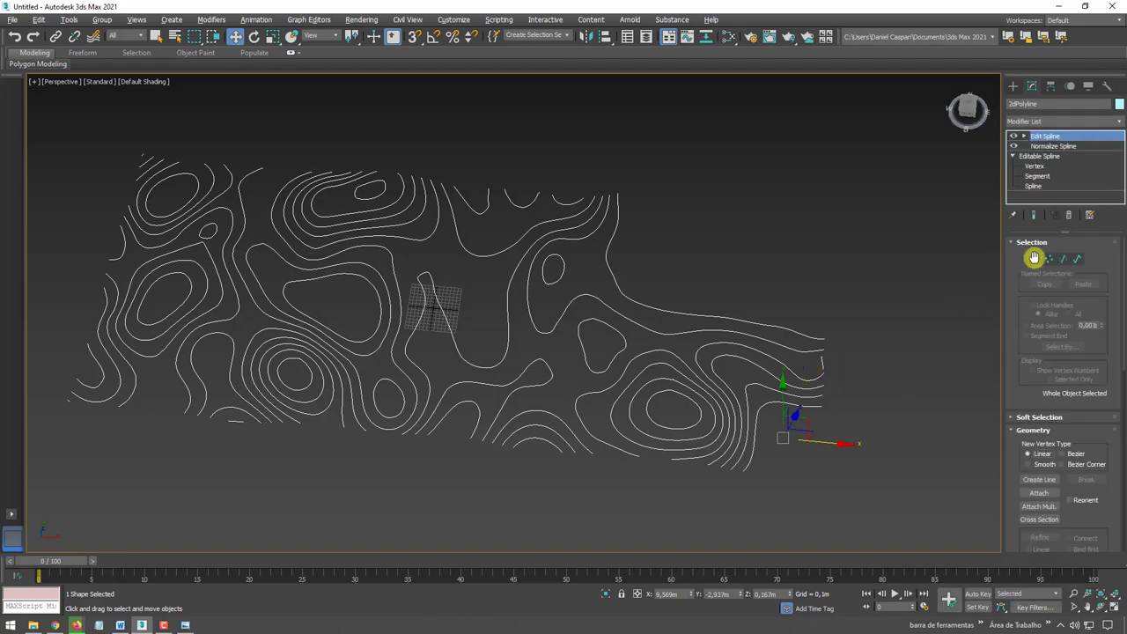
{"action": "left_click", "coordinate": [1048, 259]}
{"action": "mouse_move", "coordinate": [794, 317]}
{"action": "middle_mouse_down", "text": "alt"}
{"action": "mouse_move", "coordinate": [805, 390]}
{"action": "mouse_move", "coordinate": [798, 320]}
{"action": "middle_mouse_up", "text": "alt"}
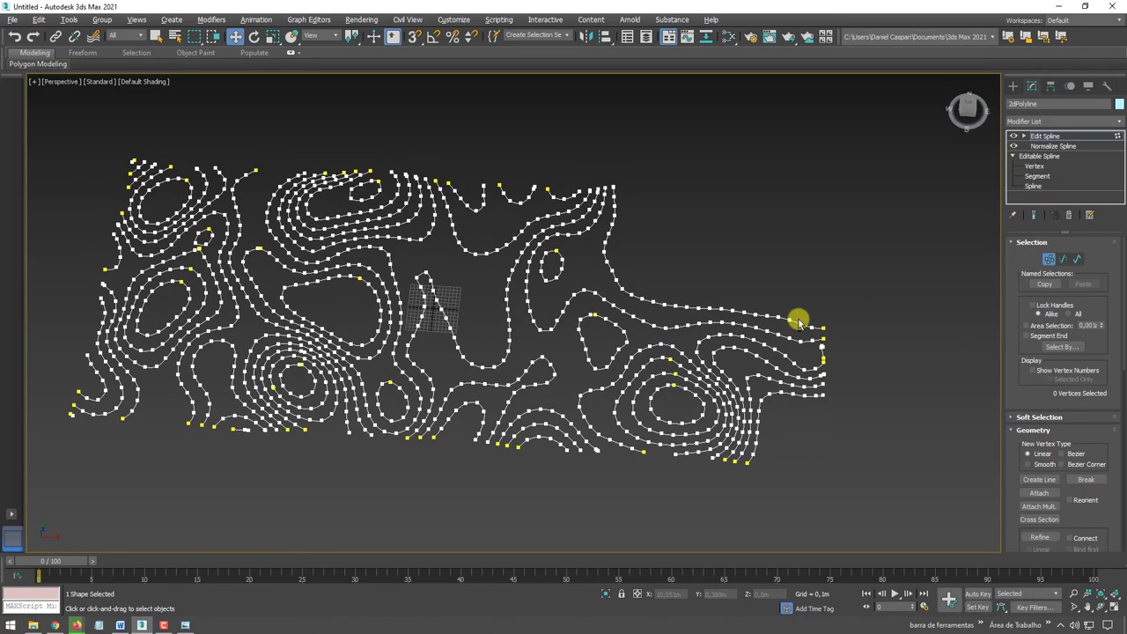
Set Normalize Spline Seg Length to 0,5m, try 0,7m, then return to 0,5m (694 knots).
{"action": "left_click", "coordinate": [1063, 146]}
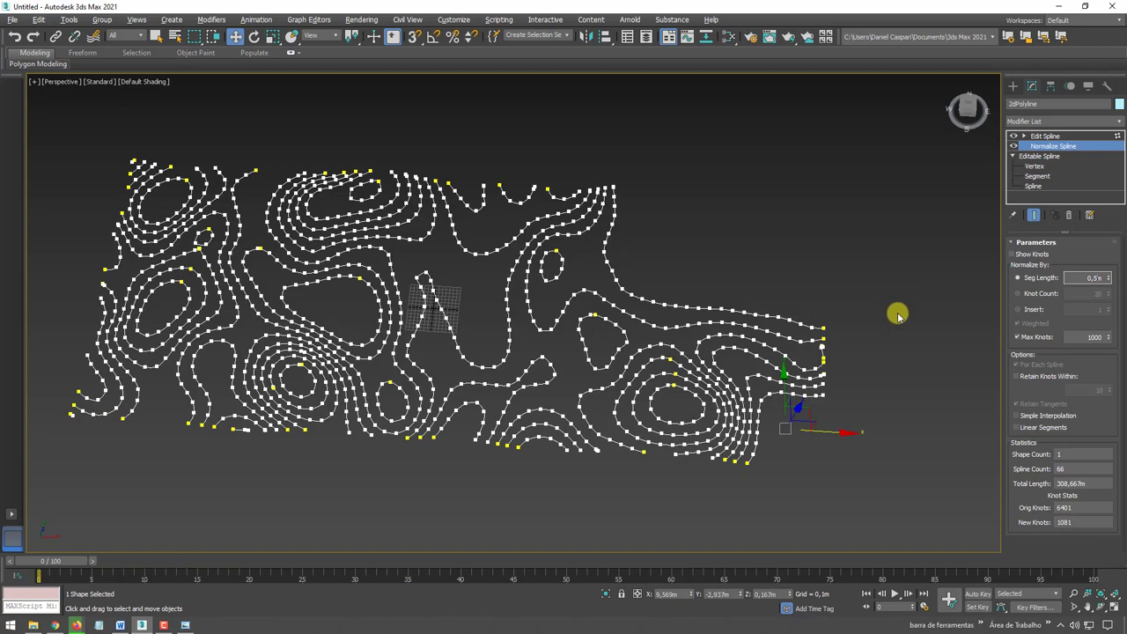
{"action": "key", "text": "Return"}
{"action": "mouse_move", "coordinate": [880, 266]}
{"action": "middle_mouse_down", "text": "alt"}
{"action": "mouse_move", "coordinate": [865, 322]}
{"action": "mouse_move", "coordinate": [869, 280]}
{"action": "middle_mouse_up", "text": "alt"}
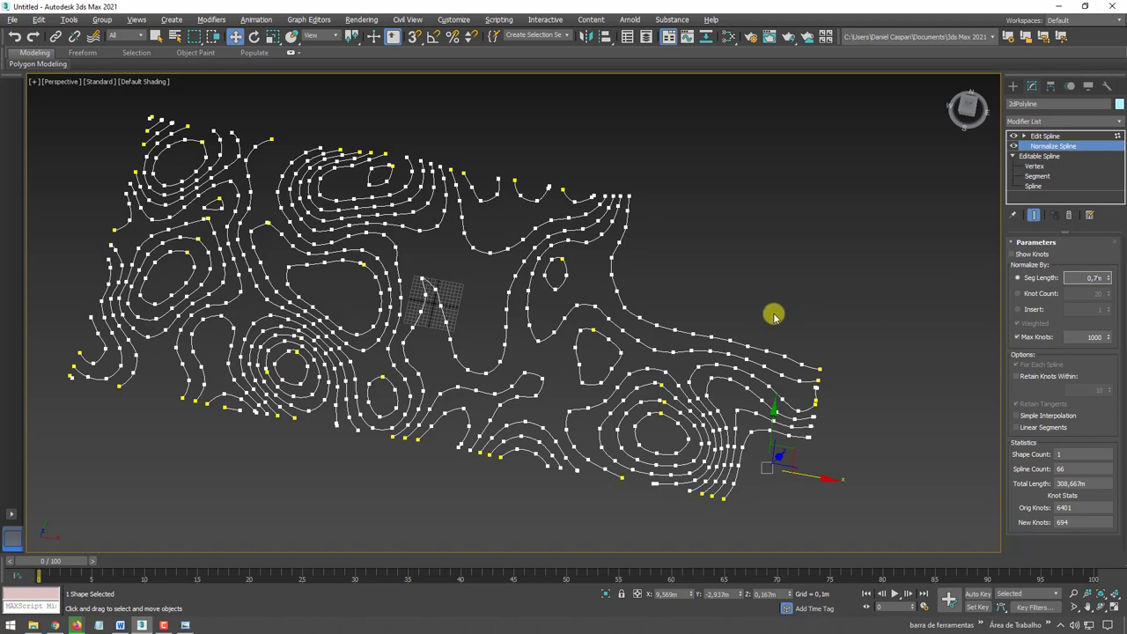
{"action": "key", "text": "Return"}
{"action": "mouse_move", "coordinate": [762, 308]}
{"action": "middle_mouse_down", "text": "alt"}
{"action": "mouse_move", "coordinate": [767, 385]}
{"action": "mouse_move", "coordinate": [767, 294]}
{"action": "middle_mouse_up", "text": "alt"}
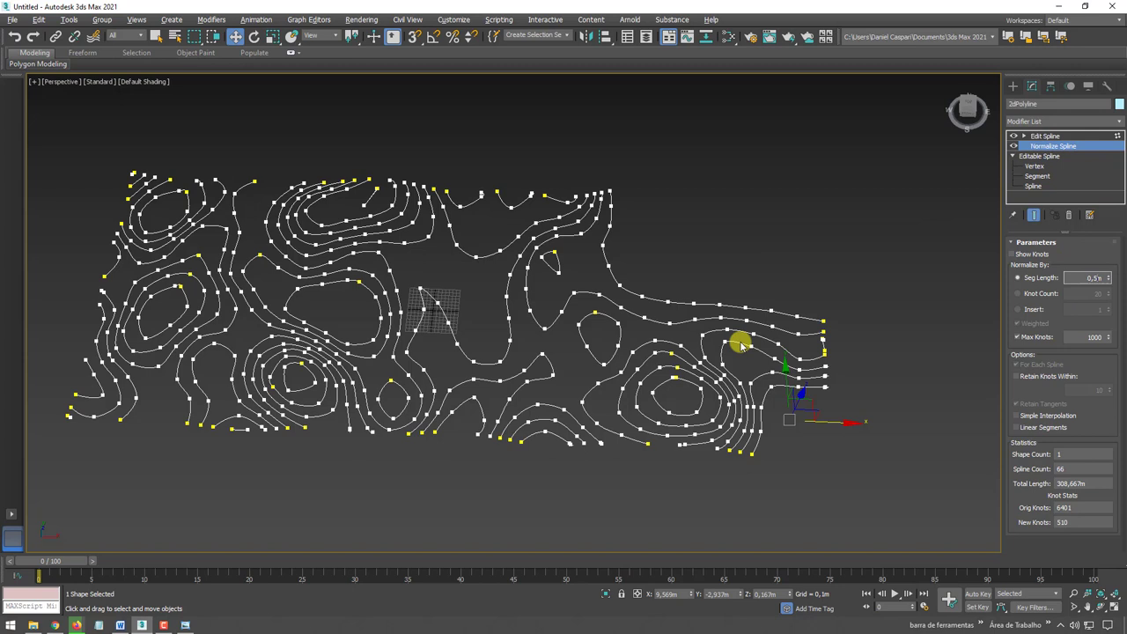
{"action": "key", "text": "Return"}
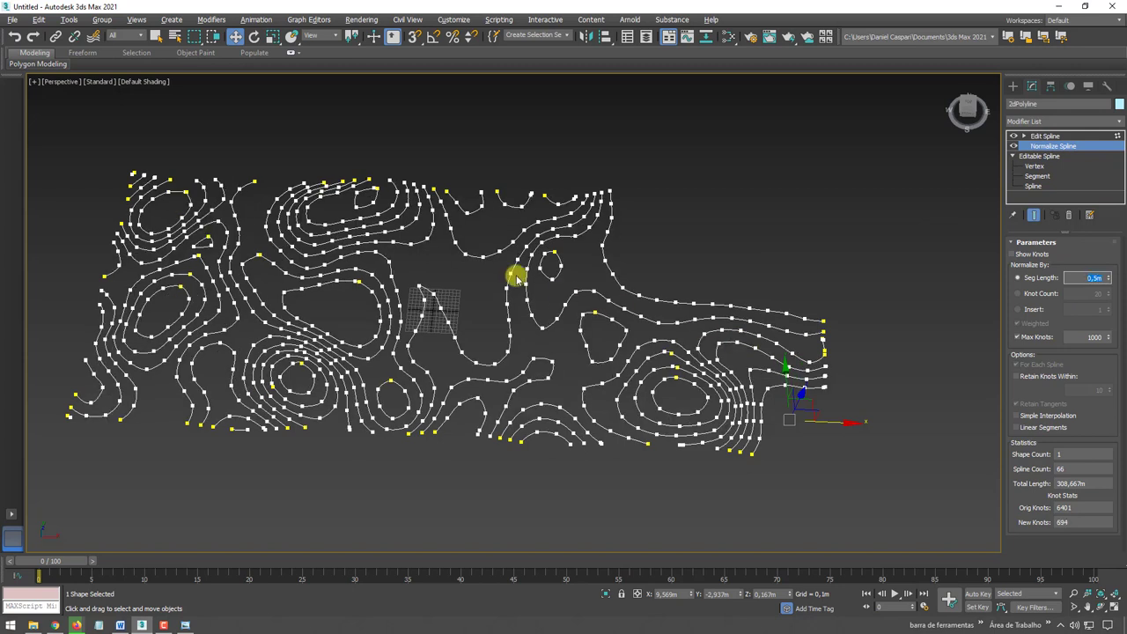
{"action": "middle_click_drag", "start_coordinate": [725, 332], "coordinate": [792, 226], "text": "alt"}
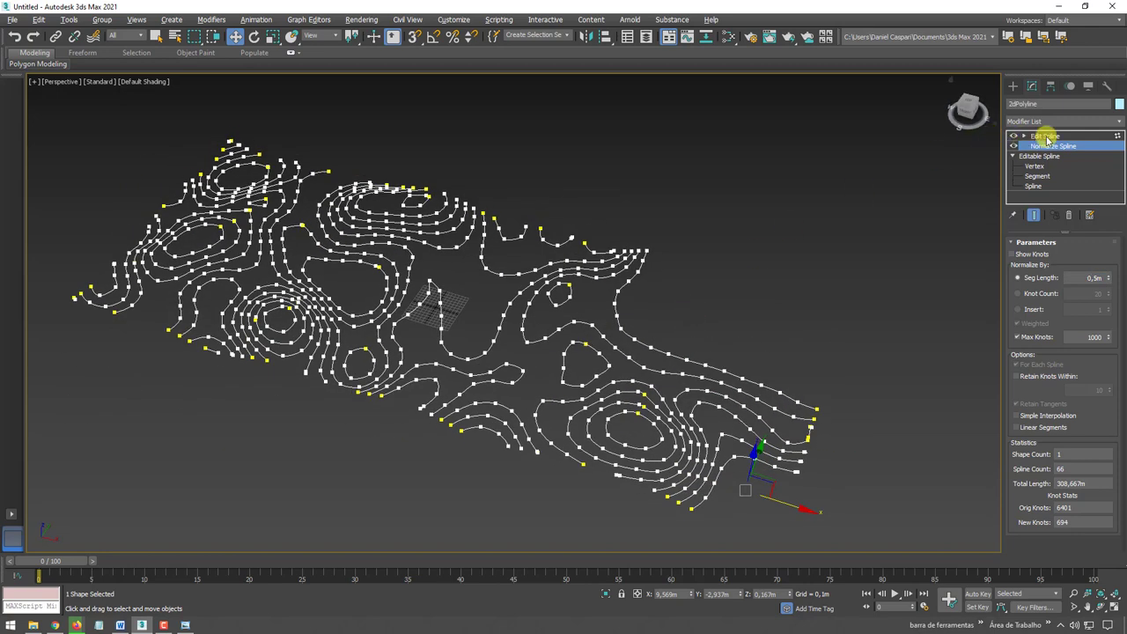
Convert the contour shape to an Editable Spline and view it from the Left at Spline level.
{"action": "right_click", "coordinate": [546, 265]}
{"action": "mouse_move", "coordinate": [581, 392]}
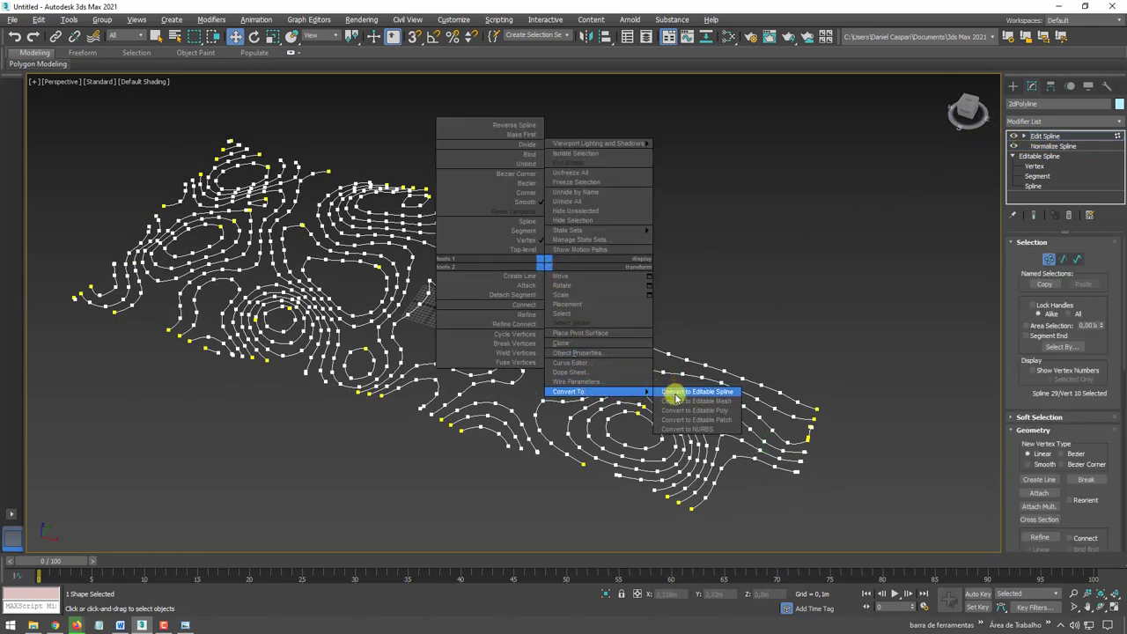
{"action": "left_click", "coordinate": [674, 397]}
{"action": "mouse_move", "coordinate": [567, 259]}
{"action": "middle_mouse_down", "text": "alt"}
{"action": "mouse_move", "coordinate": [764, 368]}
{"action": "mouse_move", "coordinate": [507, 337]}
{"action": "middle_mouse_up", "text": "alt"}
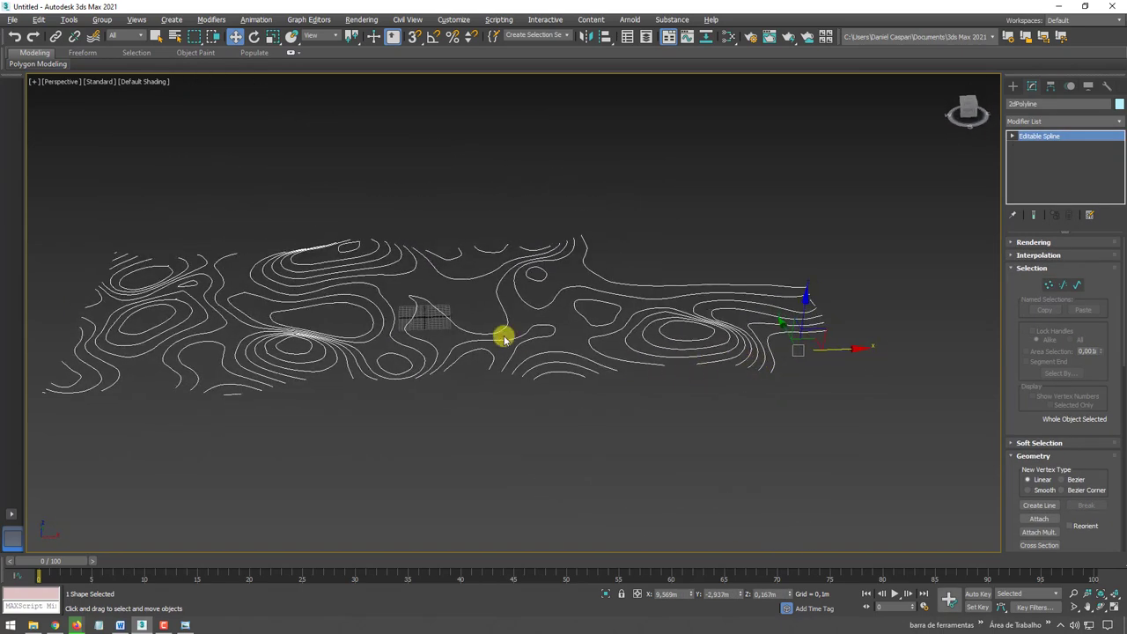
{"action": "mouse_move", "coordinate": [394, 374]}
{"action": "middle_mouse_down", "text": "alt"}
{"action": "mouse_move", "coordinate": [272, 332]}
{"action": "mouse_move", "coordinate": [349, 329]}
{"action": "mouse_move", "coordinate": [292, 330]}
{"action": "middle_mouse_up", "text": "alt"}
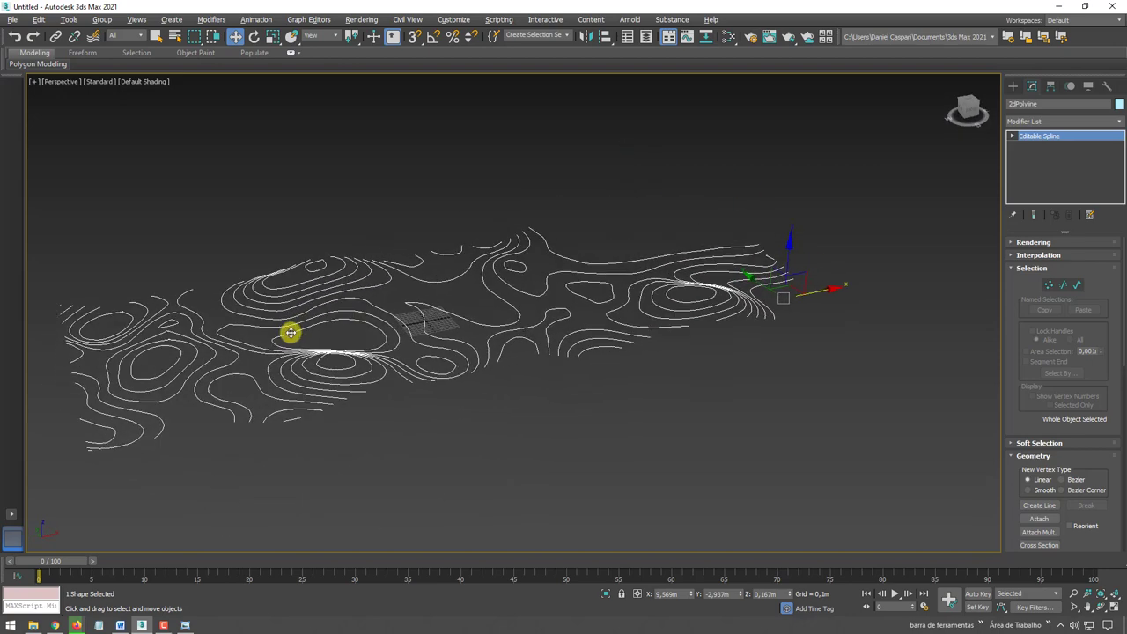
{"action": "mouse_move", "coordinate": [373, 237]}
{"action": "middle_mouse_down"}
{"action": "mouse_move", "coordinate": [415, 276]}
{"action": "mouse_move", "coordinate": [486, 255]}
{"action": "middle_mouse_up"}
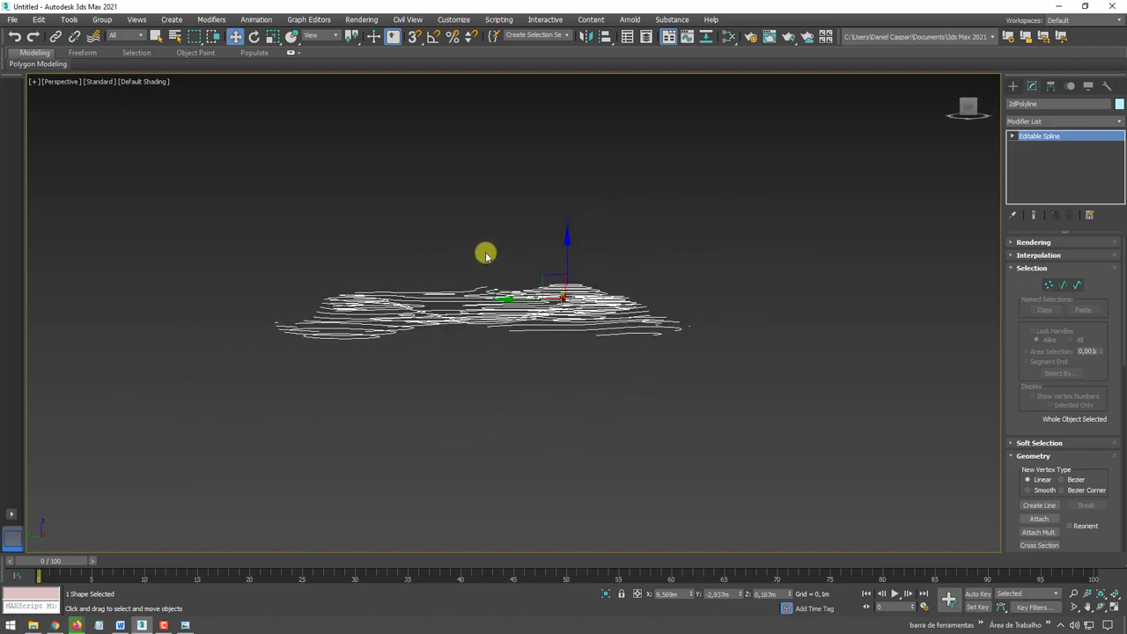
{"action": "key", "text": "l"}
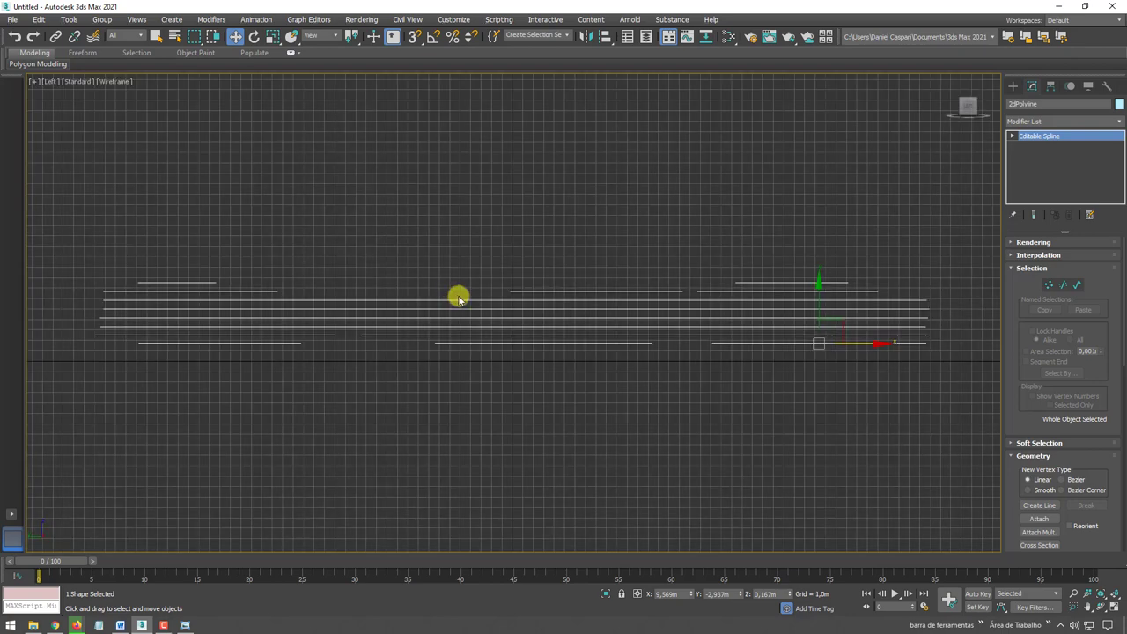
{"action": "left_click", "coordinate": [1077, 284]}
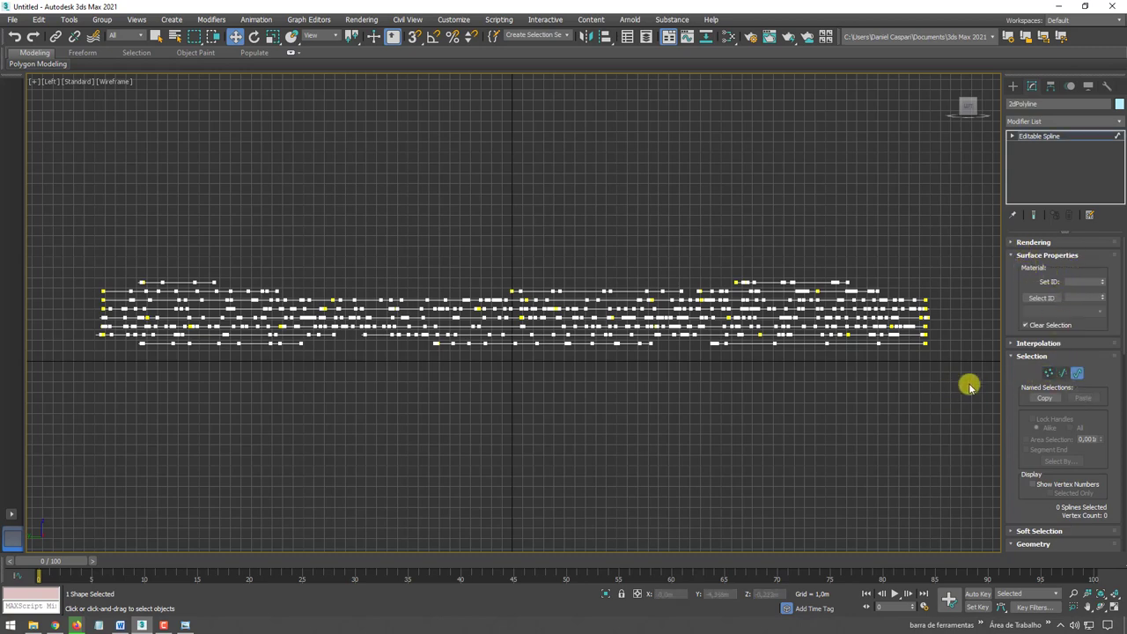
Detach the bottom row of contour splines as a new shape with the default name.
{"action": "left_click_drag", "start_coordinate": [968, 382], "coordinate": [48, 344]}
{"action": "left_click_drag", "start_coordinate": [1027, 465], "coordinate": [1026, 239]}
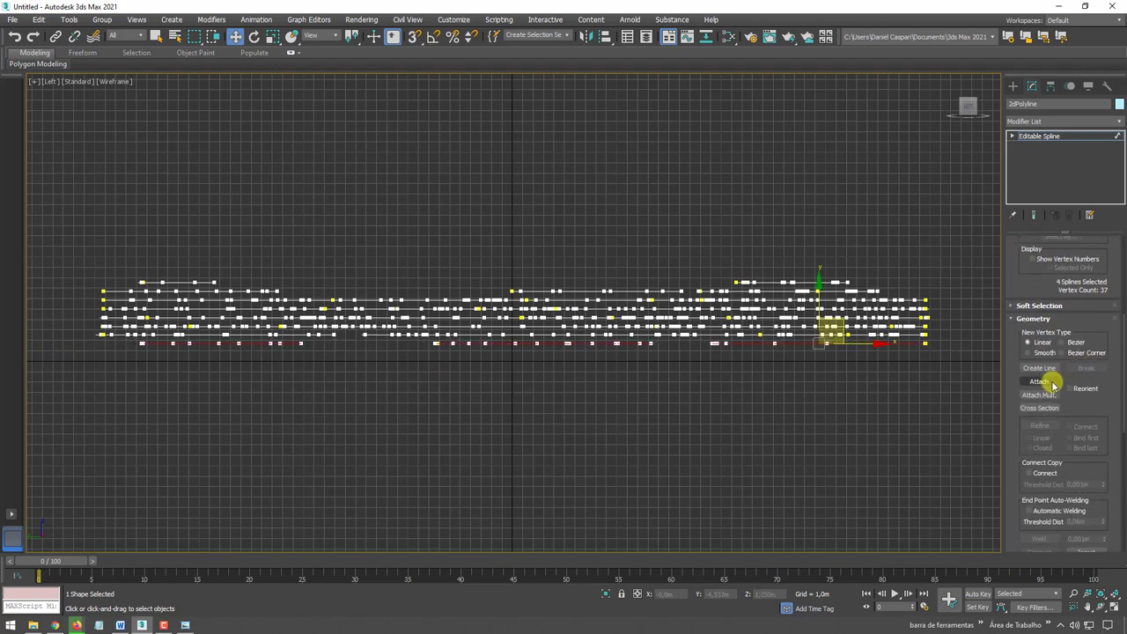
{"action": "left_click_drag", "start_coordinate": [1077, 397], "coordinate": [1080, 169]}
{"action": "left_click_drag", "start_coordinate": [1028, 532], "coordinate": [1027, 401]}
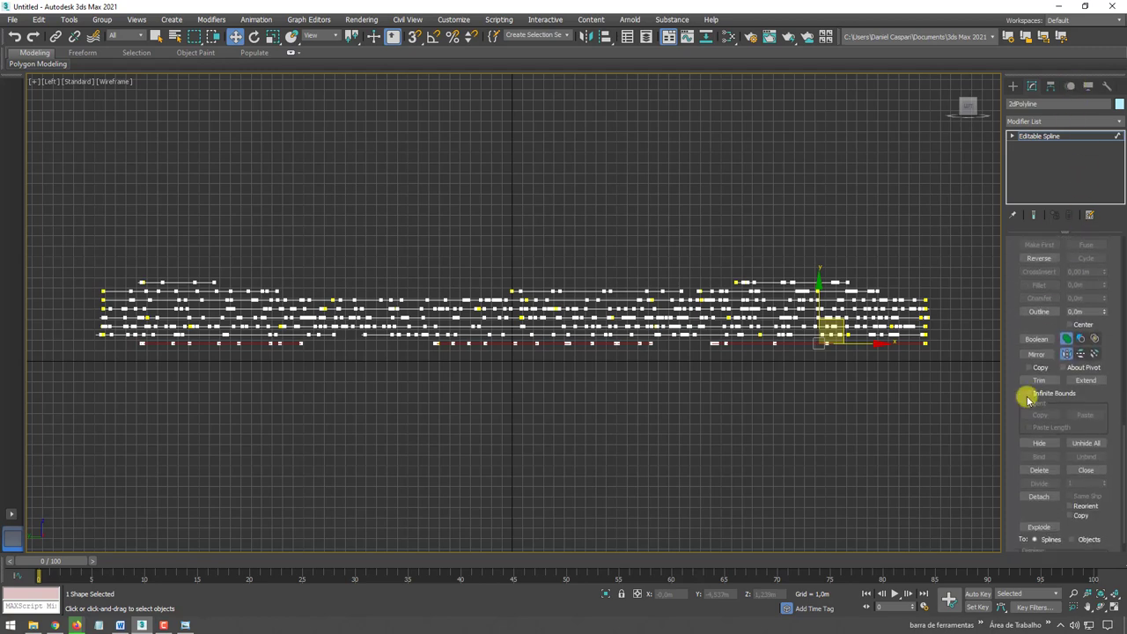
{"action": "scroll", "coordinate": [1015, 404], "scroll_direction": "down", "scroll_amount": 1}
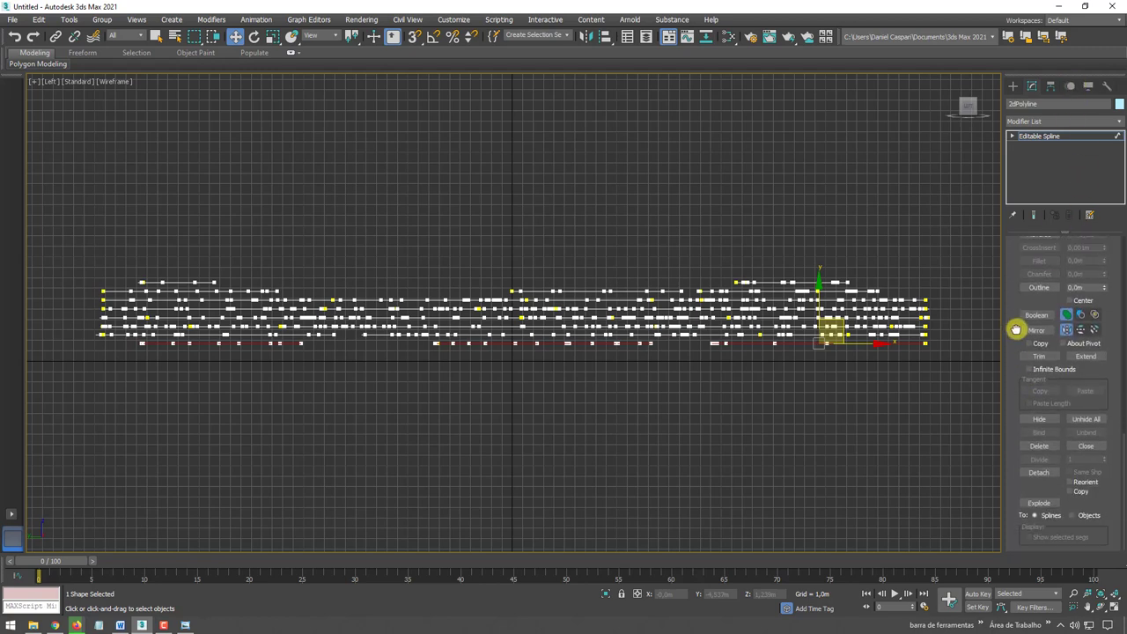
{"action": "left_click", "coordinate": [1038, 473]}
{"action": "left_click_drag", "start_coordinate": [588, 275], "coordinate": [574, 156]}
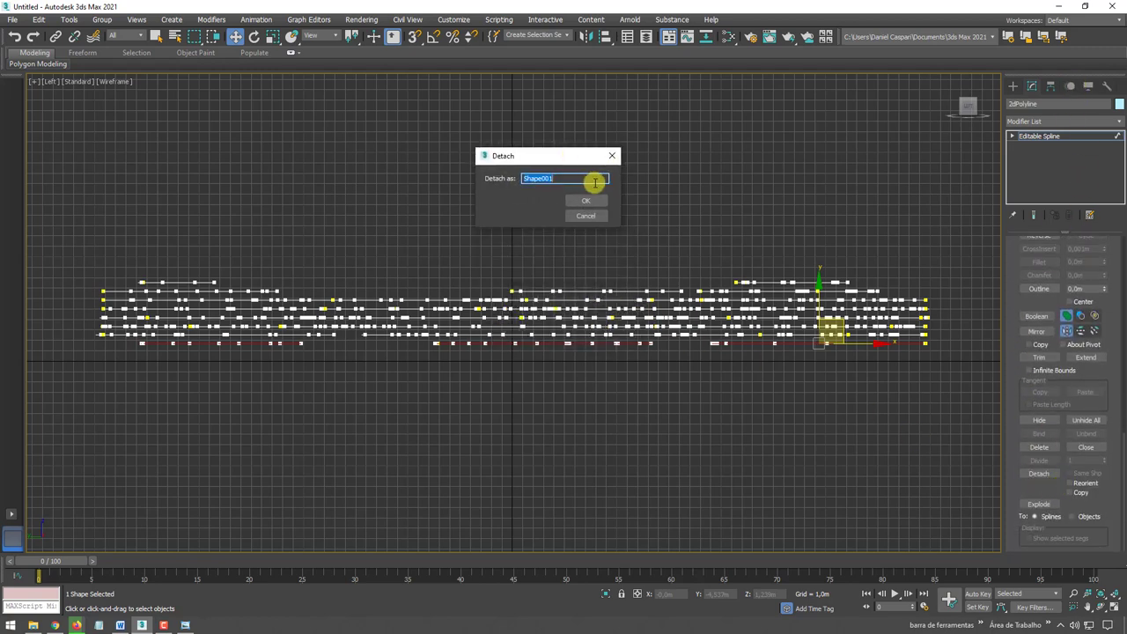
{"action": "left_click", "coordinate": [587, 204]}
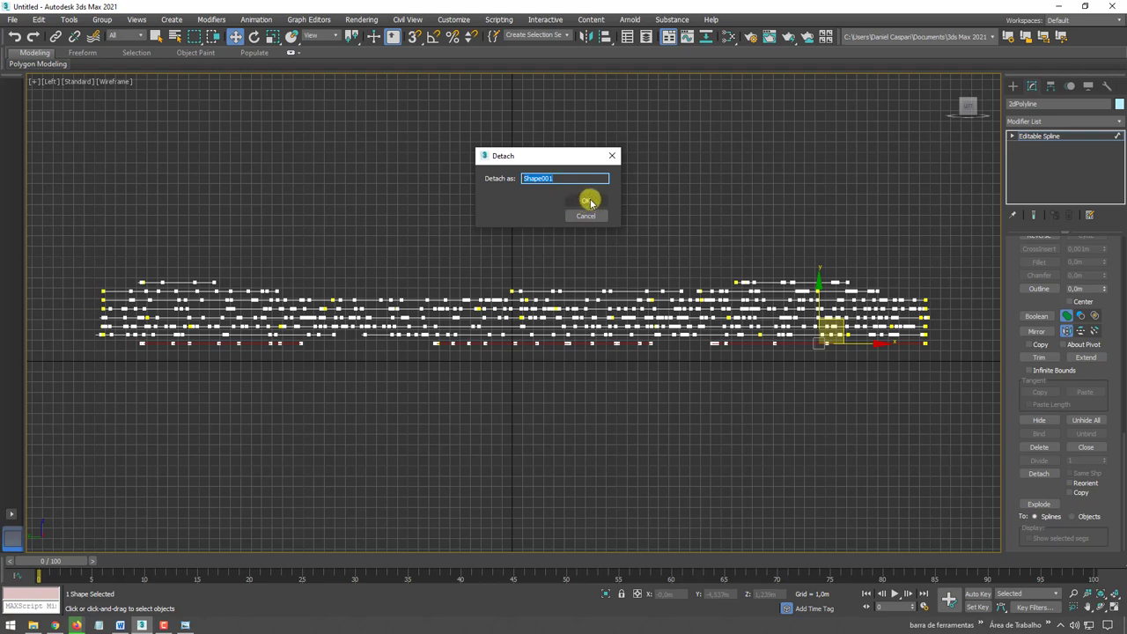
Detach the next two contour rows as separate shapes.
{"action": "left_click_drag", "start_coordinate": [949, 393], "coordinate": [59, 337]}
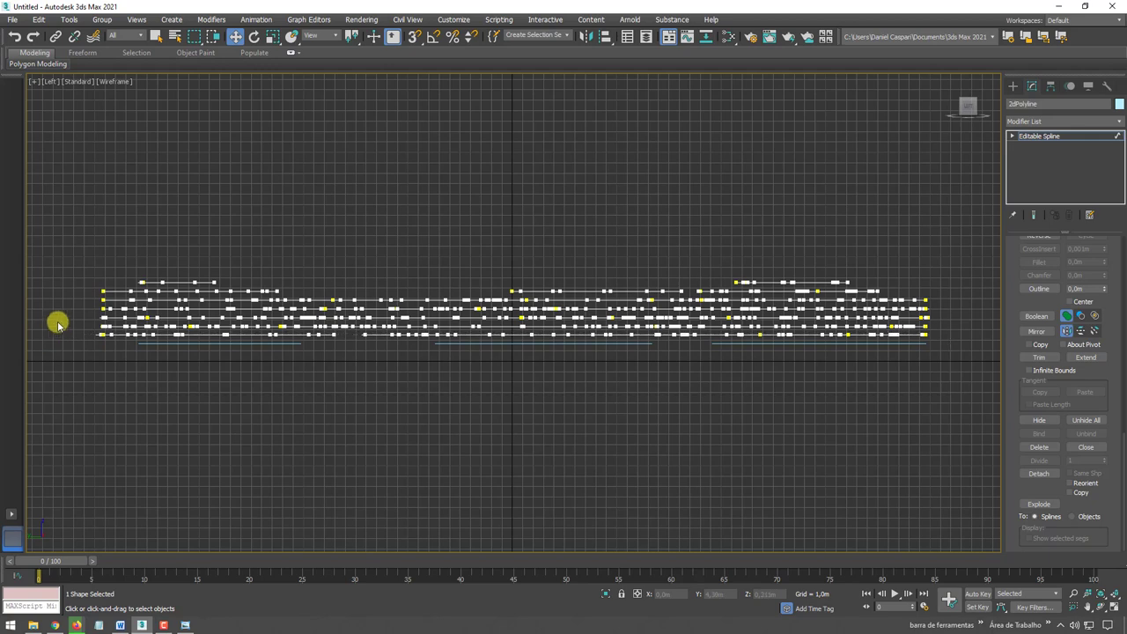
{"action": "left_click_drag", "start_coordinate": [975, 398], "coordinate": [2, 338]}
{"action": "left_click", "coordinate": [1039, 473]}
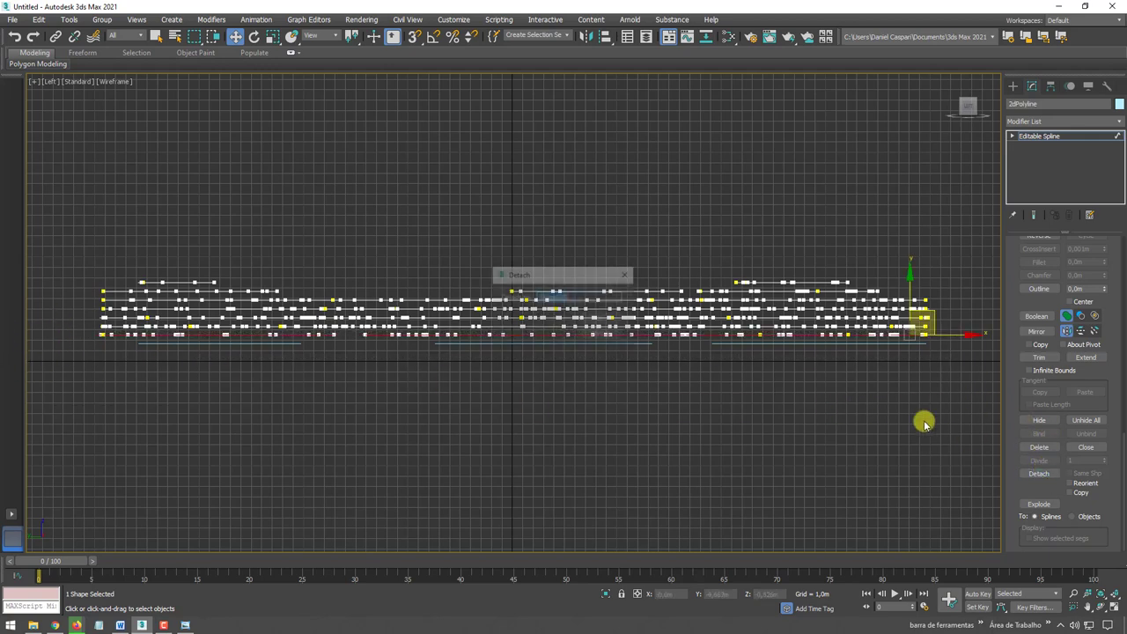
{"action": "key", "text": "Return"}
{"action": "mouse_move", "coordinate": [948, 393]}
{"action": "left_mouse_down"}
{"action": "mouse_move", "coordinate": [2, 314]}
{"action": "mouse_move", "coordinate": [2, 327]}
{"action": "left_mouse_up"}
{"action": "left_click", "coordinate": [1035, 358]}
{"action": "left_click", "coordinate": [1039, 449]}
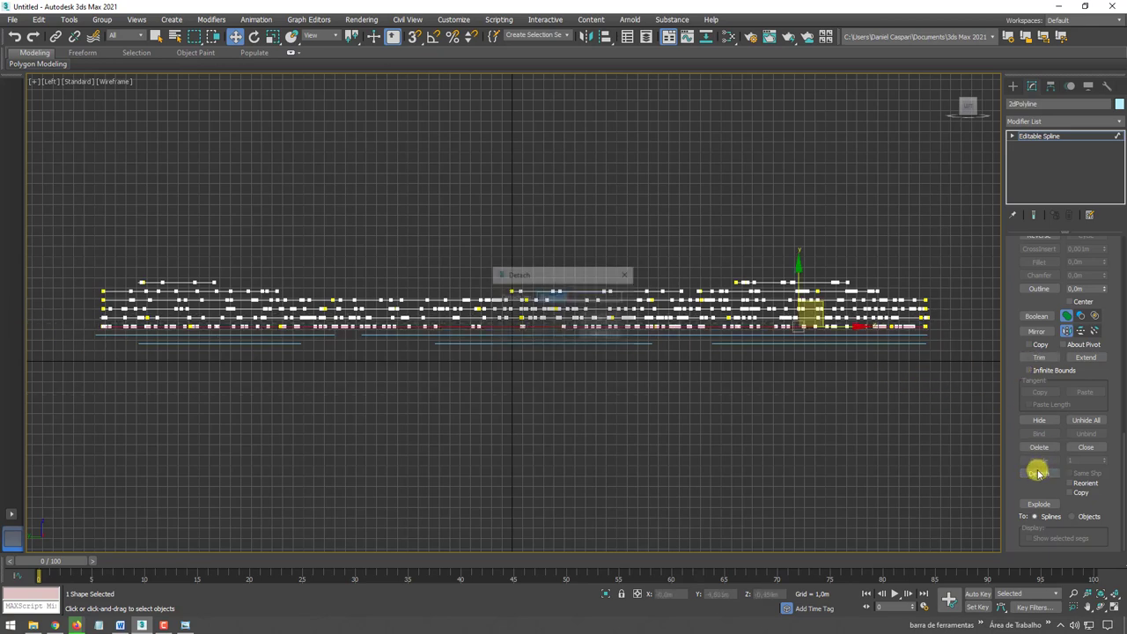
Detach the next contour row, then select another row and press Delete.
{"action": "left_click_drag", "start_coordinate": [974, 407], "coordinate": [30, 314]}
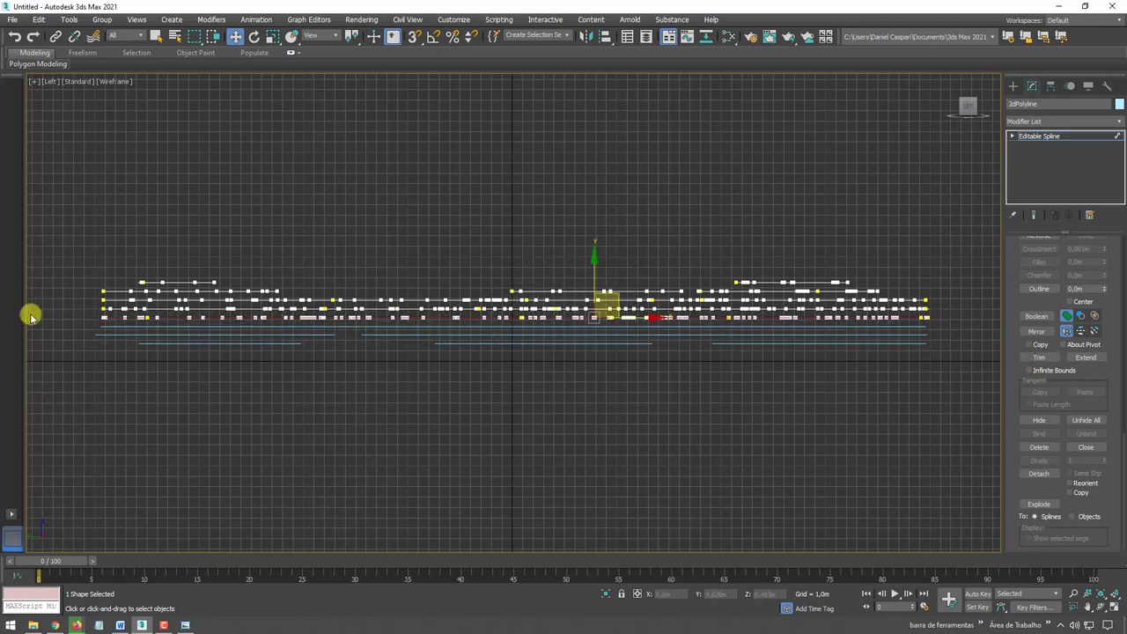
{"action": "left_click", "coordinate": [1038, 474]}
{"action": "key", "text": "Return"}
{"action": "left_click_drag", "start_coordinate": [960, 387], "coordinate": [214, 354]}
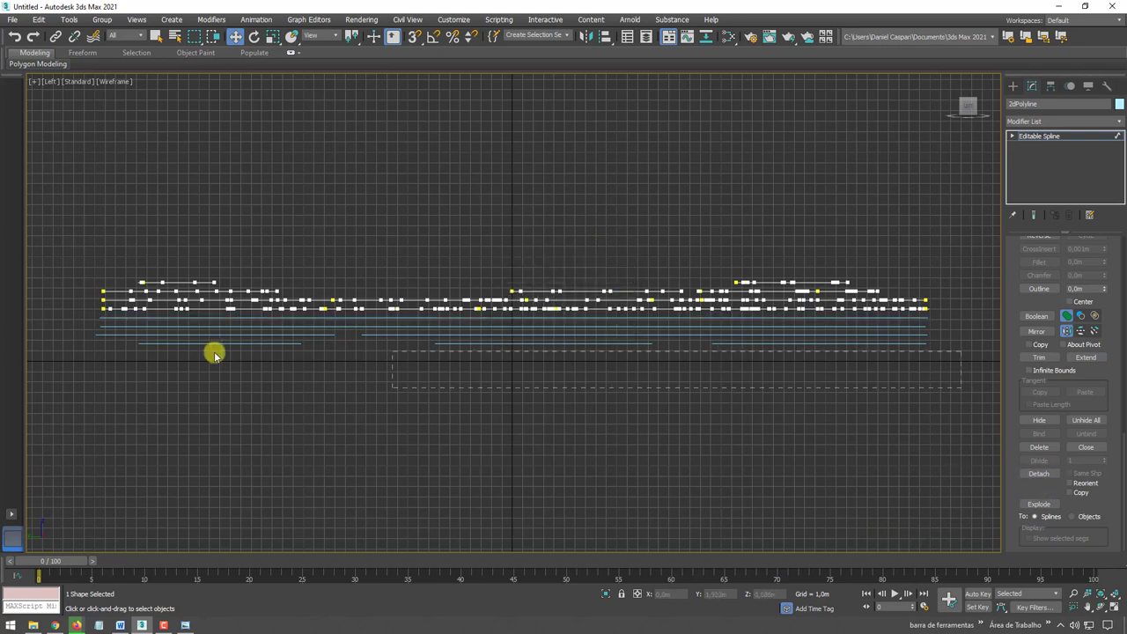
{"action": "left_click_drag", "start_coordinate": [13, 308], "coordinate": [12, 310]}
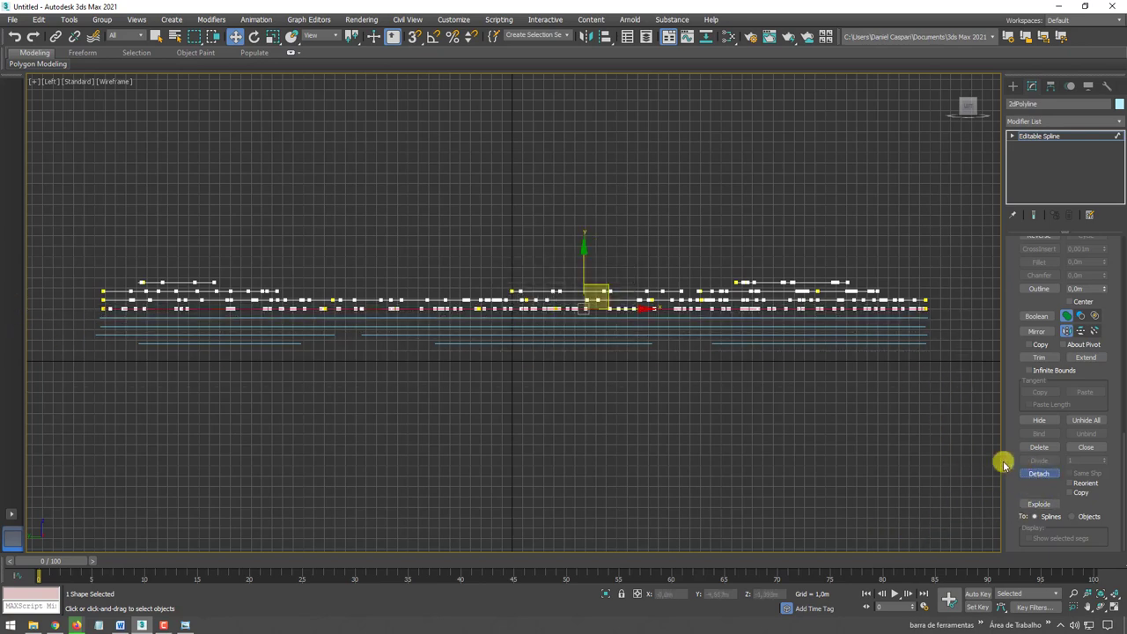
{"action": "key", "text": "Delete"}
Delete one stray flat spline row, detach another as its own shape, and exit sub-object level.
{"action": "left_click_drag", "start_coordinate": [50, 294], "coordinate": [45, 304]}
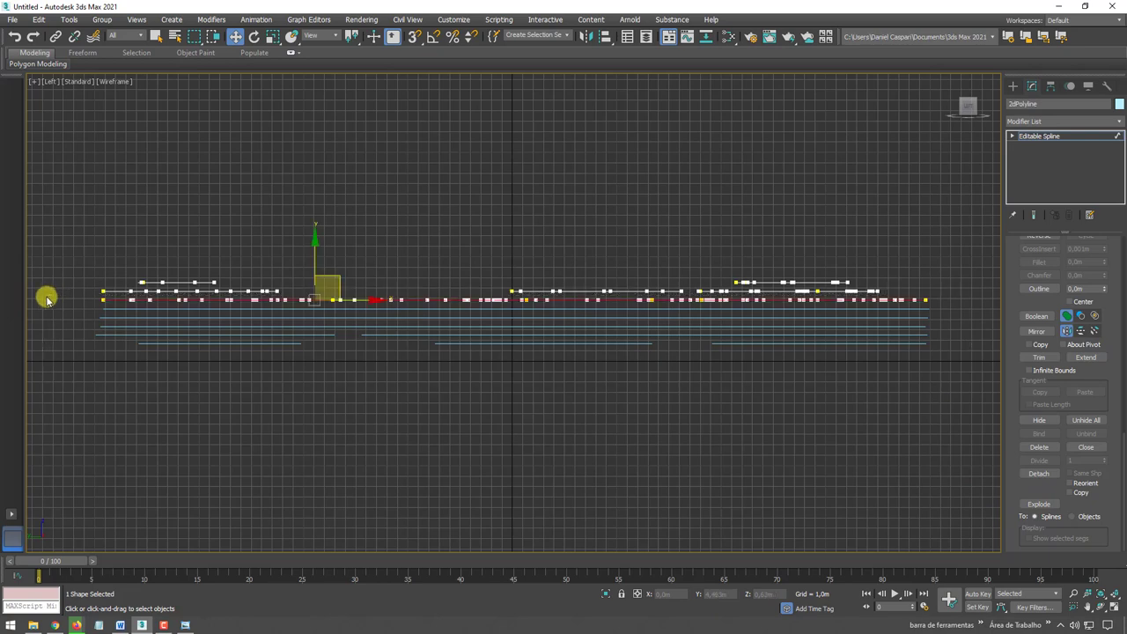
{"action": "left_click", "coordinate": [1038, 449]}
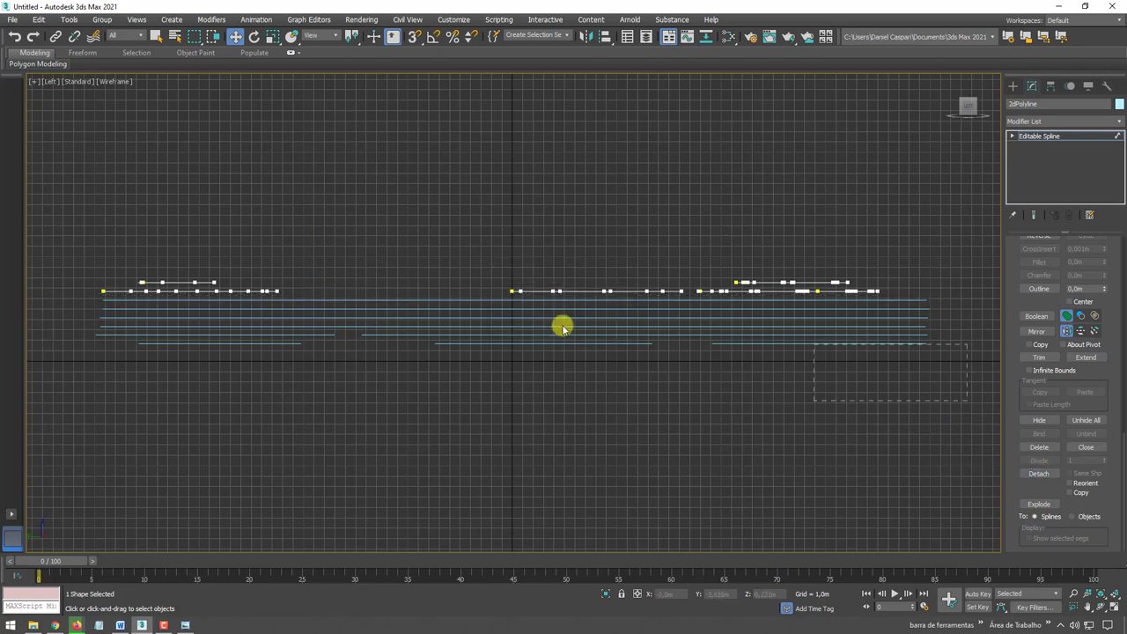
{"action": "left_click_drag", "start_coordinate": [3, 291], "coordinate": [96, 309]}
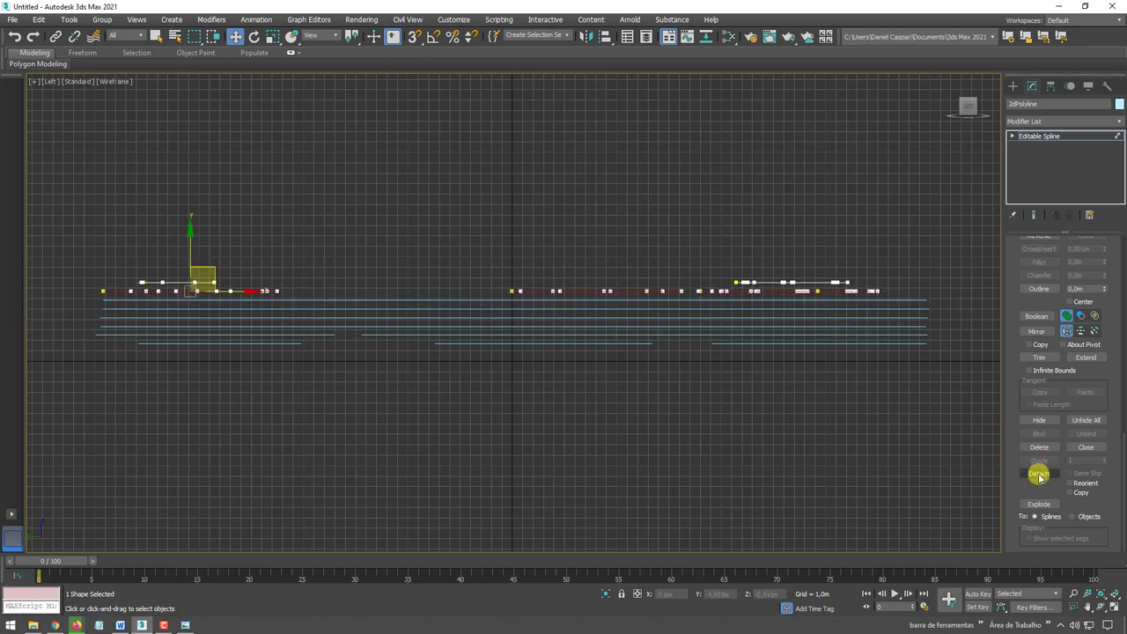
{"action": "left_click", "coordinate": [1038, 475]}
{"action": "key", "text": "Return"}
{"action": "left_click", "coordinate": [1050, 137]}
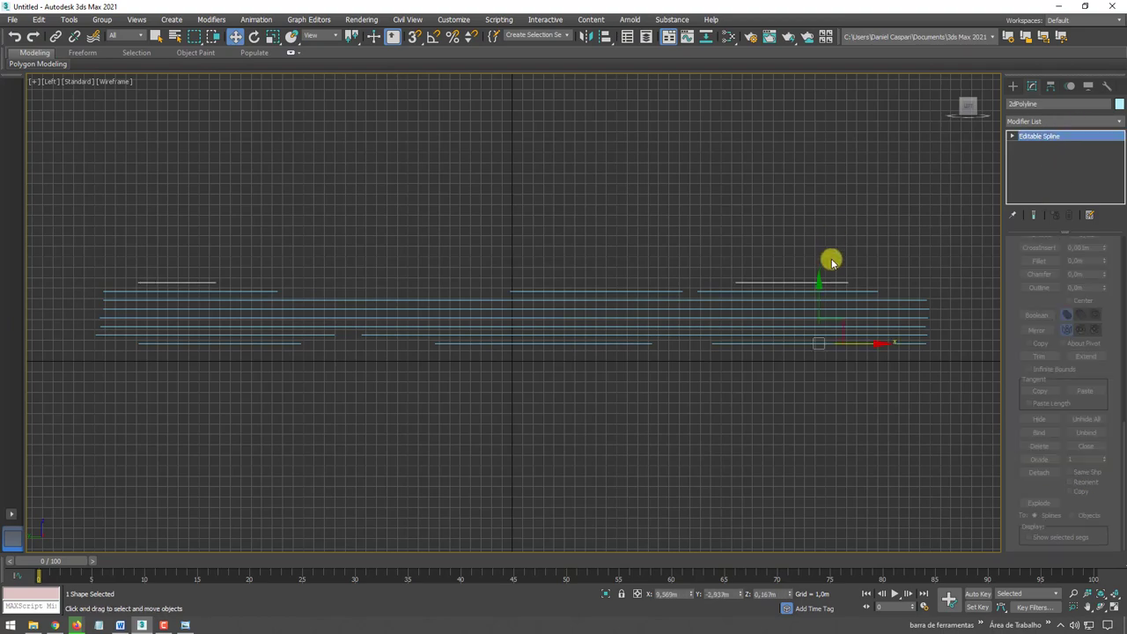
{"action": "key", "text": "p"}
{"action": "mouse_move", "coordinate": [678, 267]}
{"action": "middle_mouse_down", "text": "alt"}
{"action": "mouse_move", "coordinate": [637, 314]}
{"action": "mouse_move", "coordinate": [523, 314]}
{"action": "mouse_move", "coordinate": [510, 277]}
{"action": "mouse_move", "coordinate": [566, 294]}
{"action": "mouse_move", "coordinate": [470, 254]}
{"action": "mouse_move", "coordinate": [204, 195]}
{"action": "middle_mouse_up", "text": "alt"}
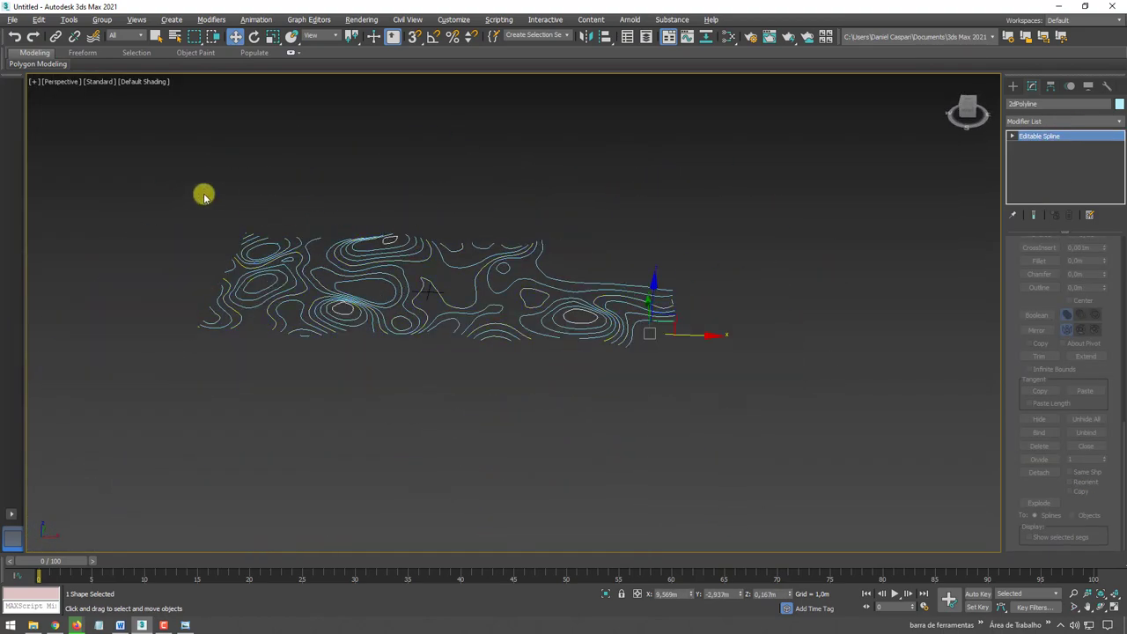
{"action": "key", "text": "ctrl+a"}
{"action": "mouse_move", "coordinate": [654, 238]}
{"action": "middle_mouse_down", "text": "alt"}
{"action": "mouse_move", "coordinate": [659, 302]}
{"action": "mouse_move", "coordinate": [582, 194]}
{"action": "middle_mouse_up", "text": "alt"}
{"action": "scroll", "coordinate": [550, 220], "scroll_direction": "up", "scroll_amount": 3}
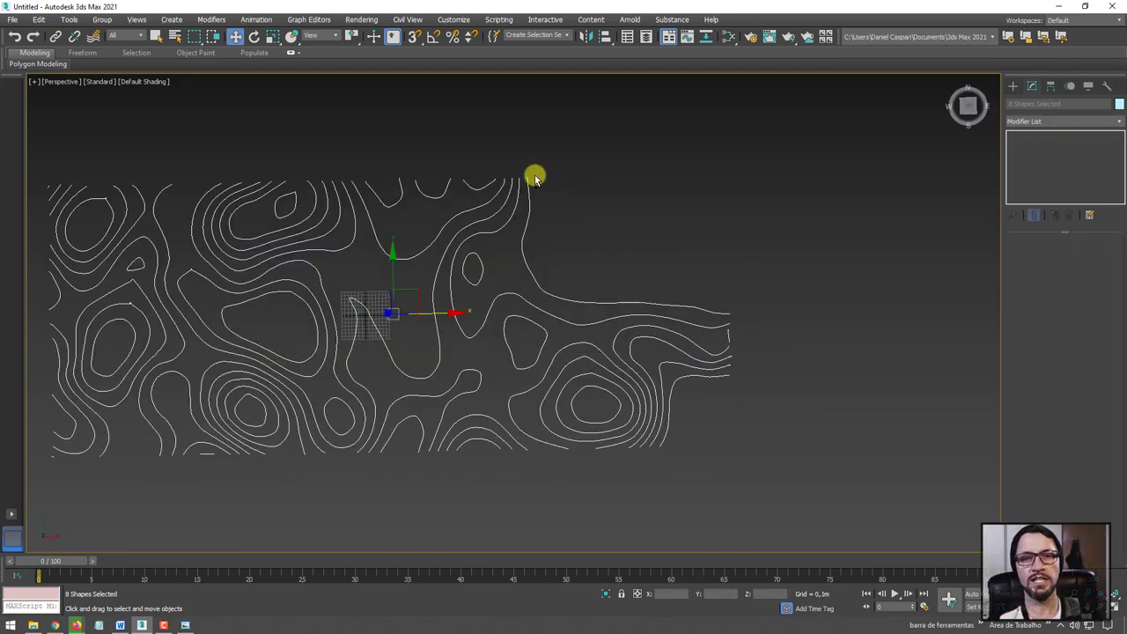
{"action": "left_click_drag", "start_coordinate": [531, 177], "coordinate": [723, 312]}
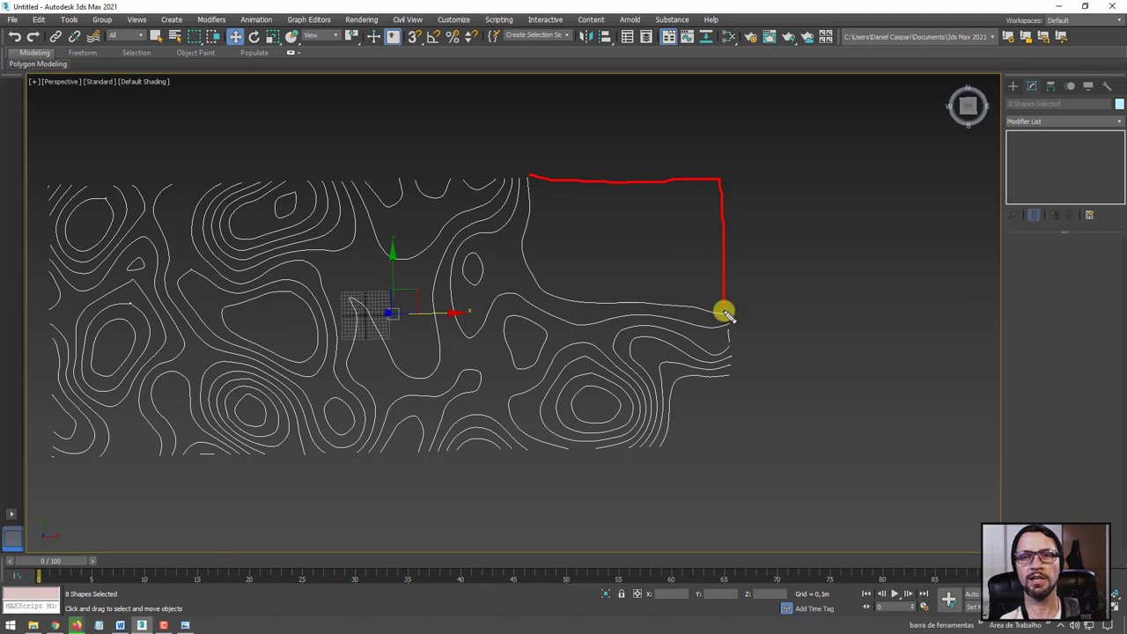
{"action": "mouse_move", "coordinate": [726, 379]}
{"action": "left_mouse_down"}
{"action": "mouse_move", "coordinate": [660, 445]}
{"action": "mouse_move", "coordinate": [69, 192]}
{"action": "mouse_move", "coordinate": [591, 191]}
{"action": "left_mouse_up"}
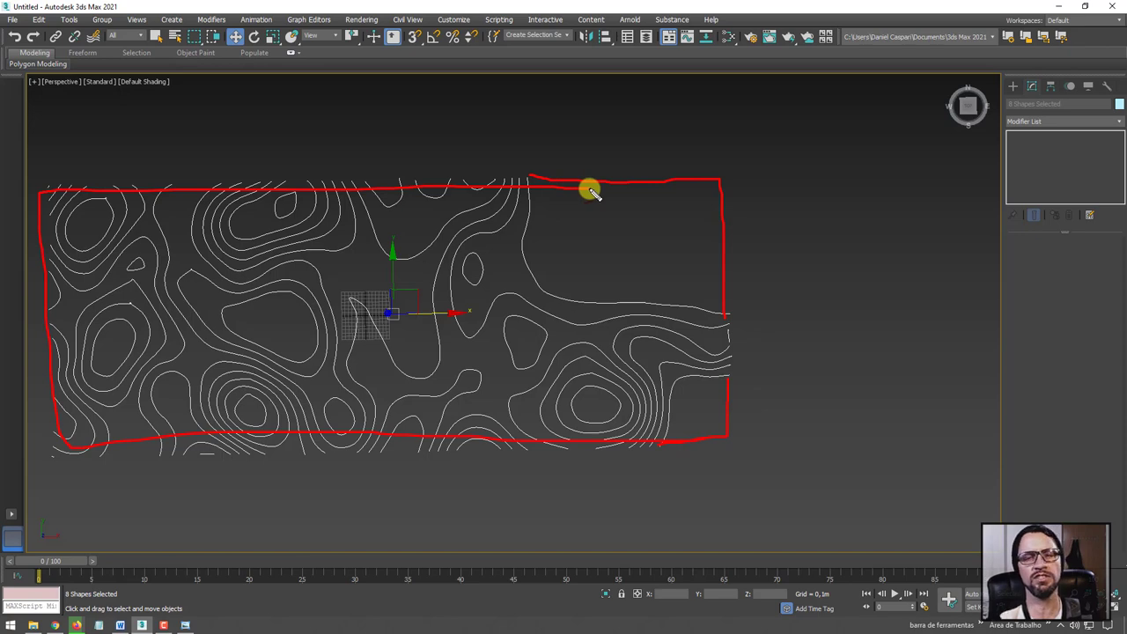
{"action": "mouse_move", "coordinate": [548, 284]}
{"action": "middle_mouse_down", "text": "alt"}
{"action": "mouse_move", "coordinate": [608, 222]}
{"action": "mouse_move", "coordinate": [508, 247]}
{"action": "middle_mouse_up", "text": "alt"}
{"action": "scroll", "coordinate": [505, 277], "scroll_direction": "down", "scroll_amount": 3}
{"action": "scroll", "coordinate": [502, 299], "scroll_direction": "up", "scroll_amount": 5}
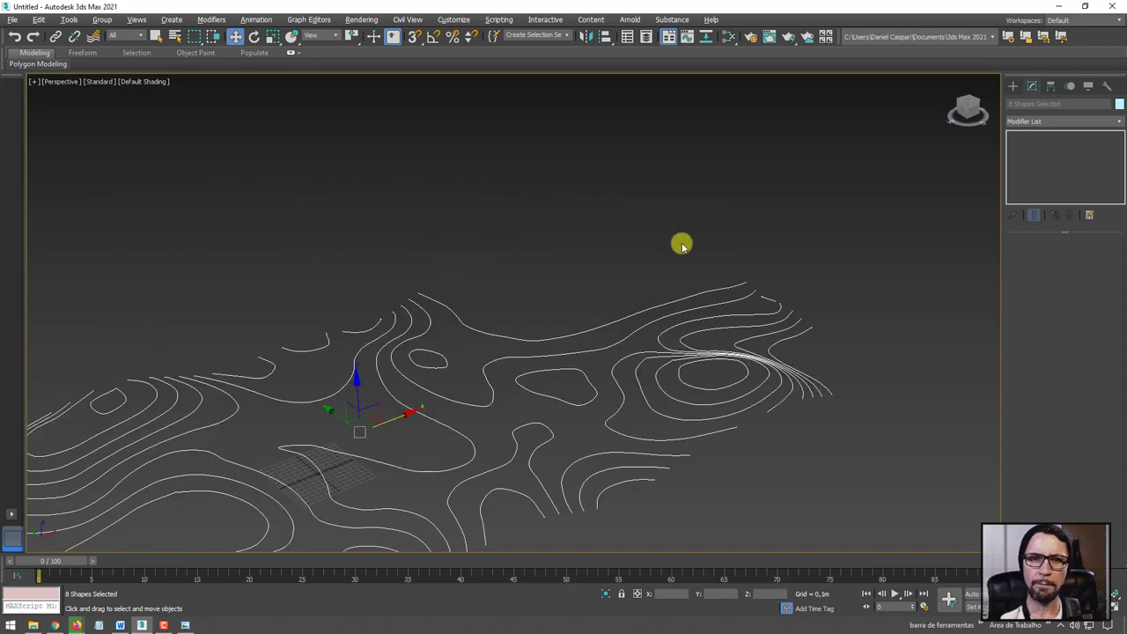
{"action": "mouse_move", "coordinate": [683, 244]}
{"action": "middle_mouse_down", "text": "alt"}
{"action": "mouse_move", "coordinate": [713, 272]}
{"action": "mouse_move", "coordinate": [696, 320]}
{"action": "middle_mouse_up", "text": "alt"}
{"action": "scroll", "coordinate": [658, 302], "scroll_direction": "up", "scroll_amount": 4}
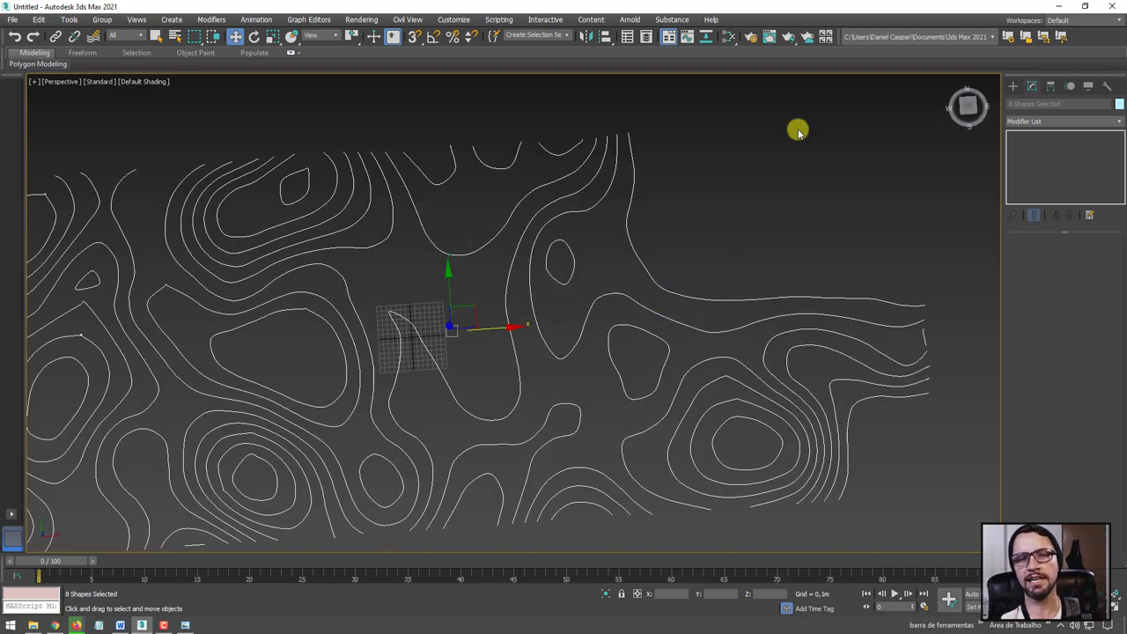
{"action": "scroll", "coordinate": [714, 241], "scroll_direction": "down", "scroll_amount": 5}
{"action": "middle_click_drag", "start_coordinate": [737, 221], "coordinate": [722, 348], "text": "alt"}
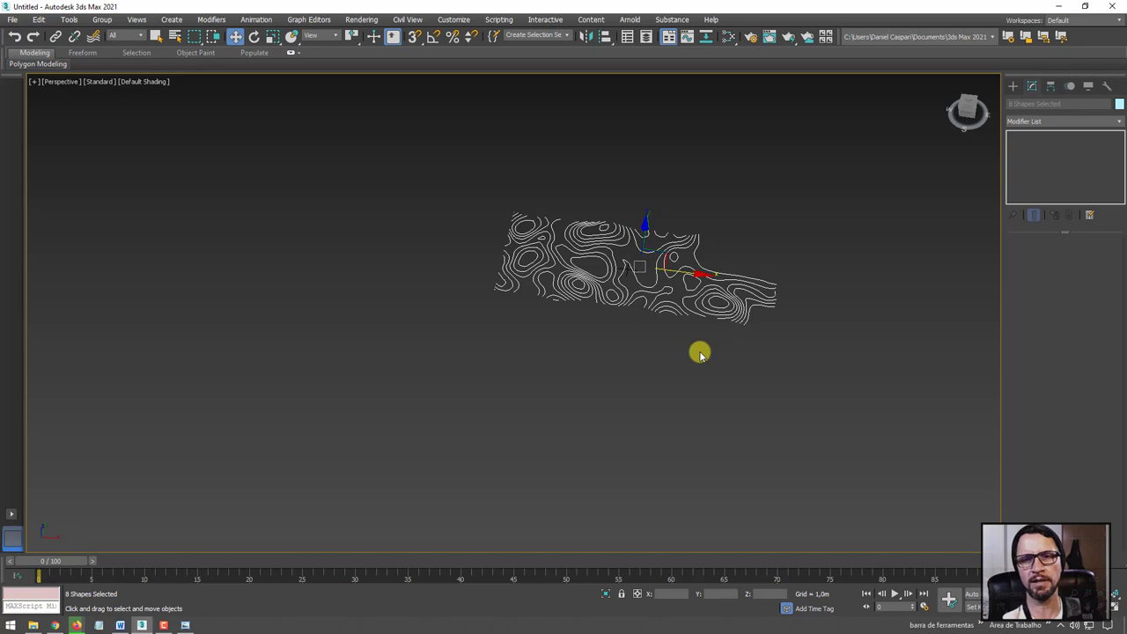
{"action": "scroll", "coordinate": [735, 301], "scroll_direction": "down", "scroll_amount": 2}
{"action": "scroll", "coordinate": [699, 307], "scroll_direction": "up", "scroll_amount": 6}
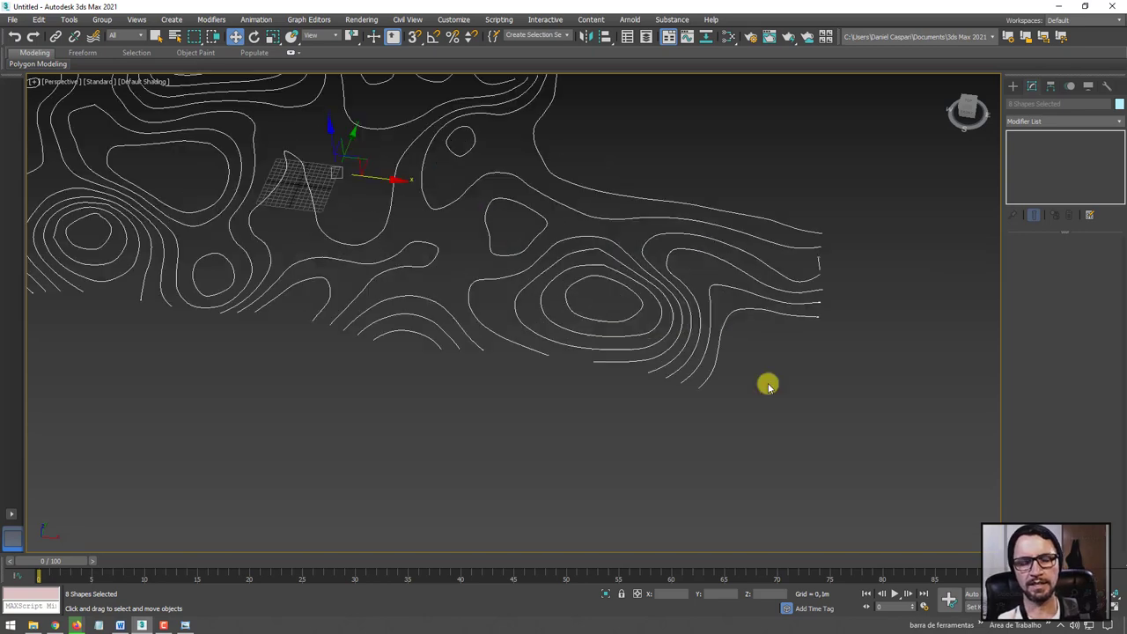
{"action": "left_click", "coordinate": [878, 454]}
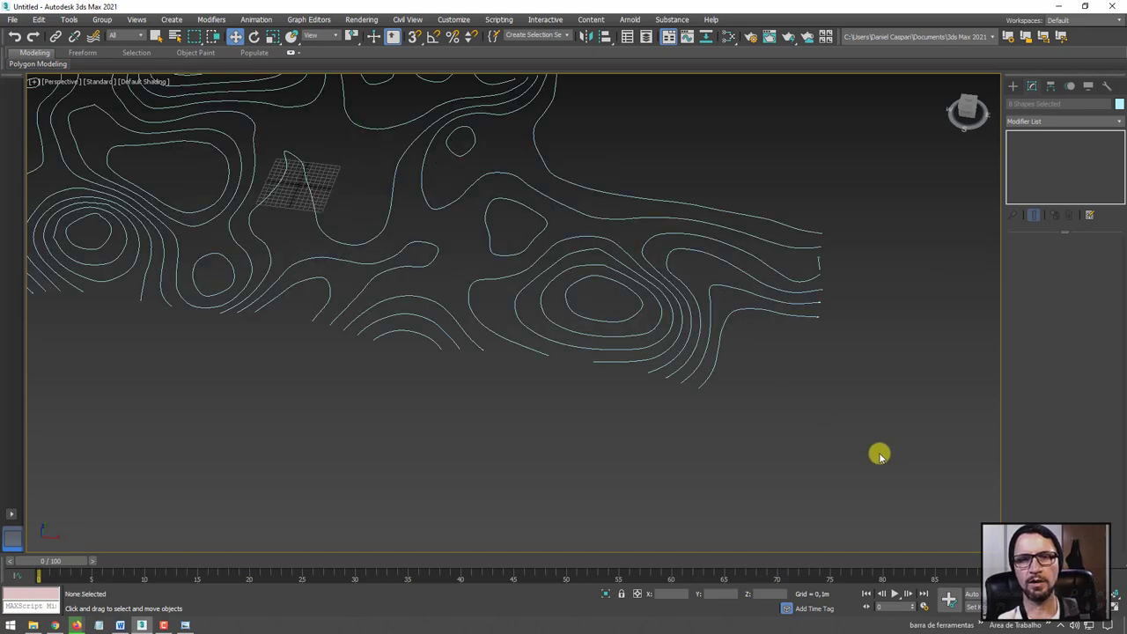
Select the contour shape and inspect its spline ends at Spline sub-object level.
{"action": "left_click", "coordinate": [819, 264]}
{"action": "middle_click_drag", "start_coordinate": [873, 284], "coordinate": [787, 323]}
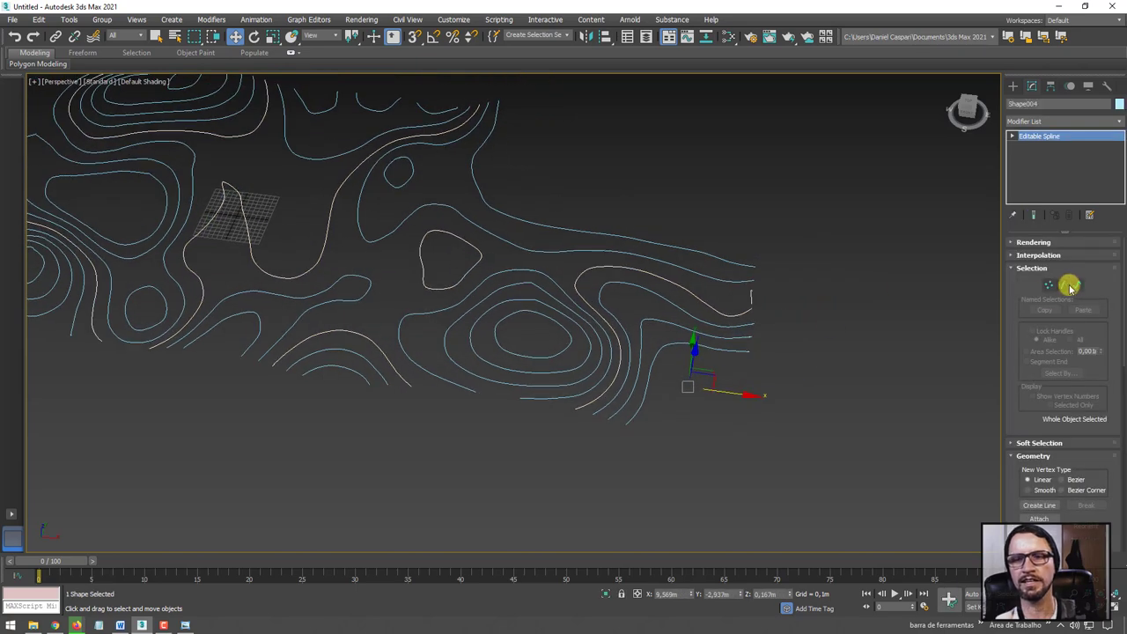
{"action": "key", "text": "3"}
{"action": "left_click_drag", "start_coordinate": [815, 282], "coordinate": [748, 303]}
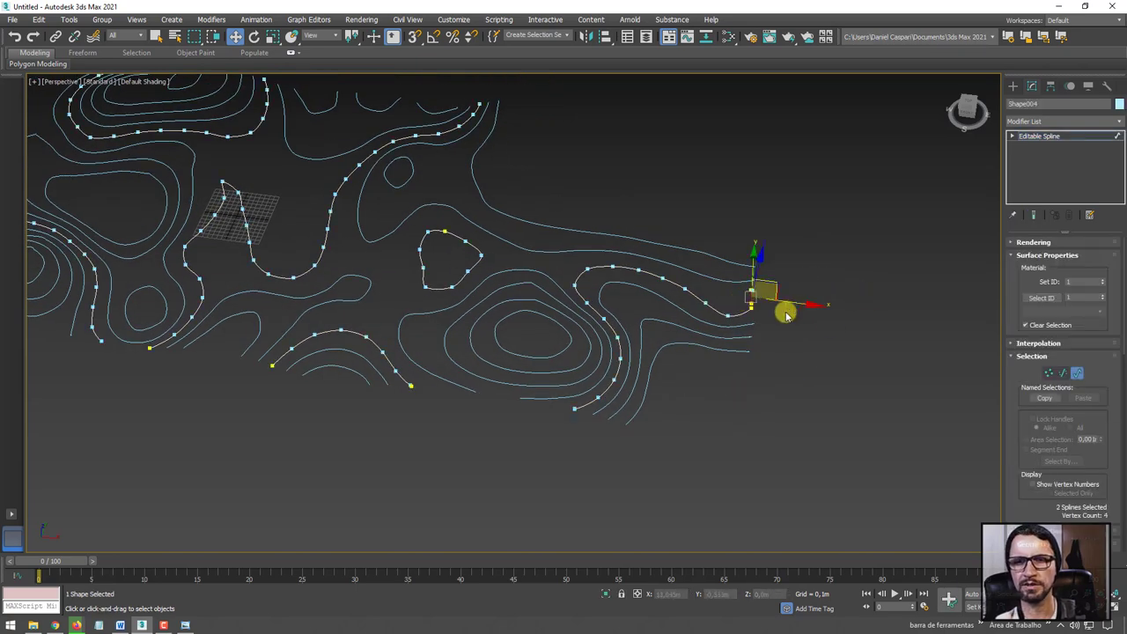
{"action": "left_click", "coordinate": [712, 279]}
{"action": "middle_click_drag", "start_coordinate": [711, 280], "coordinate": [870, 372]}
{"action": "scroll", "coordinate": [870, 372], "scroll_direction": "down", "scroll_amount": 5}
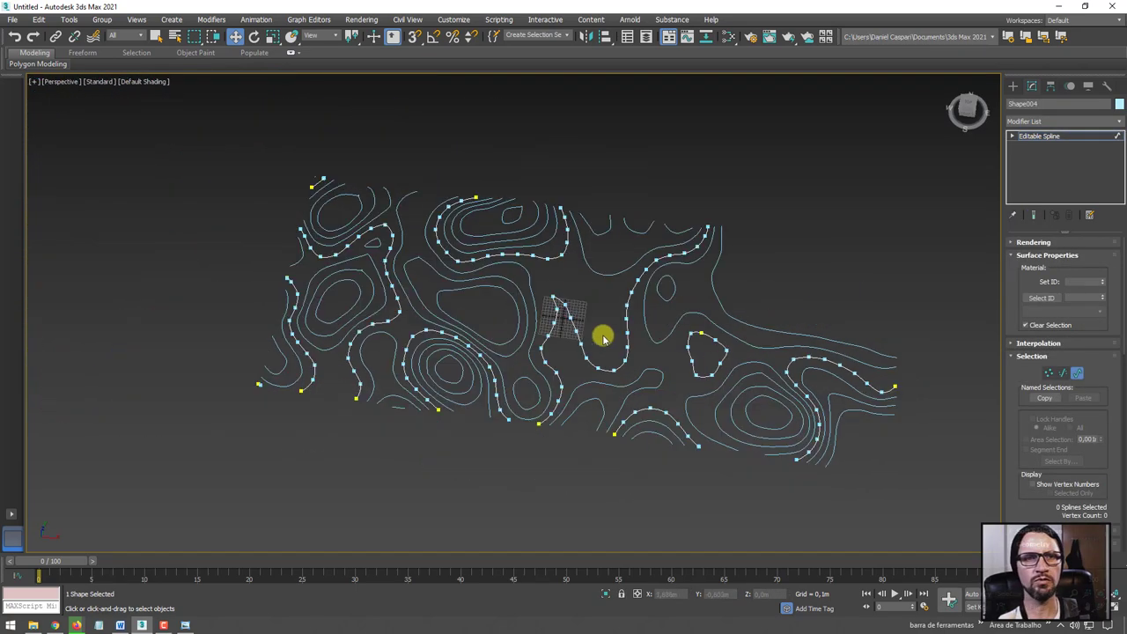
{"action": "mouse_move", "coordinate": [604, 326]}
{"action": "middle_mouse_down"}
{"action": "mouse_move", "coordinate": [700, 348]}
{"action": "mouse_move", "coordinate": [684, 329]}
{"action": "mouse_move", "coordinate": [694, 334]}
{"action": "mouse_move", "coordinate": [685, 338]}
{"action": "middle_mouse_up"}
{"action": "scroll", "coordinate": [685, 339], "scroll_direction": "down", "scroll_amount": 5}
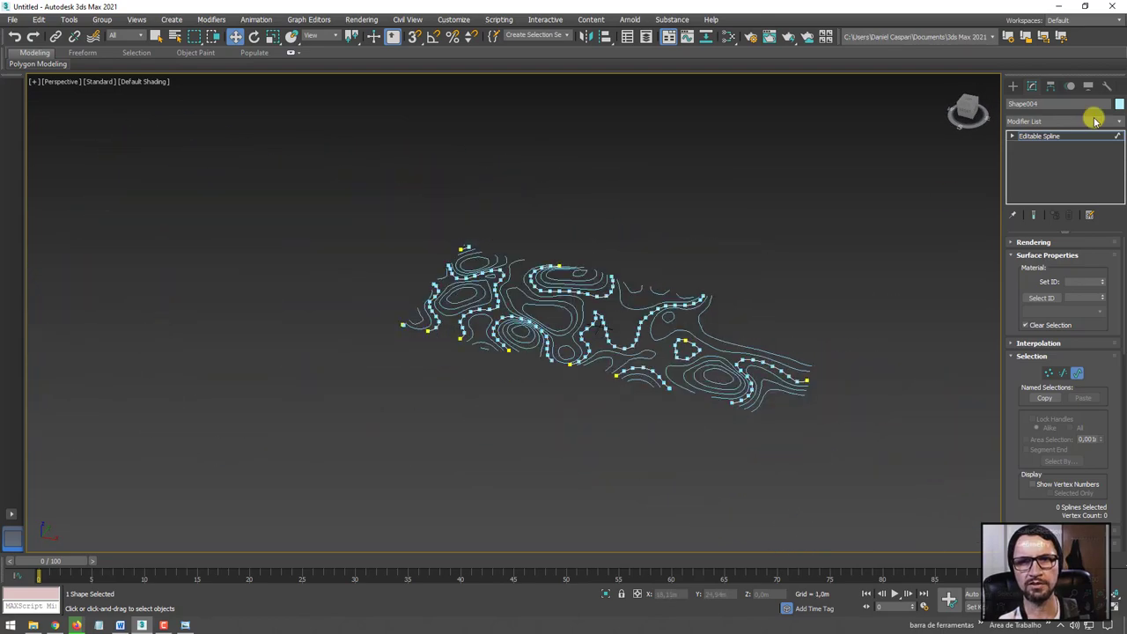
Exit sub-object mode, clear the selection and select the Shape001 contour spline.
{"action": "left_click", "coordinate": [1043, 136]}
{"action": "middle_click_drag", "start_coordinate": [817, 335], "coordinate": [767, 314]}
{"action": "scroll", "coordinate": [767, 314], "scroll_direction": "up", "scroll_amount": 3}
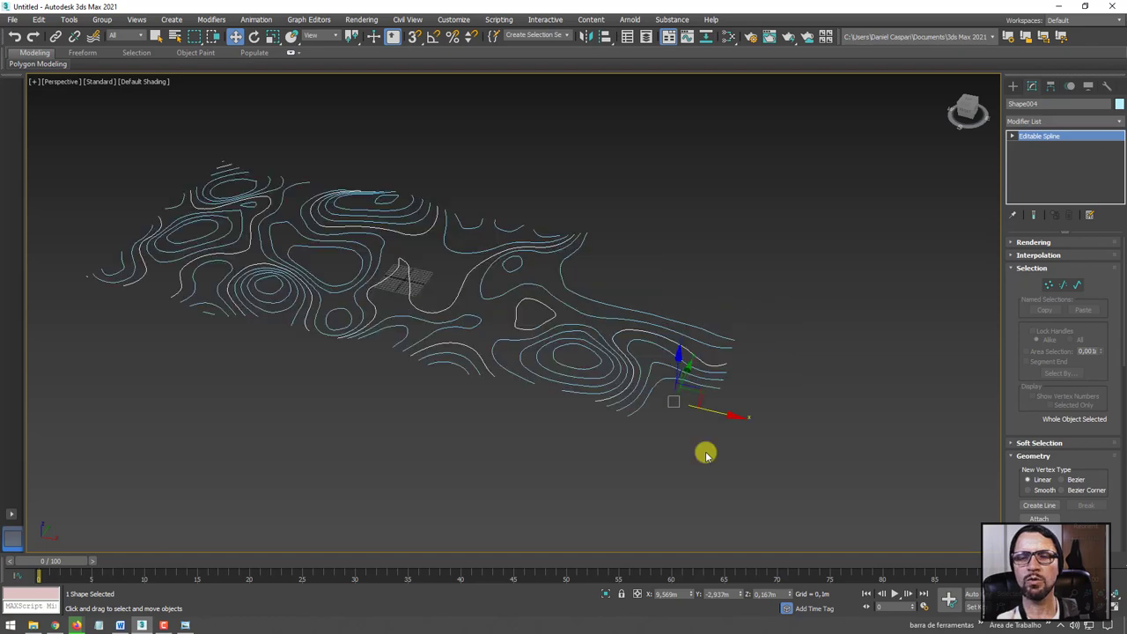
{"action": "left_click", "coordinate": [703, 458]}
{"action": "left_click", "coordinate": [665, 386]}
{"action": "mouse_move", "coordinate": [694, 393]}
{"action": "middle_mouse_down", "text": "alt"}
{"action": "mouse_move", "coordinate": [714, 400]}
{"action": "mouse_move", "coordinate": [708, 345]}
{"action": "mouse_move", "coordinate": [858, 400]}
{"action": "mouse_move", "coordinate": [968, 300]}
{"action": "middle_mouse_up", "text": "alt"}
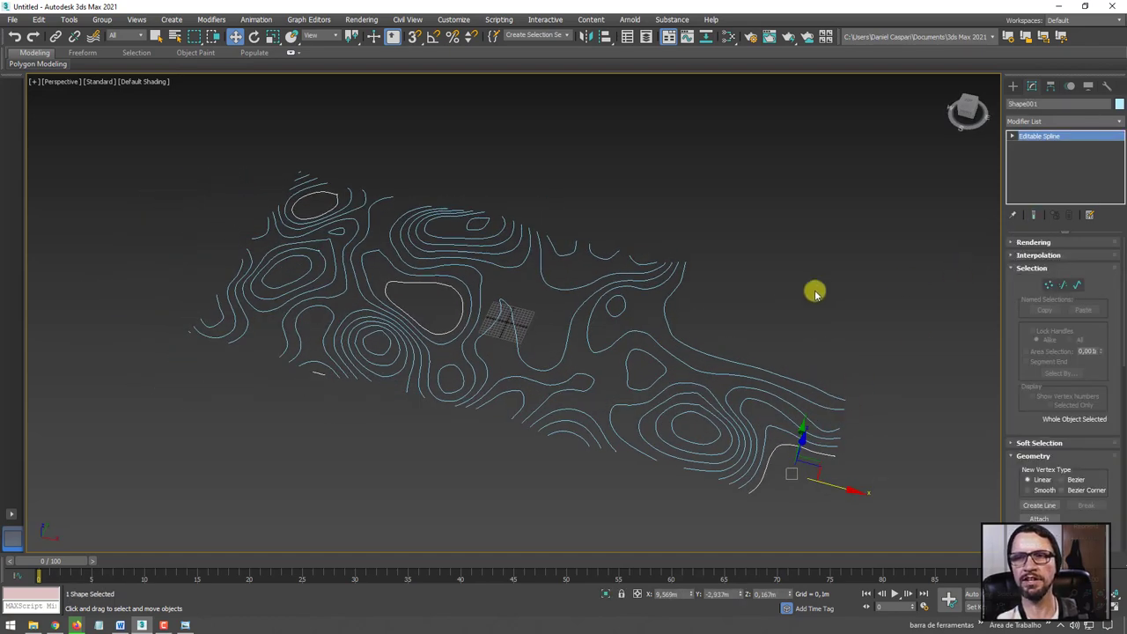
{"action": "middle_click_drag", "start_coordinate": [820, 402], "coordinate": [847, 361]}
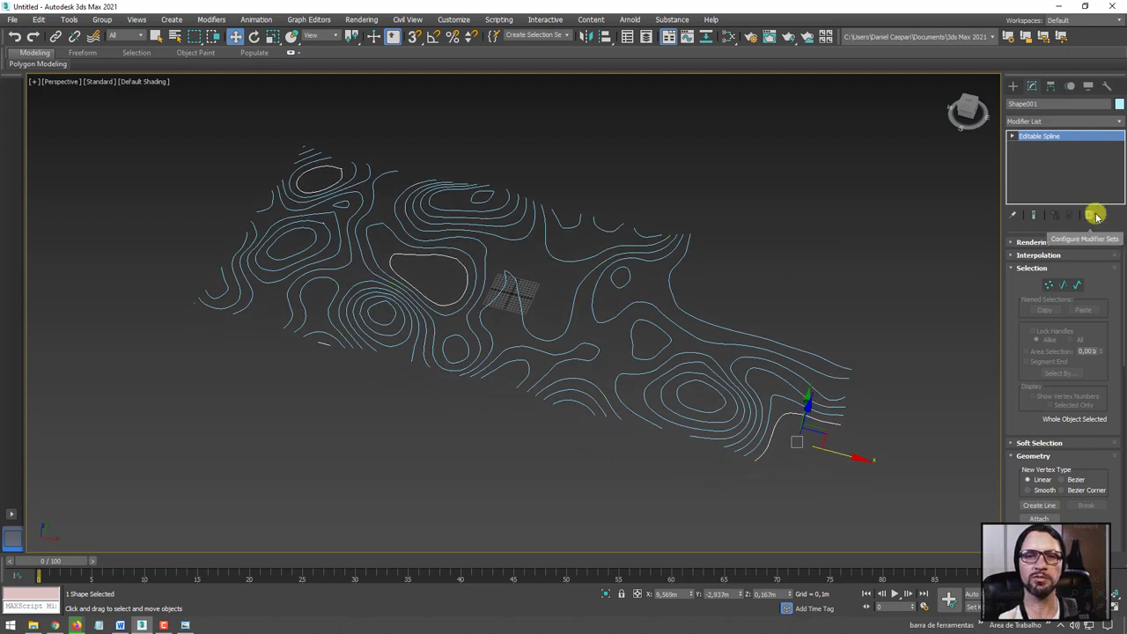
Create a Terrain compound object from Shape001 via Geometry > Compound Objects.
{"action": "left_click", "coordinate": [1013, 86]}
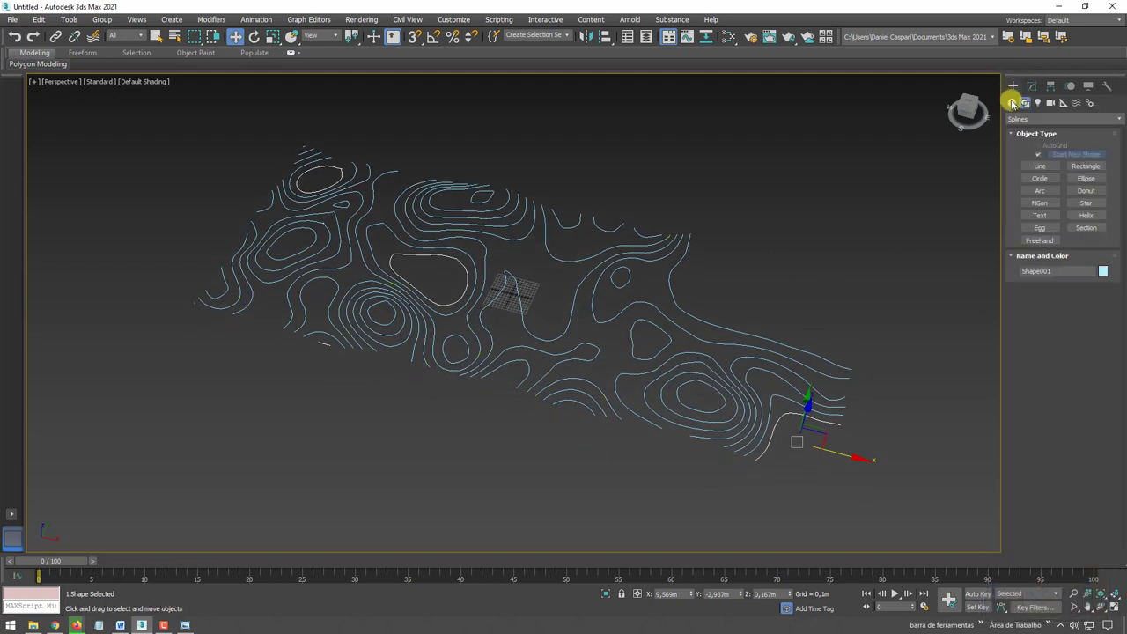
{"action": "left_click", "coordinate": [1013, 103]}
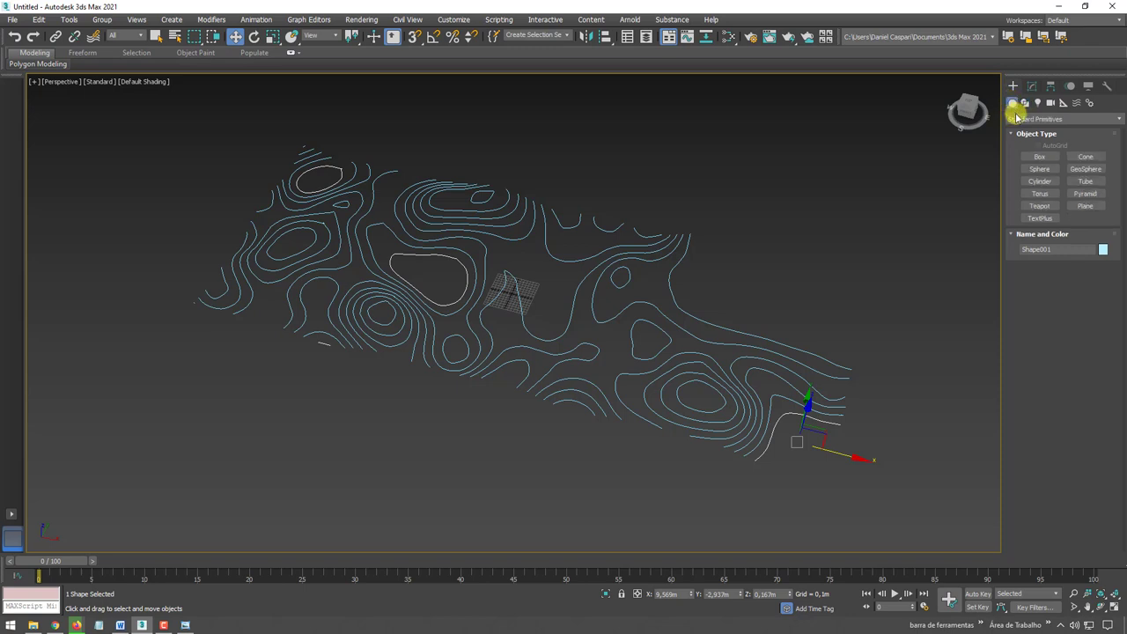
{"action": "left_click", "coordinate": [1019, 118]}
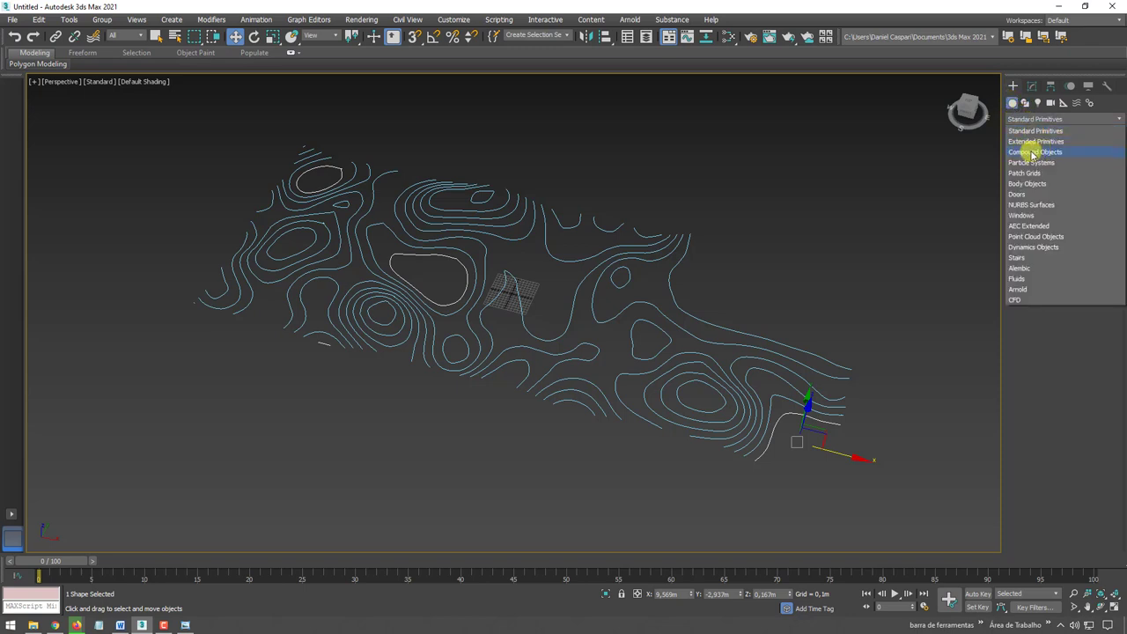
{"action": "left_click", "coordinate": [1032, 153]}
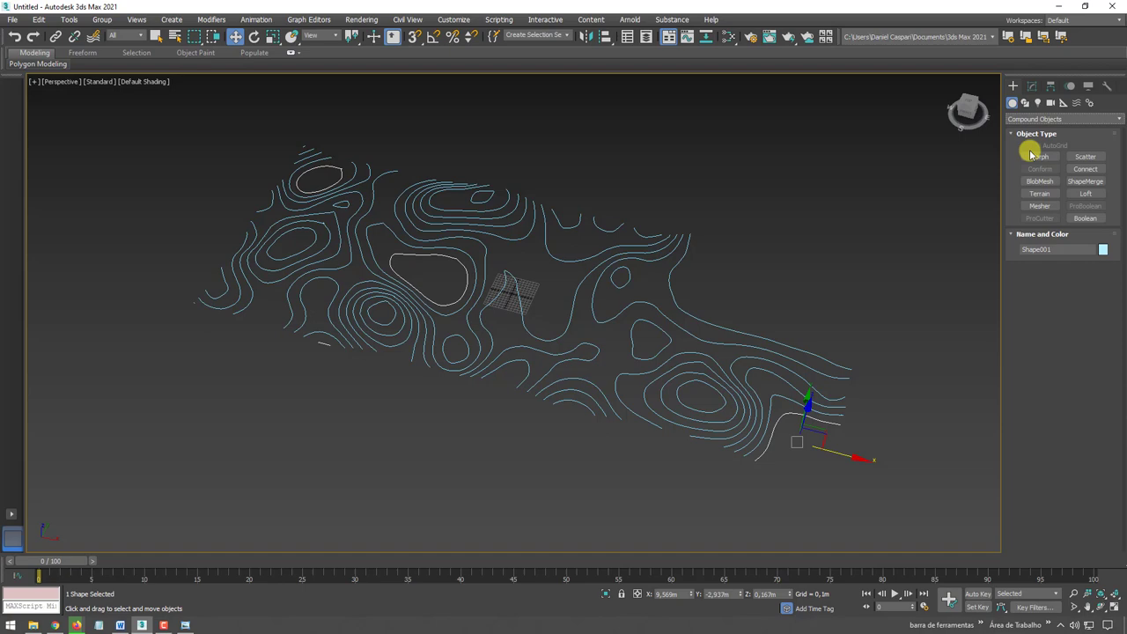
{"action": "left_click", "coordinate": [1039, 194]}
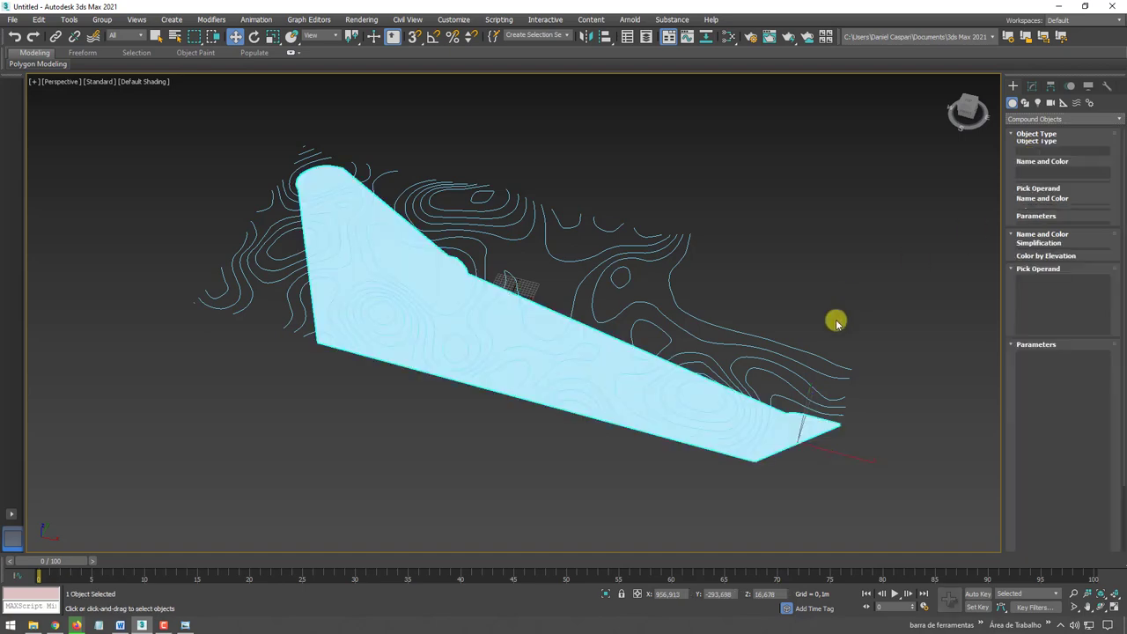
Turn on Edged Faces (F4) to show the terrain's face edges.
{"action": "mouse_move", "coordinate": [559, 370]}
{"action": "middle_mouse_down", "text": "alt"}
{"action": "mouse_move", "coordinate": [607, 446]}
{"action": "mouse_move", "coordinate": [616, 370]}
{"action": "middle_mouse_up", "text": "alt"}
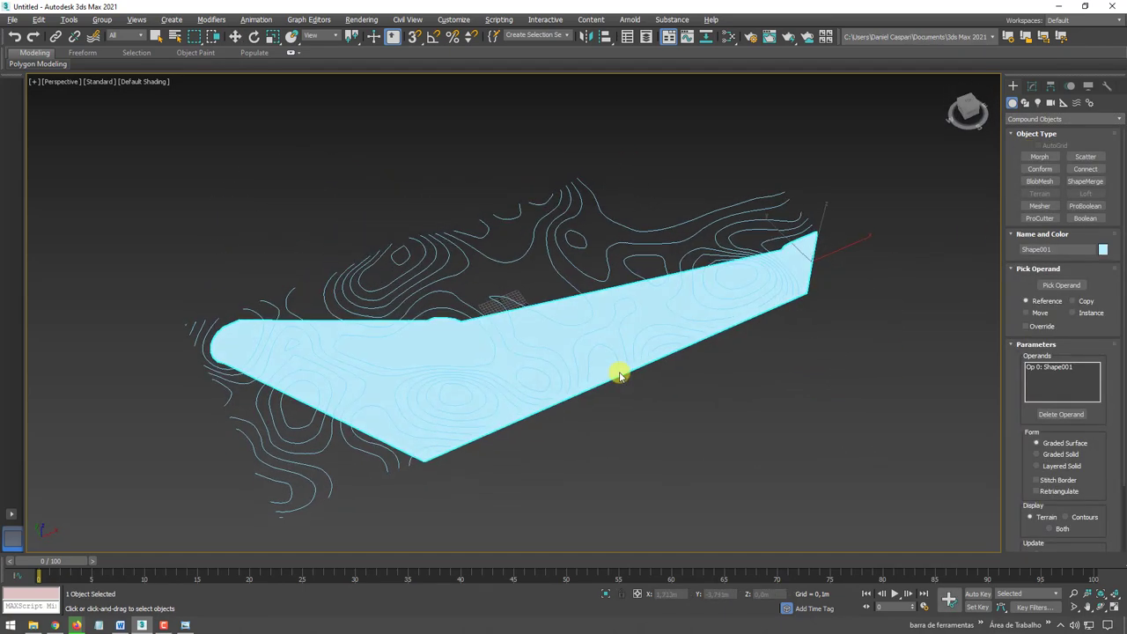
{"action": "scroll", "coordinate": [845, 334], "scroll_direction": "up", "scroll_amount": 4}
{"action": "key", "text": "F4"}
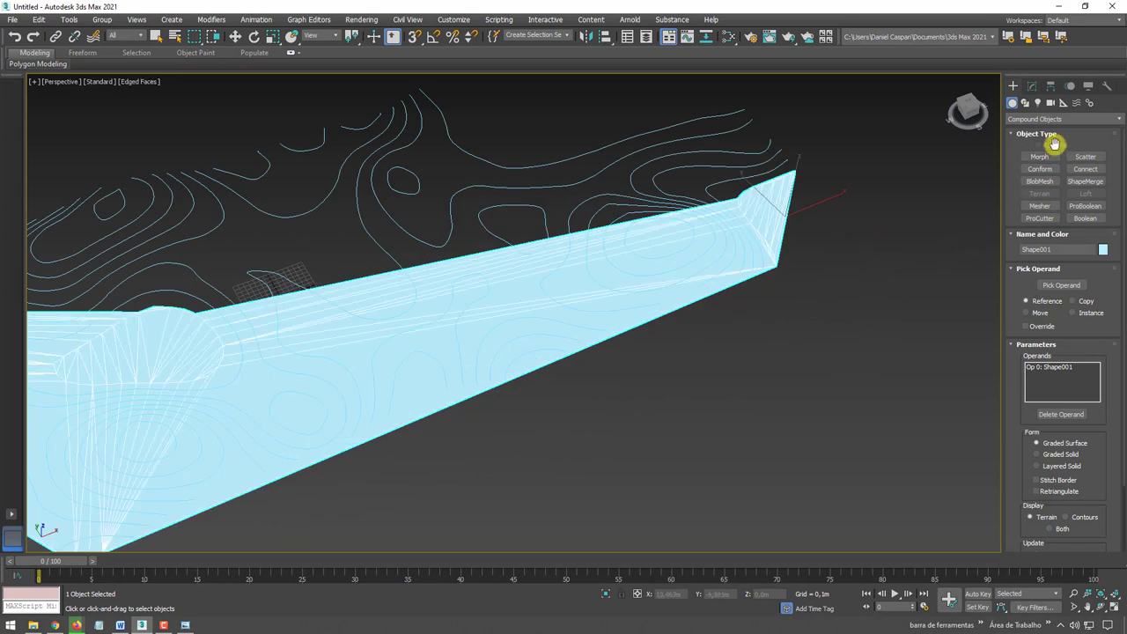
{"action": "left_click", "coordinate": [1031, 85]}
Change Terrain001's object colour to blue in the Object Color dialog.
{"action": "key", "text": "w"}
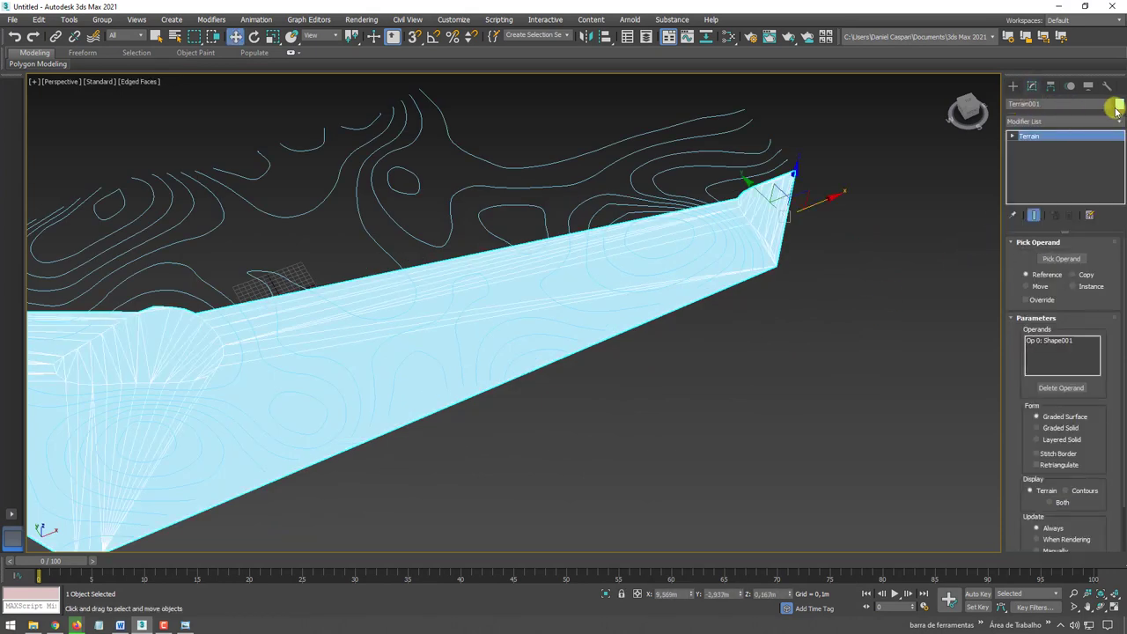
{"action": "left_click", "coordinate": [1119, 104]}
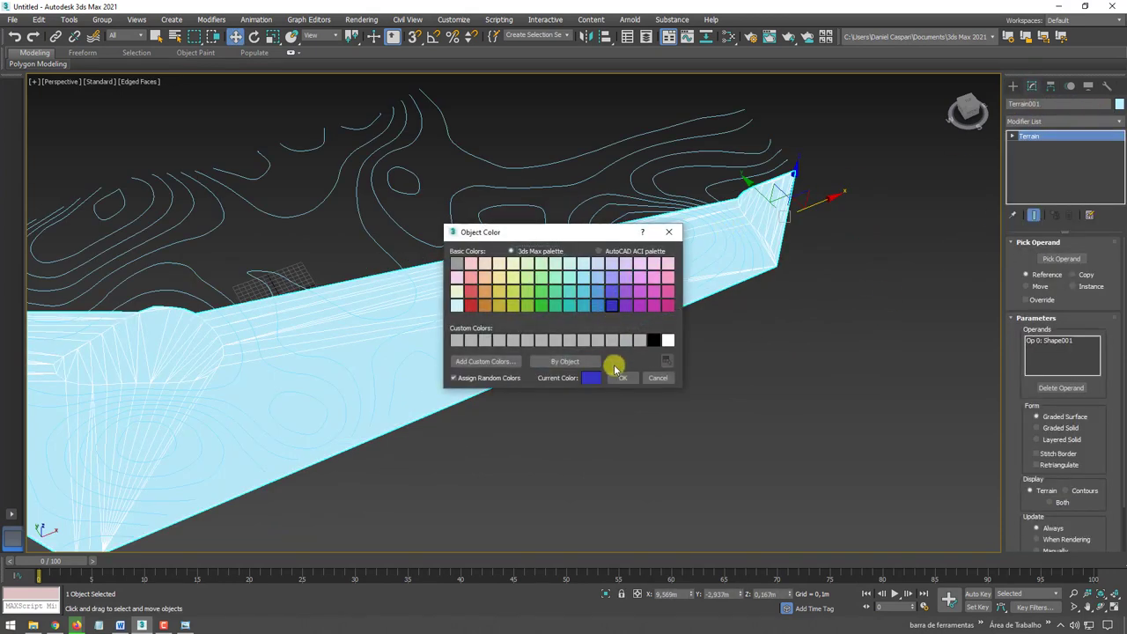
{"action": "left_click", "coordinate": [616, 372]}
{"action": "mouse_move", "coordinate": [616, 374]}
{"action": "middle_mouse_down", "text": "alt"}
{"action": "mouse_move", "coordinate": [737, 375]}
{"action": "mouse_move", "coordinate": [727, 417]}
{"action": "mouse_move", "coordinate": [720, 363]}
{"action": "mouse_move", "coordinate": [819, 320]}
{"action": "mouse_move", "coordinate": [790, 224]}
{"action": "mouse_move", "coordinate": [805, 182]}
{"action": "mouse_move", "coordinate": [805, 290]}
{"action": "mouse_move", "coordinate": [814, 247]}
{"action": "mouse_move", "coordinate": [855, 352]}
{"action": "mouse_move", "coordinate": [742, 373]}
{"action": "mouse_move", "coordinate": [1001, 354]}
{"action": "middle_mouse_up", "text": "alt"}
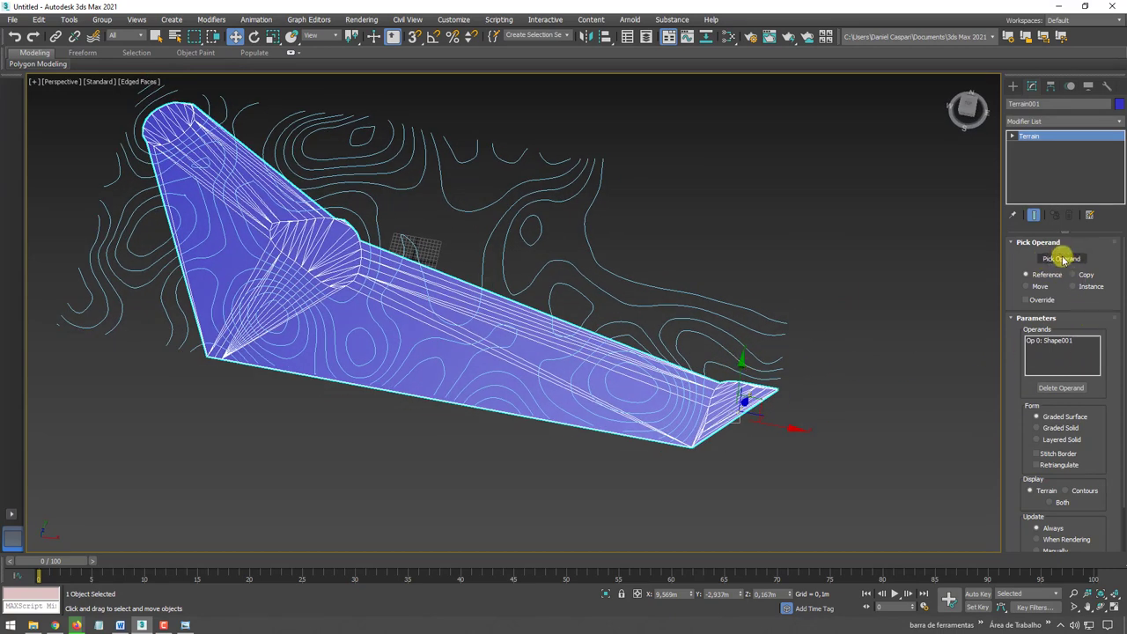
Pick the six remaining contour splines, including the large one, as Terrain001 operands.
{"action": "left_click", "coordinate": [1063, 258]}
{"action": "scroll", "coordinate": [745, 425], "scroll_direction": "up", "scroll_amount": 2}
{"action": "scroll", "coordinate": [744, 411], "scroll_direction": "up", "scroll_amount": 2}
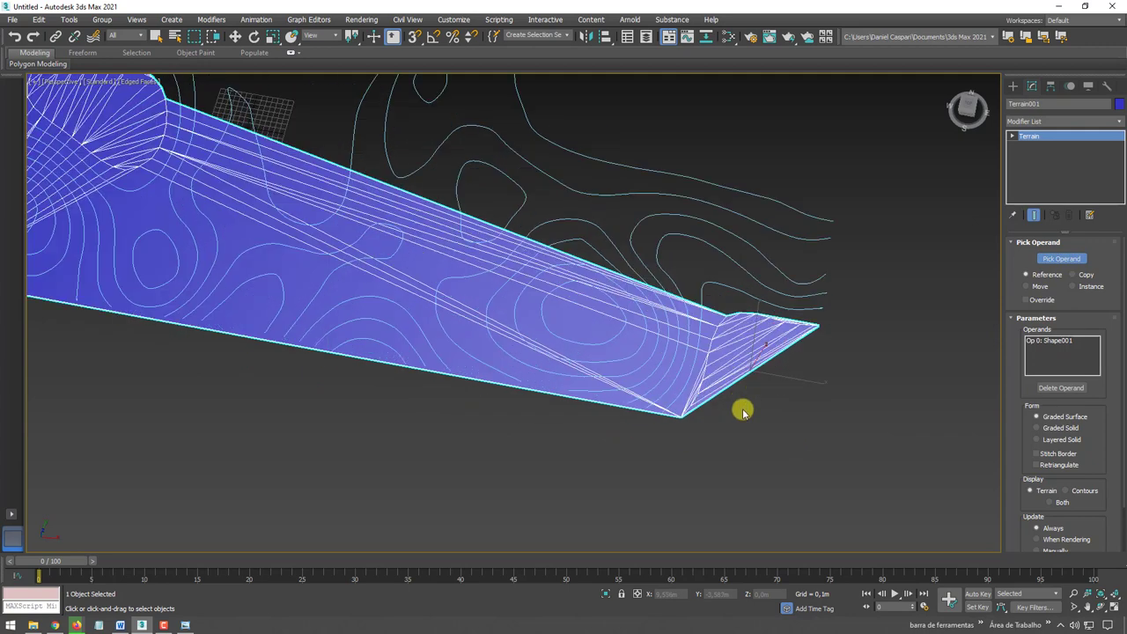
{"action": "left_click", "coordinate": [703, 314]}
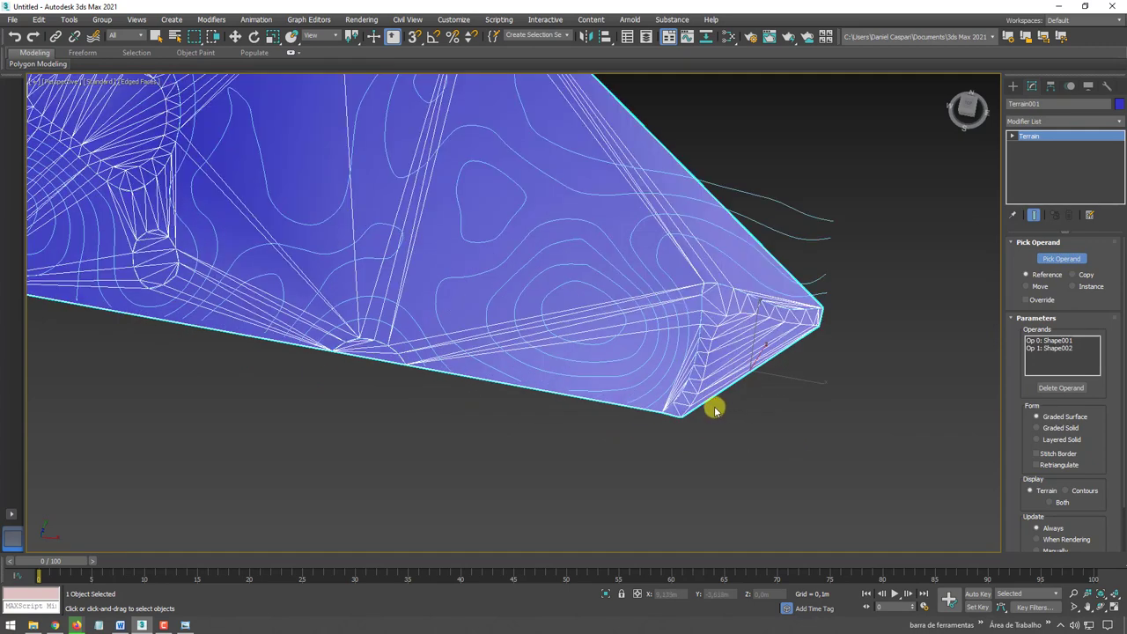
{"action": "left_click", "coordinate": [686, 346]}
{"action": "left_click", "coordinate": [664, 363]}
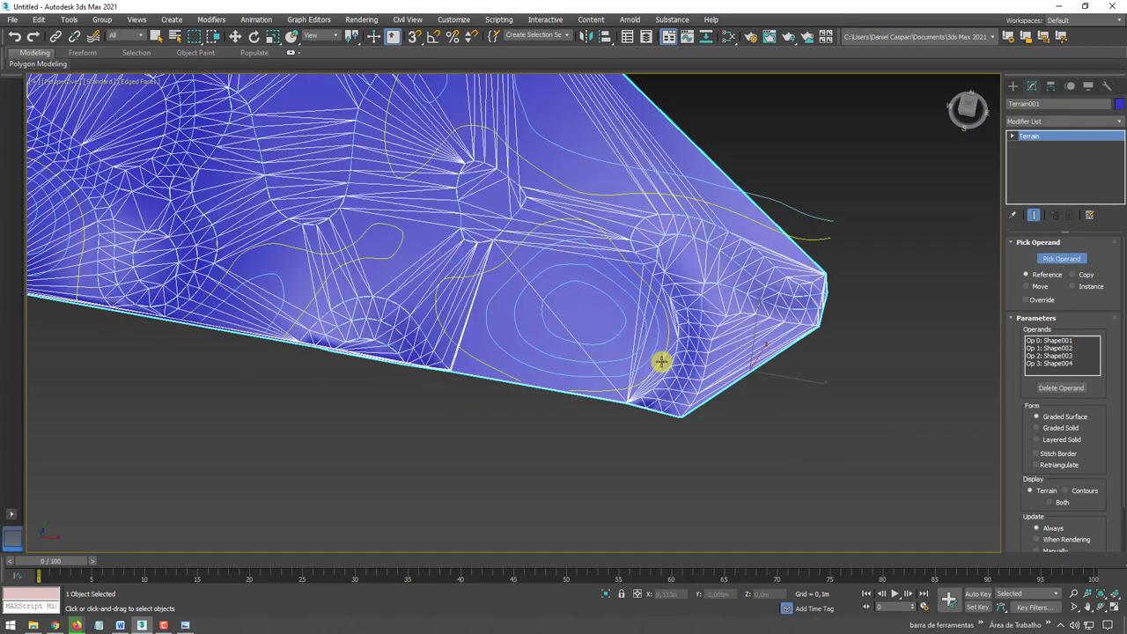
{"action": "left_click", "coordinate": [653, 355]}
{"action": "left_click", "coordinate": [647, 352]}
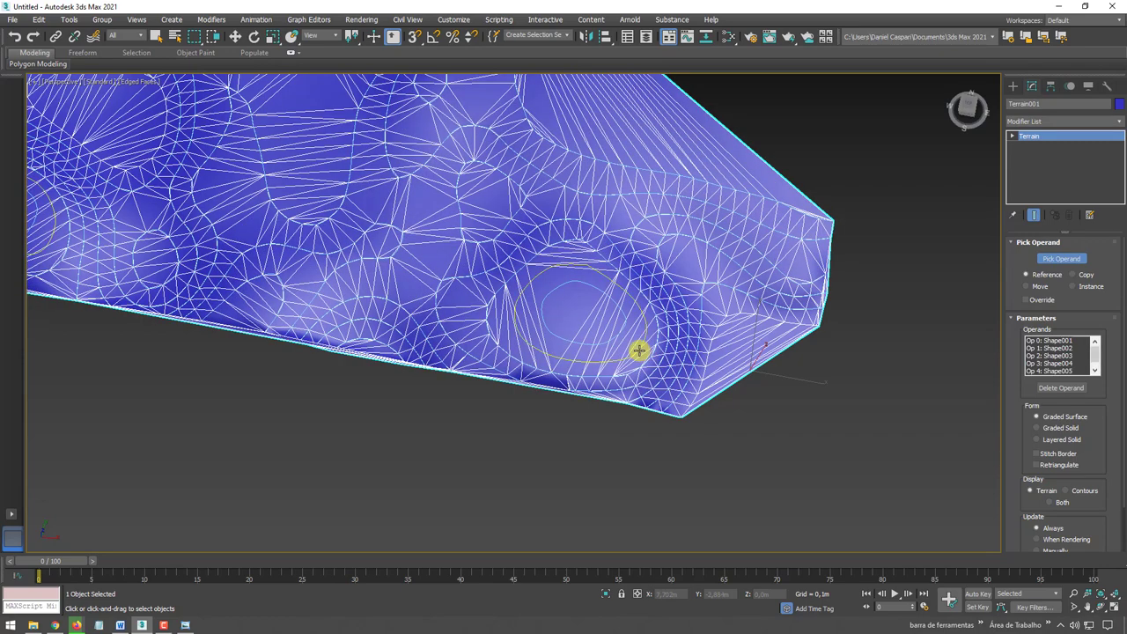
{"action": "left_click", "coordinate": [639, 350]}
{"action": "scroll", "coordinate": [612, 337], "scroll_direction": "down", "scroll_amount": 5}
Orbit to inspect the rebuilt terrain, then go to Top view framing its right end.
{"action": "mouse_move", "coordinate": [611, 335]}
{"action": "middle_mouse_down", "text": "alt"}
{"action": "mouse_move", "coordinate": [604, 463]}
{"action": "mouse_move", "coordinate": [607, 323]}
{"action": "mouse_move", "coordinate": [533, 269]}
{"action": "middle_mouse_up", "text": "alt"}
{"action": "scroll", "coordinate": [533, 269], "scroll_direction": "up", "scroll_amount": 5}
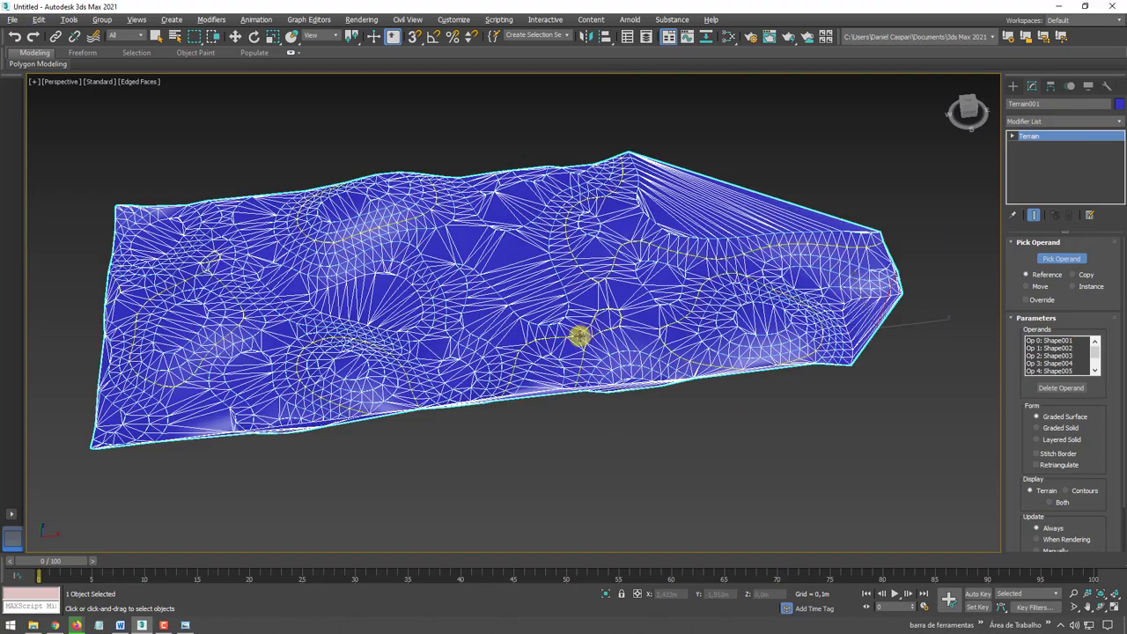
{"action": "mouse_move", "coordinate": [648, 334]}
{"action": "middle_mouse_down", "text": "alt"}
{"action": "mouse_move", "coordinate": [558, 267]}
{"action": "mouse_move", "coordinate": [614, 319]}
{"action": "mouse_move", "coordinate": [722, 234]}
{"action": "mouse_move", "coordinate": [704, 307]}
{"action": "middle_mouse_up", "text": "alt"}
{"action": "scroll", "coordinate": [615, 319], "scroll_direction": "down", "scroll_amount": 3}
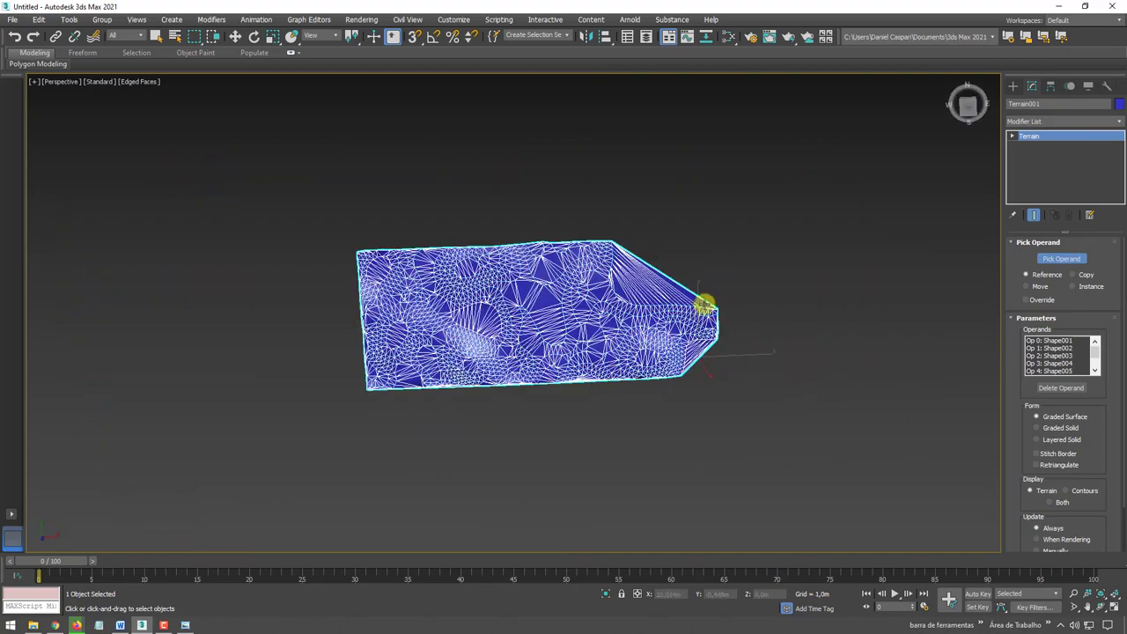
{"action": "scroll", "coordinate": [705, 307], "scroll_direction": "up", "scroll_amount": 4}
{"action": "left_click_drag", "start_coordinate": [579, 216], "coordinate": [732, 322]}
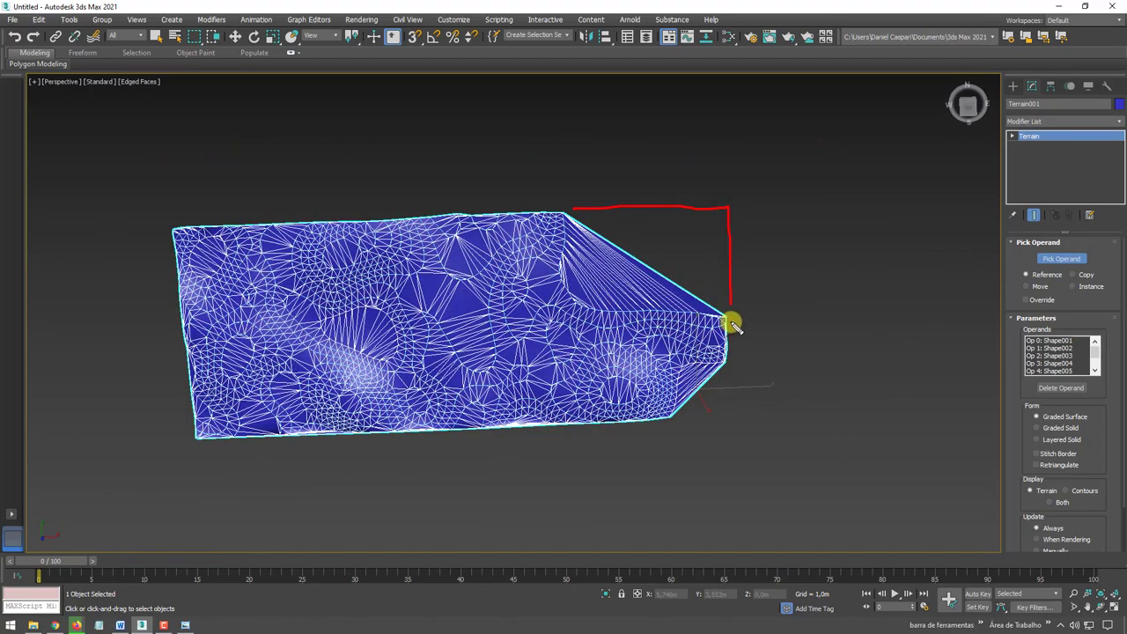
{"action": "left_click", "coordinate": [1014, 86]}
{"action": "key", "text": "t"}
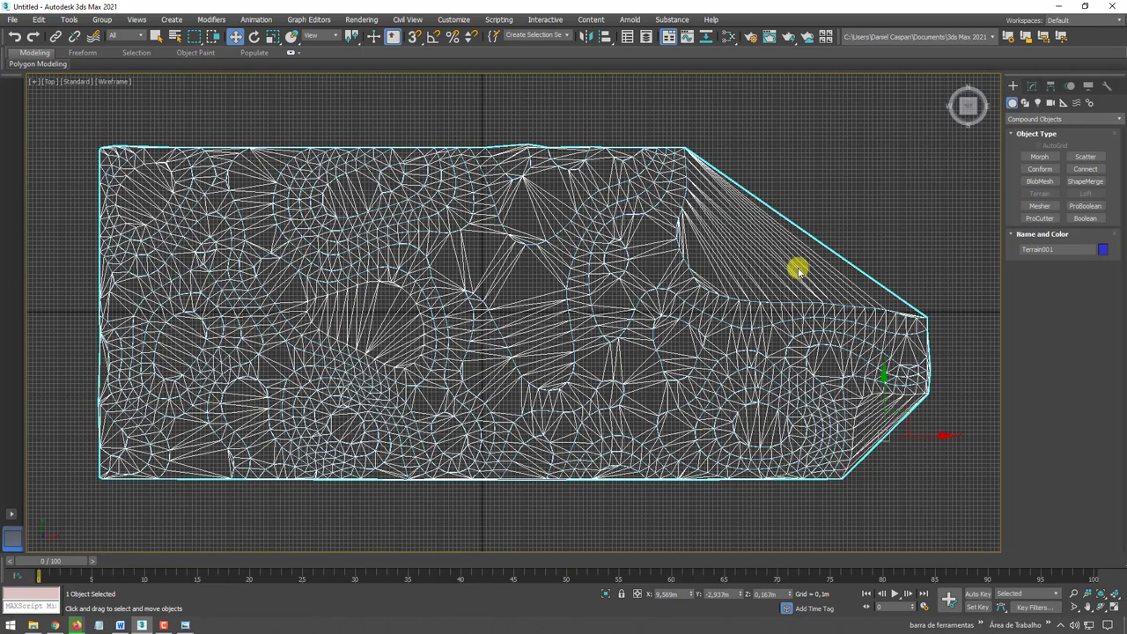
{"action": "middle_click_drag", "start_coordinate": [797, 270], "coordinate": [622, 312]}
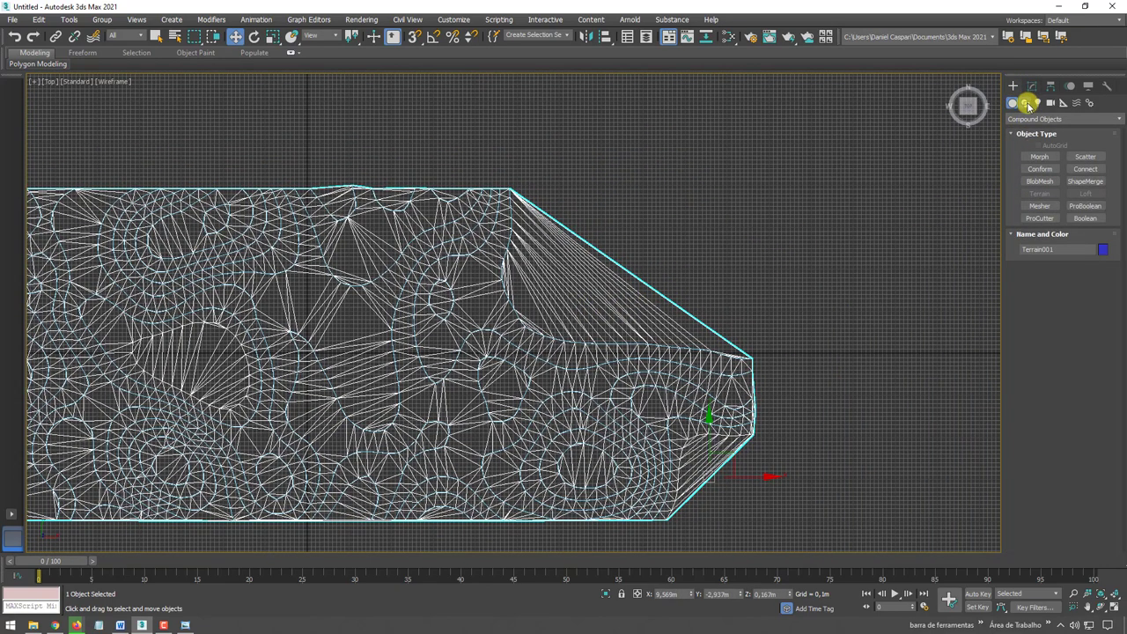
Draw Line001, an L-shaped line around the terrain's clipped top-right corner.
{"action": "left_click", "coordinate": [1027, 103]}
{"action": "left_click", "coordinate": [1039, 166]}
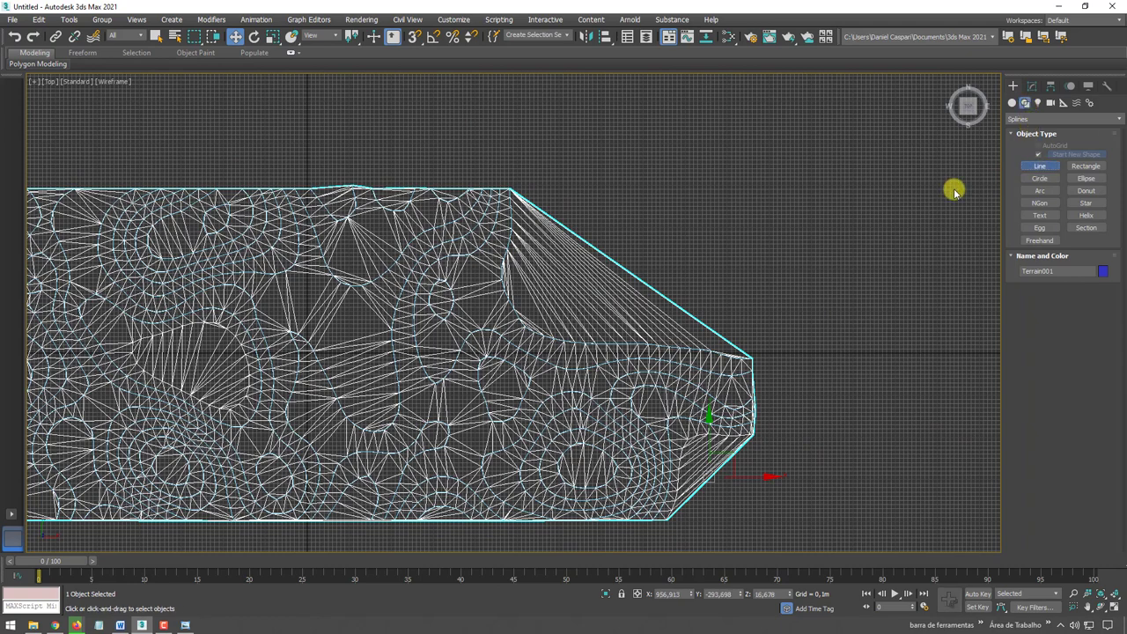
{"action": "left_click", "coordinate": [519, 187]}
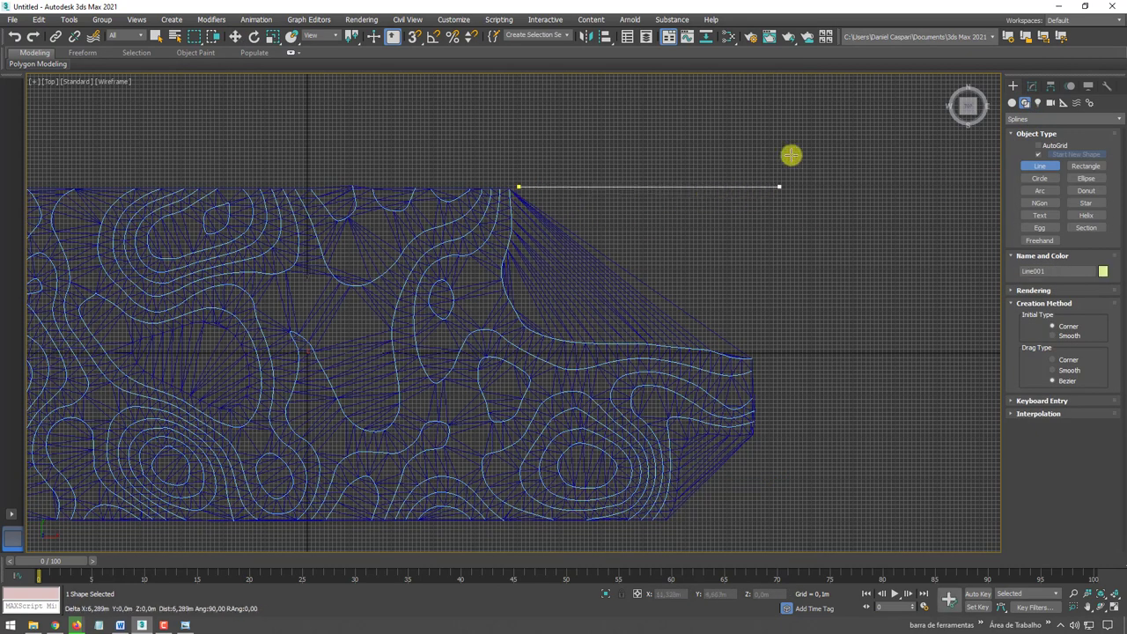
{"action": "left_click", "coordinate": [750, 183]}
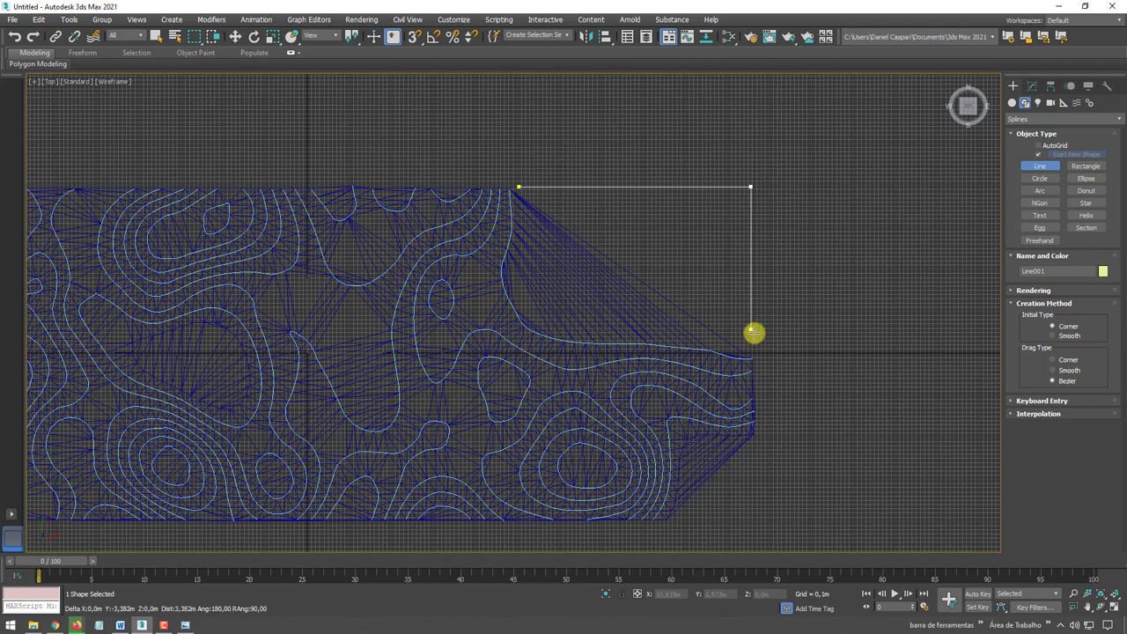
{"action": "left_click", "coordinate": [751, 351]}
{"action": "right_click", "coordinate": [765, 385]}
Draw Line002, an L-shaped line along the terrain's lower-right edge to its bottom.
{"action": "middle_click_drag", "start_coordinate": [765, 385], "coordinate": [769, 302]}
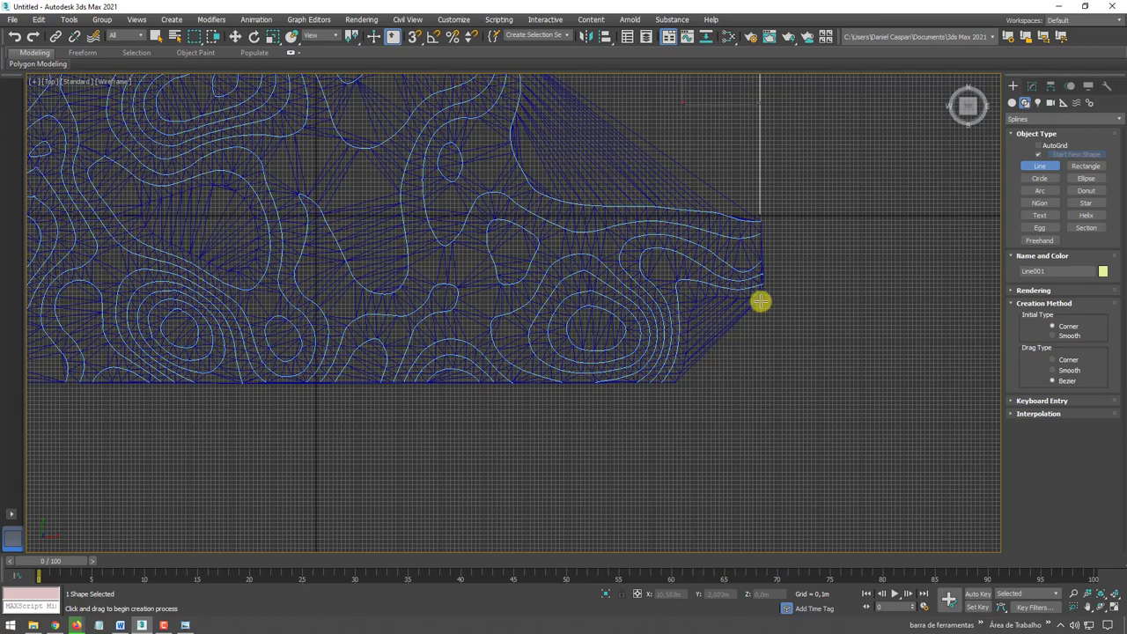
{"action": "left_click", "coordinate": [760, 296]}
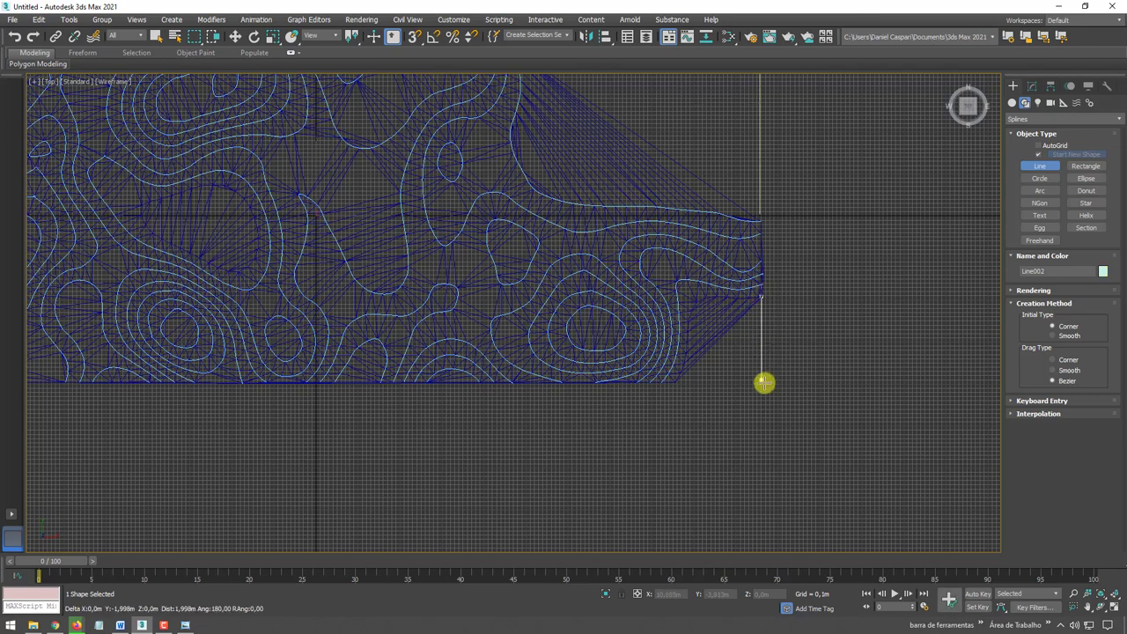
{"action": "left_click", "coordinate": [762, 376]}
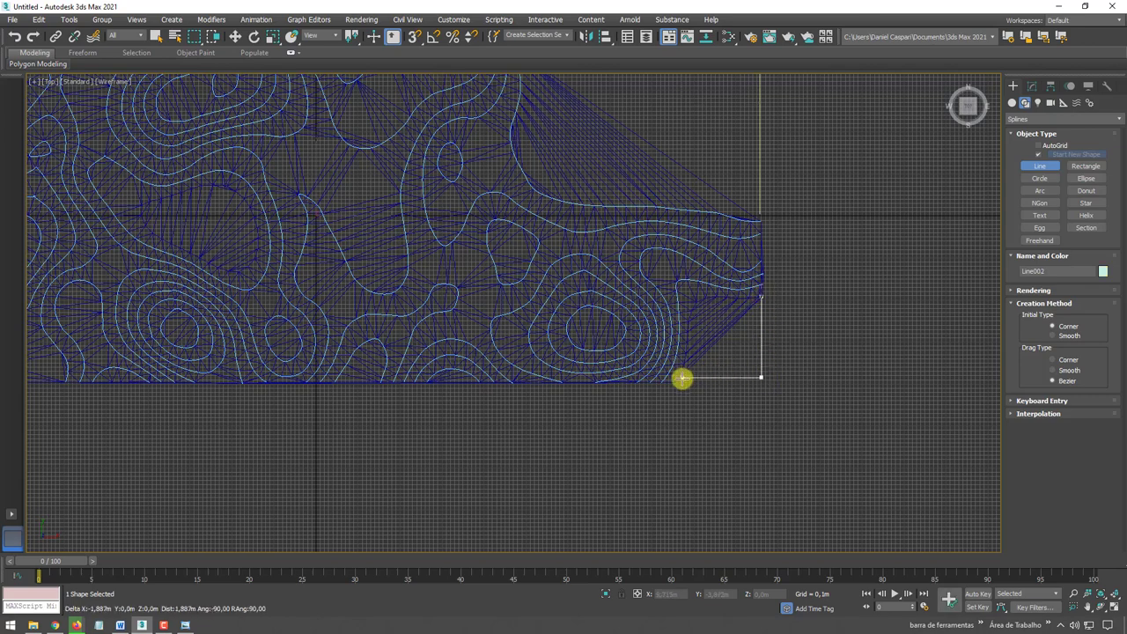
{"action": "left_click", "coordinate": [682, 379]}
{"action": "right_click", "coordinate": [754, 369]}
{"action": "left_click", "coordinate": [1032, 85]}
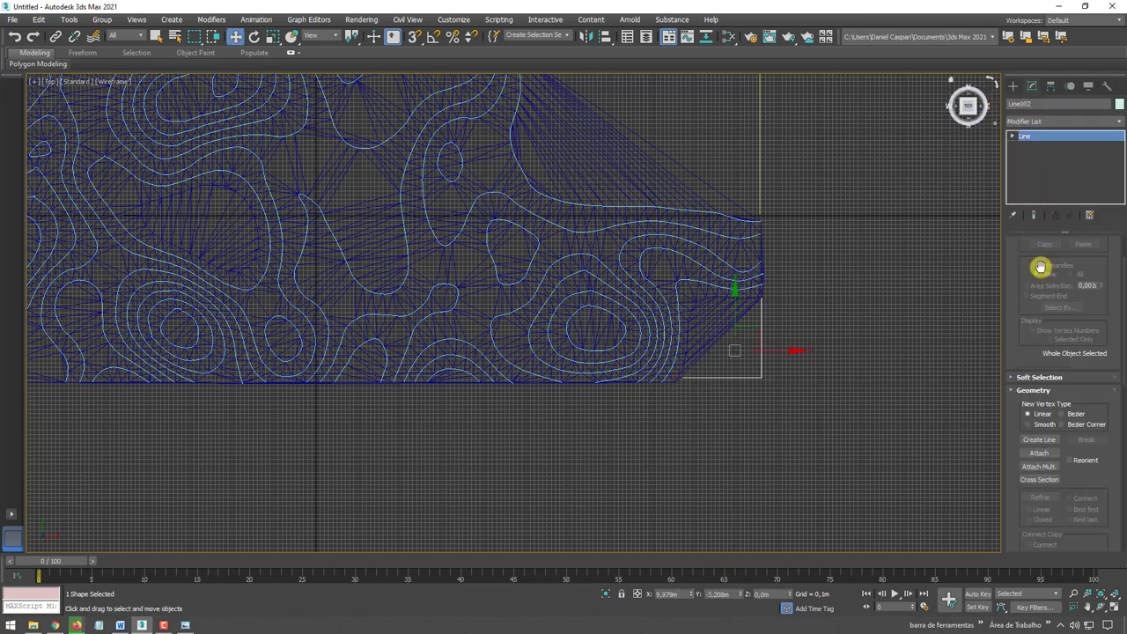
{"action": "left_click", "coordinate": [1036, 146]}
{"action": "left_click", "coordinate": [761, 377]}
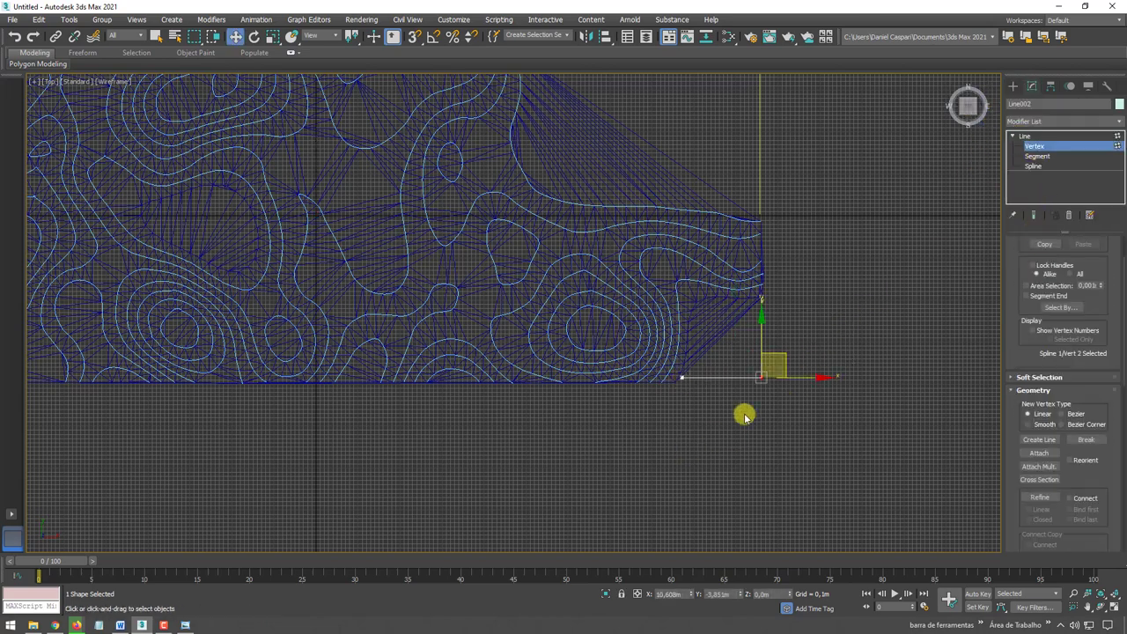
{"action": "left_click", "coordinate": [682, 379]}
{"action": "scroll", "coordinate": [745, 360], "scroll_direction": "up", "scroll_amount": 3}
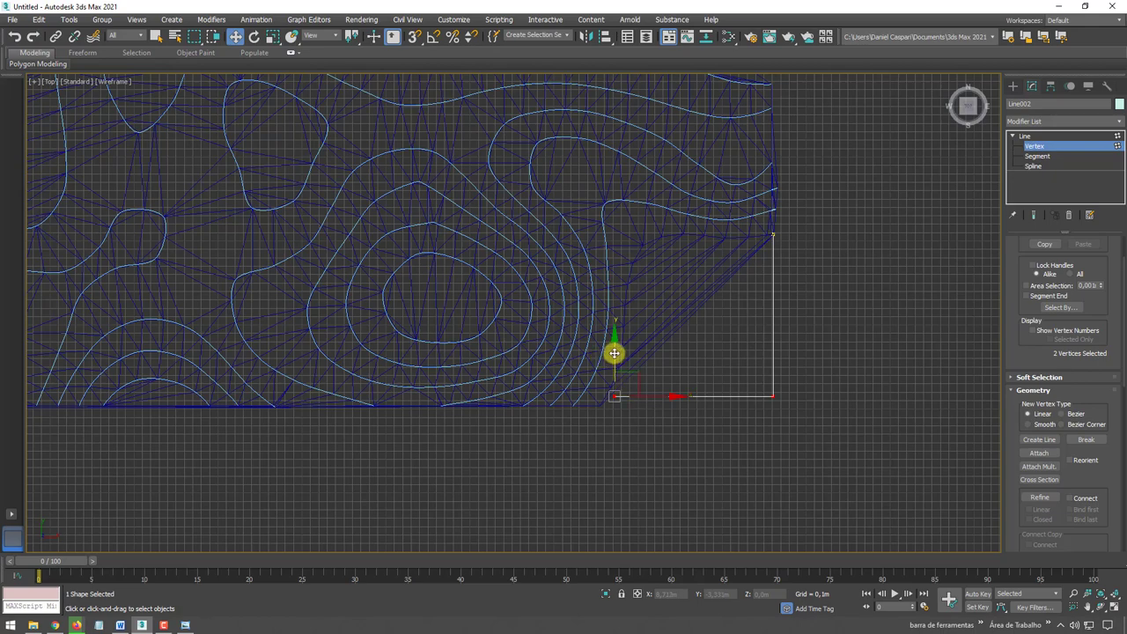
{"action": "scroll", "coordinate": [674, 244], "scroll_direction": "down", "scroll_amount": 2}
{"action": "scroll", "coordinate": [694, 259], "scroll_direction": "down", "scroll_amount": 2}
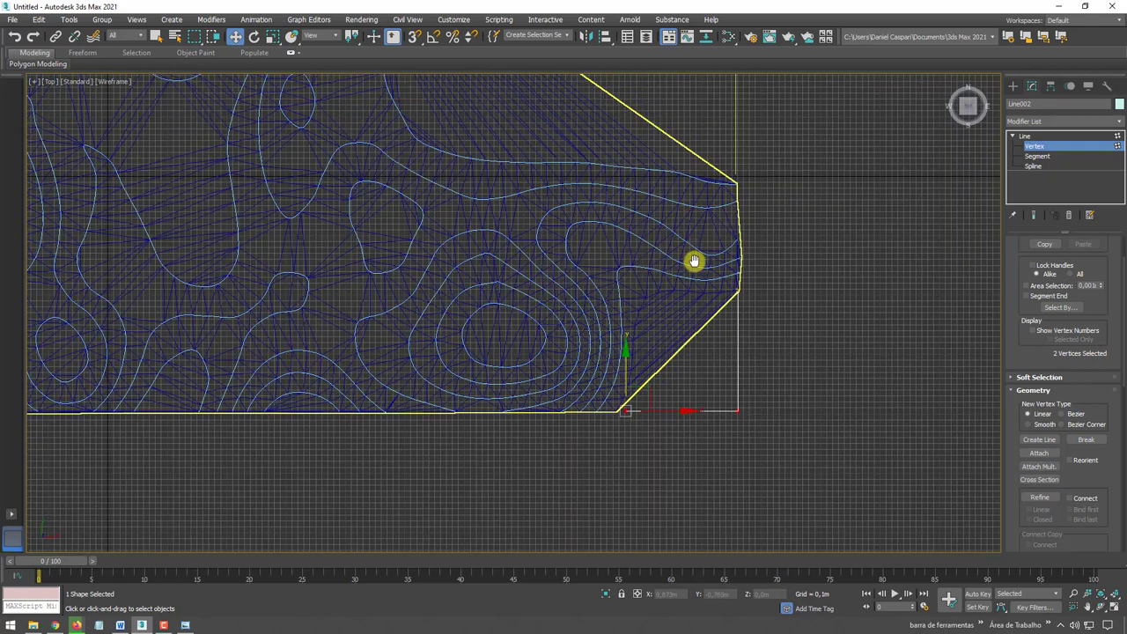
{"action": "scroll", "coordinate": [710, 244], "scroll_direction": "down", "scroll_amount": 3}
{"action": "left_click", "coordinate": [1021, 148]}
{"action": "key", "text": "p"}
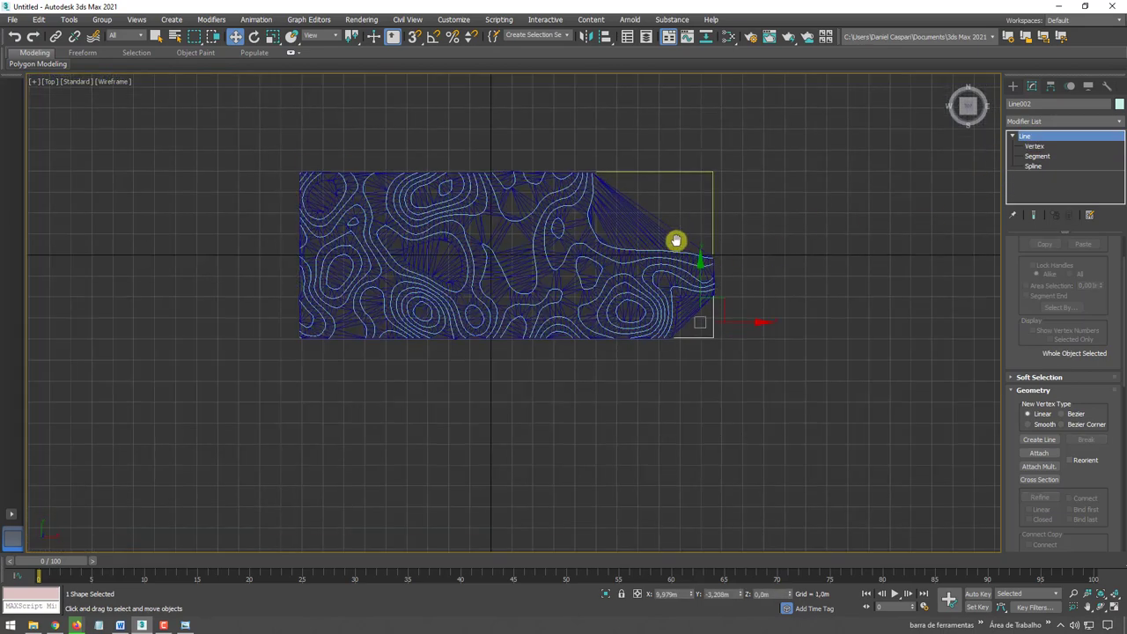
{"action": "mouse_move", "coordinate": [675, 241]}
{"action": "middle_mouse_down", "text": "alt"}
{"action": "mouse_move", "coordinate": [707, 335]}
{"action": "mouse_move", "coordinate": [692, 249]}
{"action": "middle_mouse_up", "text": "alt"}
Select Line001 and raise it on Z to about 0.604 m.
{"action": "scroll", "coordinate": [711, 317], "scroll_direction": "up", "scroll_amount": 4}
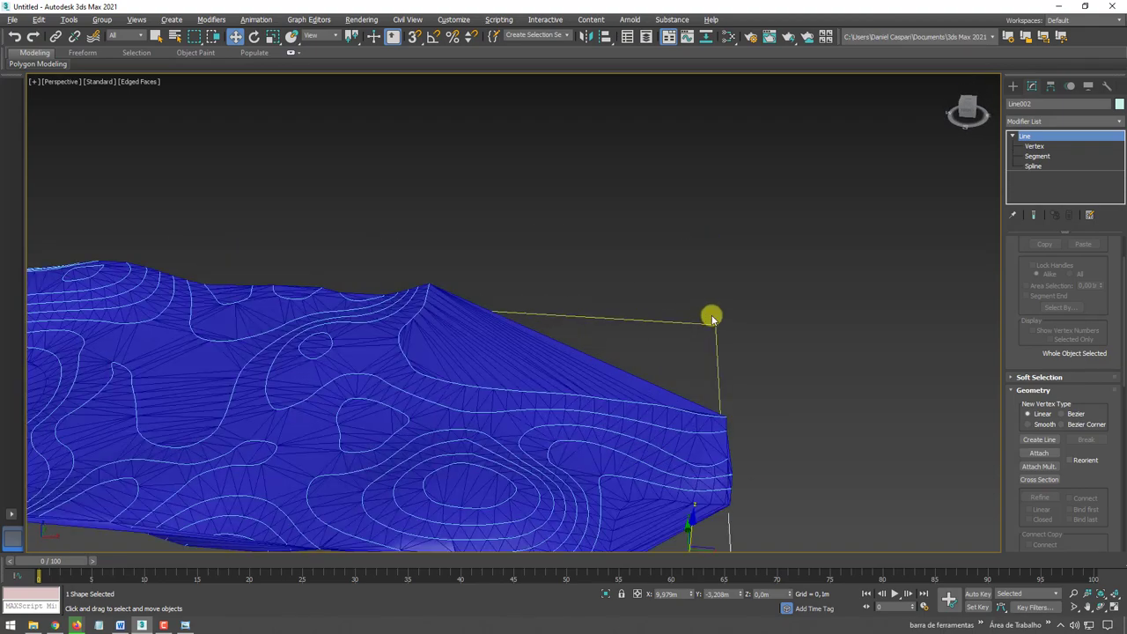
{"action": "left_click_drag", "start_coordinate": [689, 346], "coordinate": [795, 349]}
{"action": "middle_click_drag", "start_coordinate": [795, 350], "coordinate": [676, 328], "text": "alt"}
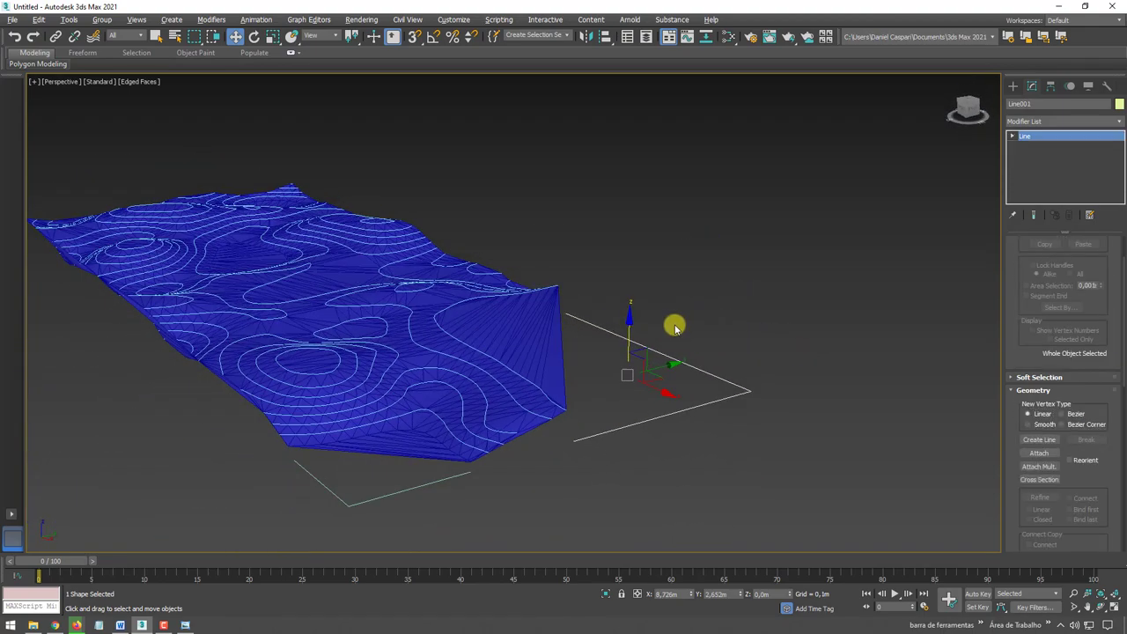
{"action": "left_click_drag", "start_coordinate": [628, 332], "coordinate": [631, 297]}
{"action": "mouse_move", "coordinate": [631, 296]}
{"action": "middle_mouse_down", "text": "alt"}
{"action": "mouse_move", "coordinate": [654, 284]}
{"action": "mouse_move", "coordinate": [635, 306]}
{"action": "middle_mouse_up", "text": "alt"}
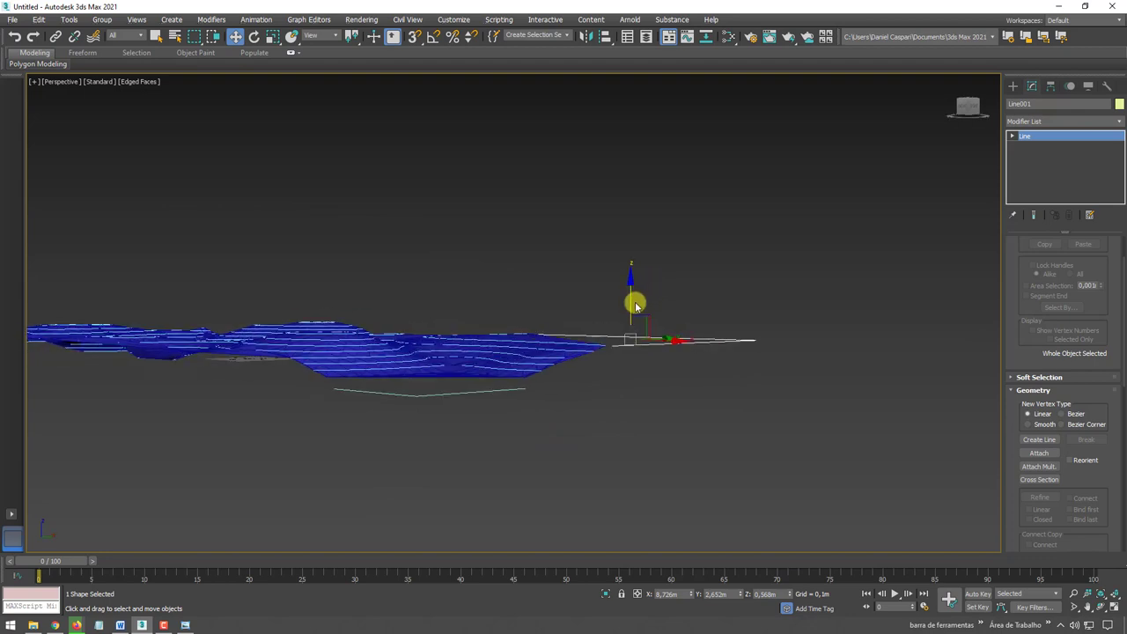
{"action": "left_click_drag", "start_coordinate": [630, 305], "coordinate": [631, 301]}
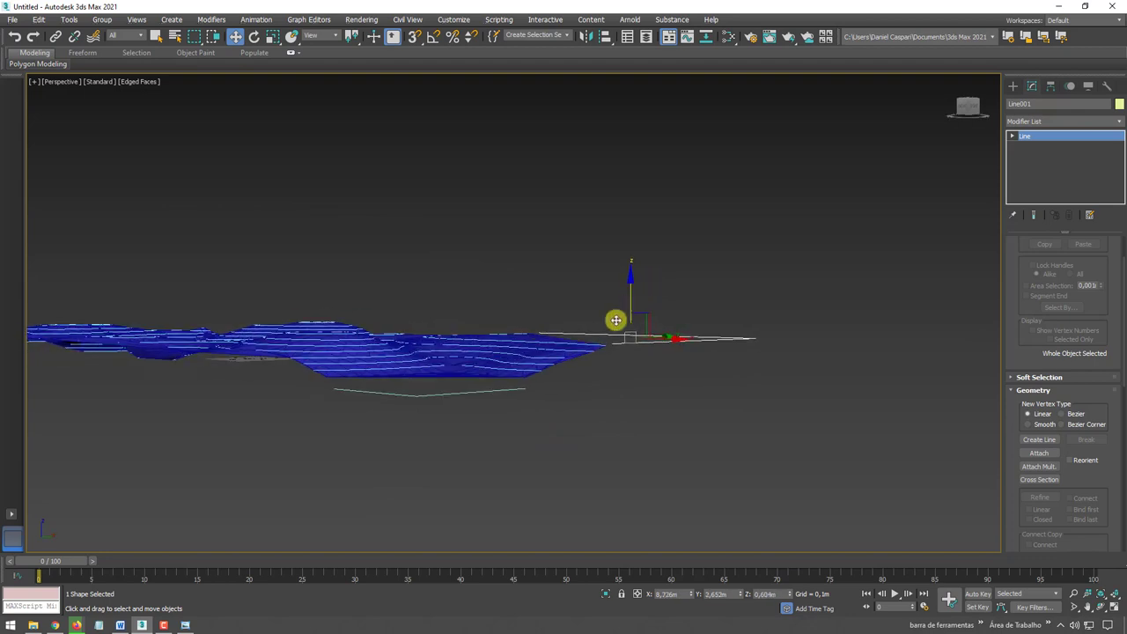
Raise Line002 slightly to about 0.152 m, then select Terrain001.
{"action": "left_click", "coordinate": [479, 391]}
{"action": "mouse_move", "coordinate": [467, 395]}
{"action": "middle_mouse_down", "text": "alt"}
{"action": "mouse_move", "coordinate": [555, 399]}
{"action": "mouse_move", "coordinate": [458, 355]}
{"action": "middle_mouse_up", "text": "alt"}
{"action": "left_click_drag", "start_coordinate": [458, 352], "coordinate": [458, 344]}
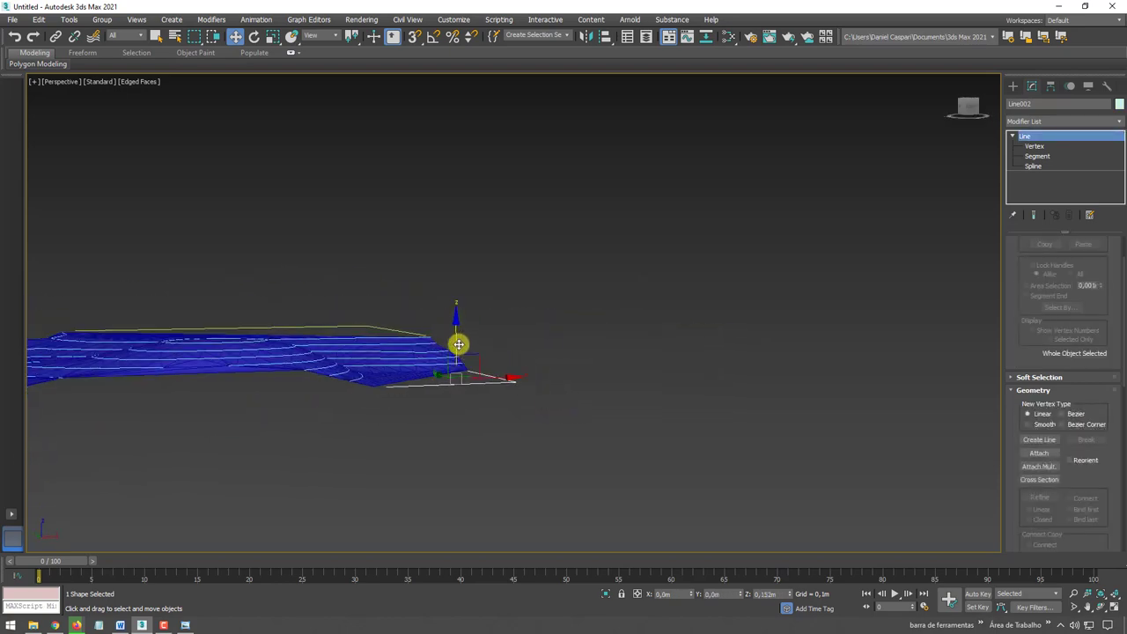
{"action": "mouse_move", "coordinate": [459, 344]}
{"action": "middle_mouse_down", "text": "alt"}
{"action": "mouse_move", "coordinate": [616, 282]}
{"action": "mouse_move", "coordinate": [579, 370]}
{"action": "middle_mouse_up", "text": "alt"}
{"action": "left_click", "coordinate": [461, 264]}
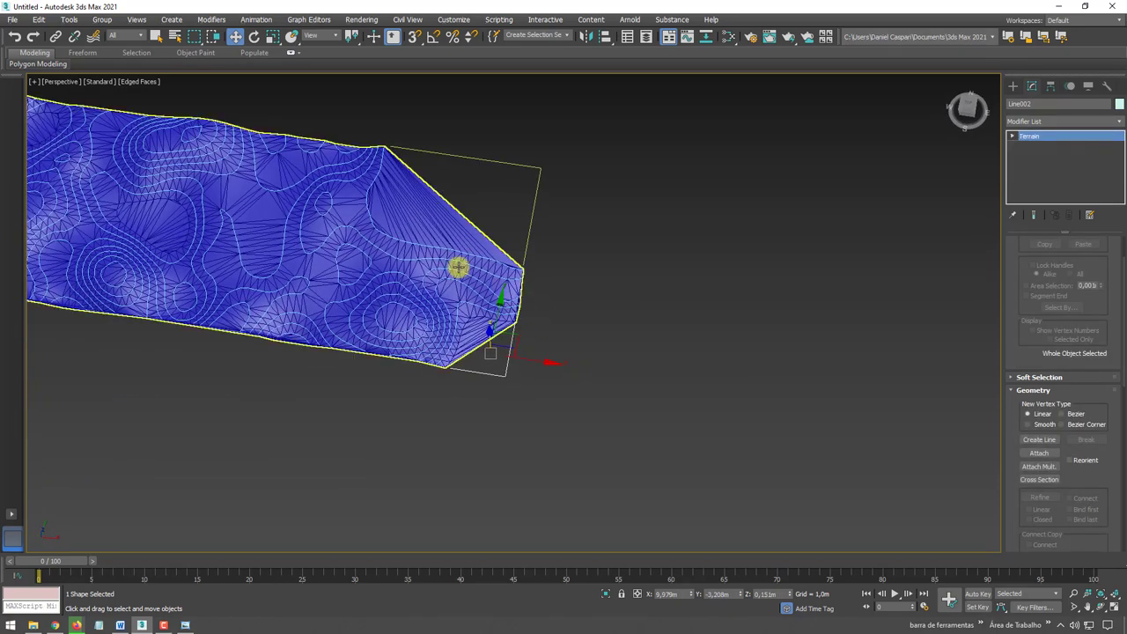
{"action": "middle_click_drag", "start_coordinate": [567, 255], "coordinate": [637, 339]}
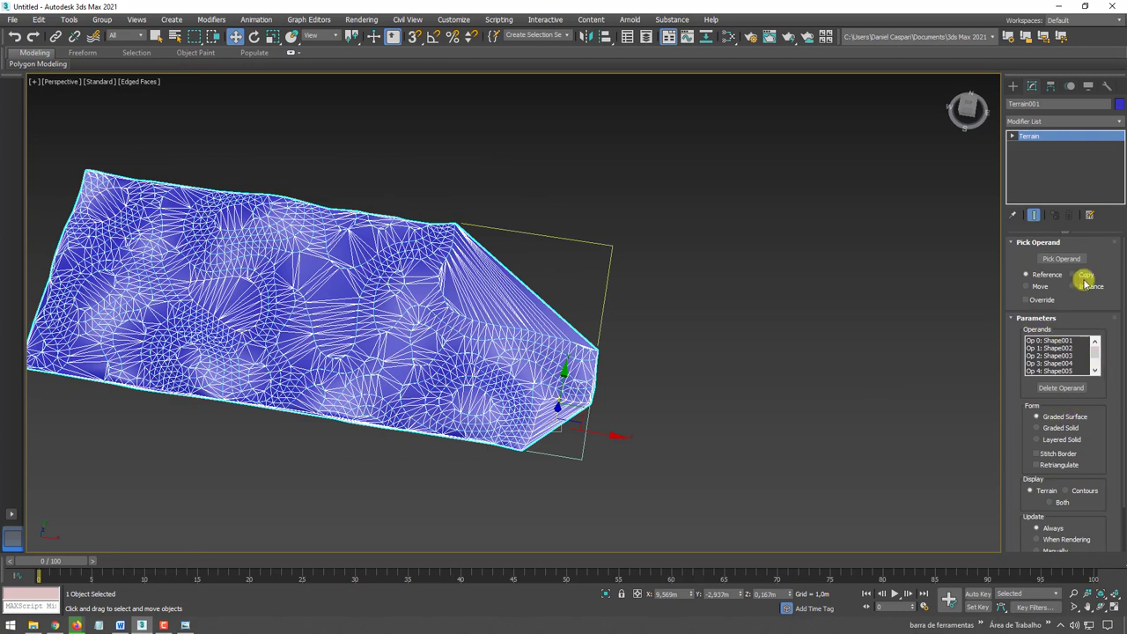
Add Line001 to Terrain001 as an operand, filling out its cut-off right corner.
{"action": "left_click", "coordinate": [1061, 258]}
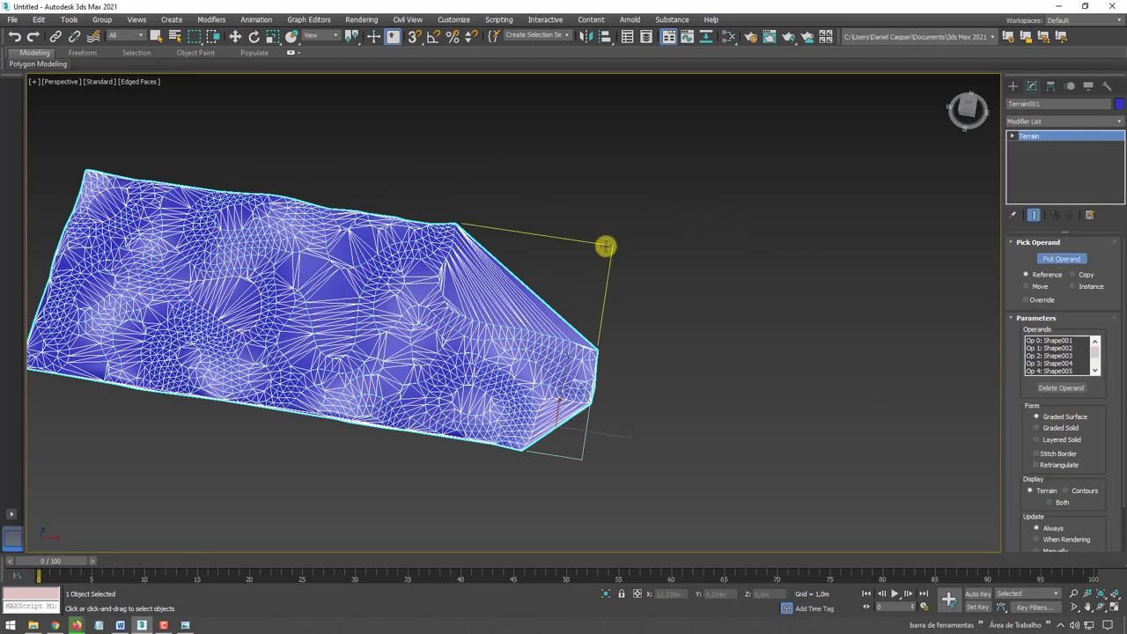
{"action": "left_click", "coordinate": [605, 247]}
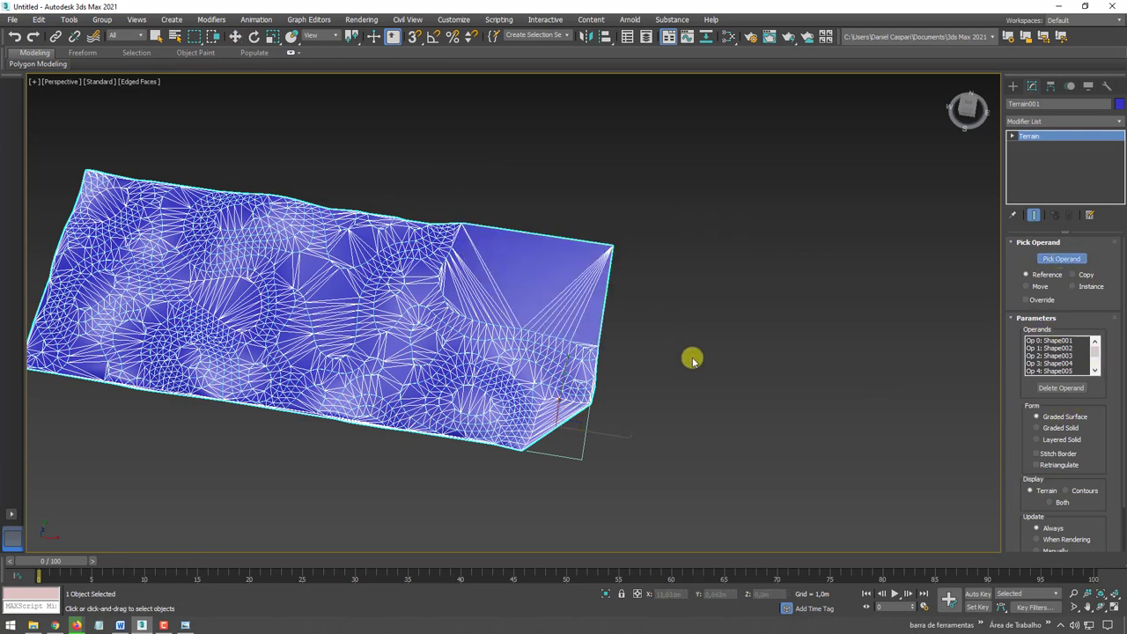
{"action": "right_click", "coordinate": [587, 428]}
{"action": "mouse_move", "coordinate": [634, 417]}
{"action": "middle_mouse_down", "text": "alt"}
{"action": "mouse_move", "coordinate": [664, 337]}
{"action": "mouse_move", "coordinate": [699, 342]}
{"action": "middle_mouse_up", "text": "alt"}
{"action": "scroll", "coordinate": [678, 361], "scroll_direction": "down", "scroll_amount": 3}
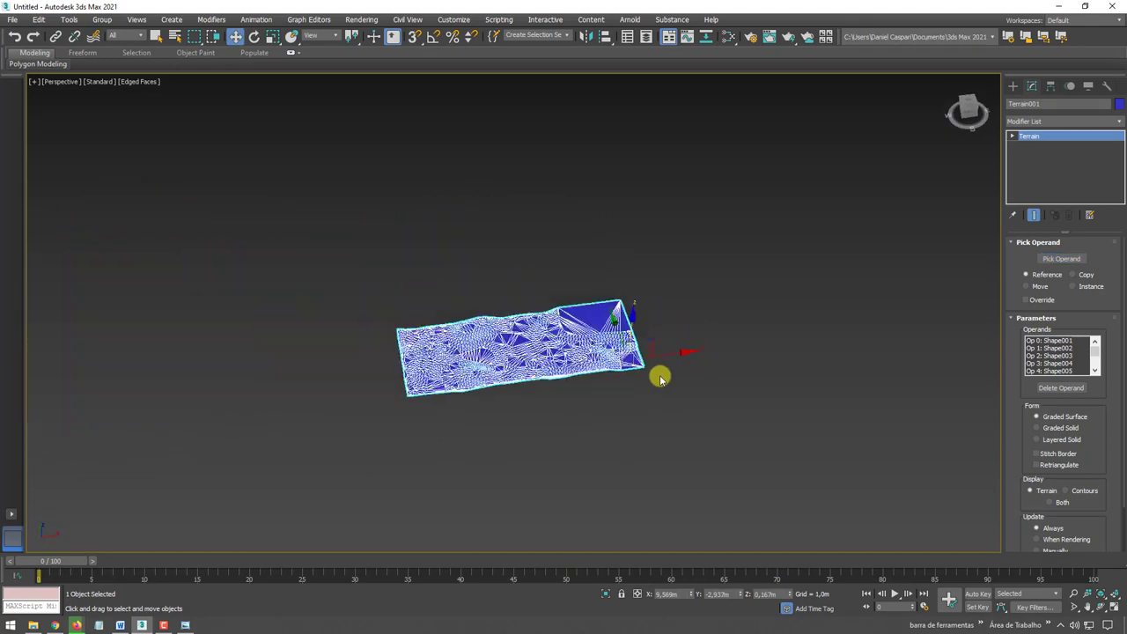
{"action": "middle_click_drag", "start_coordinate": [540, 390], "coordinate": [632, 383], "text": "alt"}
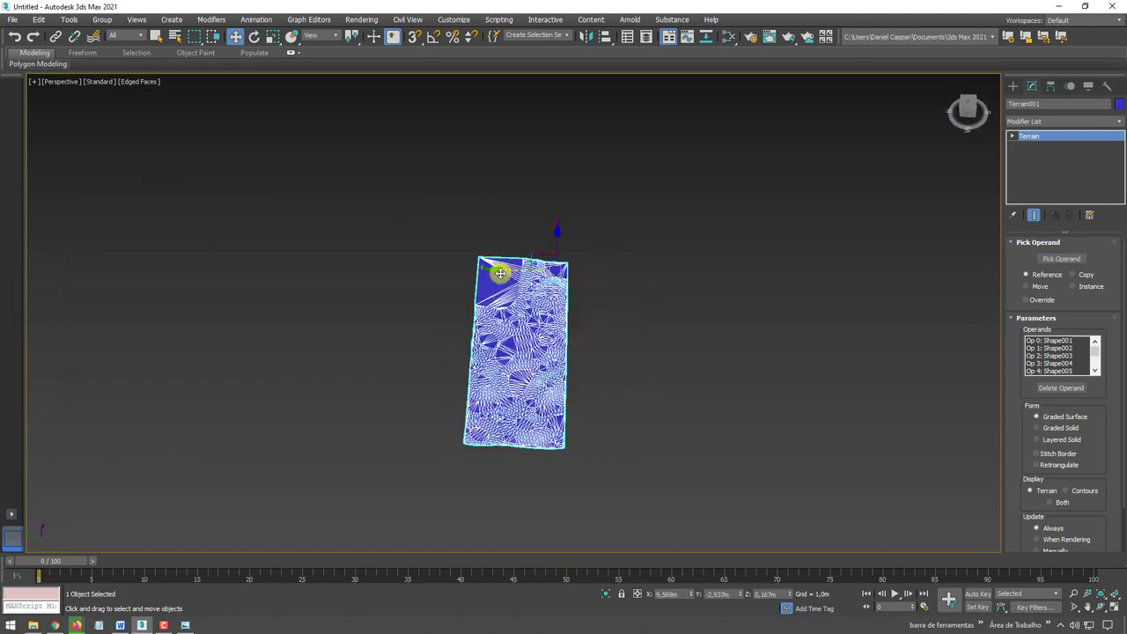
Slide Terrain001 off the contours and orbit to check its relief from several angles.
{"action": "left_click_drag", "start_coordinate": [499, 273], "coordinate": [633, 275]}
{"action": "scroll", "coordinate": [735, 412], "scroll_direction": "up", "scroll_amount": 4}
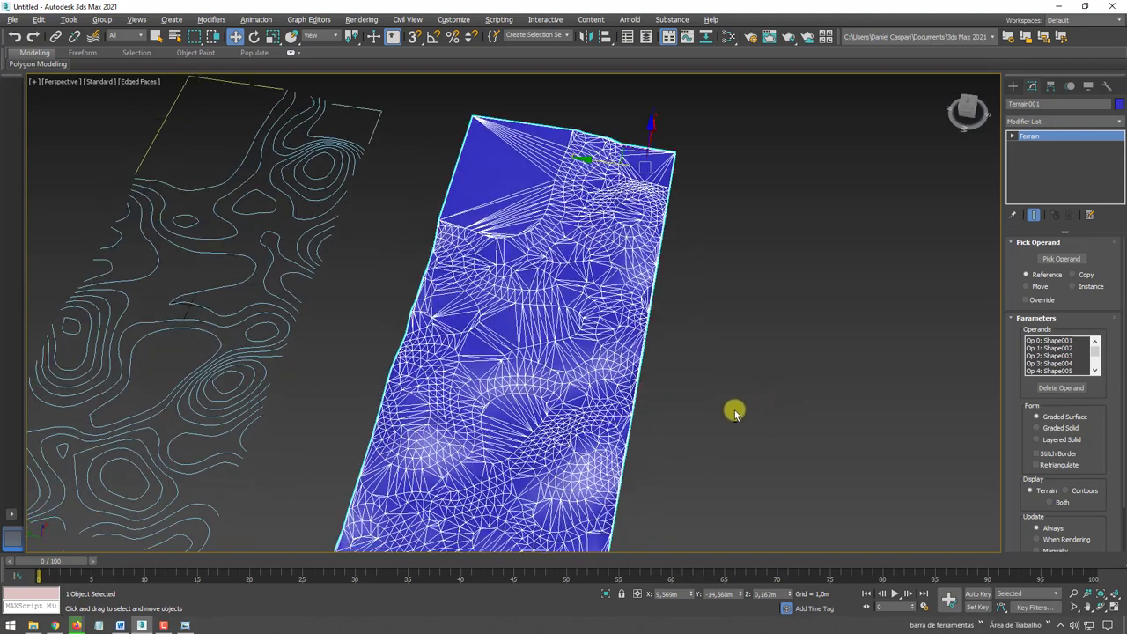
{"action": "middle_click_drag", "start_coordinate": [735, 412], "coordinate": [724, 374], "text": "alt"}
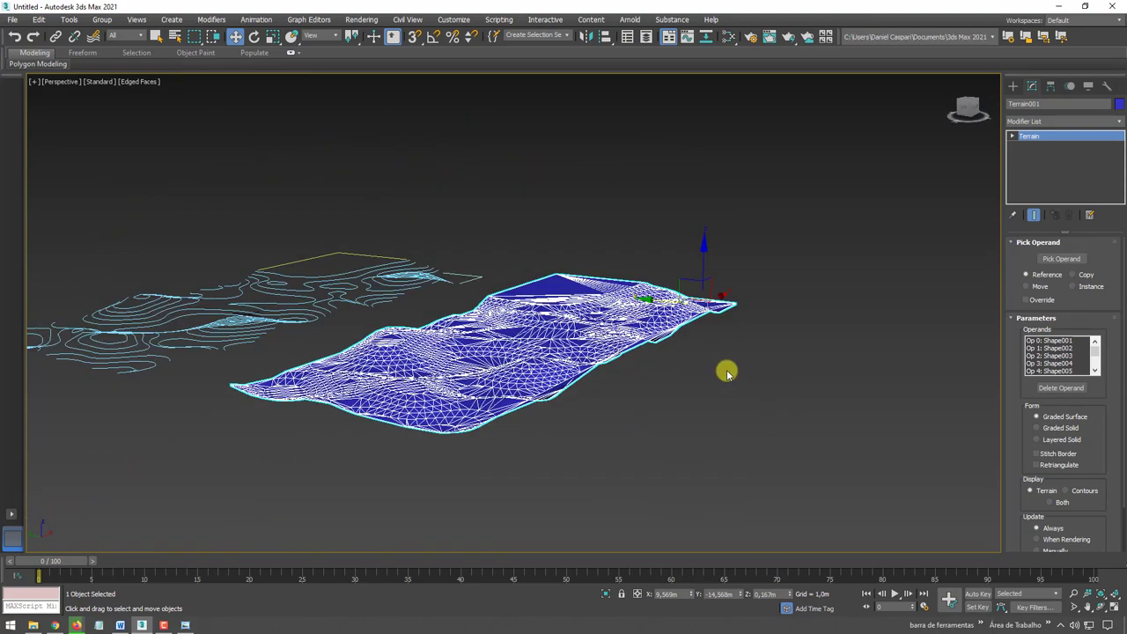
{"action": "mouse_move", "coordinate": [726, 372]}
{"action": "middle_mouse_down", "text": "alt"}
{"action": "mouse_move", "coordinate": [666, 373]}
{"action": "mouse_move", "coordinate": [639, 395]}
{"action": "mouse_move", "coordinate": [641, 365]}
{"action": "middle_mouse_up", "text": "alt"}
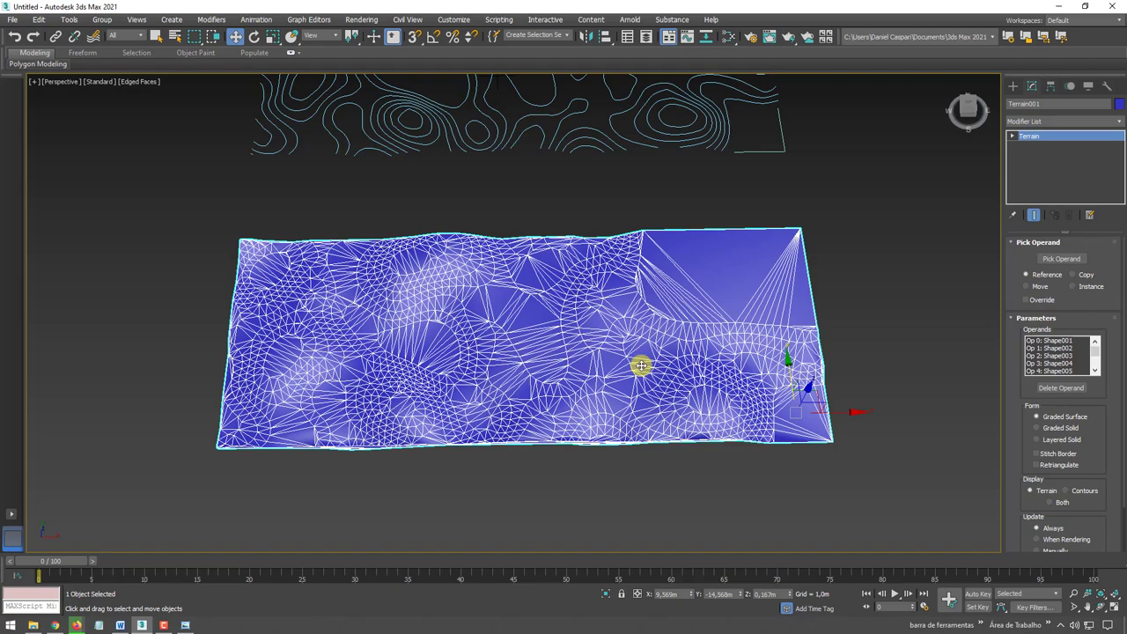
{"action": "mouse_move", "coordinate": [865, 291]}
{"action": "middle_mouse_down", "text": "alt"}
{"action": "mouse_move", "coordinate": [837, 373]}
{"action": "mouse_move", "coordinate": [854, 341]}
{"action": "middle_mouse_up", "text": "alt"}
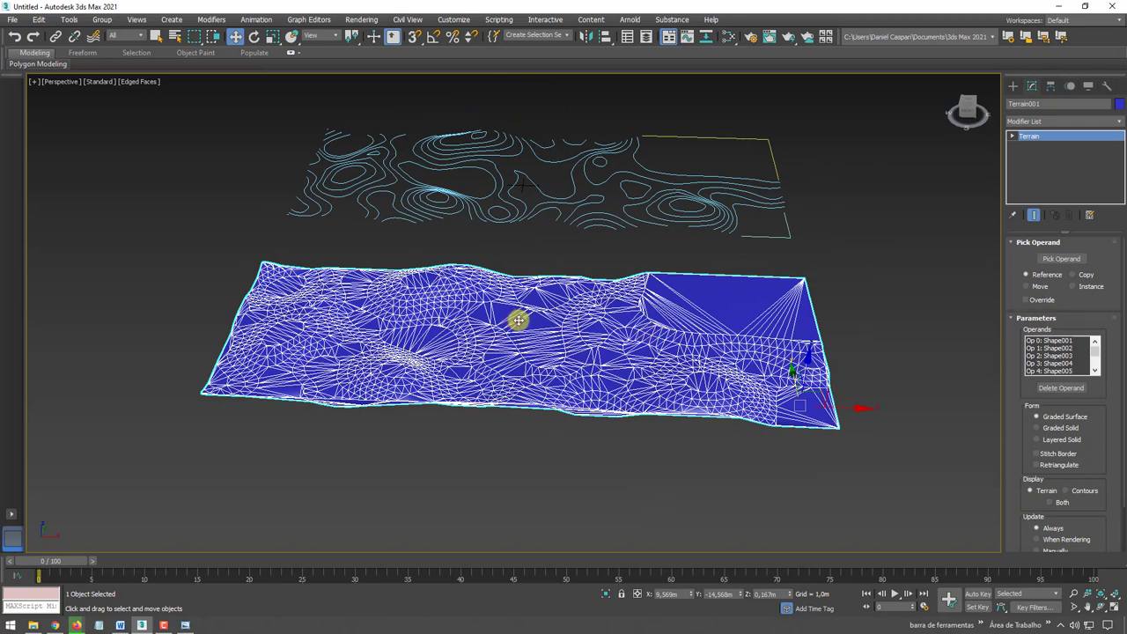
{"action": "mouse_move", "coordinate": [518, 321]}
{"action": "middle_mouse_down", "text": "alt"}
{"action": "mouse_move", "coordinate": [589, 327]}
{"action": "mouse_move", "coordinate": [550, 261]}
{"action": "middle_mouse_up", "text": "alt"}
{"action": "scroll", "coordinate": [584, 322], "scroll_direction": "down", "scroll_amount": 3}
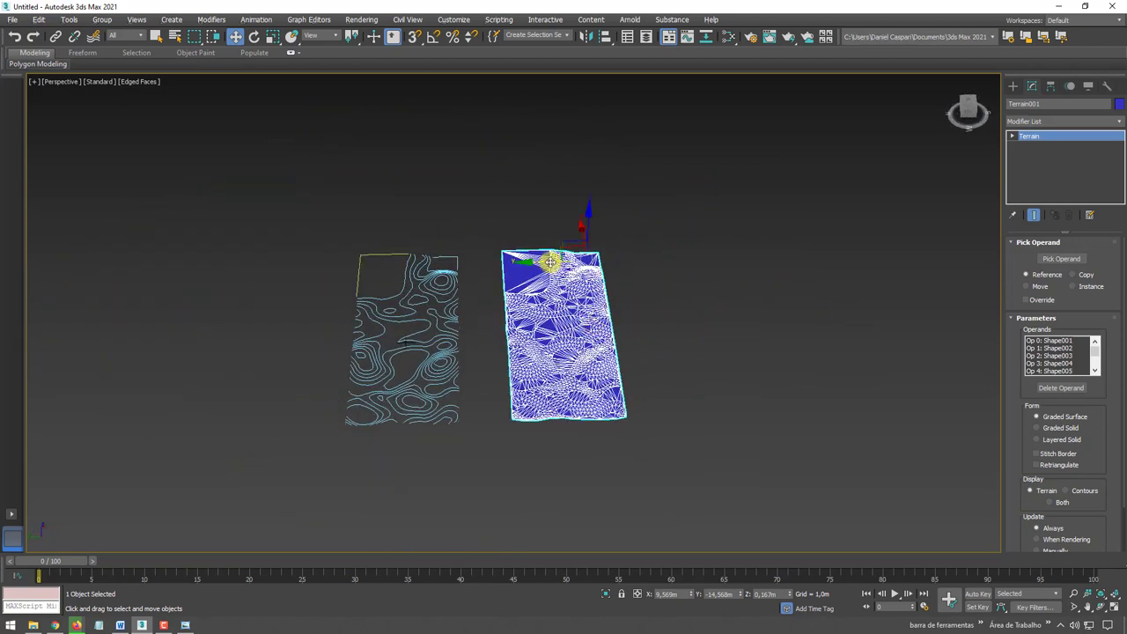
Create an instanced copy, Terrain002, beside Terrain001.
{"action": "left_click_drag", "start_coordinate": [536, 261], "coordinate": [673, 258], "text": "shift"}
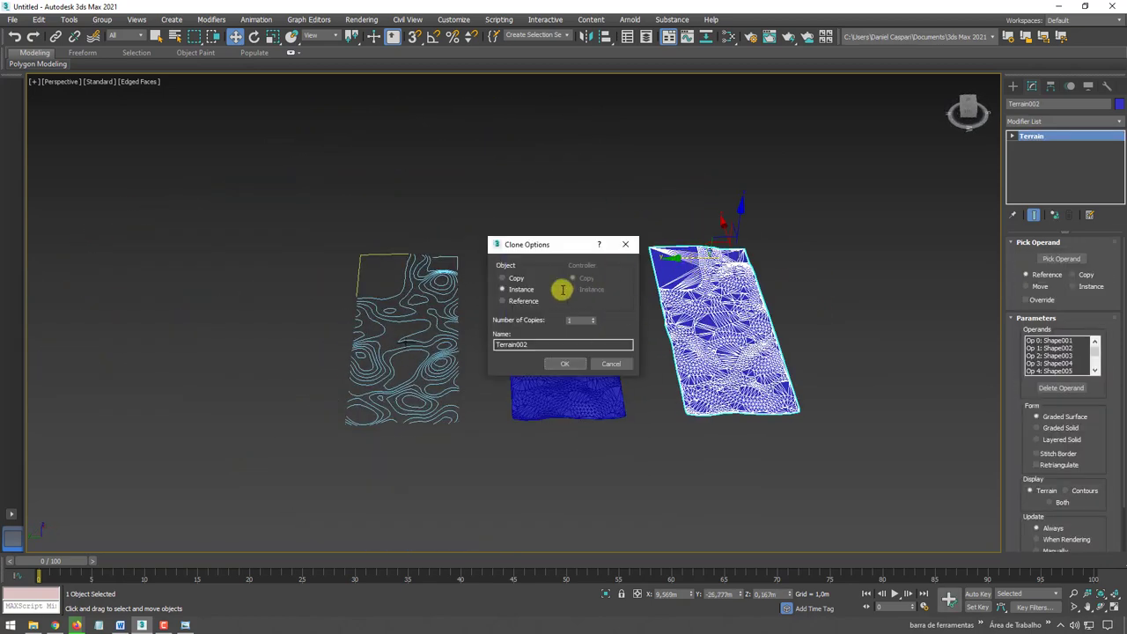
{"action": "left_click", "coordinate": [562, 366]}
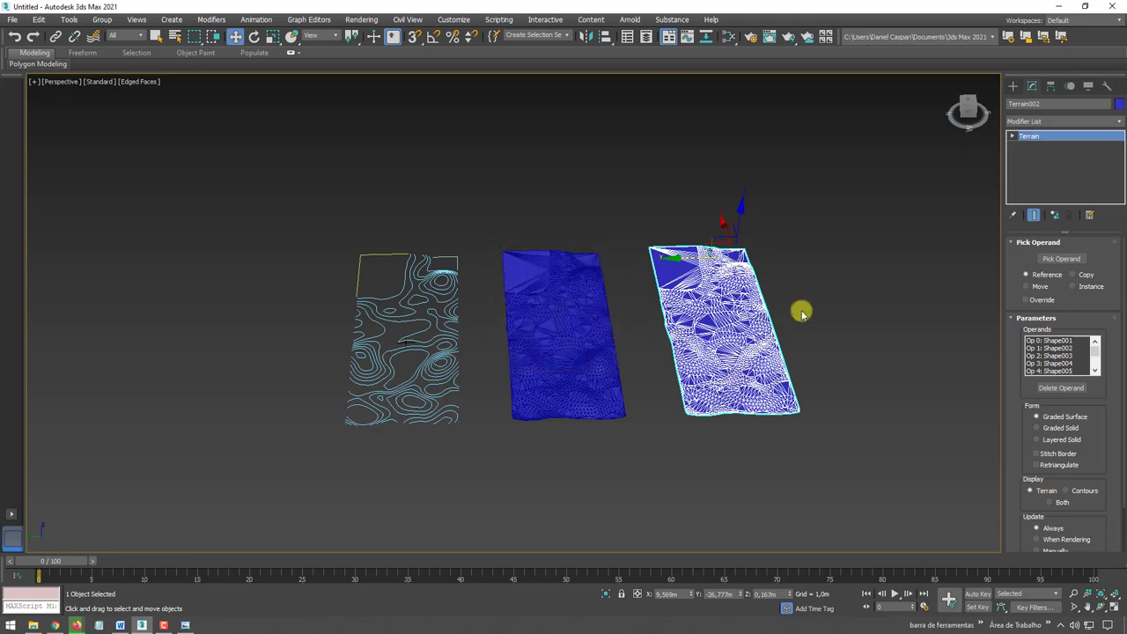
{"action": "middle_click_drag", "start_coordinate": [802, 309], "coordinate": [646, 337]}
Draw a Standard Primitives box, Box001, beside the copied terrain.
{"action": "left_click", "coordinate": [1013, 85]}
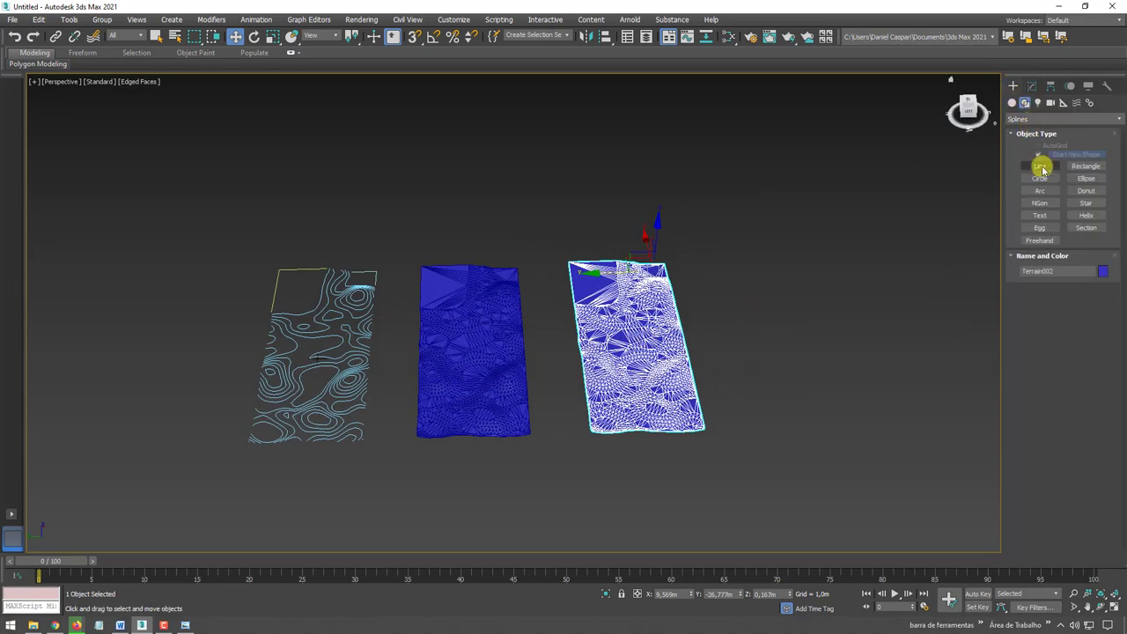
{"action": "left_click", "coordinate": [1011, 102]}
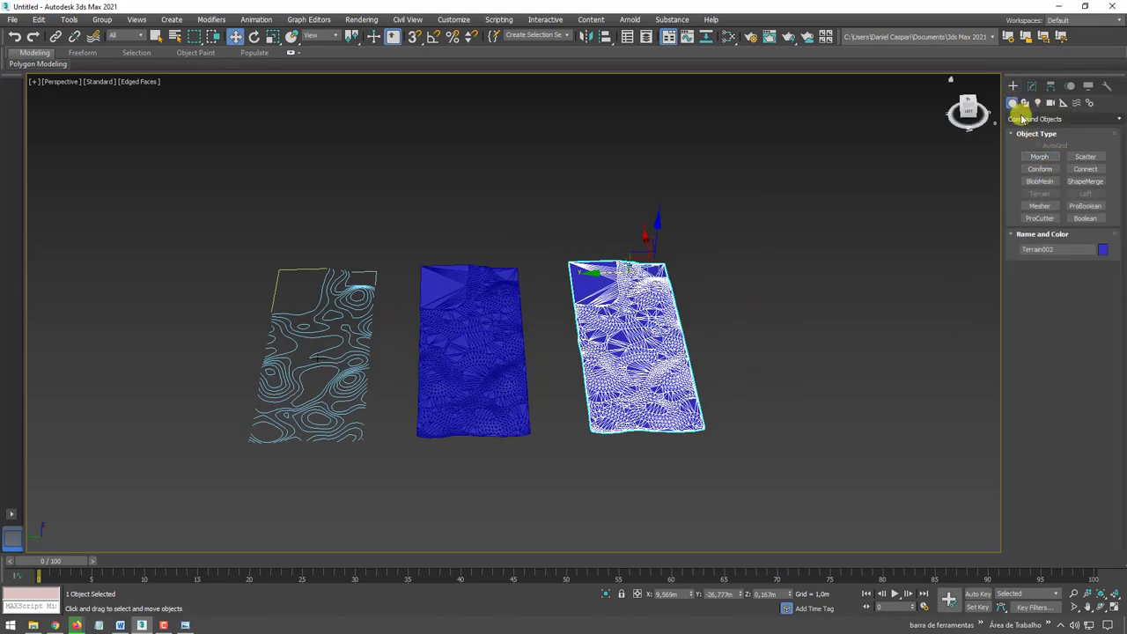
{"action": "left_click", "coordinate": [1026, 119]}
{"action": "left_click", "coordinate": [1025, 129]}
{"action": "left_click_drag", "start_coordinate": [735, 282], "coordinate": [764, 292]}
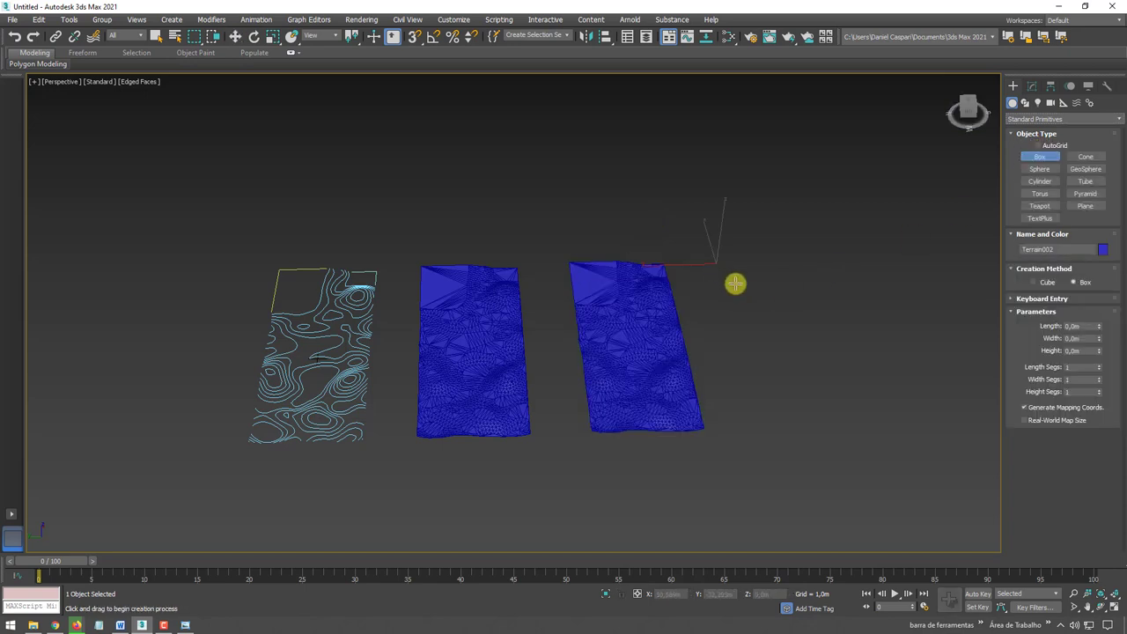
{"action": "right_click", "coordinate": [780, 257]}
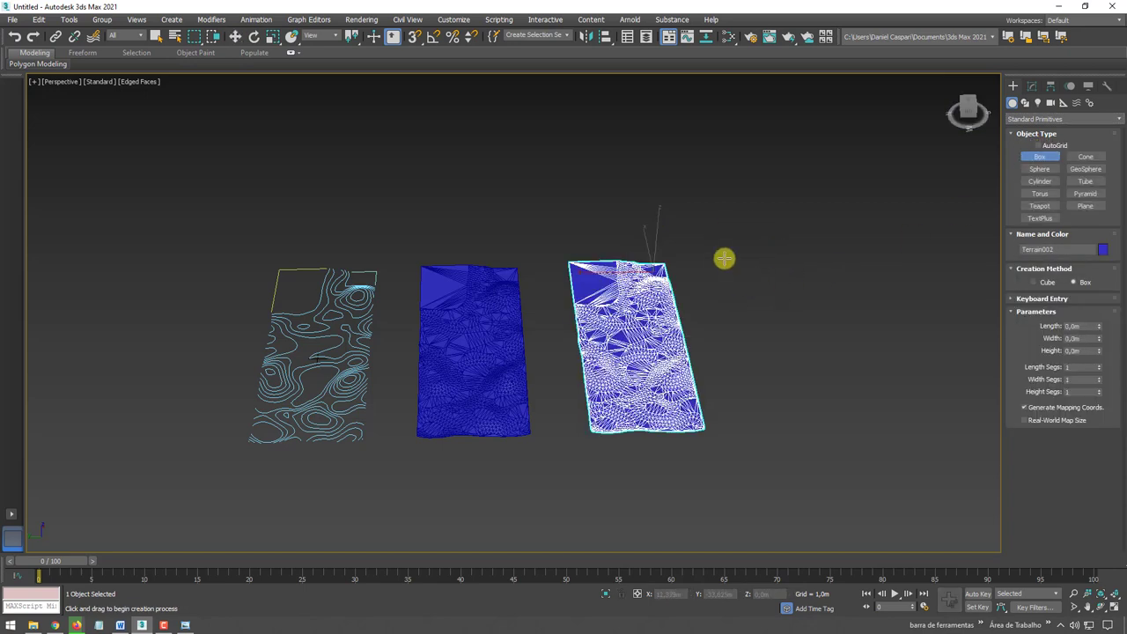
{"action": "left_click_drag", "start_coordinate": [715, 275], "coordinate": [755, 294]}
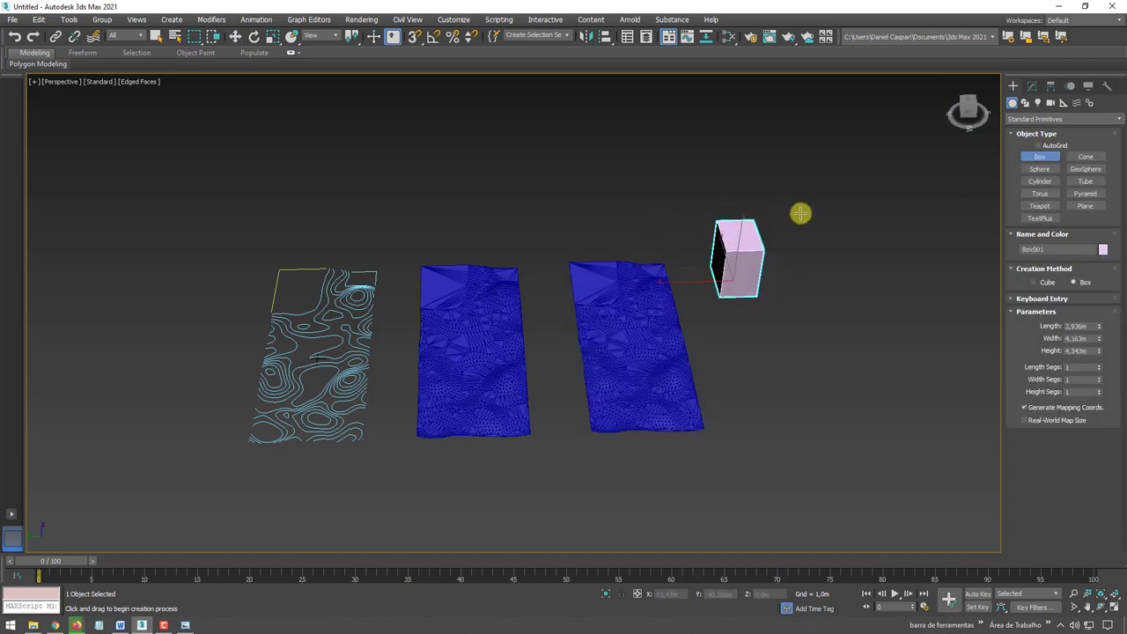
{"action": "left_click", "coordinate": [801, 213]}
{"action": "right_click", "coordinate": [858, 242]}
Start a ProBoolean with the wrong operand picked, then undo that mistaken boolean.
{"action": "left_click", "coordinate": [1036, 120]}
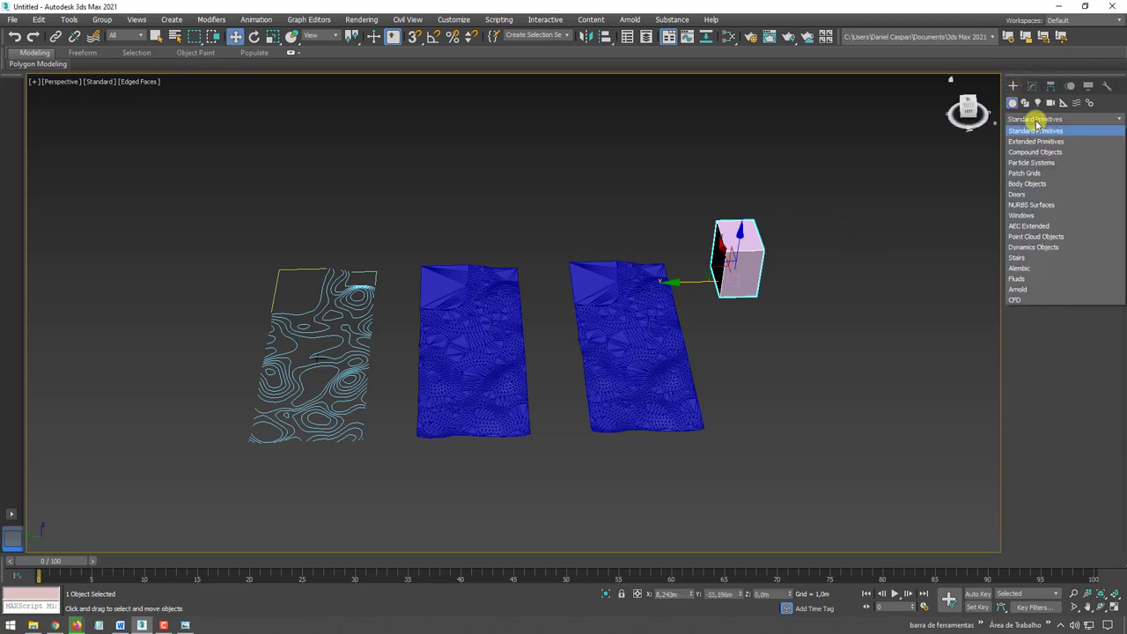
{"action": "left_click", "coordinate": [1034, 153]}
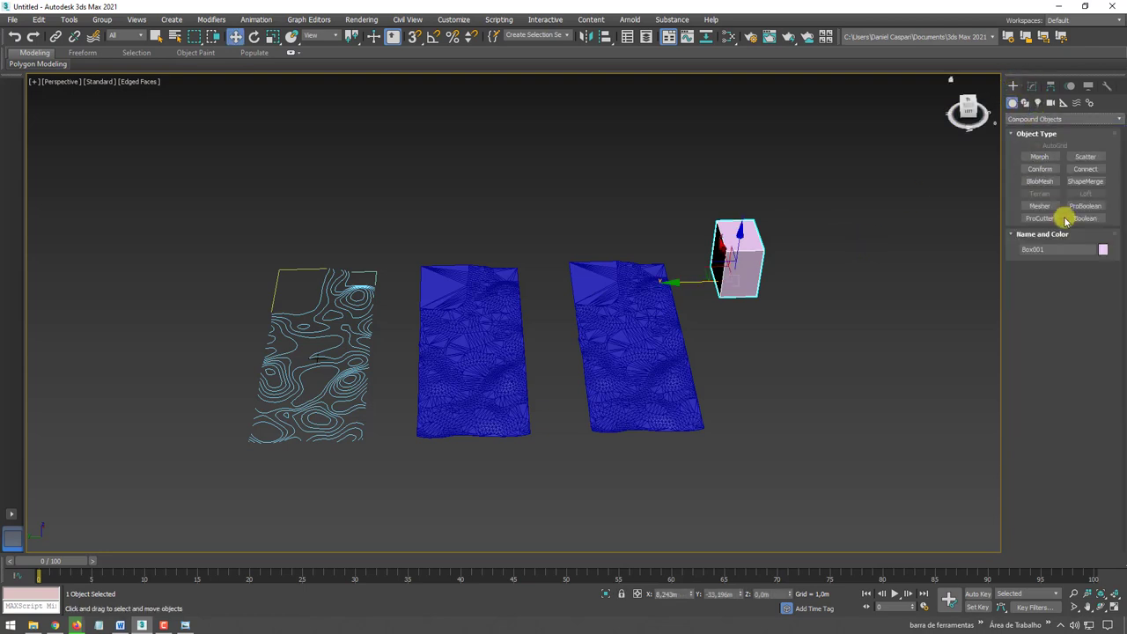
{"action": "left_click", "coordinate": [1085, 206]}
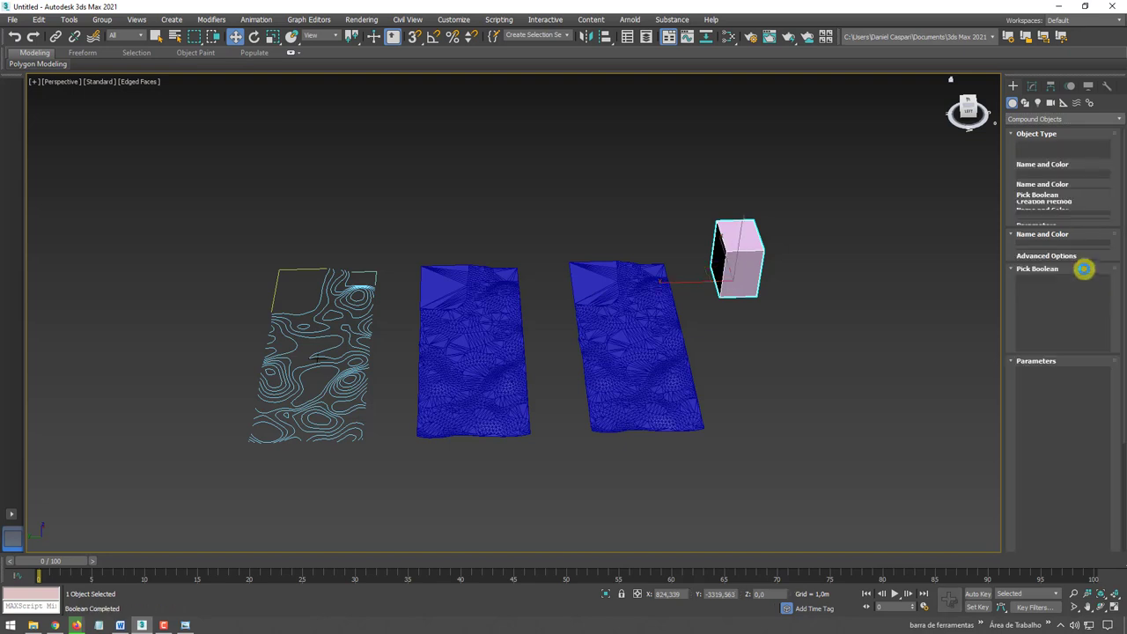
{"action": "left_click", "coordinate": [1062, 282]}
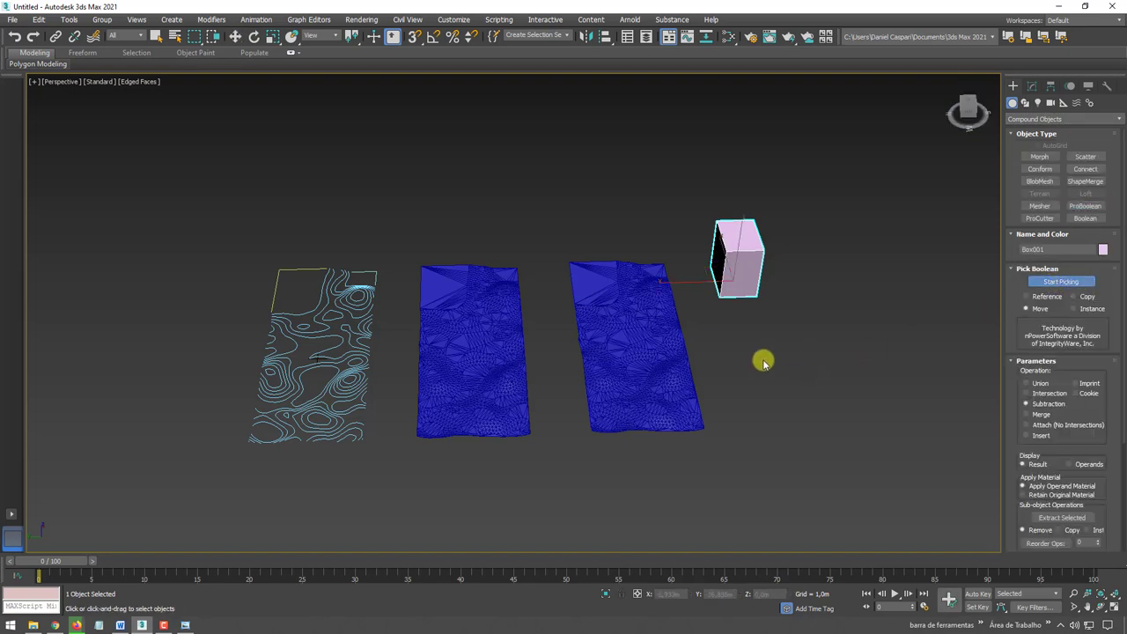
{"action": "left_click", "coordinate": [647, 343]}
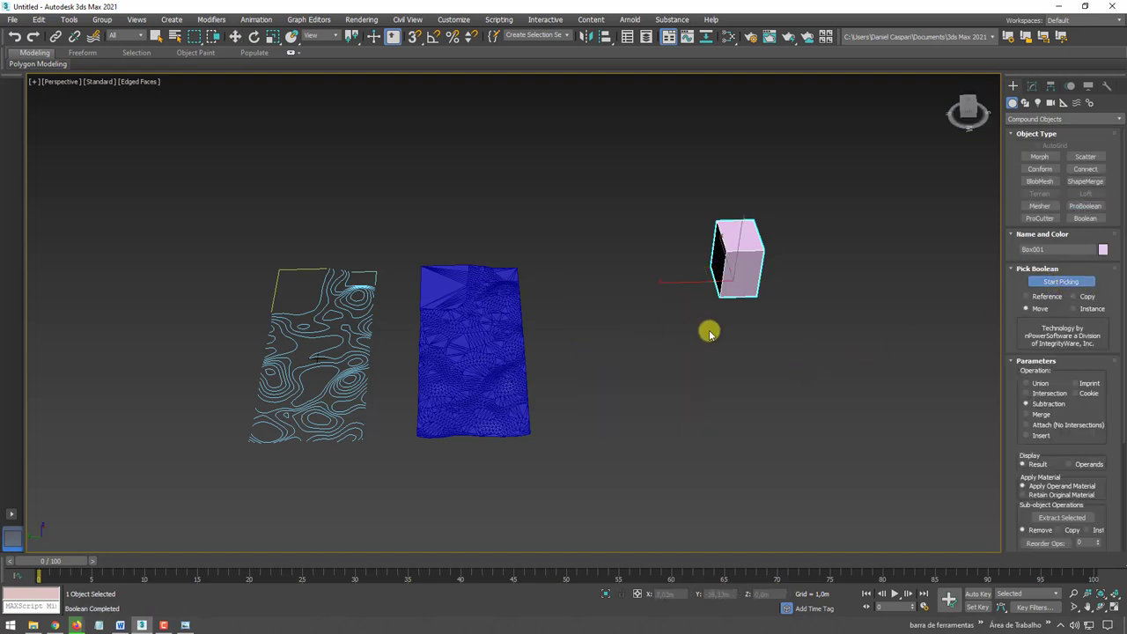
{"action": "mouse_move", "coordinate": [713, 326]}
{"action": "middle_mouse_down", "text": "alt"}
{"action": "mouse_move", "coordinate": [701, 337]}
{"action": "mouse_move", "coordinate": [515, 314]}
{"action": "middle_mouse_up", "text": "alt"}
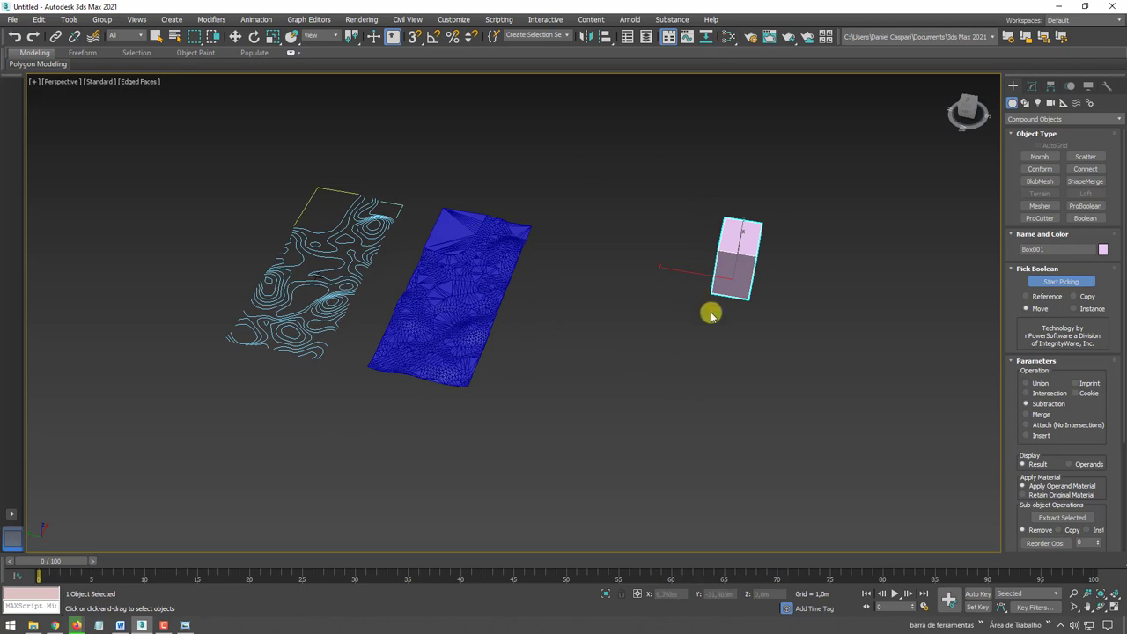
{"action": "key", "text": "ctrl+z"}
{"action": "key", "text": "shift+z"}
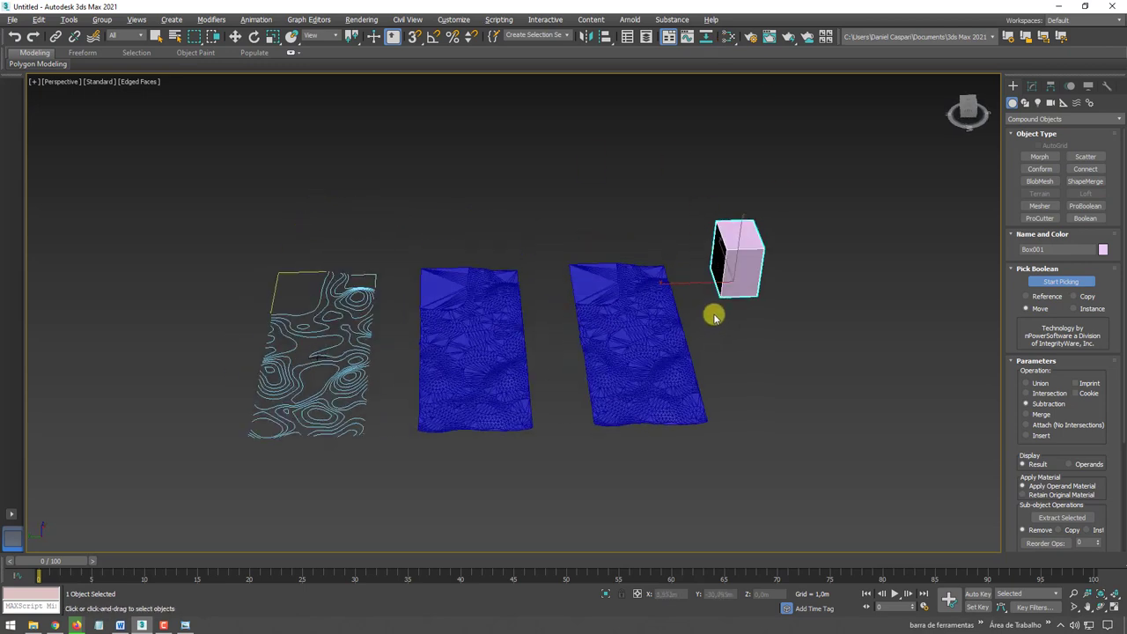
{"action": "key", "text": "w"}
Turn Terrain002 into a ProBoolean subtracting Box001, and frame it to inspect.
{"action": "left_click", "coordinate": [646, 417]}
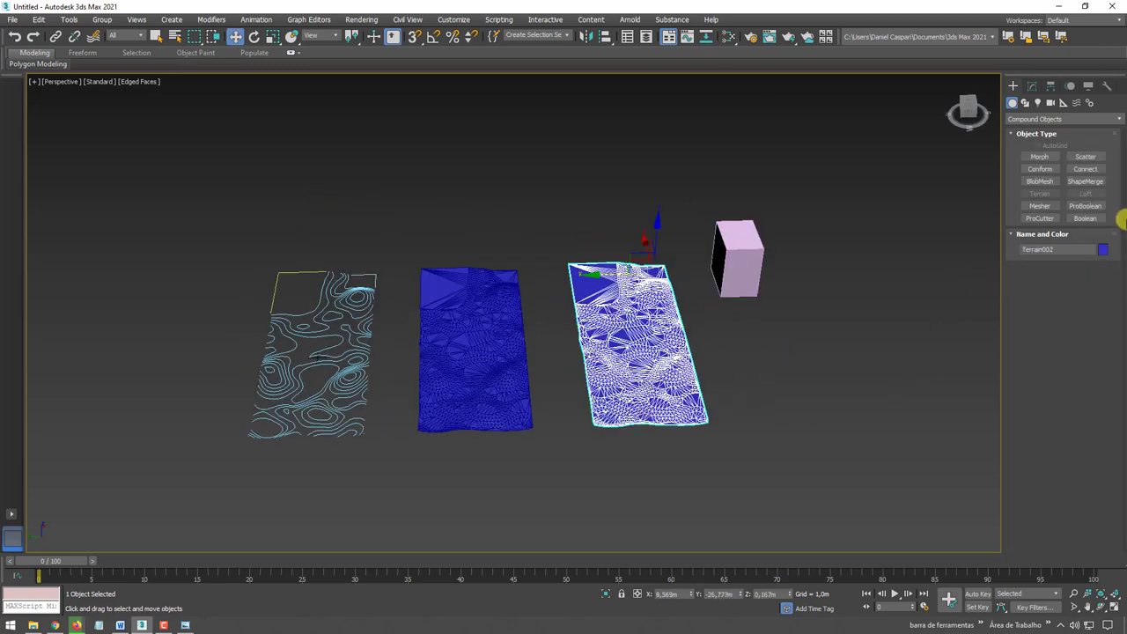
{"action": "left_click", "coordinate": [1082, 206]}
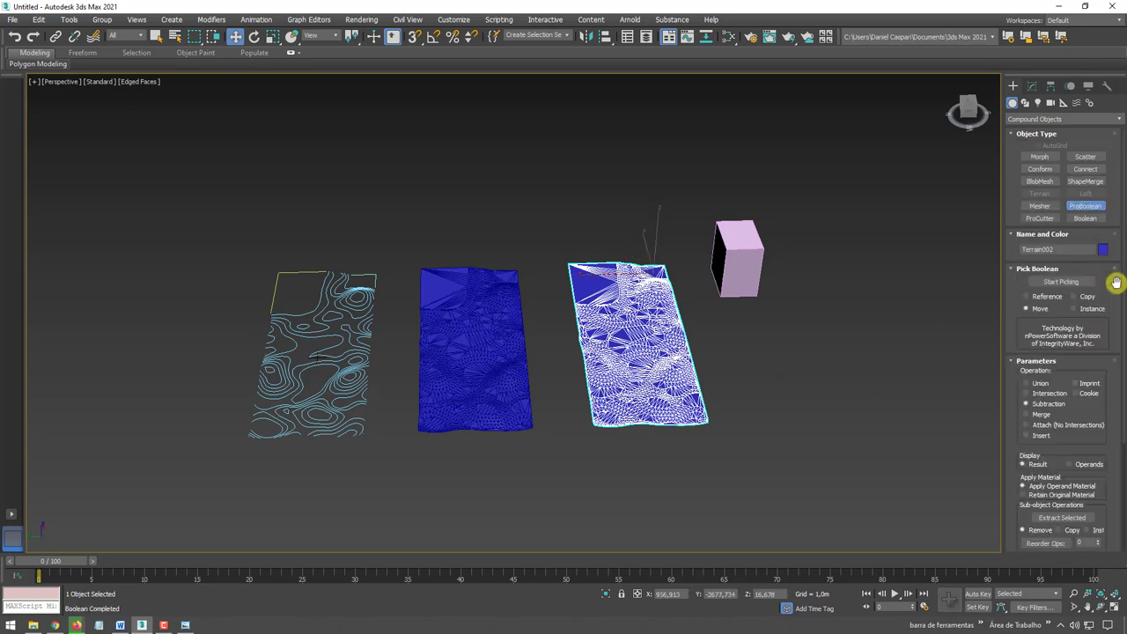
{"action": "left_click", "coordinate": [1059, 282]}
{"action": "left_click", "coordinate": [740, 245]}
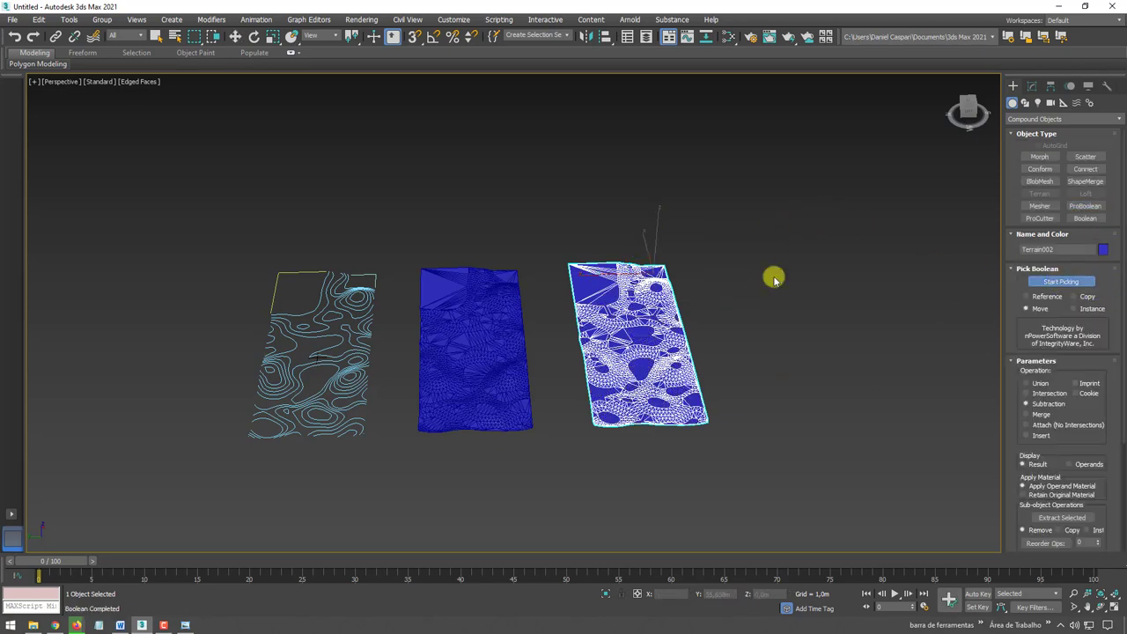
{"action": "mouse_move", "coordinate": [781, 335]}
{"action": "middle_mouse_down", "text": "alt"}
{"action": "mouse_move", "coordinate": [780, 440]}
{"action": "mouse_move", "coordinate": [745, 334]}
{"action": "middle_mouse_up", "text": "alt"}
{"action": "key", "text": "z"}
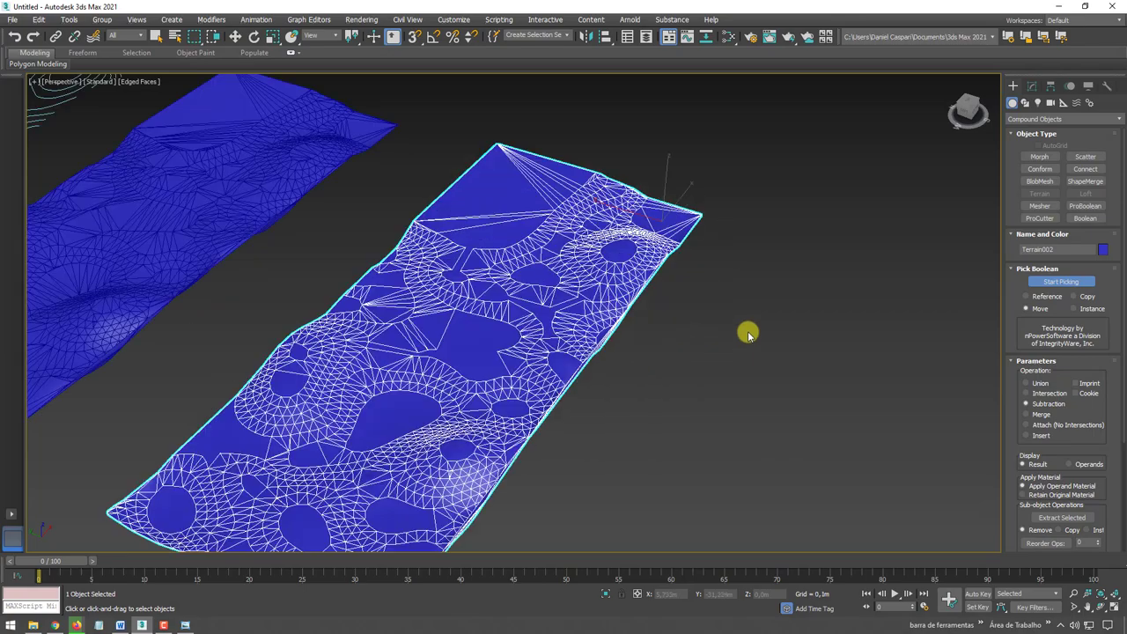
{"action": "key", "text": "w"}
{"action": "mouse_move", "coordinate": [640, 383]}
{"action": "middle_mouse_down", "text": "alt"}
{"action": "mouse_move", "coordinate": [692, 344]}
{"action": "mouse_move", "coordinate": [626, 334]}
{"action": "mouse_move", "coordinate": [659, 380]}
{"action": "mouse_move", "coordinate": [692, 343]}
{"action": "middle_mouse_up", "text": "alt"}
Enable Make Quadrilaterals in Terrain002's ProBoolean Advanced Options.
{"action": "scroll", "coordinate": [692, 343], "scroll_direction": "down", "scroll_amount": 4}
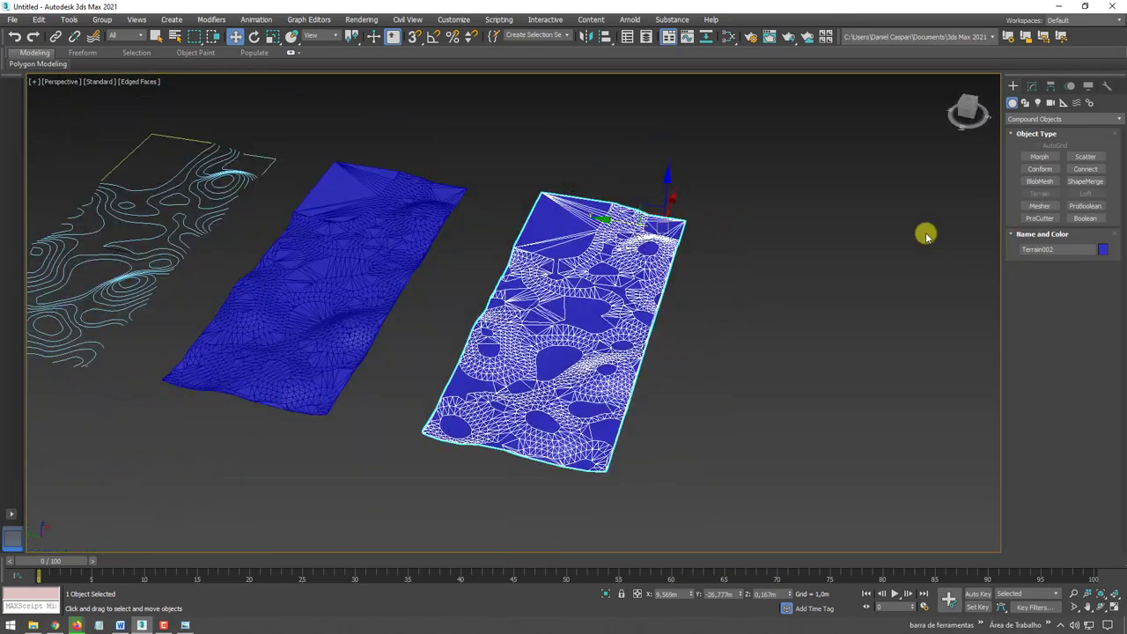
{"action": "left_click", "coordinate": [1028, 88]}
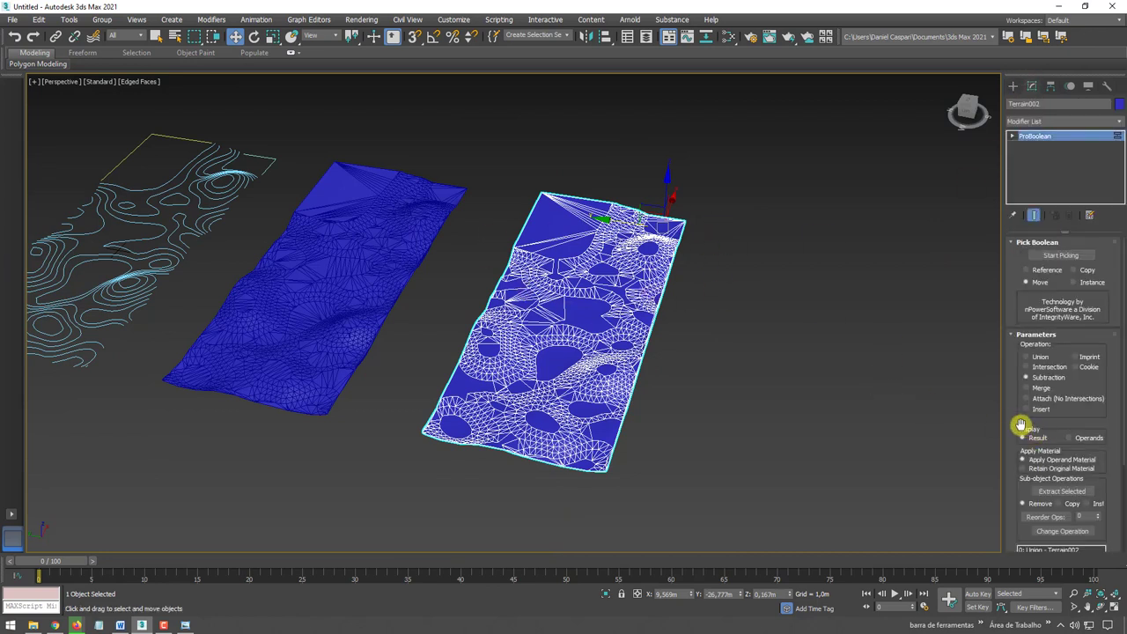
{"action": "left_click_drag", "start_coordinate": [1021, 426], "coordinate": [999, 190]}
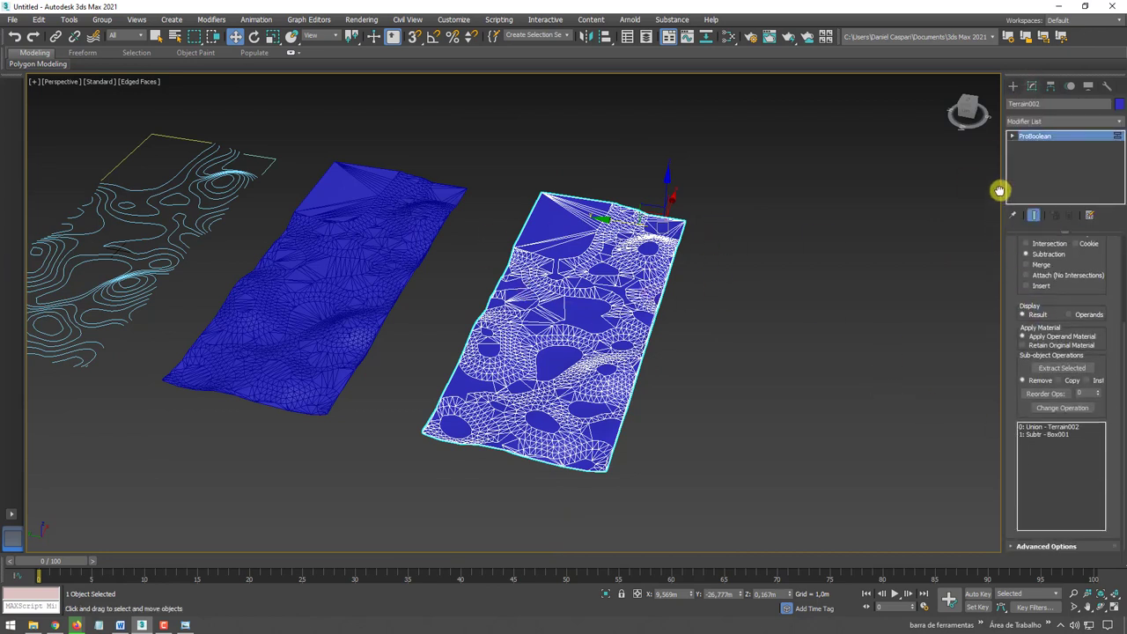
{"action": "left_click", "coordinate": [1011, 546]}
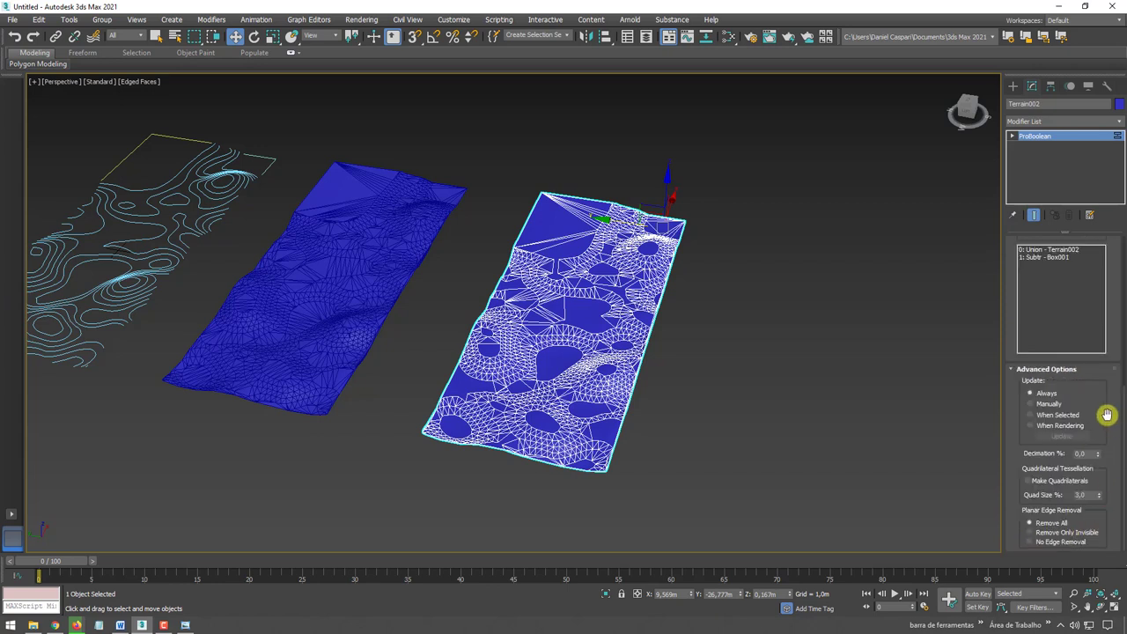
{"action": "left_click", "coordinate": [1027, 481]}
Inspect the quad mesh, then delete Terrain002, leaving only Terrain001.
{"action": "mouse_move", "coordinate": [639, 352]}
{"action": "middle_mouse_down", "text": "alt"}
{"action": "mouse_move", "coordinate": [613, 427]}
{"action": "mouse_move", "coordinate": [583, 359]}
{"action": "middle_mouse_up", "text": "alt"}
{"action": "scroll", "coordinate": [611, 315], "scroll_direction": "up", "scroll_amount": 5}
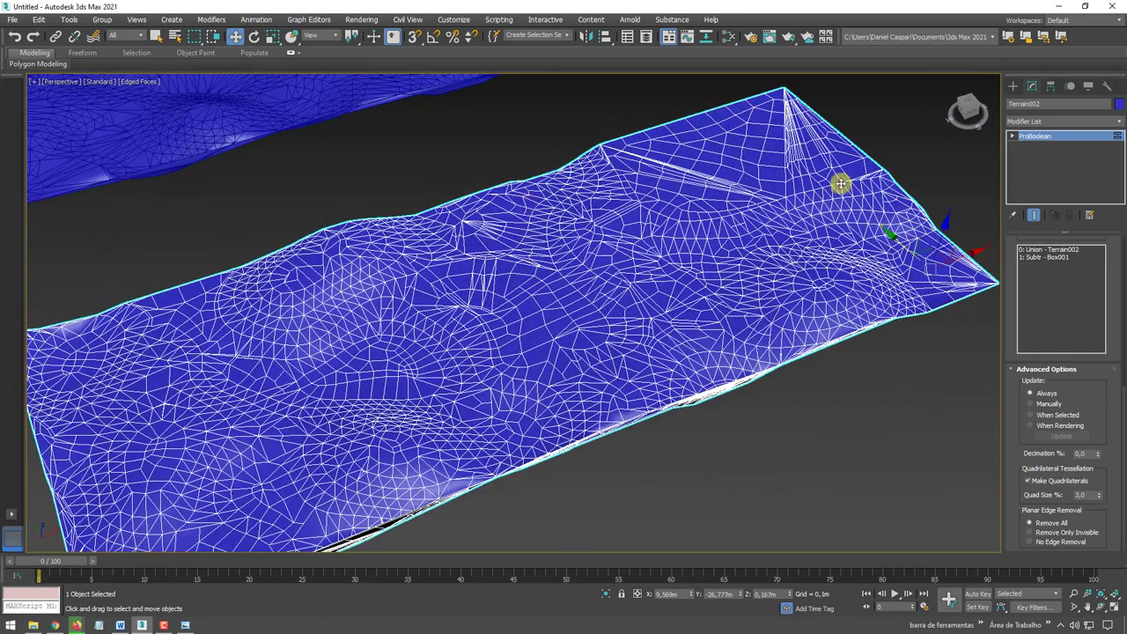
{"action": "scroll", "coordinate": [841, 183], "scroll_direction": "down", "scroll_amount": 5}
{"action": "middle_click_drag", "start_coordinate": [601, 176], "coordinate": [600, 231]}
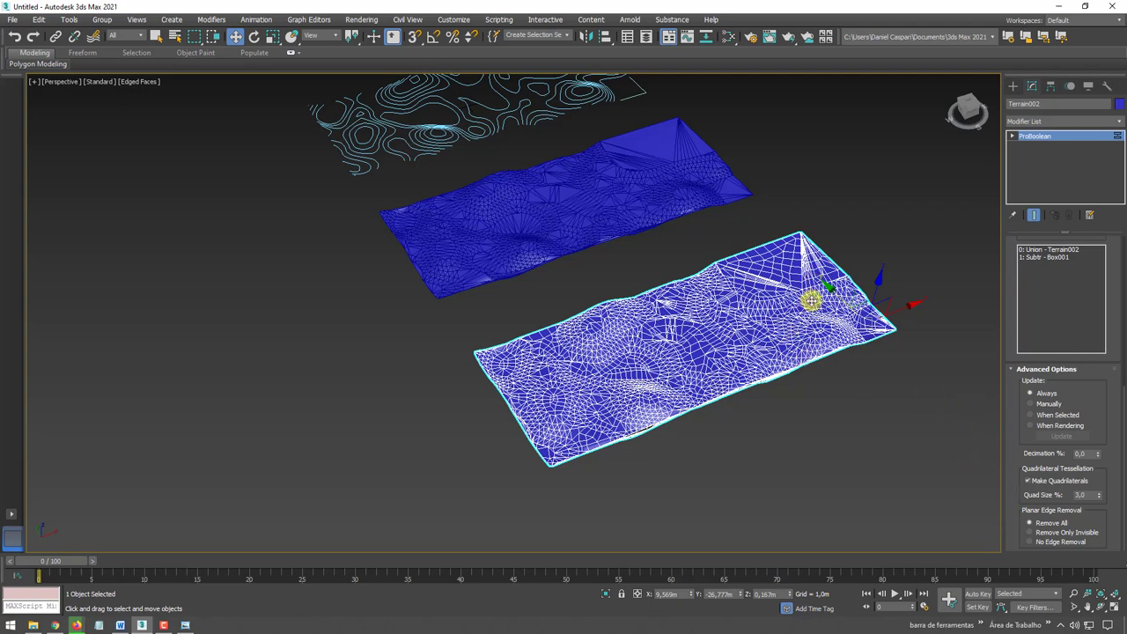
{"action": "key", "text": "Delete"}
{"action": "mouse_move", "coordinate": [742, 217]}
{"action": "middle_mouse_down", "text": "alt"}
{"action": "mouse_move", "coordinate": [721, 259]}
{"action": "mouse_move", "coordinate": [716, 375]}
{"action": "mouse_move", "coordinate": [726, 377]}
{"action": "middle_mouse_up", "text": "alt"}
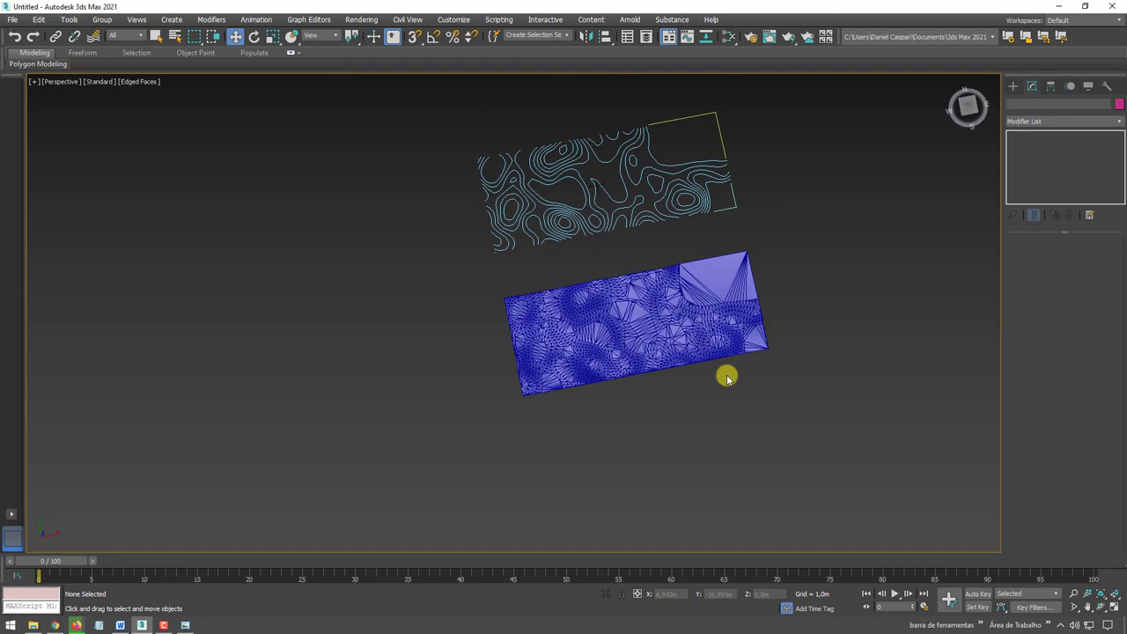
In Top view, draw Plane001 (about 7.882 m × 19.583 m) over the terrain and raise it to Z 3.71 m.
{"action": "key", "text": "t"}
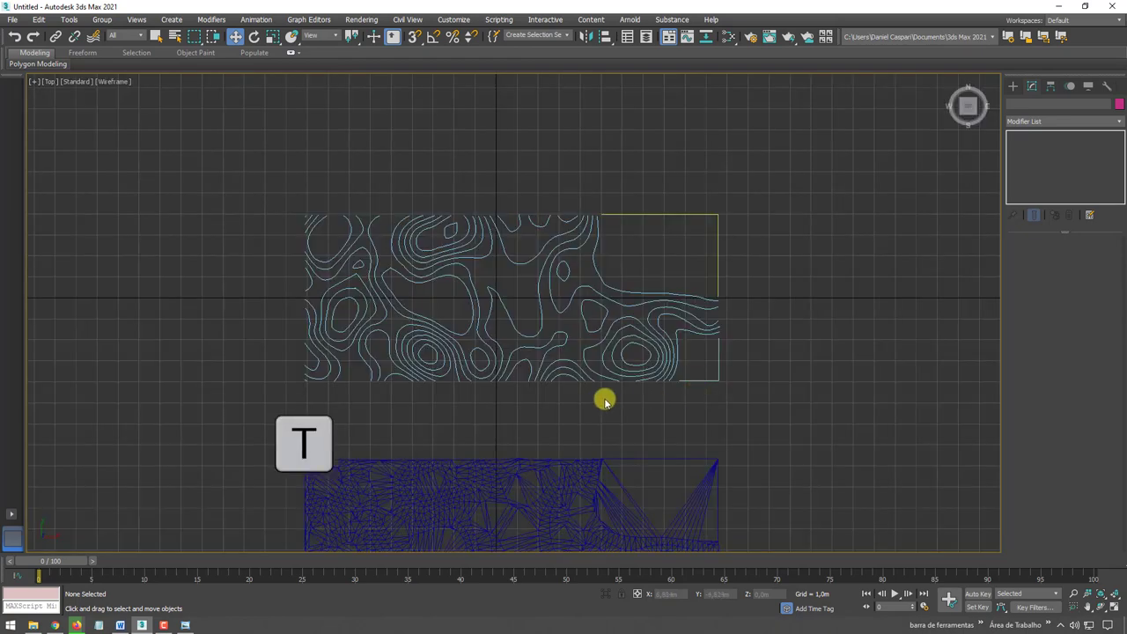
{"action": "middle_click_drag", "start_coordinate": [605, 401], "coordinate": [635, 174]}
{"action": "left_click", "coordinate": [1013, 85]}
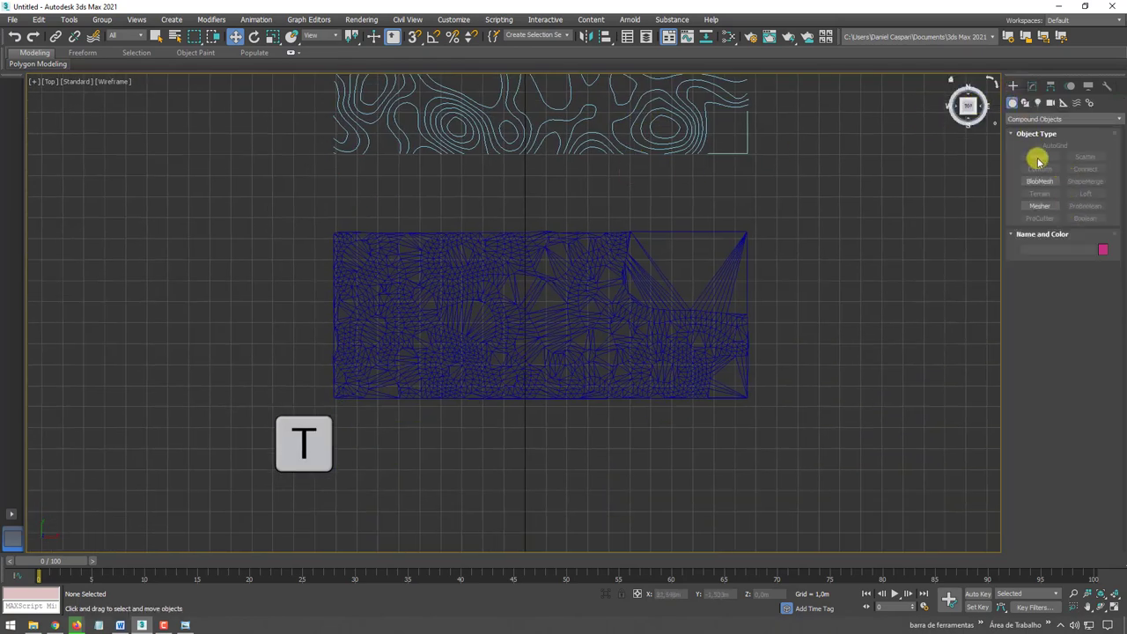
{"action": "left_click", "coordinate": [1019, 118]}
{"action": "left_click", "coordinate": [1021, 132]}
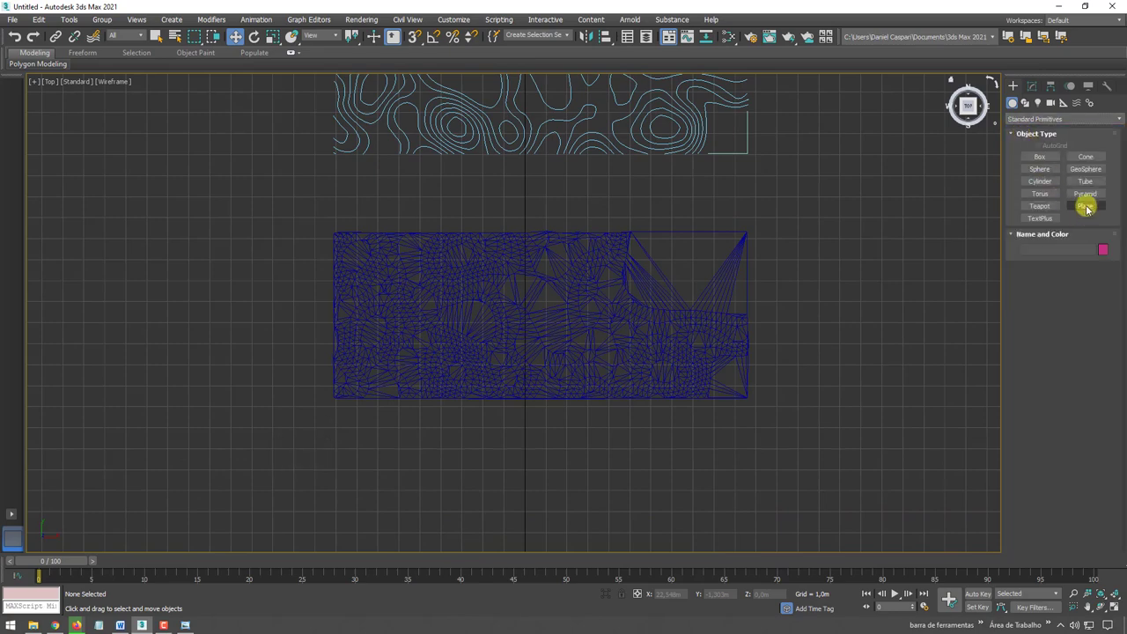
{"action": "left_click", "coordinate": [1085, 208]}
{"action": "middle_click_drag", "start_coordinate": [350, 238], "coordinate": [276, 224]}
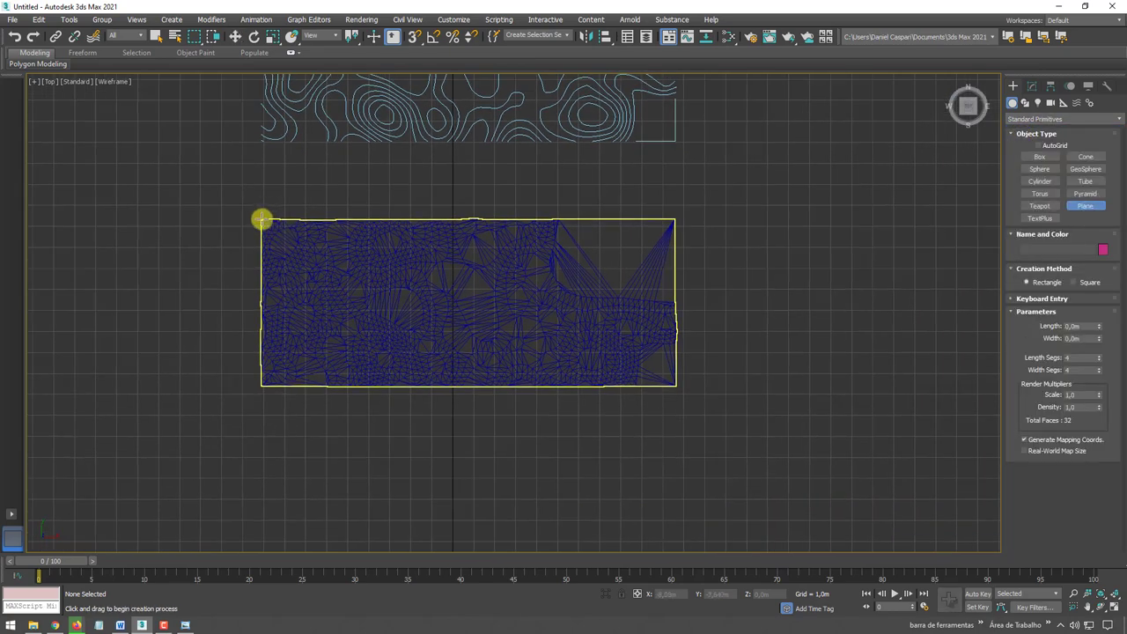
{"action": "left_click_drag", "start_coordinate": [263, 220], "coordinate": [672, 385]}
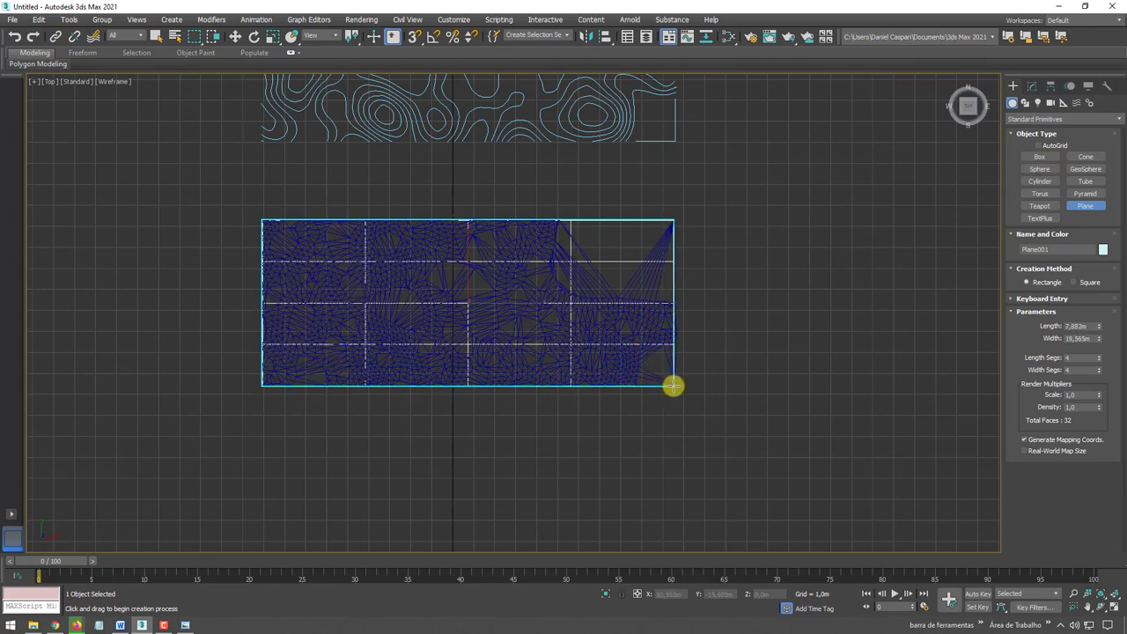
{"action": "right_click", "coordinate": [673, 385]}
{"action": "mouse_move", "coordinate": [674, 385]}
{"action": "middle_mouse_down", "text": "alt"}
{"action": "mouse_move", "coordinate": [543, 256]}
{"action": "mouse_move", "coordinate": [534, 298]}
{"action": "middle_mouse_up", "text": "alt"}
{"action": "left_click_drag", "start_coordinate": [525, 301], "coordinate": [528, 219]}
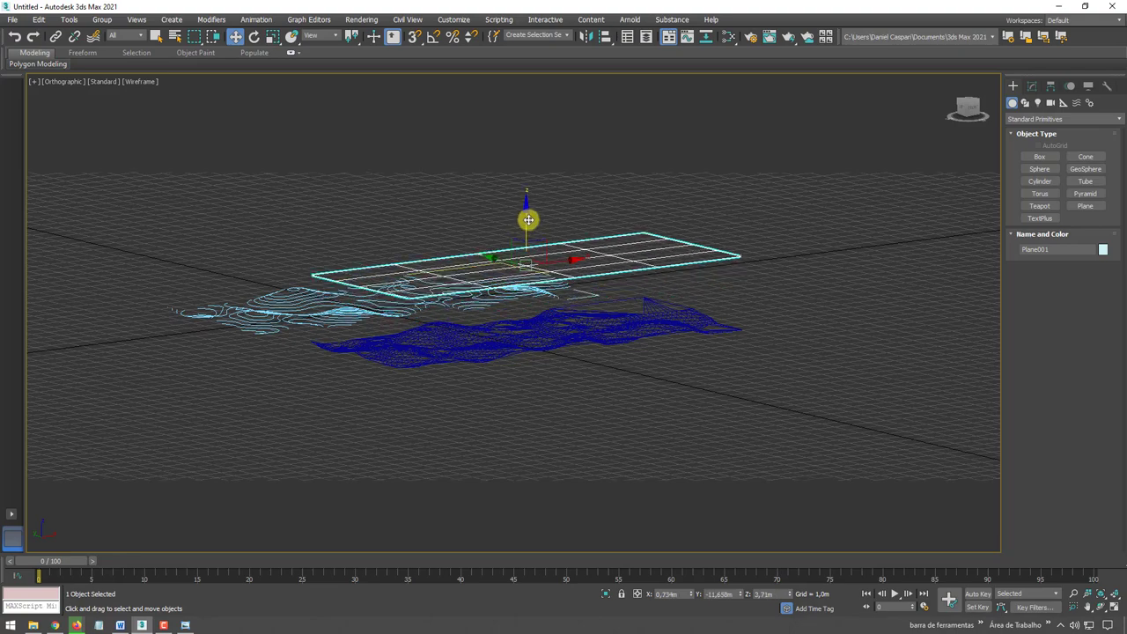
Set Plane001's Length Segs to 93 and Width Segs to 237, giving 44082 faces.
{"action": "middle_click_drag", "start_coordinate": [528, 219], "coordinate": [523, 281], "text": "alt"}
{"action": "scroll", "coordinate": [638, 231], "scroll_direction": "up", "scroll_amount": 3}
{"action": "left_click", "coordinate": [1032, 86]}
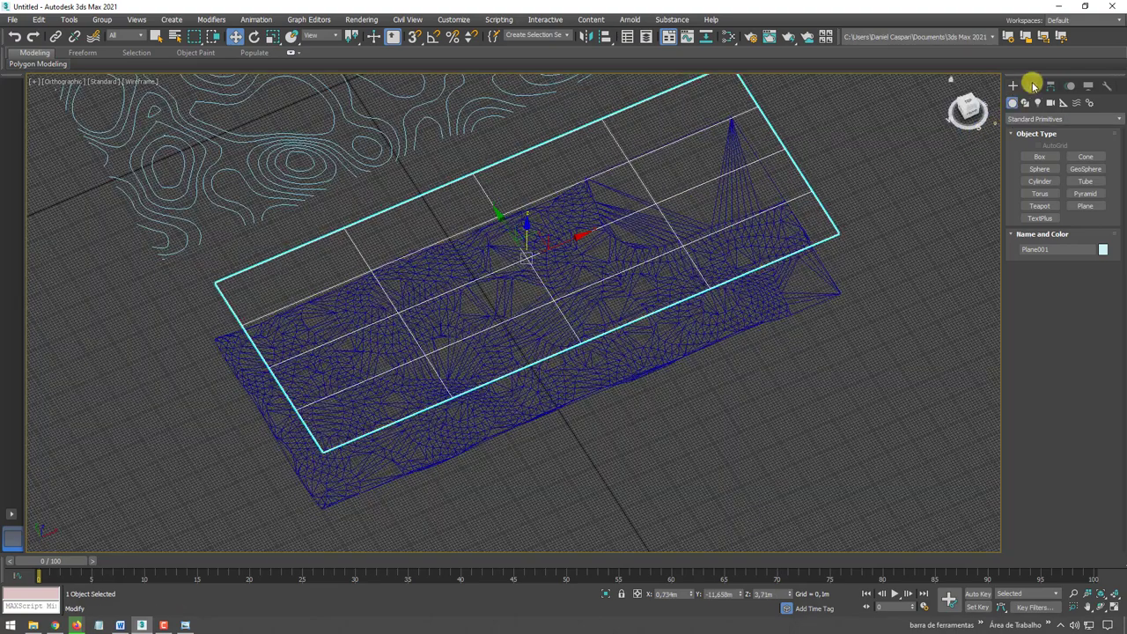
{"action": "middle_click_drag", "start_coordinate": [654, 294], "coordinate": [688, 328]}
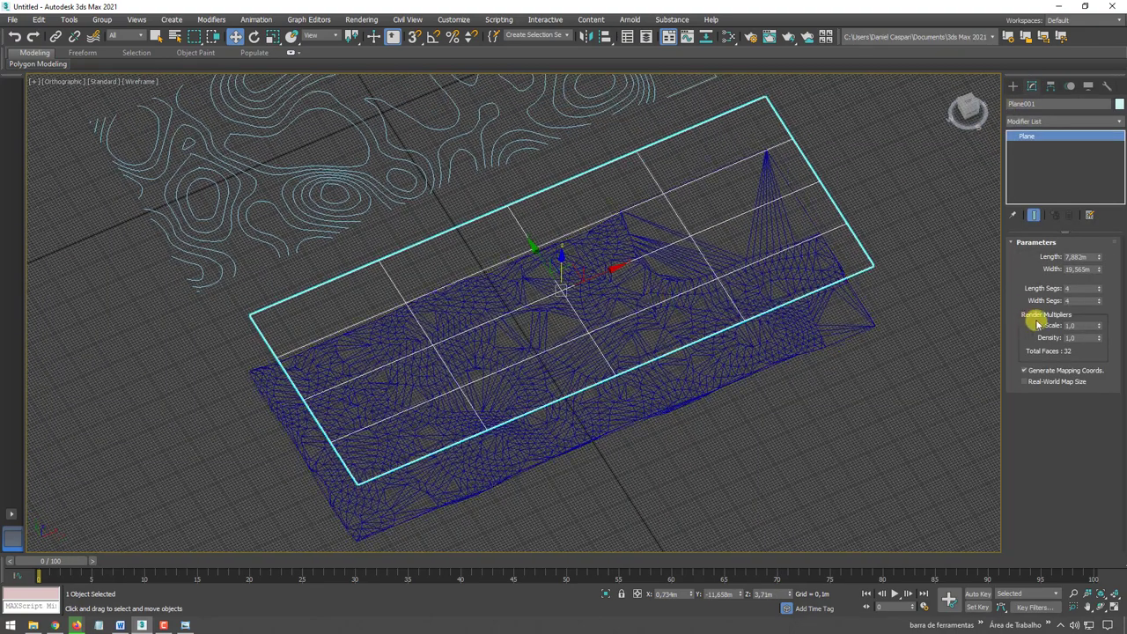
{"action": "left_click_drag", "start_coordinate": [1097, 290], "coordinate": [1087, 252]}
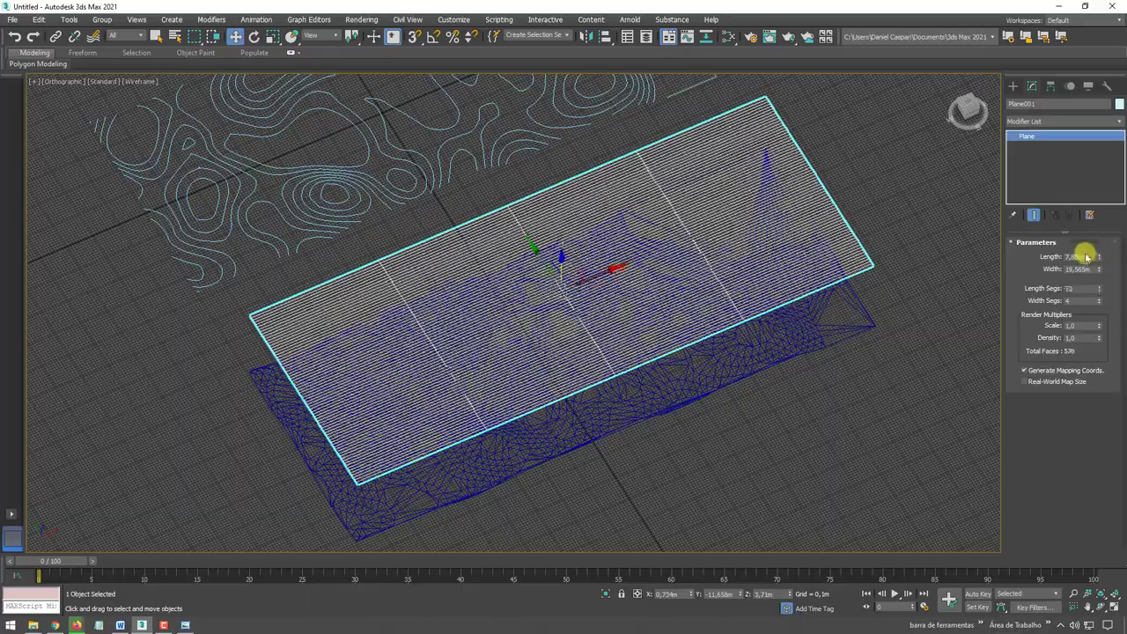
{"action": "middle_click_drag", "start_coordinate": [945, 309], "coordinate": [917, 335]}
{"action": "scroll", "coordinate": [917, 336], "scroll_direction": "up", "scroll_amount": 3}
{"action": "left_click_drag", "start_coordinate": [1098, 301], "coordinate": [1065, 169]}
{"action": "scroll", "coordinate": [832, 264], "scroll_direction": "up", "scroll_amount": 3}
{"action": "scroll", "coordinate": [802, 282], "scroll_direction": "up", "scroll_amount": 3}
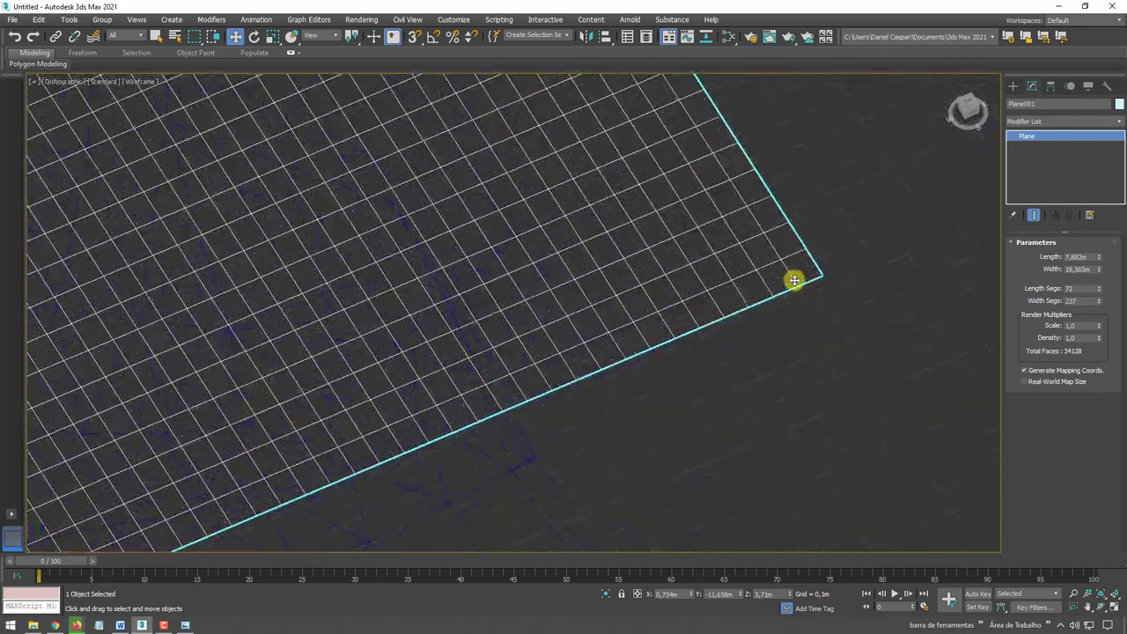
{"action": "scroll", "coordinate": [792, 279], "scroll_direction": "up", "scroll_amount": 2}
{"action": "left_click_drag", "start_coordinate": [1102, 299], "coordinate": [1094, 277]}
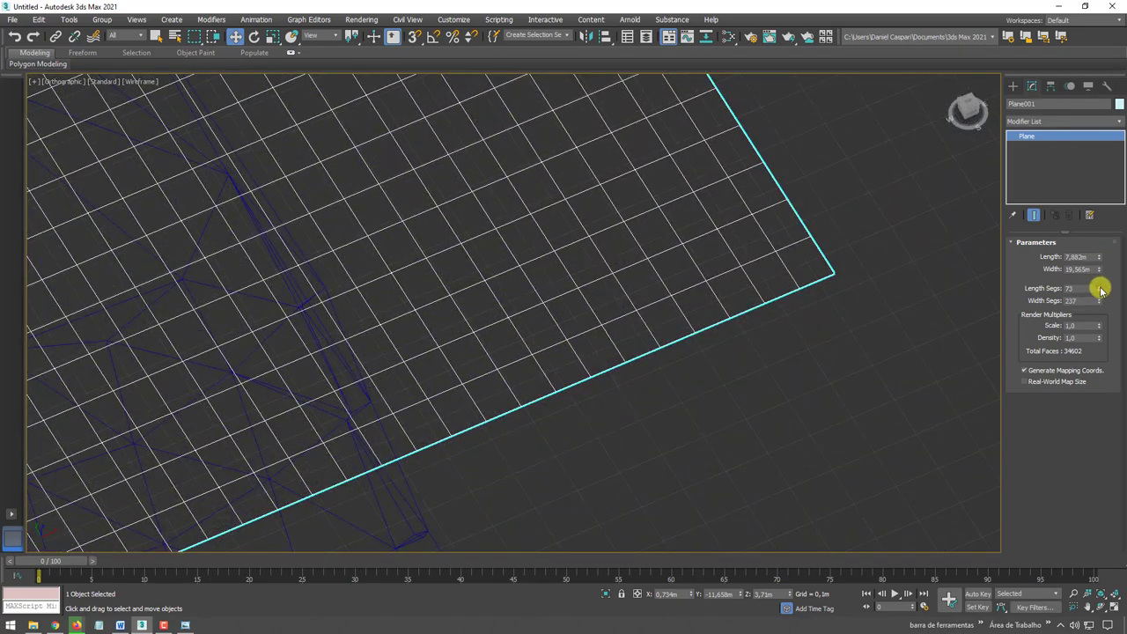
{"action": "scroll", "coordinate": [671, 270], "scroll_direction": "down", "scroll_amount": 2}
{"action": "scroll", "coordinate": [671, 270], "scroll_direction": "down", "scroll_amount": 2}
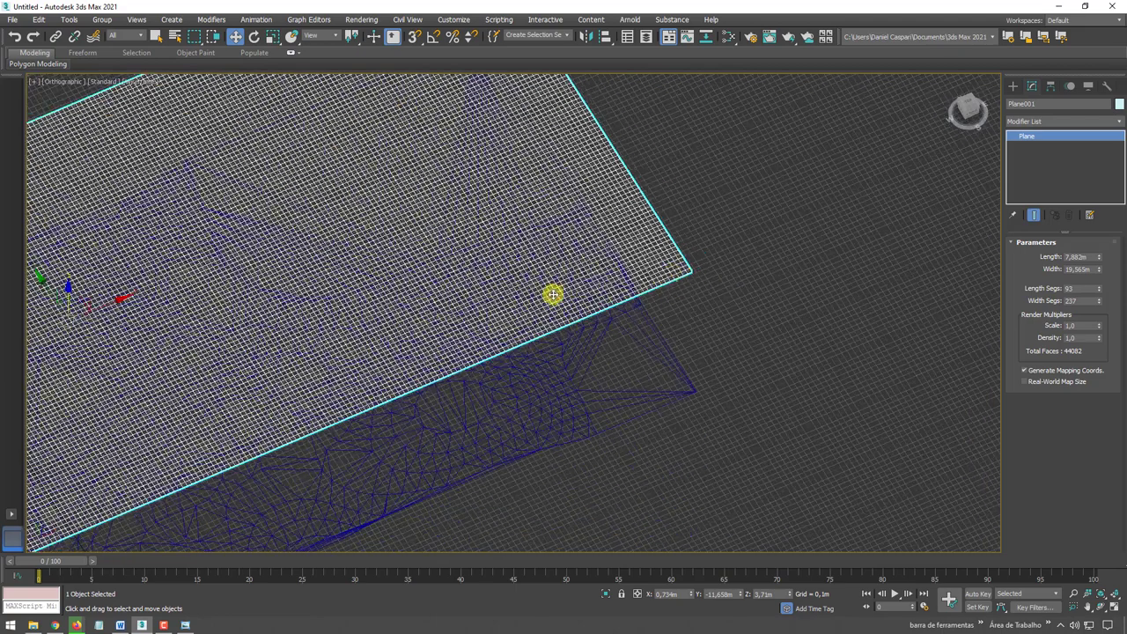
{"action": "scroll", "coordinate": [551, 294], "scroll_direction": "down", "scroll_amount": 3}
Sketch how the plane will drop onto the terrain, then orbit around both objects.
{"action": "key", "text": "p"}
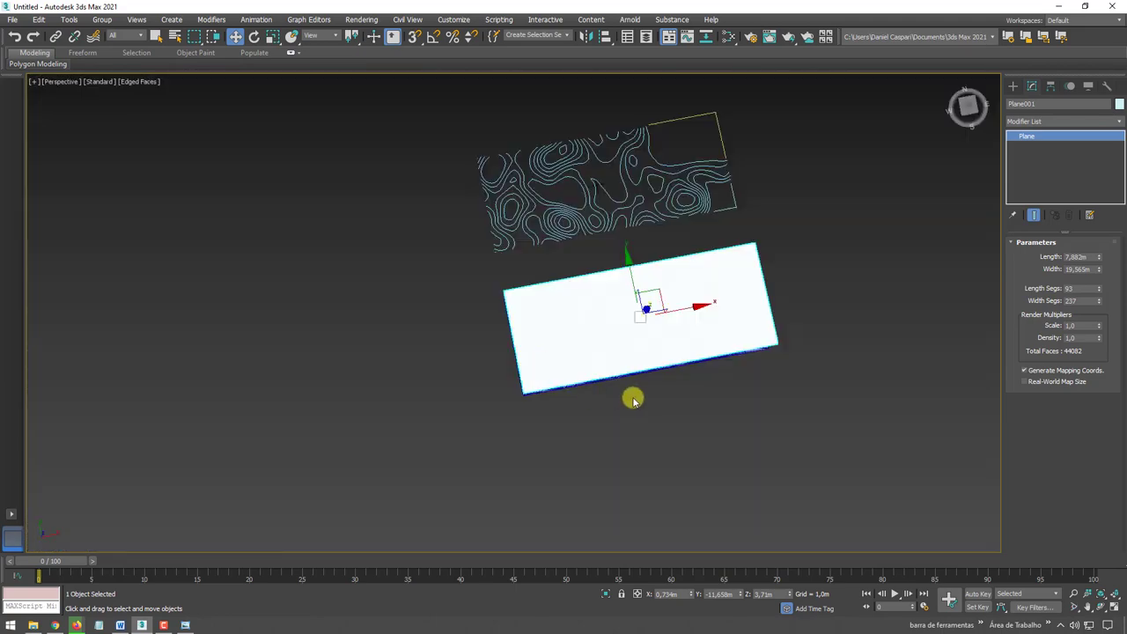
{"action": "mouse_move", "coordinate": [633, 395]}
{"action": "middle_mouse_down", "text": "alt"}
{"action": "mouse_move", "coordinate": [704, 338]}
{"action": "mouse_move", "coordinate": [774, 326]}
{"action": "mouse_move", "coordinate": [645, 372]}
{"action": "middle_mouse_up", "text": "alt"}
{"action": "scroll", "coordinate": [626, 360], "scroll_direction": "up", "scroll_amount": 2}
{"action": "scroll", "coordinate": [653, 385], "scroll_direction": "up", "scroll_amount": 2}
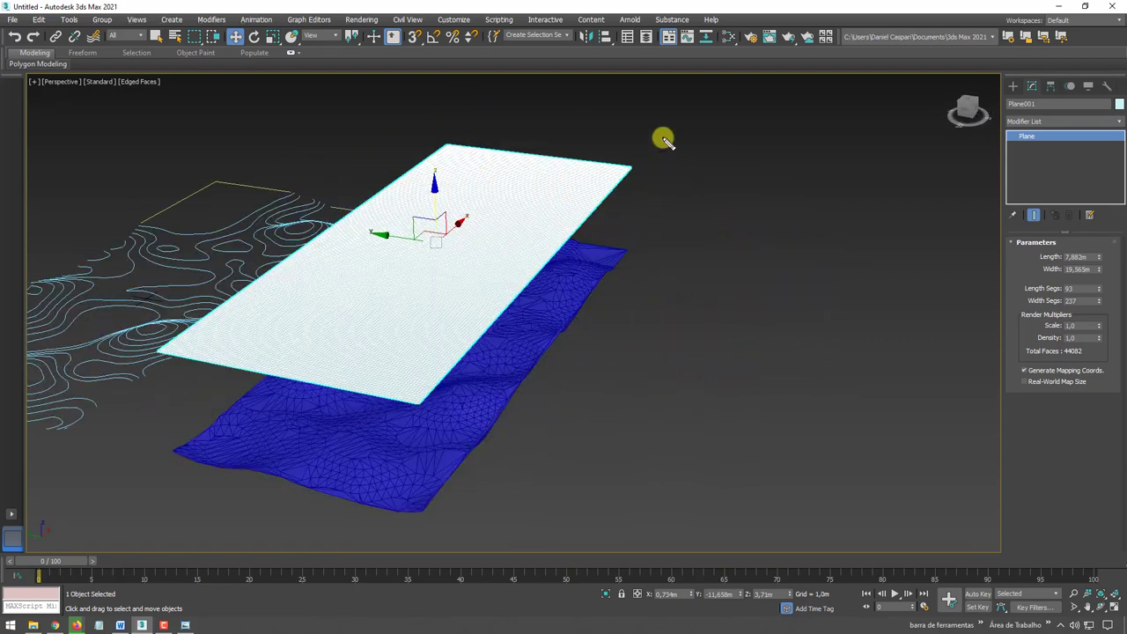
{"action": "mouse_move", "coordinate": [662, 138]}
{"action": "left_mouse_down"}
{"action": "mouse_move", "coordinate": [662, 220]}
{"action": "mouse_move", "coordinate": [680, 207]}
{"action": "left_mouse_up"}
{"action": "mouse_move", "coordinate": [594, 286]}
{"action": "left_mouse_down"}
{"action": "mouse_move", "coordinate": [677, 289]}
{"action": "mouse_move", "coordinate": [644, 367]}
{"action": "mouse_move", "coordinate": [594, 290]}
{"action": "left_mouse_up"}
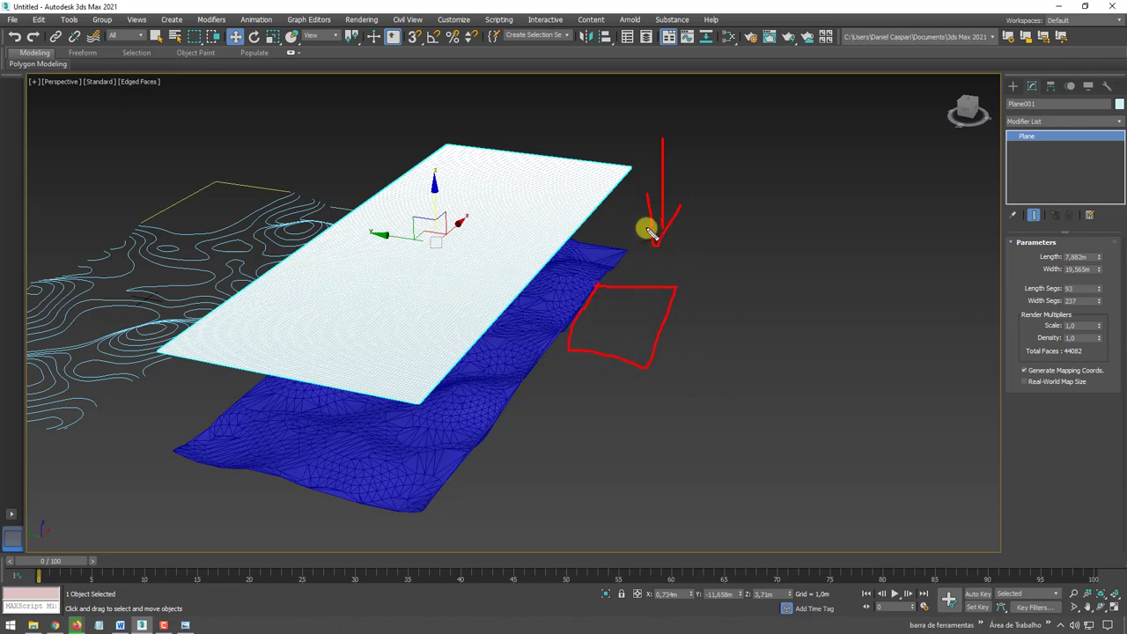
{"action": "mouse_move", "coordinate": [742, 264]}
{"action": "left_mouse_down"}
{"action": "mouse_move", "coordinate": [754, 342]}
{"action": "mouse_move", "coordinate": [740, 402]}
{"action": "left_mouse_up"}
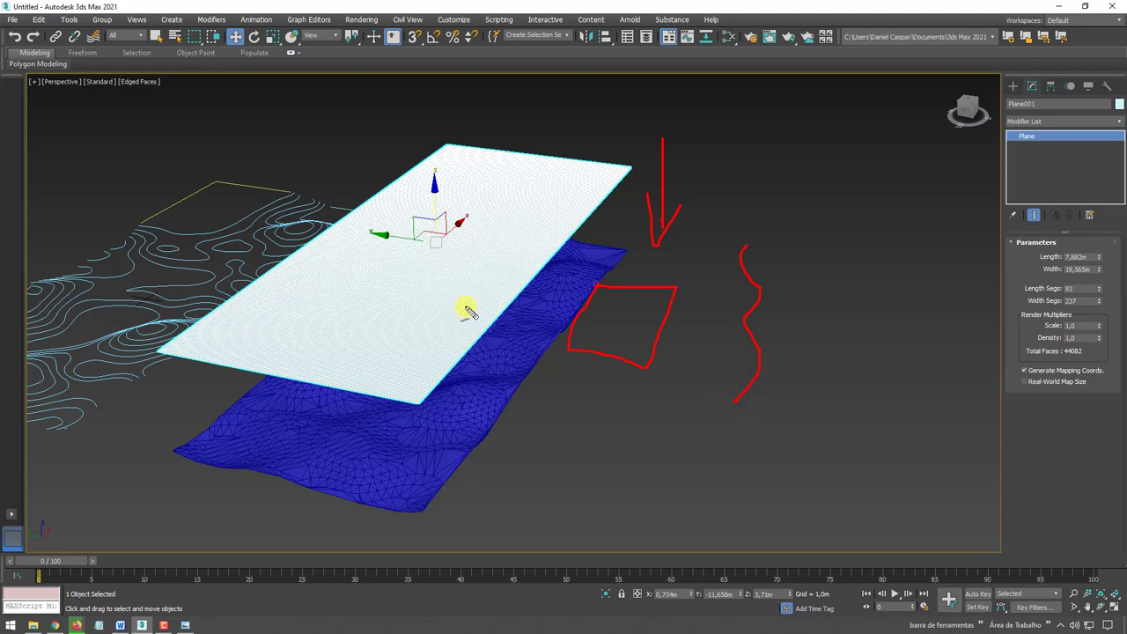
{"action": "key", "text": "Escape"}
{"action": "mouse_move", "coordinate": [671, 335]}
{"action": "middle_mouse_down", "text": "alt"}
{"action": "mouse_move", "coordinate": [638, 302]}
{"action": "mouse_move", "coordinate": [407, 300]}
{"action": "middle_mouse_up", "text": "alt"}
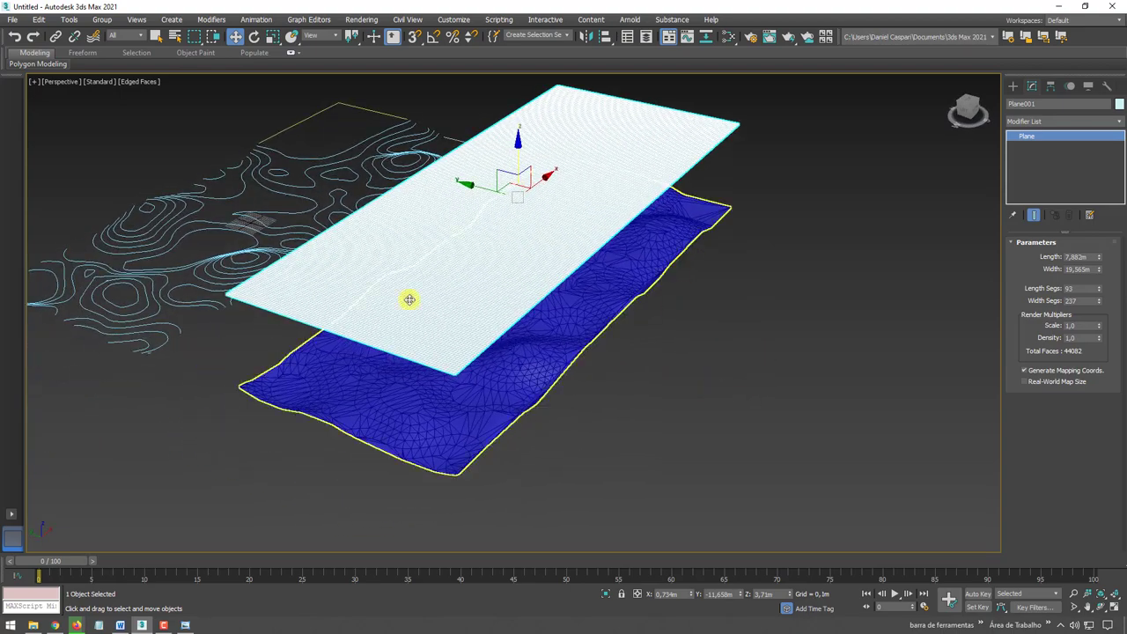
{"action": "mouse_move", "coordinate": [718, 289]}
{"action": "middle_mouse_down", "text": "alt"}
{"action": "mouse_move", "coordinate": [699, 314]}
{"action": "mouse_move", "coordinate": [699, 289]}
{"action": "mouse_move", "coordinate": [1016, 111]}
{"action": "middle_mouse_up", "text": "alt"}
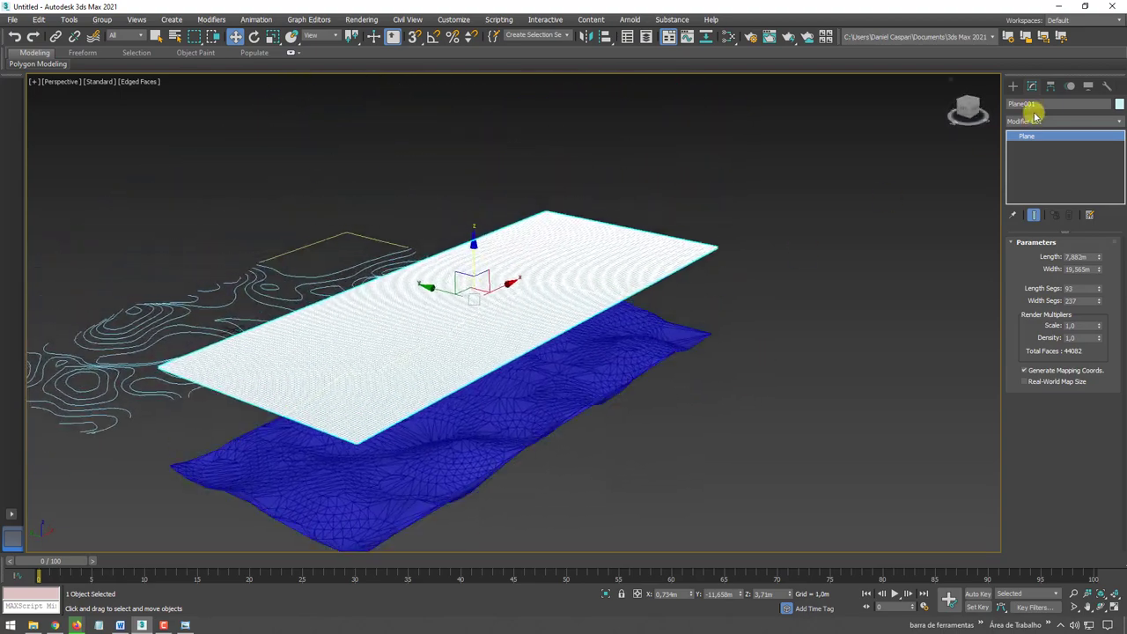
Switch the Create panel to Compound Objects and start a Conform from Plane001.
{"action": "left_click", "coordinate": [1012, 85]}
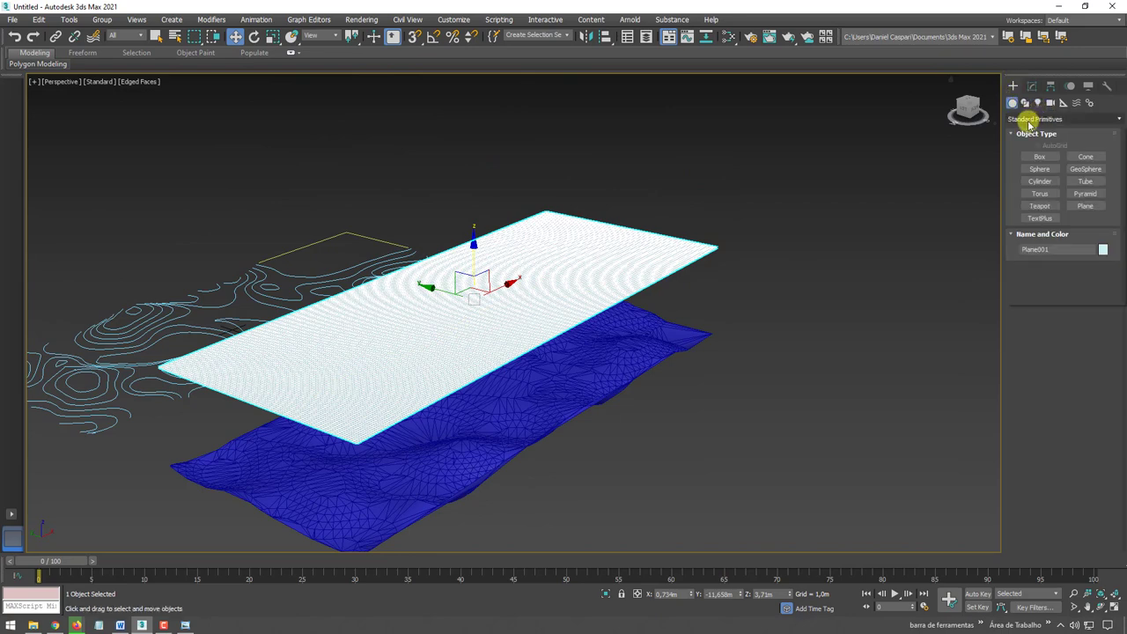
{"action": "left_click", "coordinate": [1034, 118]}
{"action": "left_click", "coordinate": [1033, 151]}
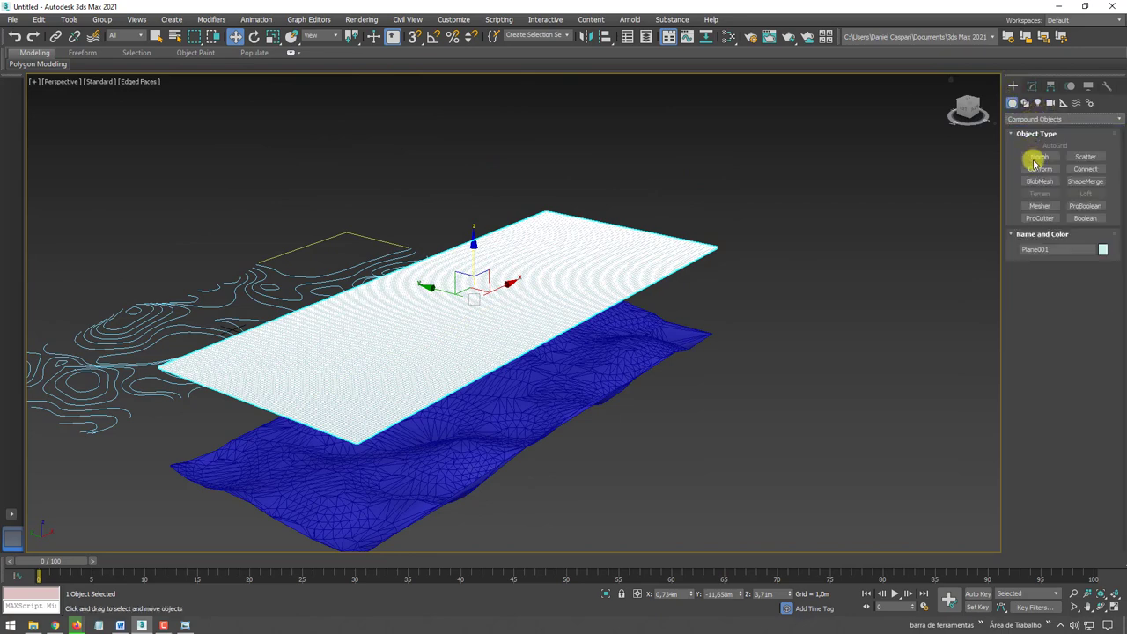
{"action": "mouse_move", "coordinate": [614, 284]}
{"action": "middle_mouse_down", "text": "alt"}
{"action": "mouse_move", "coordinate": [643, 262]}
{"action": "mouse_move", "coordinate": [635, 249]}
{"action": "middle_mouse_up", "text": "alt"}
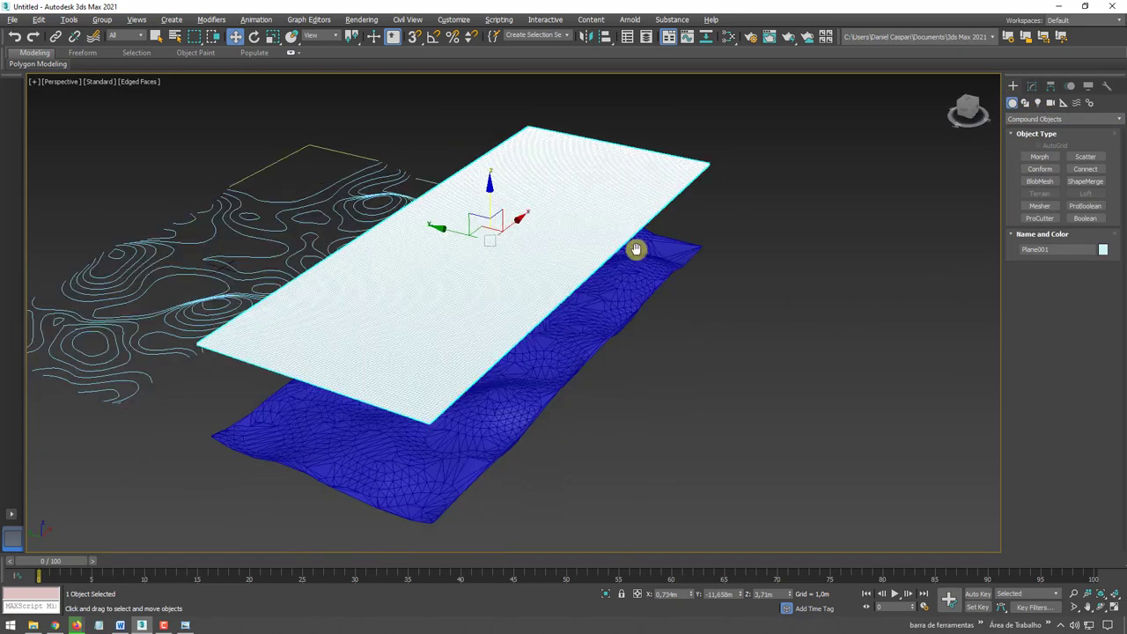
{"action": "left_click", "coordinate": [1039, 169]}
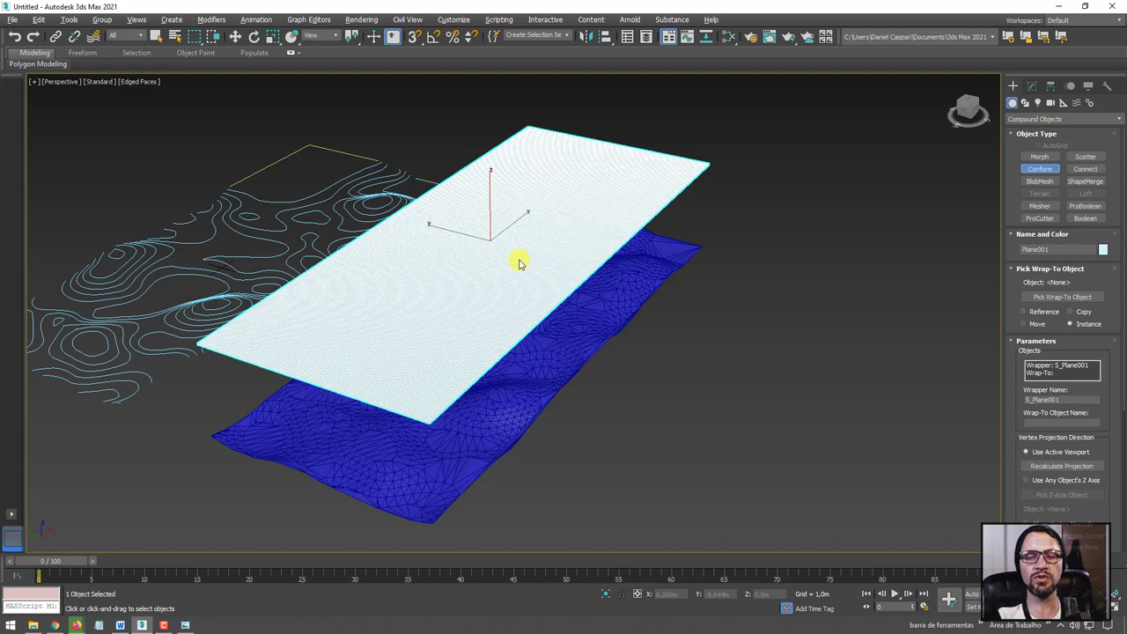
Trial-wrap Plane001 onto the terrain mesh via Pick Wrap-To Object, then undo the wrap.
{"action": "left_click", "coordinate": [1072, 299]}
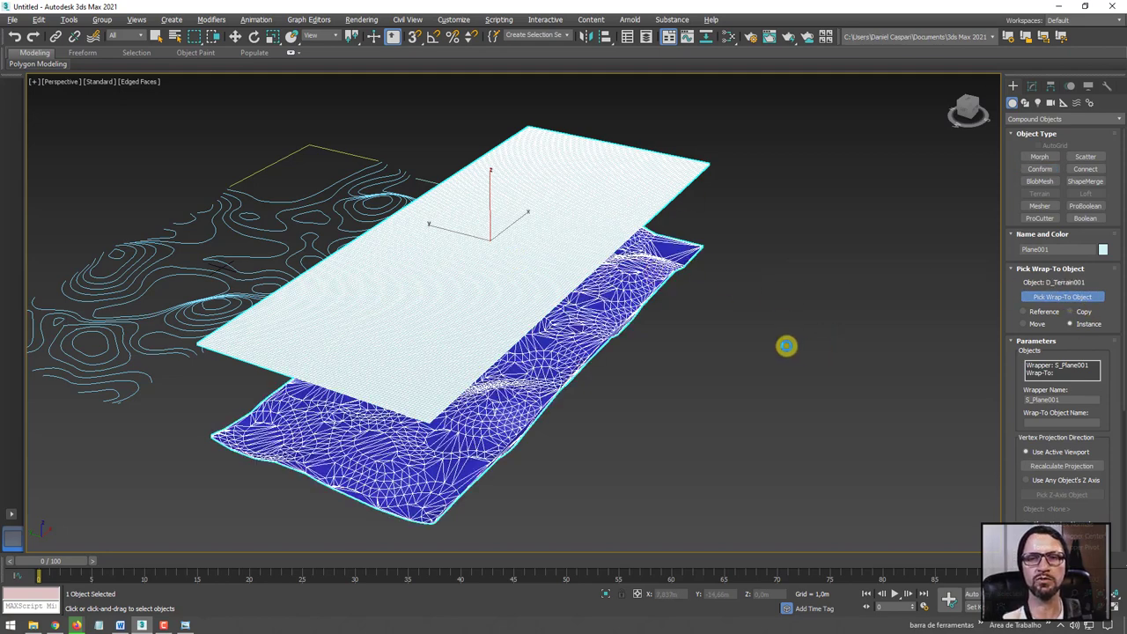
{"action": "left_click", "coordinate": [709, 310]}
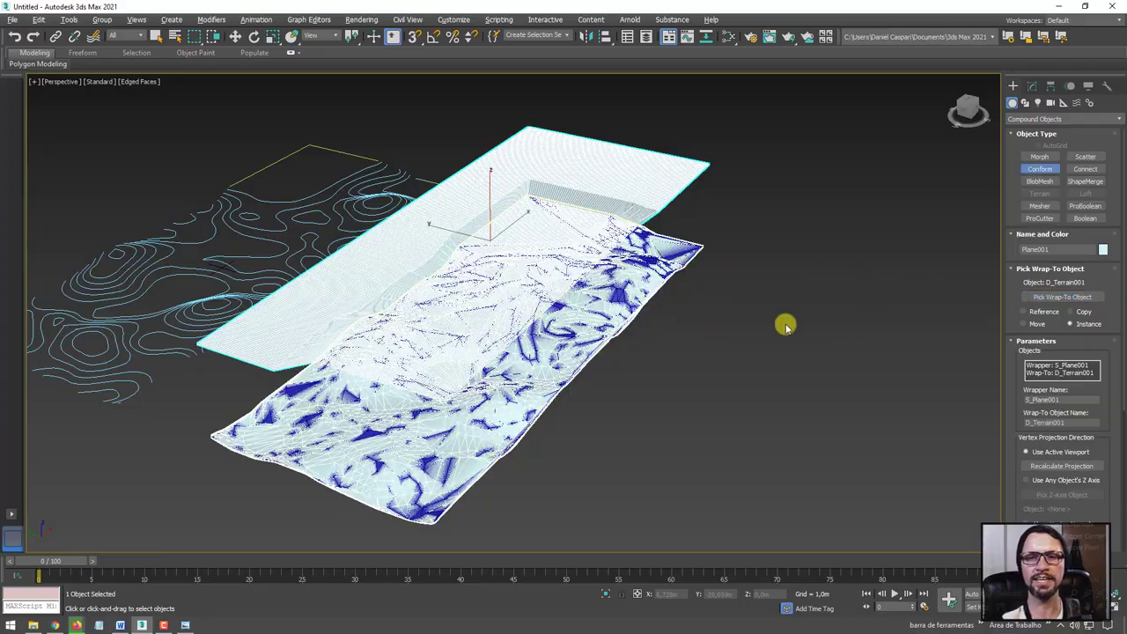
{"action": "mouse_move", "coordinate": [787, 324]}
{"action": "middle_mouse_down", "text": "alt"}
{"action": "mouse_move", "coordinate": [775, 345]}
{"action": "mouse_move", "coordinate": [717, 312]}
{"action": "mouse_move", "coordinate": [649, 308]}
{"action": "mouse_move", "coordinate": [624, 291]}
{"action": "mouse_move", "coordinate": [654, 273]}
{"action": "mouse_move", "coordinate": [749, 296]}
{"action": "mouse_move", "coordinate": [787, 337]}
{"action": "mouse_move", "coordinate": [751, 361]}
{"action": "middle_mouse_up", "text": "alt"}
{"action": "key", "text": "ctrl+z"}
{"action": "key", "text": "ctrl+z"}
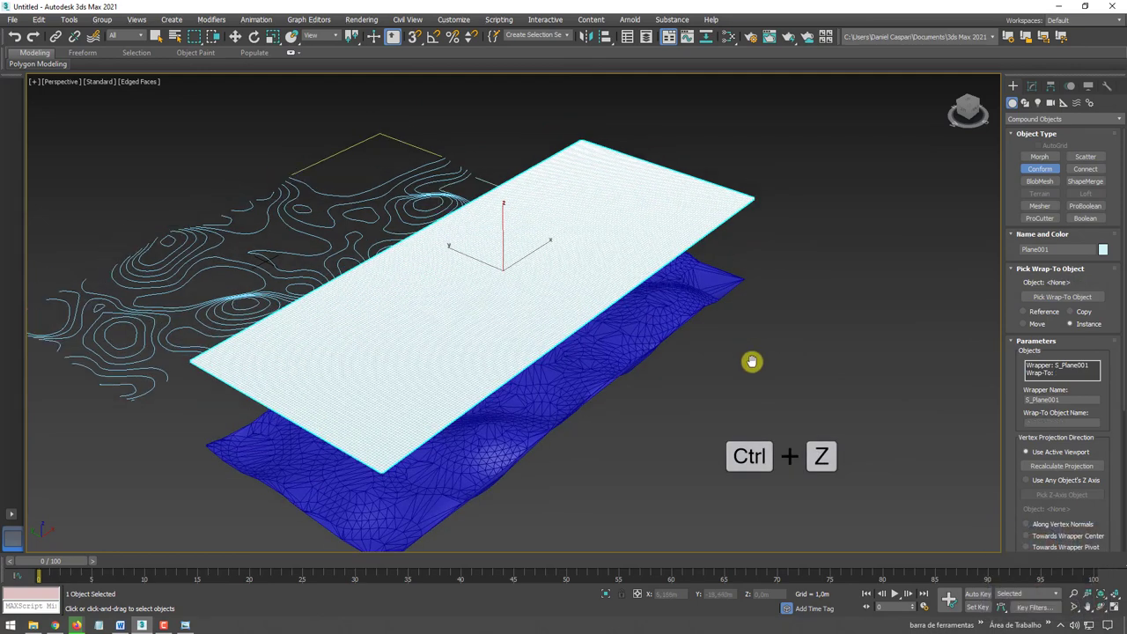
In Top view, pick D_Terrain001 as the Conform wrap-to object.
{"action": "key", "text": "t"}
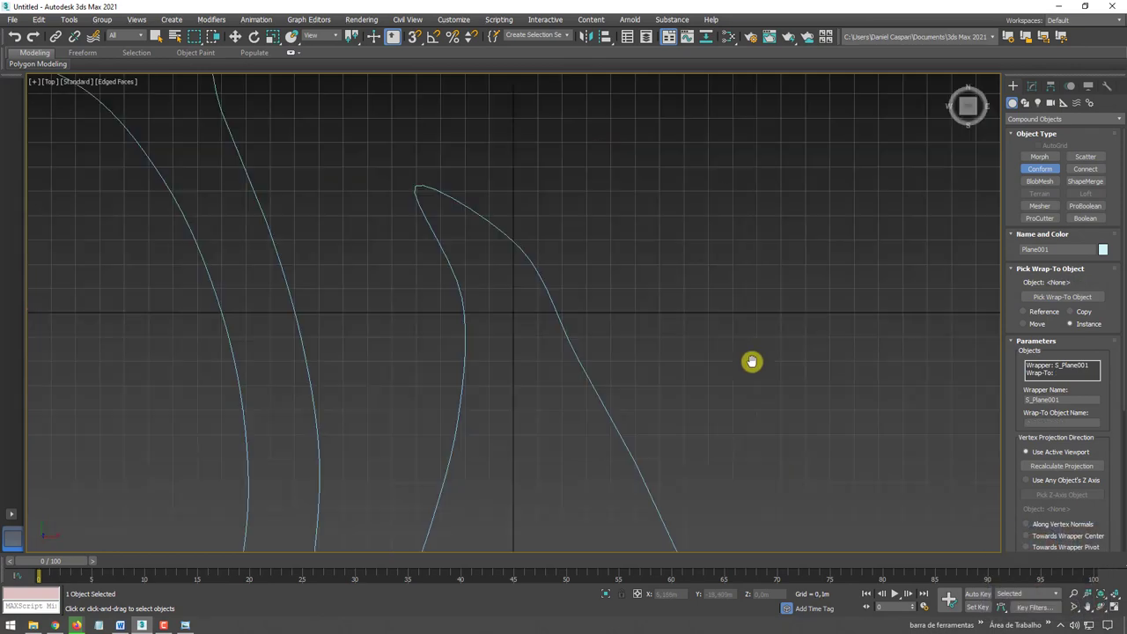
{"action": "scroll", "coordinate": [643, 362], "scroll_direction": "down", "scroll_amount": 2}
{"action": "scroll", "coordinate": [649, 349], "scroll_direction": "down", "scroll_amount": 1}
{"action": "middle_click_drag", "start_coordinate": [649, 349], "coordinate": [795, 311]}
{"action": "scroll", "coordinate": [795, 311], "scroll_direction": "up", "scroll_amount": 1}
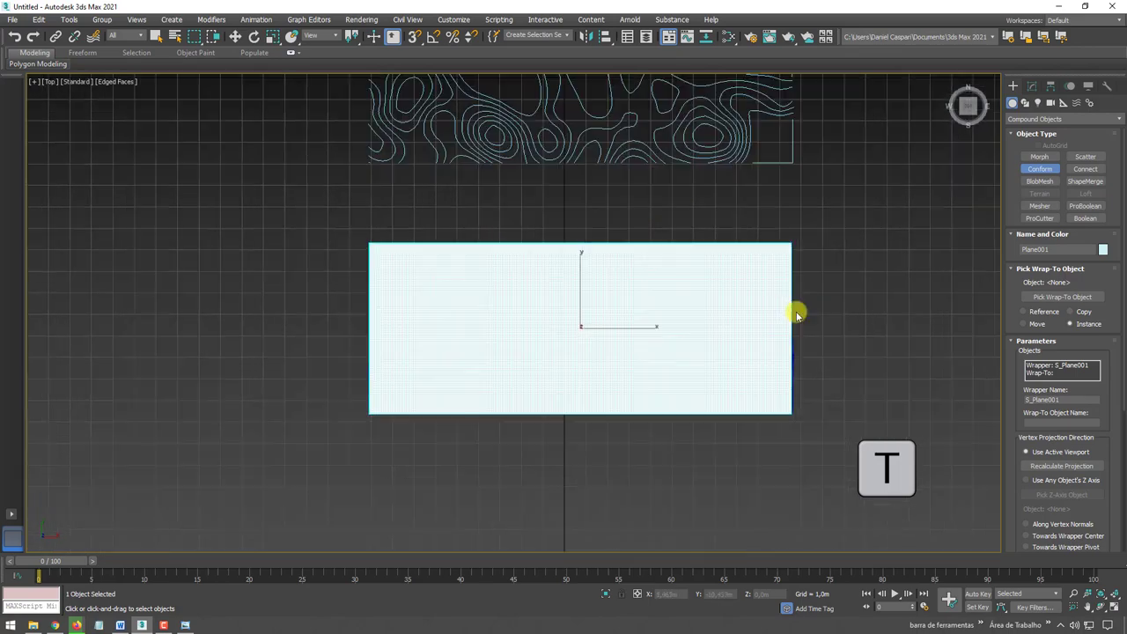
{"action": "scroll", "coordinate": [795, 312], "scroll_direction": "up", "scroll_amount": 1}
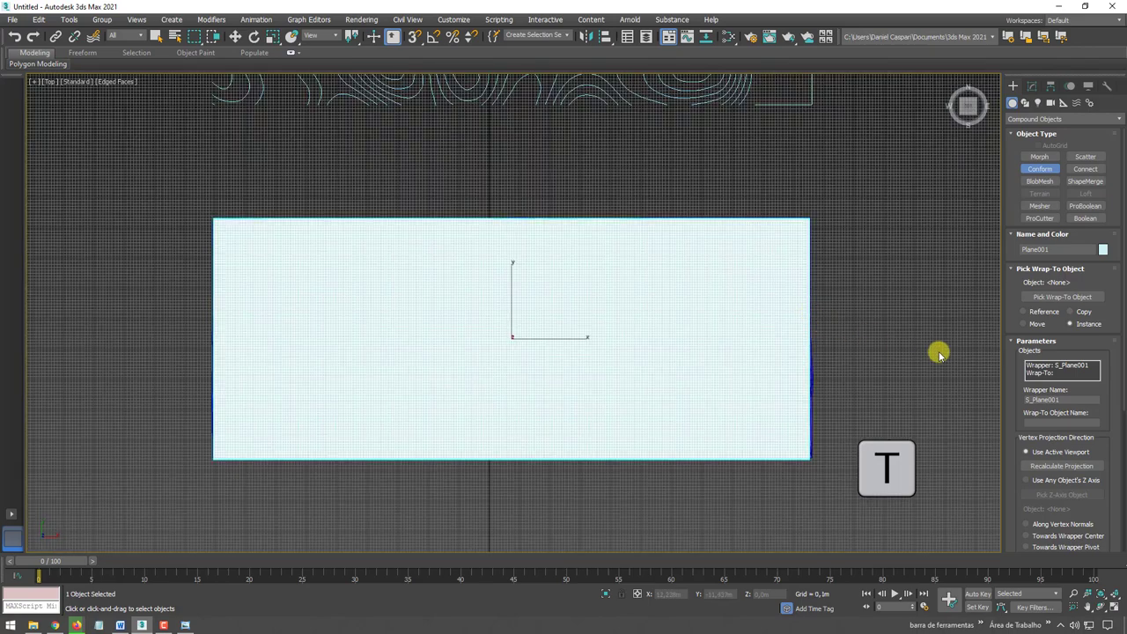
{"action": "left_click", "coordinate": [1056, 301]}
{"action": "middle_click_drag", "start_coordinate": [825, 390], "coordinate": [760, 344]}
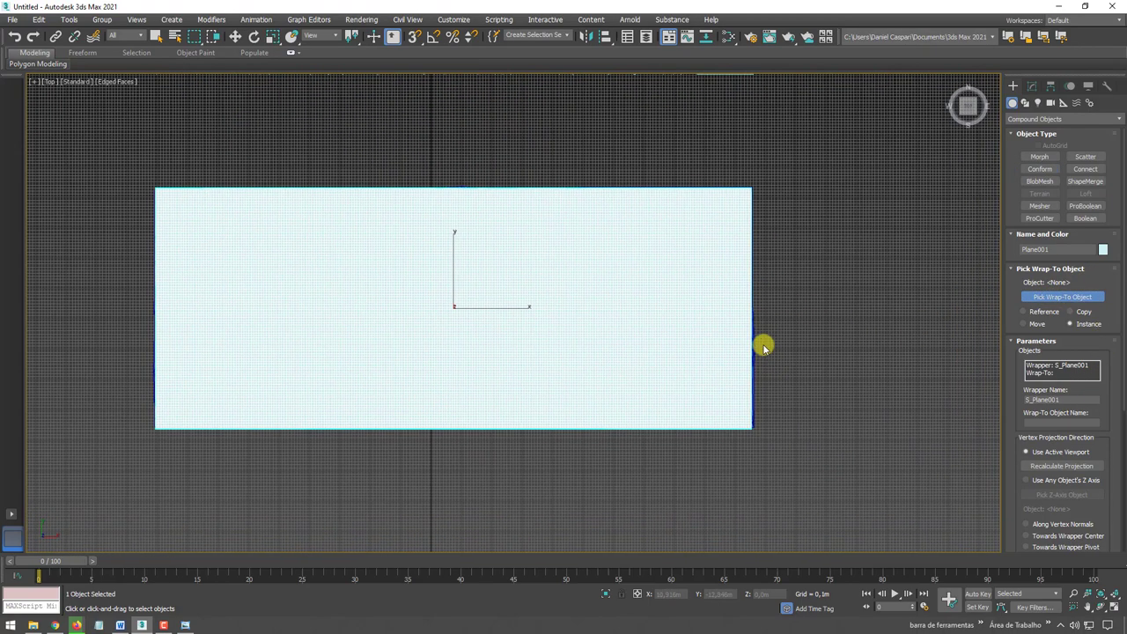
{"action": "scroll", "coordinate": [753, 350], "scroll_direction": "up", "scroll_amount": 1}
{"action": "left_click", "coordinate": [752, 351]}
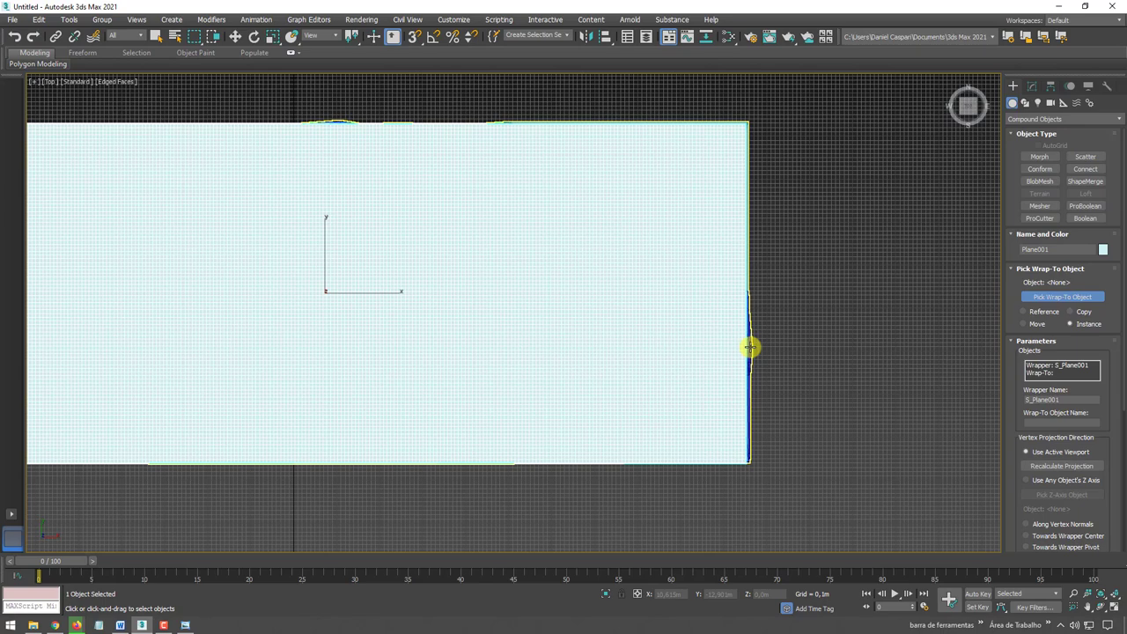
{"action": "left_click", "coordinate": [810, 393]}
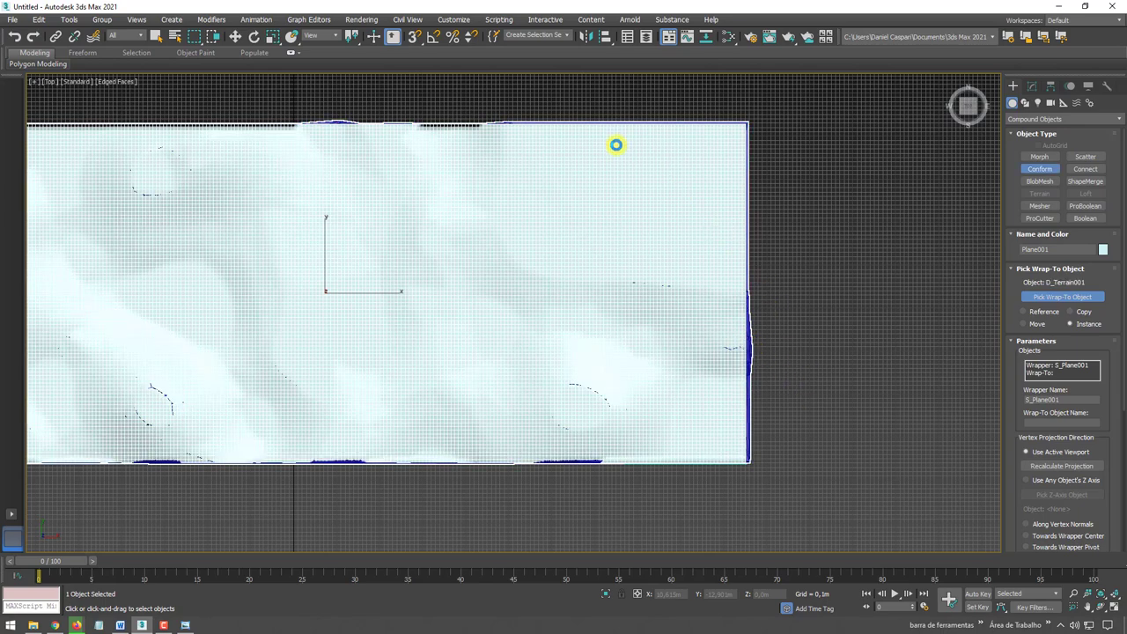
Inspect the wrapped plane in Perspective, then undo the wrap.
{"action": "scroll", "coordinate": [367, 330], "scroll_direction": "down", "scroll_amount": 1}
{"action": "key", "text": "p"}
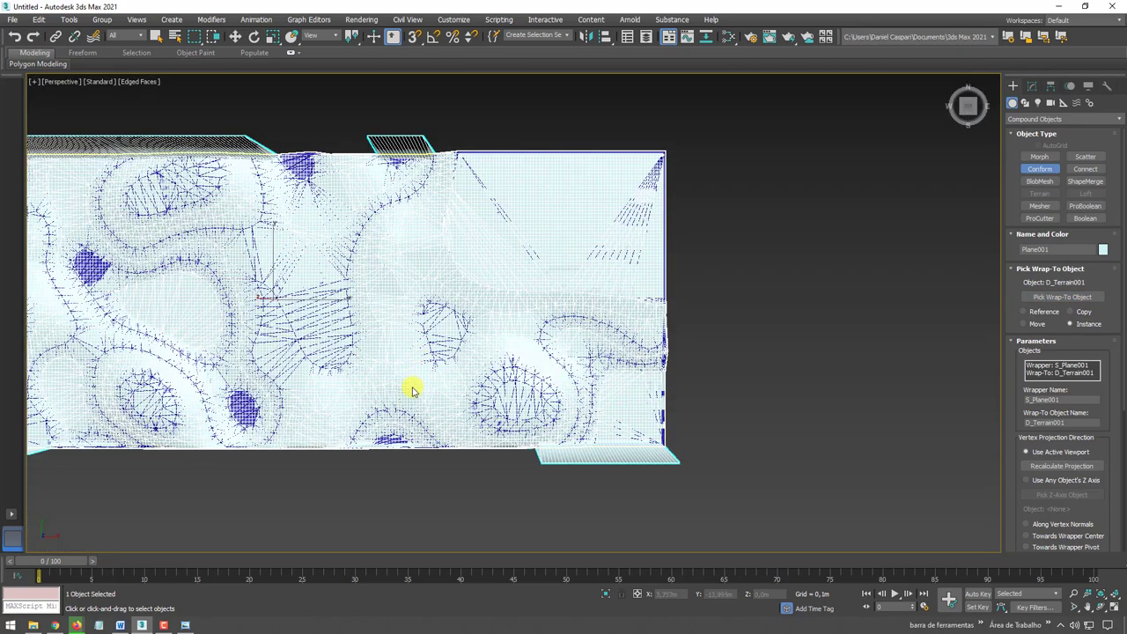
{"action": "mouse_move", "coordinate": [407, 385]}
{"action": "middle_mouse_down", "text": "alt"}
{"action": "mouse_move", "coordinate": [466, 309]}
{"action": "mouse_move", "coordinate": [740, 281]}
{"action": "middle_mouse_up", "text": "alt"}
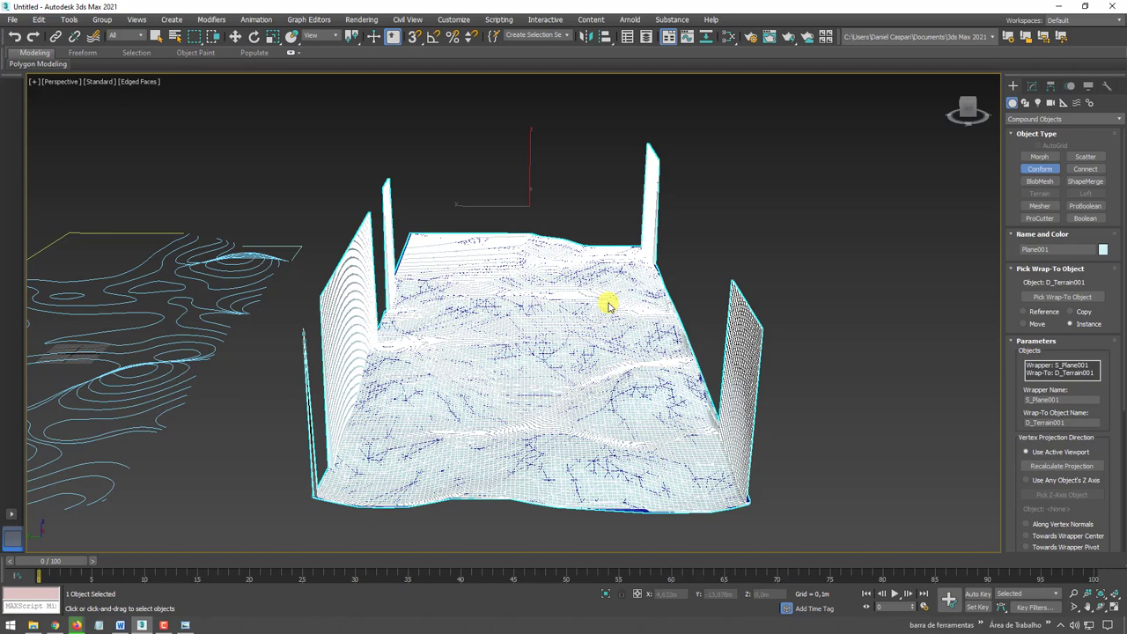
{"action": "key", "text": "ctrl+z"}
Add an FFD 2x2x2 modifier to Plane001 in Top view.
{"action": "left_click", "coordinate": [1031, 86]}
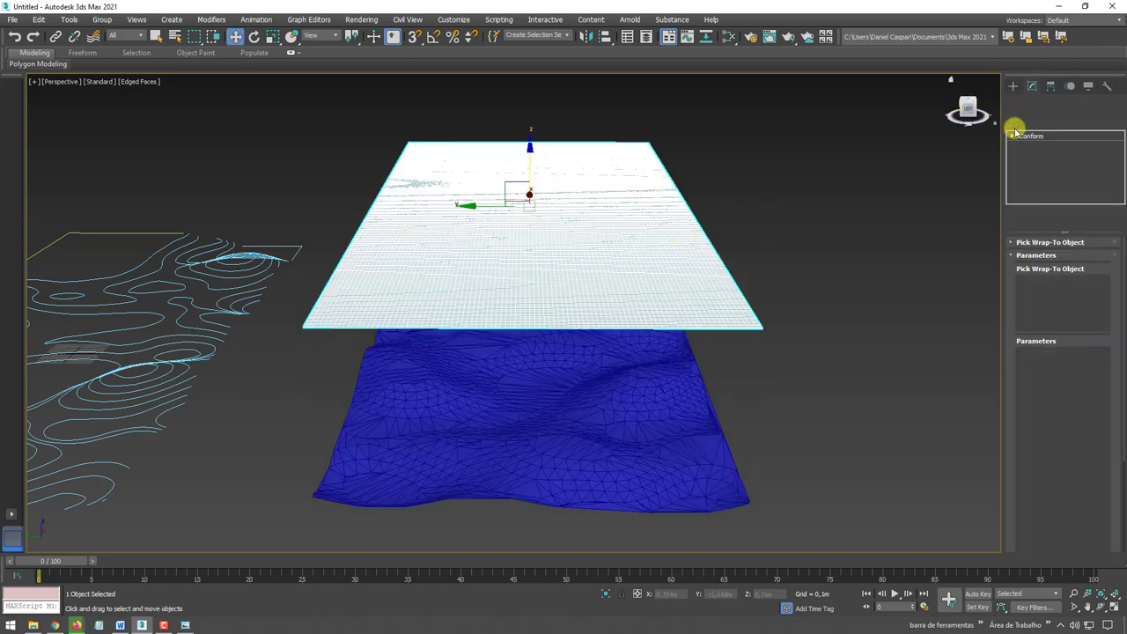
{"action": "middle_click_drag", "start_coordinate": [842, 196], "coordinate": [829, 202], "text": "alt"}
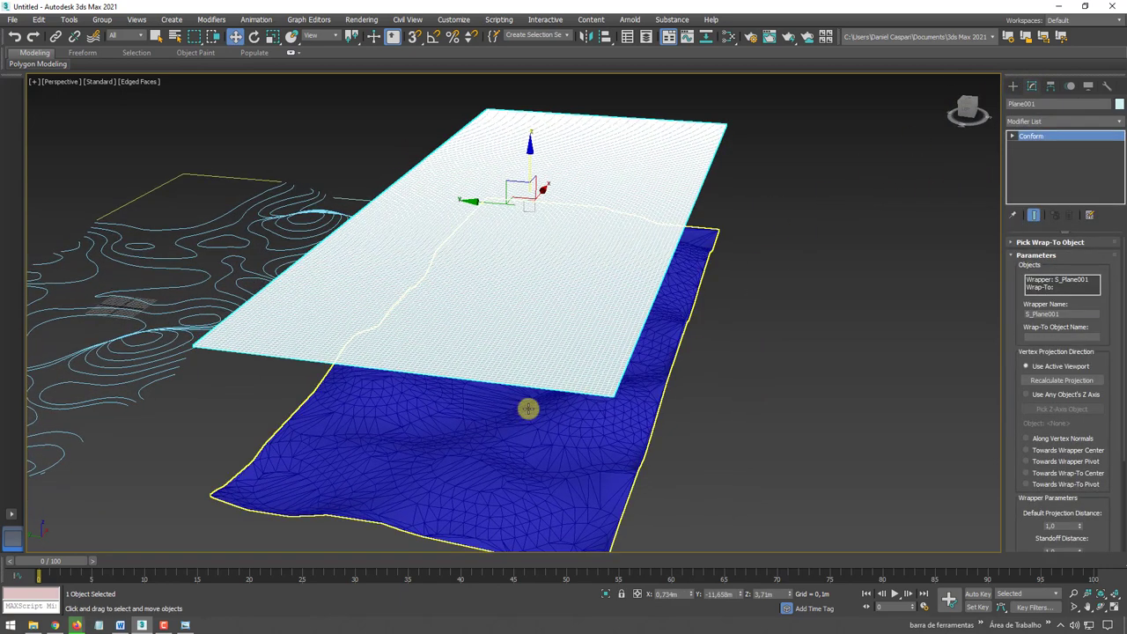
{"action": "key", "text": "t"}
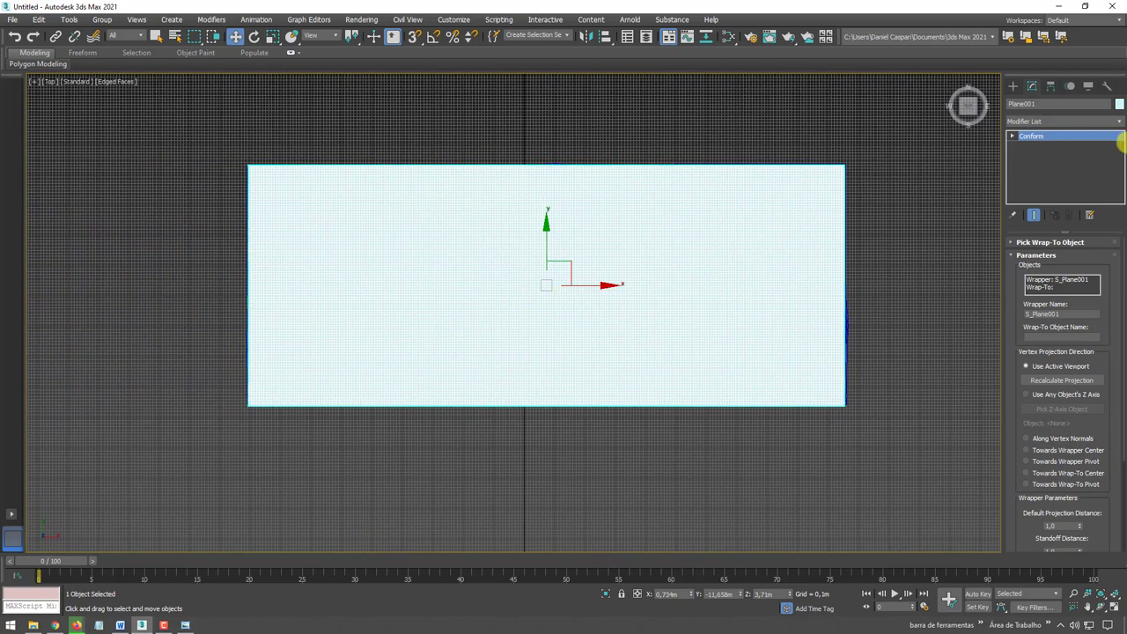
{"action": "left_click", "coordinate": [1120, 123]}
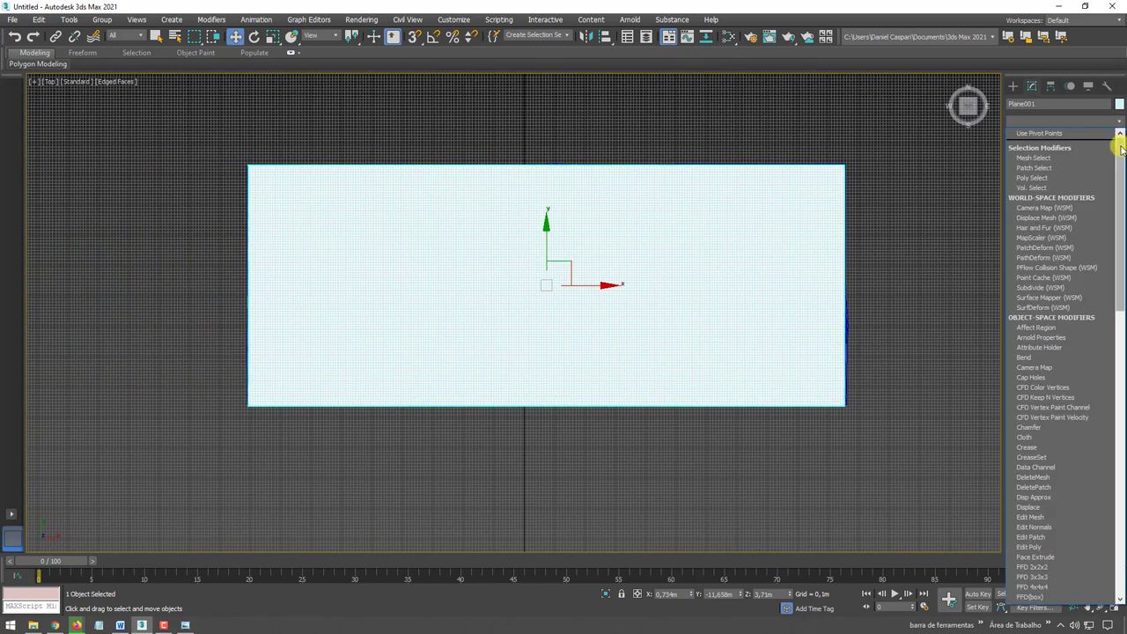
{"action": "left_click_drag", "start_coordinate": [1118, 138], "coordinate": [1121, 196]}
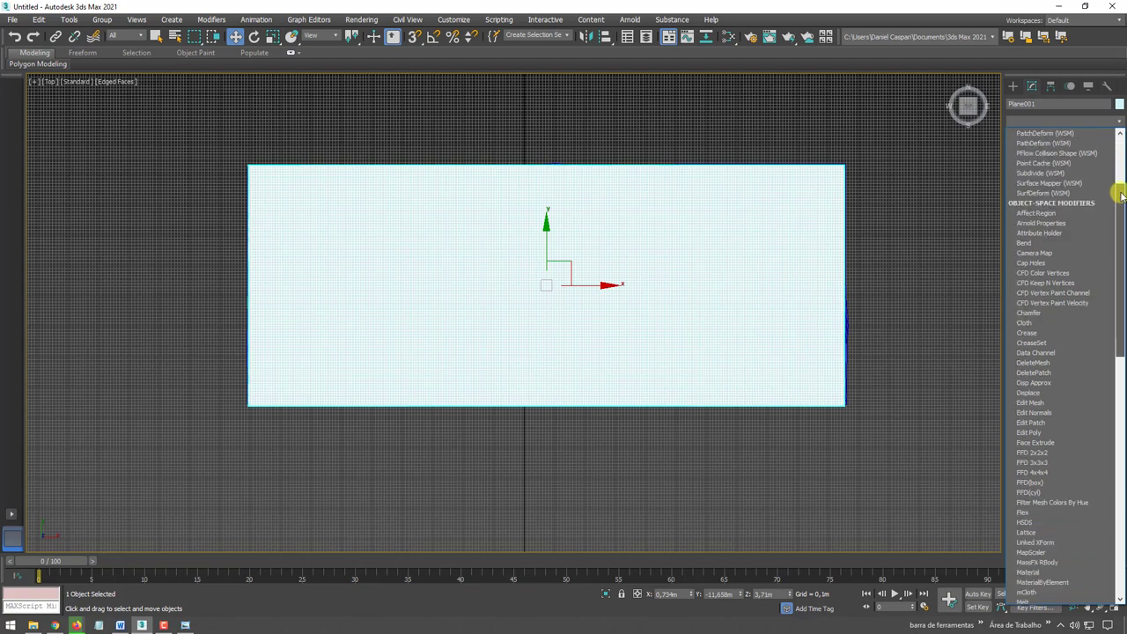
{"action": "left_click", "coordinate": [1035, 452]}
Enter the FFD Control Points level and box-select the lattice's top points.
{"action": "left_click", "coordinate": [1024, 137]}
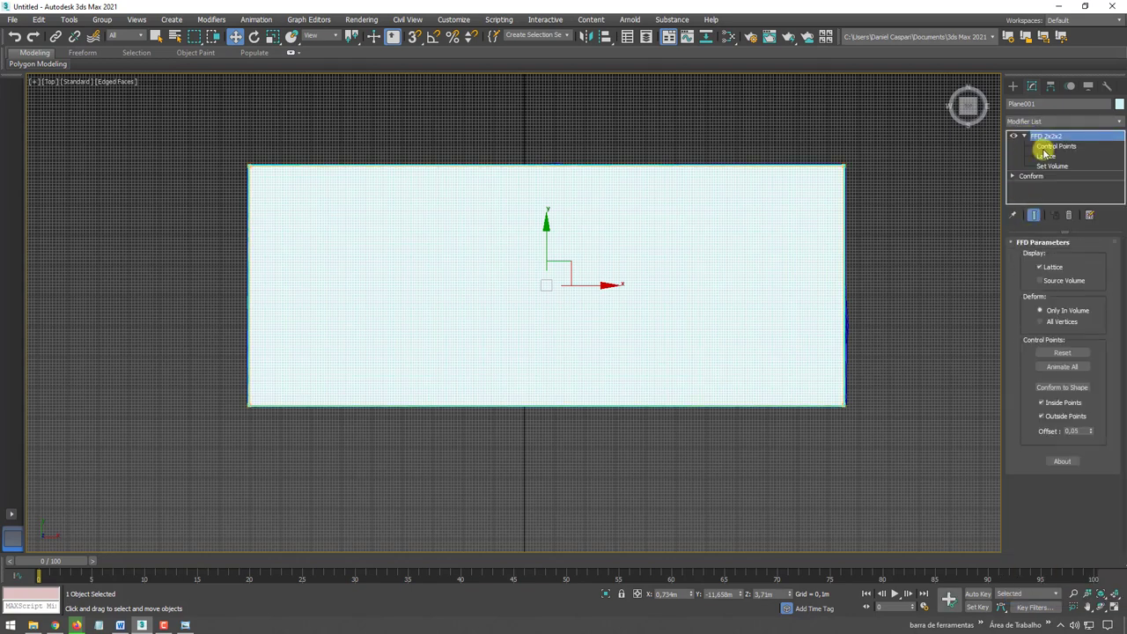
{"action": "left_click", "coordinate": [1049, 146]}
{"action": "left_click_drag", "start_coordinate": [845, 171], "coordinate": [148, 202]}
{"action": "middle_click_drag", "start_coordinate": [674, 156], "coordinate": [682, 161]}
{"action": "scroll", "coordinate": [682, 161], "scroll_direction": "up", "scroll_amount": 5}
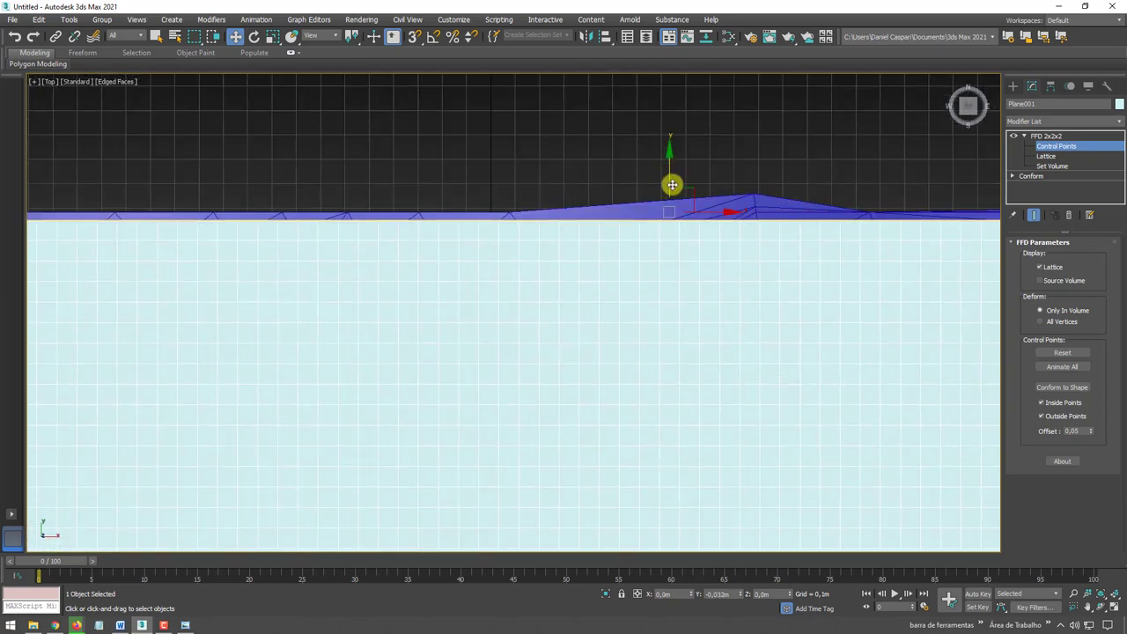
{"action": "scroll", "coordinate": [737, 344], "scroll_direction": "down", "scroll_amount": 3}
{"action": "scroll", "coordinate": [737, 344], "scroll_direction": "down", "scroll_amount": 2}
{"action": "middle_click_drag", "start_coordinate": [736, 344], "coordinate": [640, 277]}
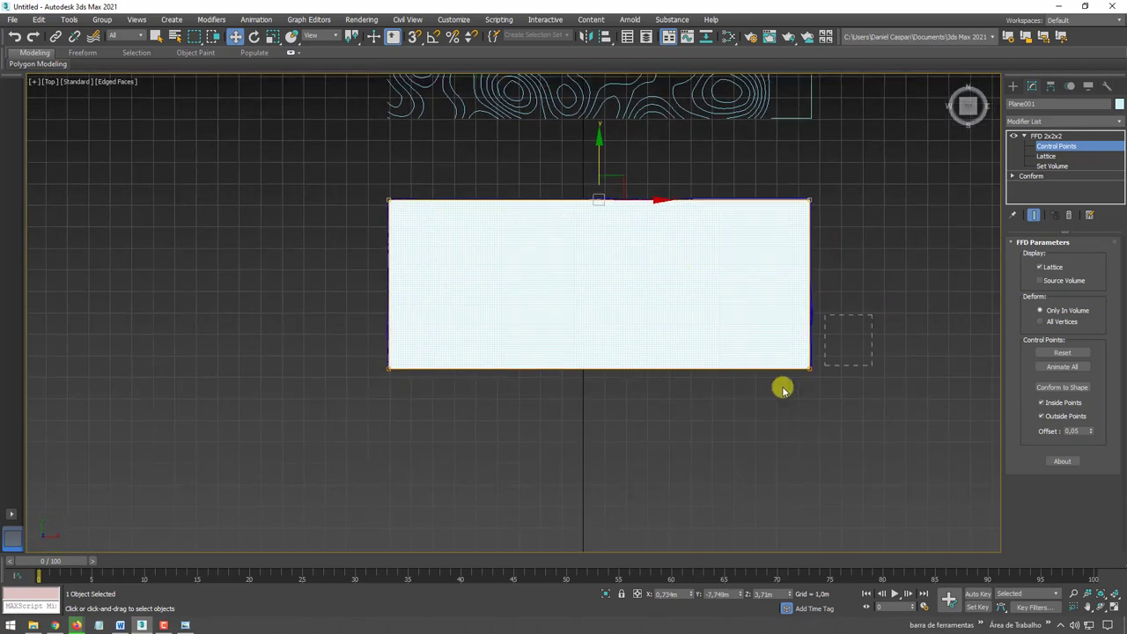
Box-select the bottom control points, pull the plane's bottom edge inward, and exit Control Points.
{"action": "left_click_drag", "start_coordinate": [871, 295], "coordinate": [181, 438]}
{"action": "scroll", "coordinate": [595, 357], "scroll_direction": "up", "scroll_amount": 5}
{"action": "left_click_drag", "start_coordinate": [511, 458], "coordinate": [465, 427]}
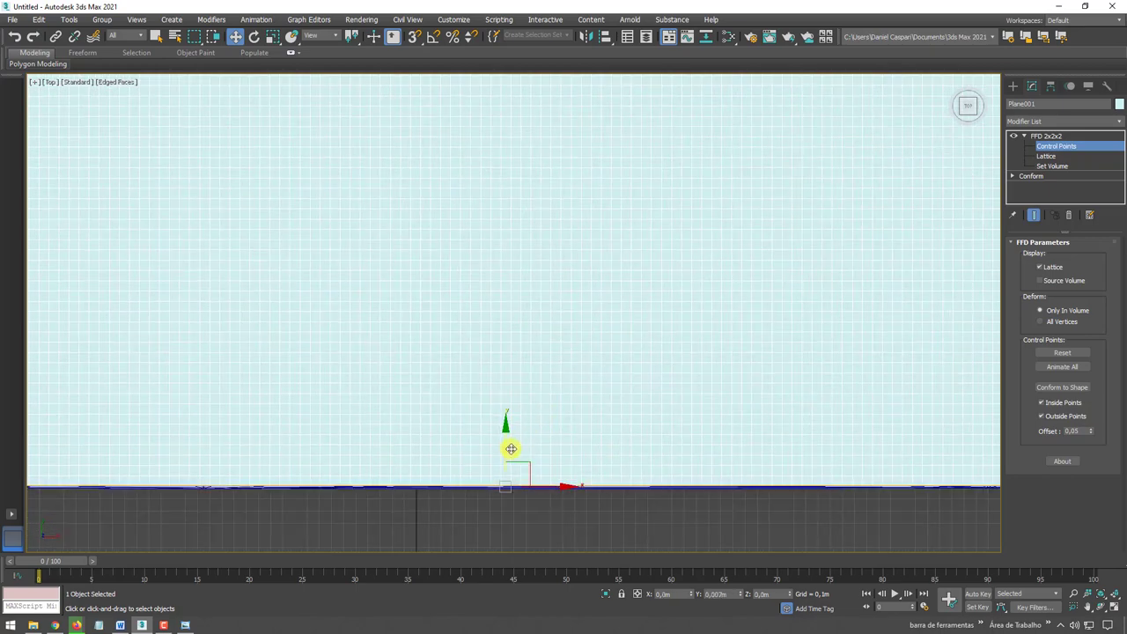
{"action": "middle_click_drag", "start_coordinate": [286, 375], "coordinate": [536, 338]}
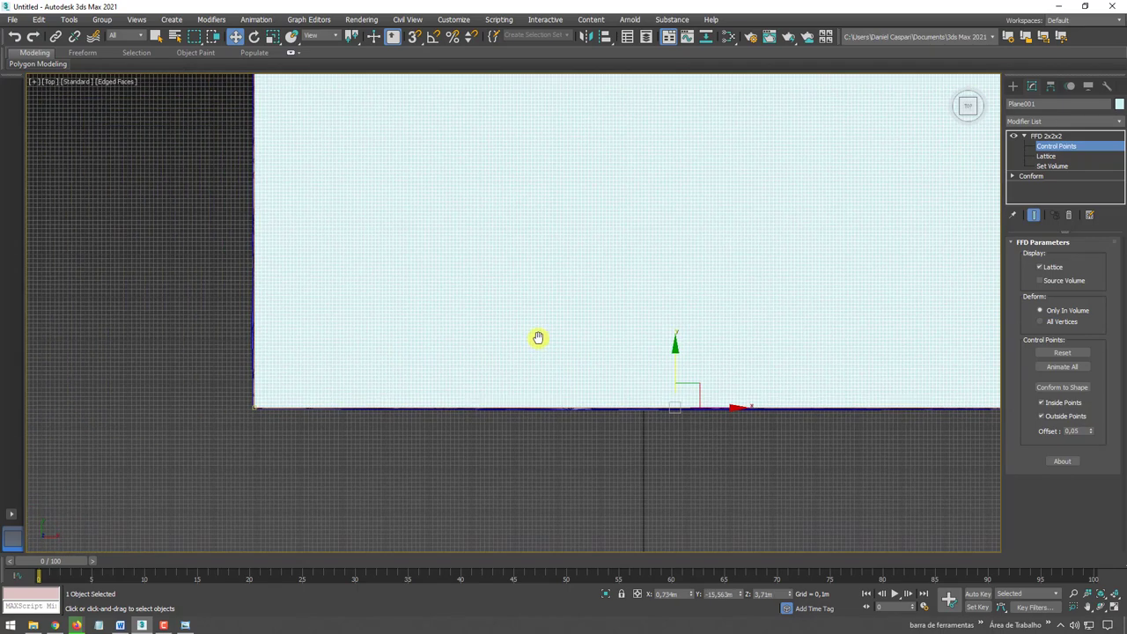
{"action": "scroll", "coordinate": [470, 407], "scroll_direction": "down", "scroll_amount": 2}
{"action": "scroll", "coordinate": [360, 496], "scroll_direction": "down", "scroll_amount": 2}
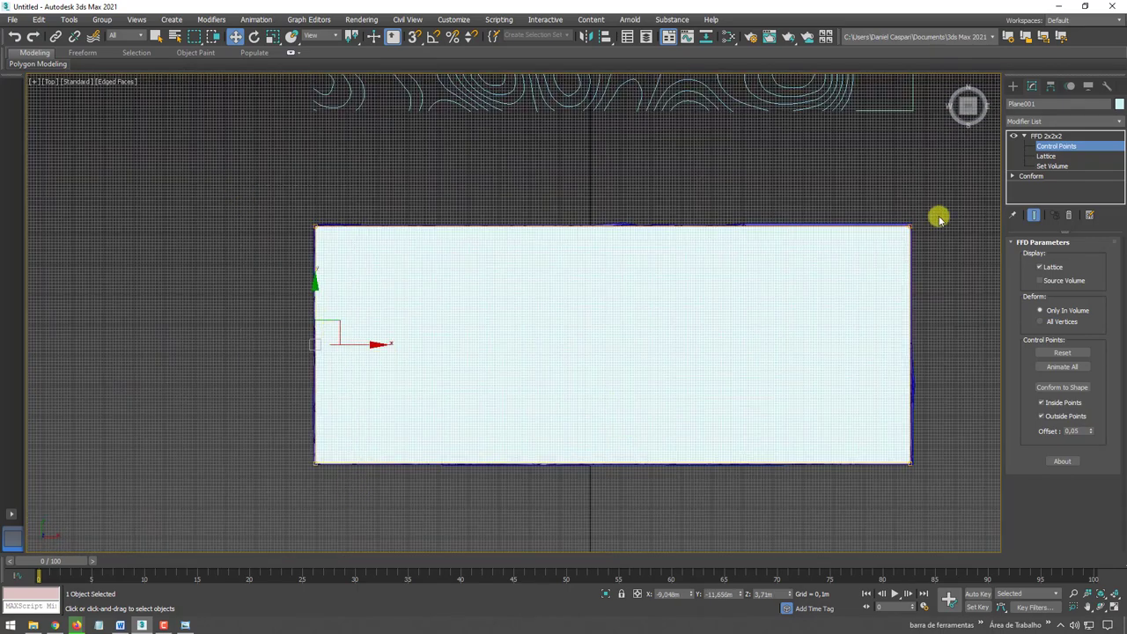
{"action": "left_click", "coordinate": [1046, 137]}
{"action": "middle_click_drag", "start_coordinate": [812, 343], "coordinate": [690, 308]}
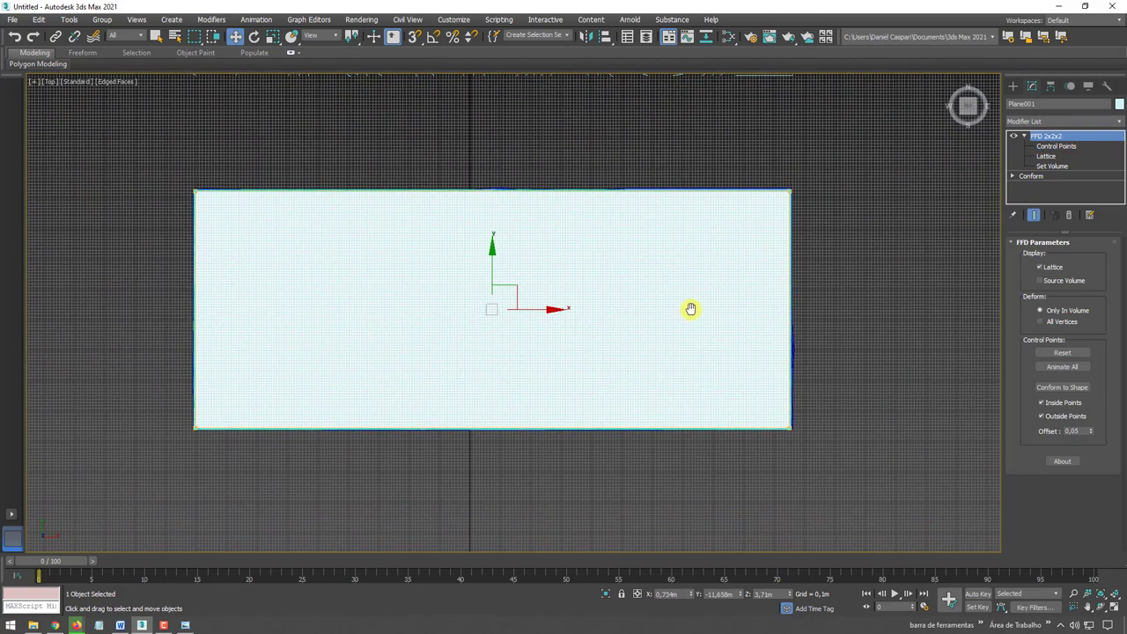
{"action": "left_click", "coordinate": [1012, 85]}
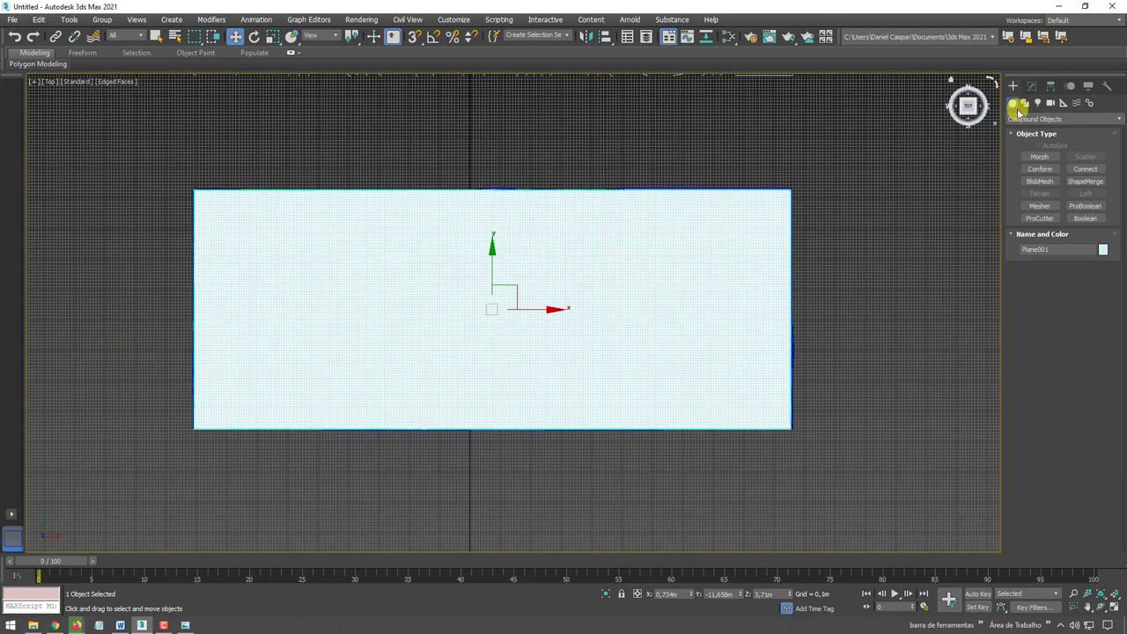
Create a Conform from the adjusted plane with D_Terrain001 as its wrap-to object.
{"action": "left_click", "coordinate": [1039, 169]}
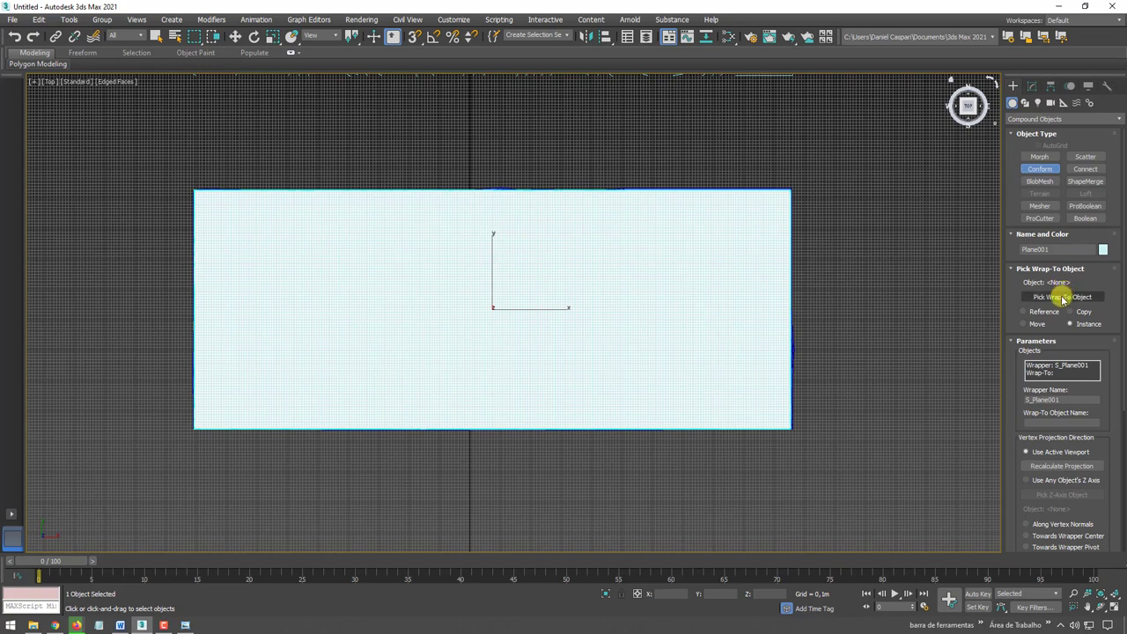
{"action": "left_click", "coordinate": [1063, 298]}
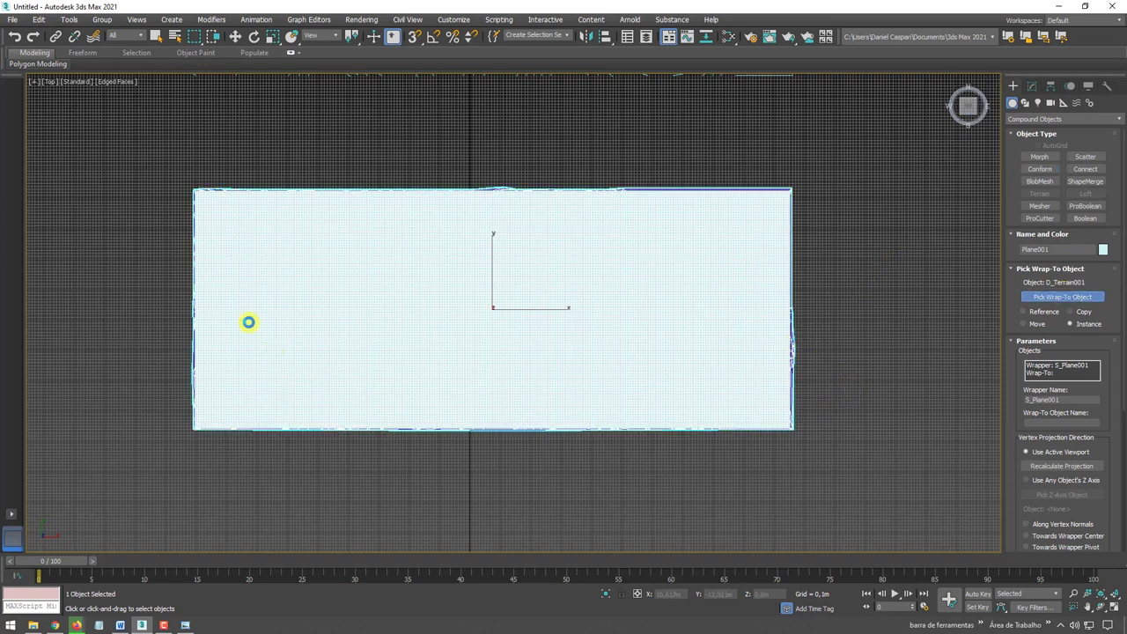
{"action": "left_click", "coordinate": [650, 327]}
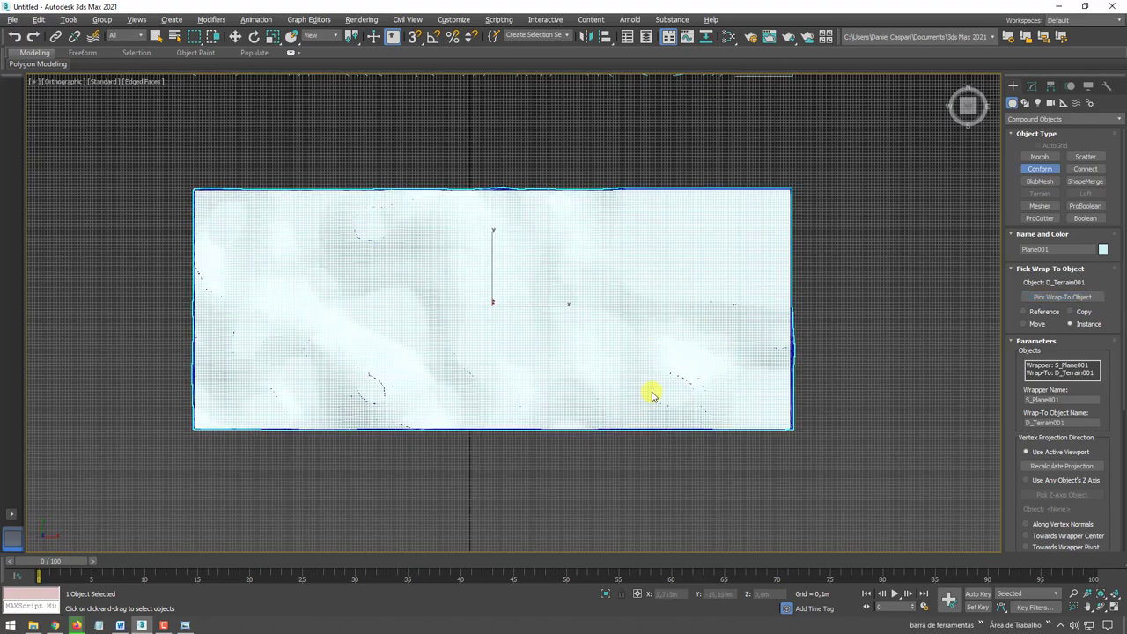
{"action": "mouse_move", "coordinate": [648, 390]}
{"action": "middle_mouse_down", "text": "alt"}
{"action": "mouse_move", "coordinate": [702, 317]}
{"action": "mouse_move", "coordinate": [757, 330]}
{"action": "mouse_move", "coordinate": [750, 347]}
{"action": "middle_mouse_up", "text": "alt"}
Move the conformed plane along X beside the blue terrain and view both at a low angle.
{"action": "key", "text": "w"}
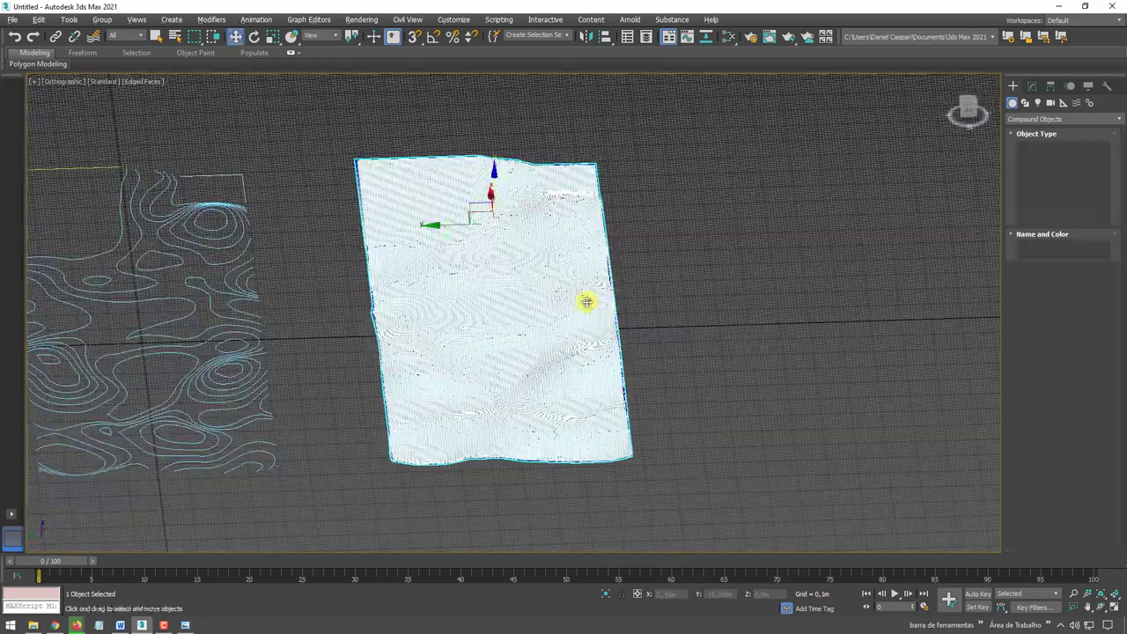
{"action": "mouse_move", "coordinate": [456, 224]}
{"action": "left_mouse_down"}
{"action": "mouse_move", "coordinate": [637, 221]}
{"action": "mouse_move", "coordinate": [787, 249]}
{"action": "left_mouse_up"}
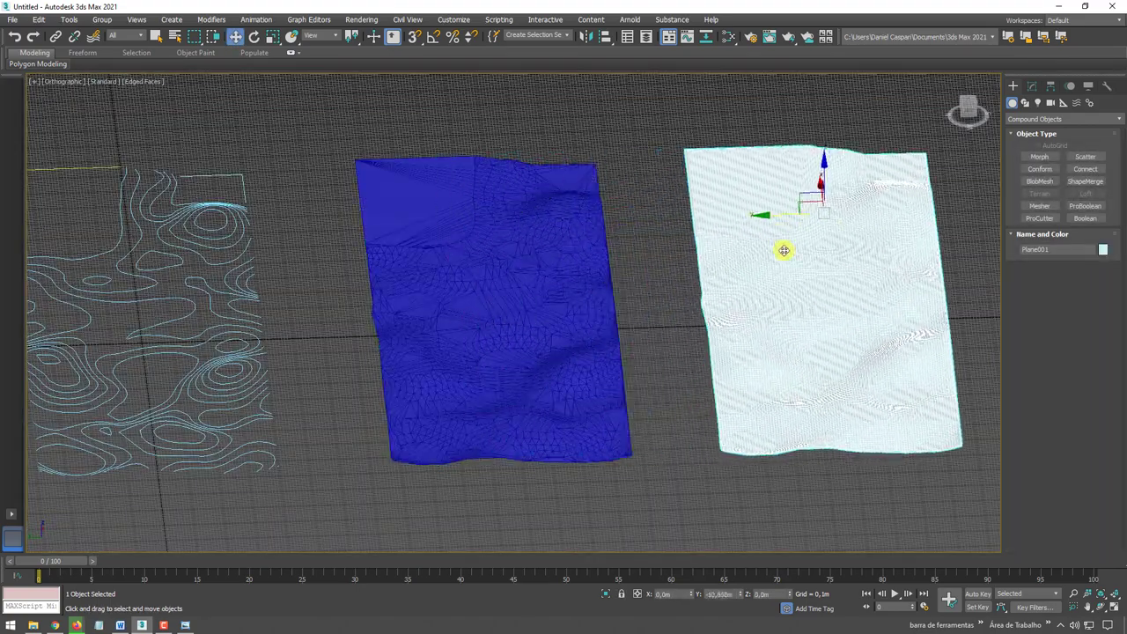
{"action": "middle_click_drag", "start_coordinate": [787, 249], "coordinate": [771, 318], "text": "alt"}
{"action": "middle_click_drag", "start_coordinate": [861, 326], "coordinate": [784, 403], "text": "alt"}
{"action": "key", "text": "p"}
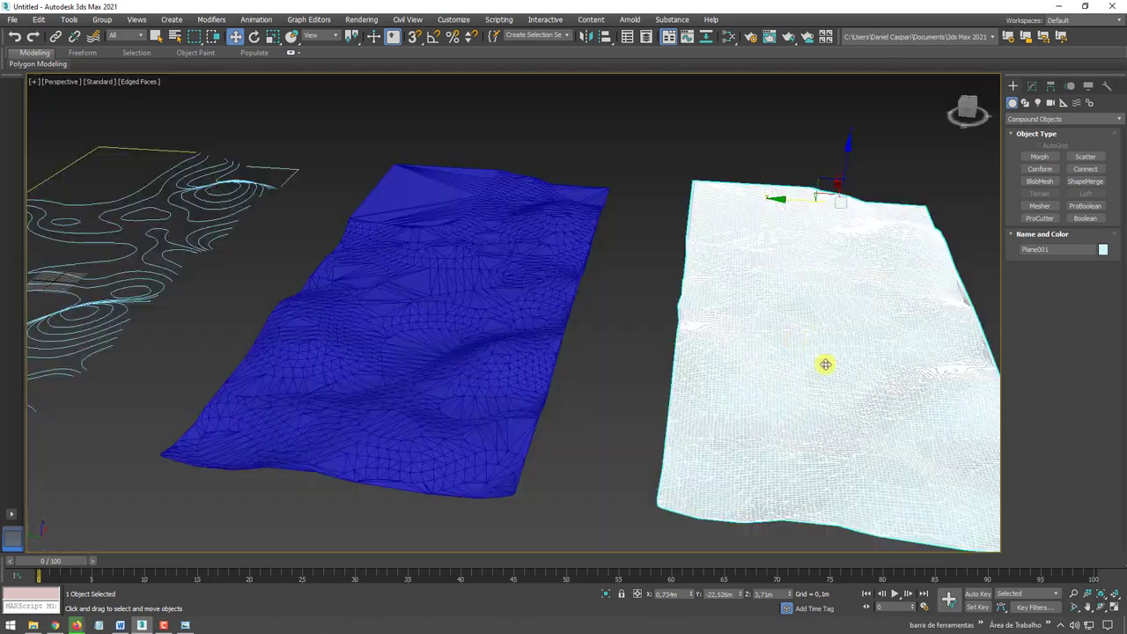
{"action": "middle_click_drag", "start_coordinate": [822, 364], "coordinate": [719, 371], "text": "alt"}
Toggle Edged Faces (F4) while selecting the terrain and the plane to compare their meshes.
{"action": "key", "text": "F4"}
{"action": "mouse_move", "coordinate": [828, 342]}
{"action": "middle_mouse_down", "text": "alt"}
{"action": "mouse_move", "coordinate": [762, 340]}
{"action": "mouse_move", "coordinate": [822, 332]}
{"action": "mouse_move", "coordinate": [857, 353]}
{"action": "middle_mouse_up", "text": "alt"}
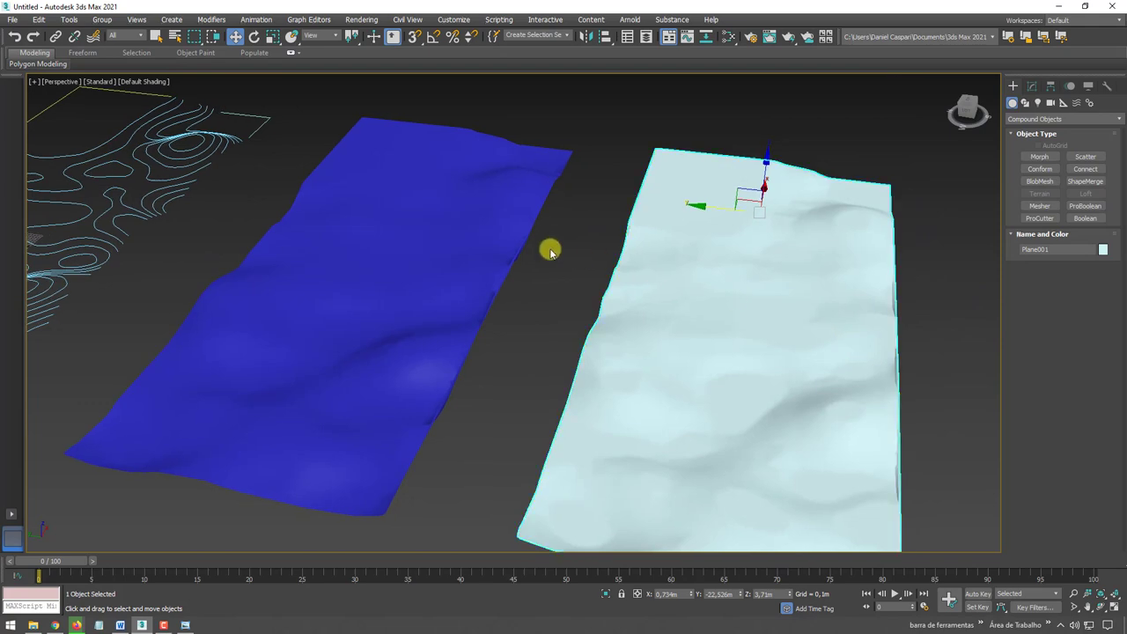
{"action": "left_click", "coordinate": [442, 364]}
{"action": "key", "text": "F4"}
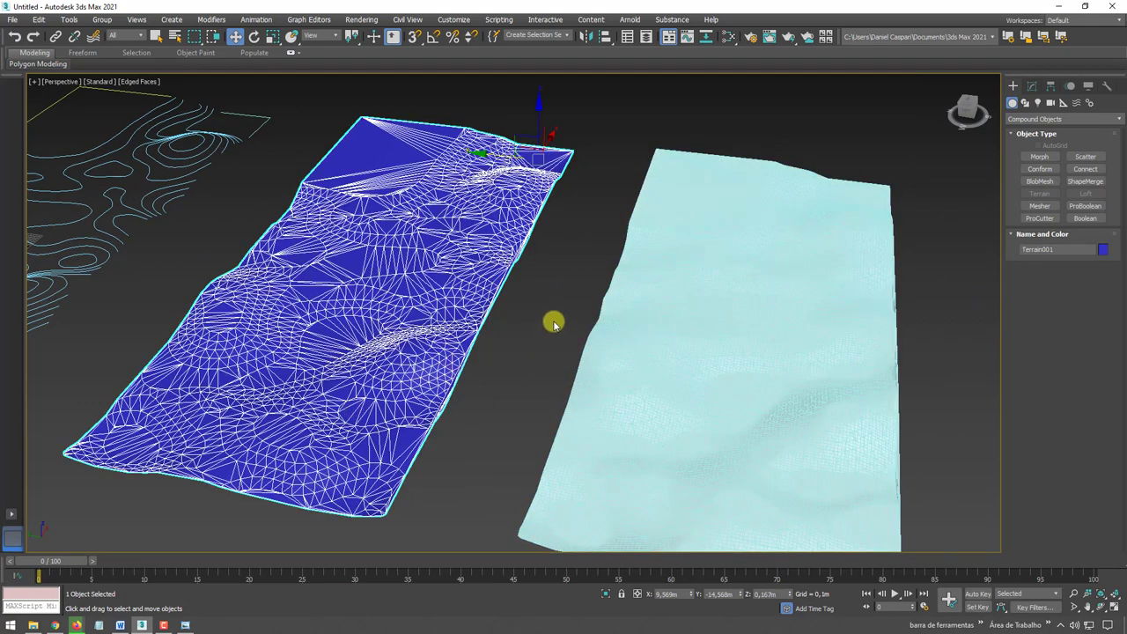
{"action": "left_click", "coordinate": [661, 370]}
{"action": "key", "text": "F4"}
{"action": "middle_click_drag", "start_coordinate": [810, 378], "coordinate": [684, 334], "text": "alt"}
{"action": "key", "text": "F4"}
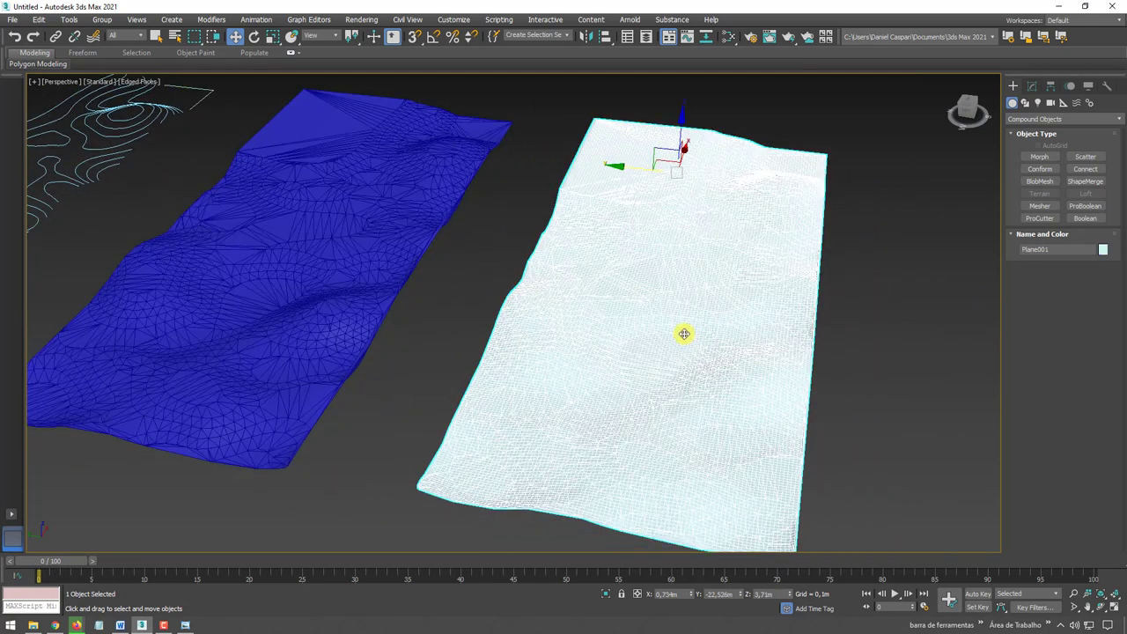
Look down on both surfaces and bring up the plane's right-click quad menu.
{"action": "mouse_move", "coordinate": [662, 293]}
{"action": "middle_mouse_down", "text": "alt"}
{"action": "mouse_move", "coordinate": [664, 349]}
{"action": "mouse_move", "coordinate": [641, 295]}
{"action": "mouse_move", "coordinate": [610, 269]}
{"action": "mouse_move", "coordinate": [672, 244]}
{"action": "mouse_move", "coordinate": [660, 357]}
{"action": "mouse_move", "coordinate": [700, 294]}
{"action": "mouse_move", "coordinate": [631, 320]}
{"action": "mouse_move", "coordinate": [611, 300]}
{"action": "middle_mouse_up", "text": "alt"}
{"action": "scroll", "coordinate": [644, 294], "scroll_direction": "down", "scroll_amount": 3}
{"action": "scroll", "coordinate": [646, 294], "scroll_direction": "up", "scroll_amount": 8}
{"action": "scroll", "coordinate": [647, 294], "scroll_direction": "down", "scroll_amount": 2}
{"action": "scroll", "coordinate": [625, 329], "scroll_direction": "down", "scroll_amount": 5}
{"action": "scroll", "coordinate": [644, 255], "scroll_direction": "up", "scroll_amount": 3}
{"action": "scroll", "coordinate": [700, 294], "scroll_direction": "down", "scroll_amount": 5}
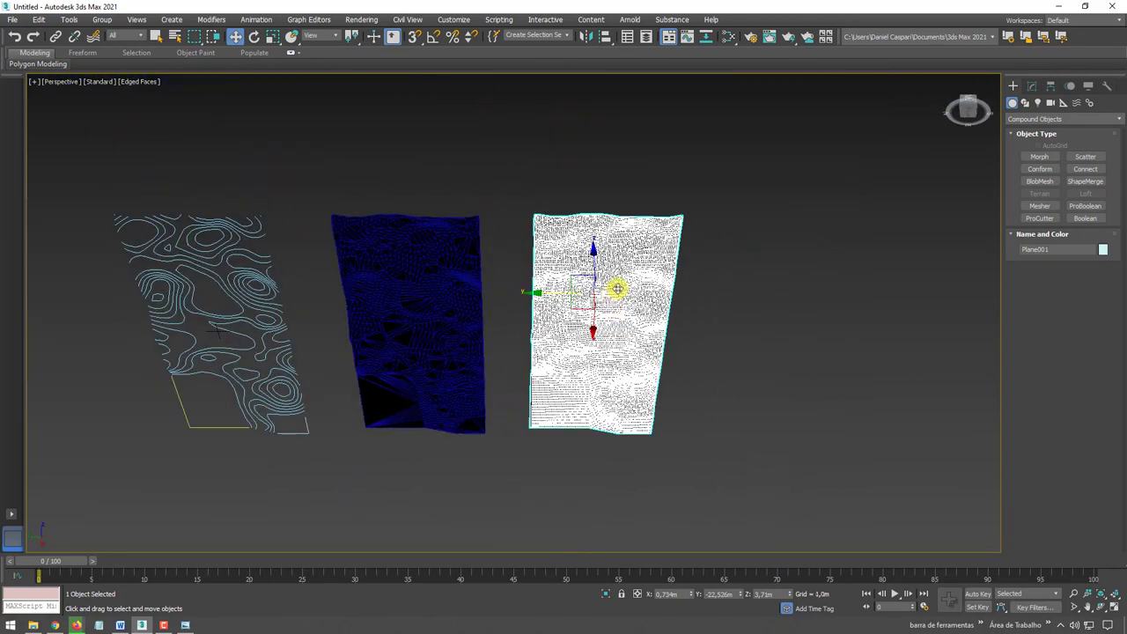
{"action": "right_click", "coordinate": [617, 289]}
Convert Plane001 to Editable Poly and delete its extra 2618-polygon terrain element.
{"action": "left_click", "coordinate": [761, 423]}
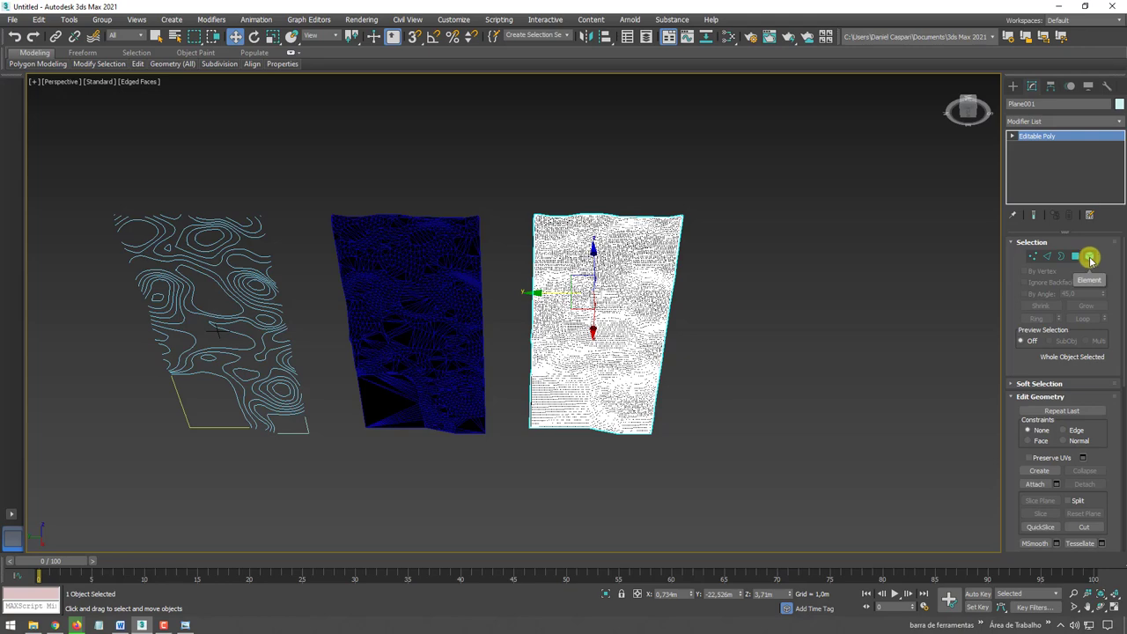
{"action": "left_click", "coordinate": [1089, 257]}
{"action": "left_click", "coordinate": [569, 321]}
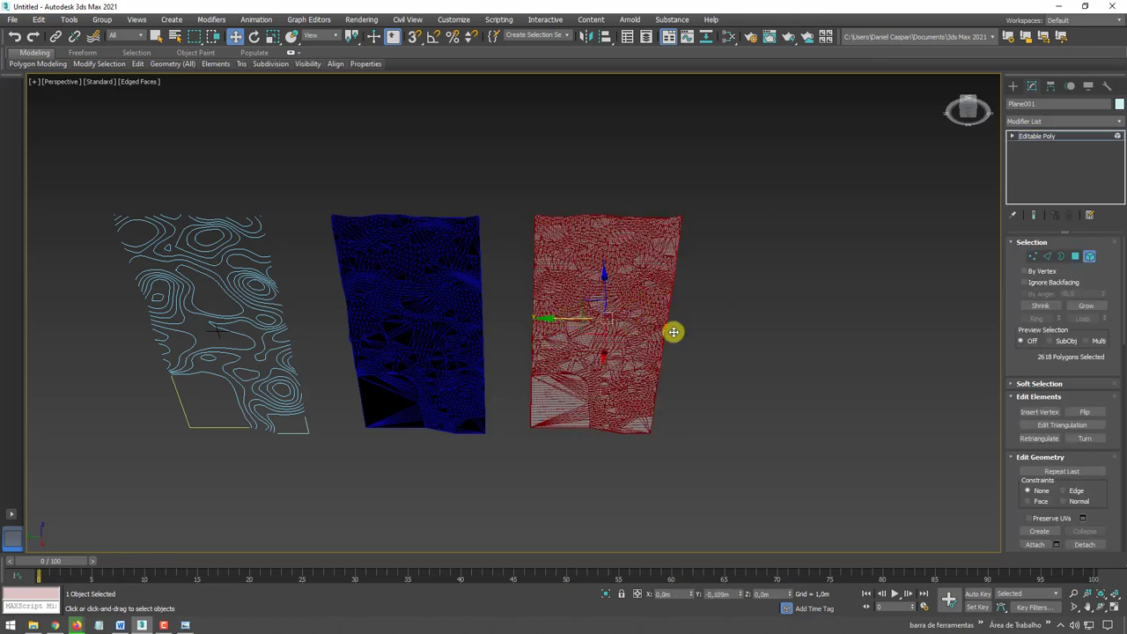
{"action": "left_click_drag", "start_coordinate": [673, 331], "coordinate": [701, 329], "text": "shift"}
{"action": "middle_click_drag", "start_coordinate": [684, 335], "coordinate": [702, 413], "text": "alt"}
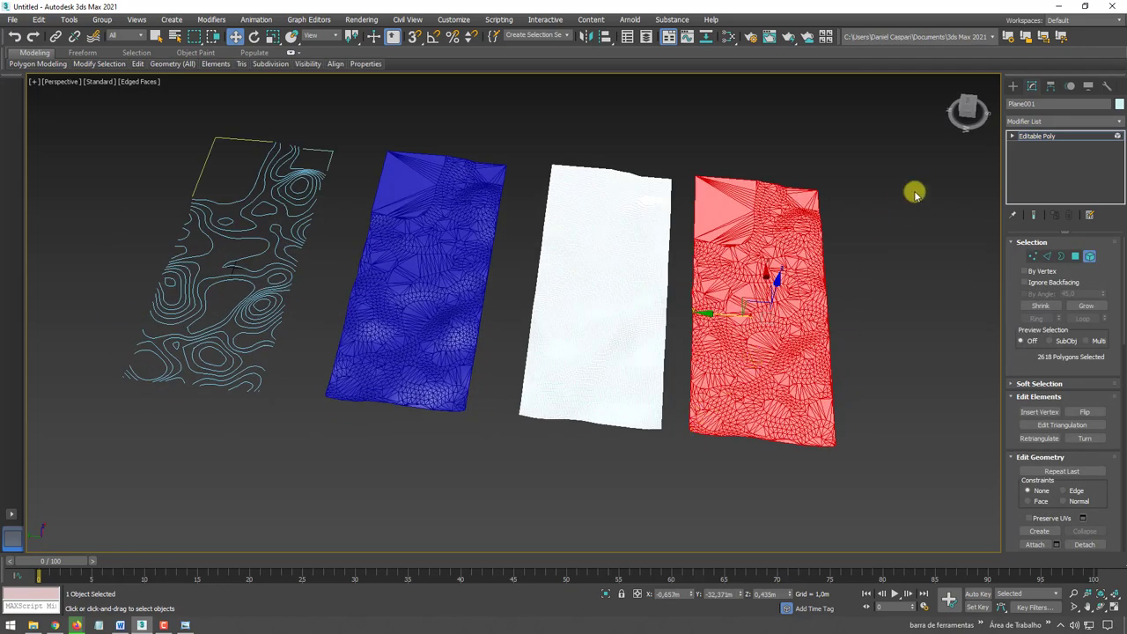
{"action": "key", "text": "Delete"}
{"action": "left_click", "coordinate": [1030, 136]}
{"action": "mouse_move", "coordinate": [636, 279]}
{"action": "middle_mouse_down", "text": "alt"}
{"action": "mouse_move", "coordinate": [648, 315]}
{"action": "mouse_move", "coordinate": [599, 251]}
{"action": "mouse_move", "coordinate": [641, 289]}
{"action": "mouse_move", "coordinate": [606, 294]}
{"action": "mouse_move", "coordinate": [642, 260]}
{"action": "mouse_move", "coordinate": [674, 291]}
{"action": "mouse_move", "coordinate": [648, 282]}
{"action": "middle_mouse_up", "text": "alt"}
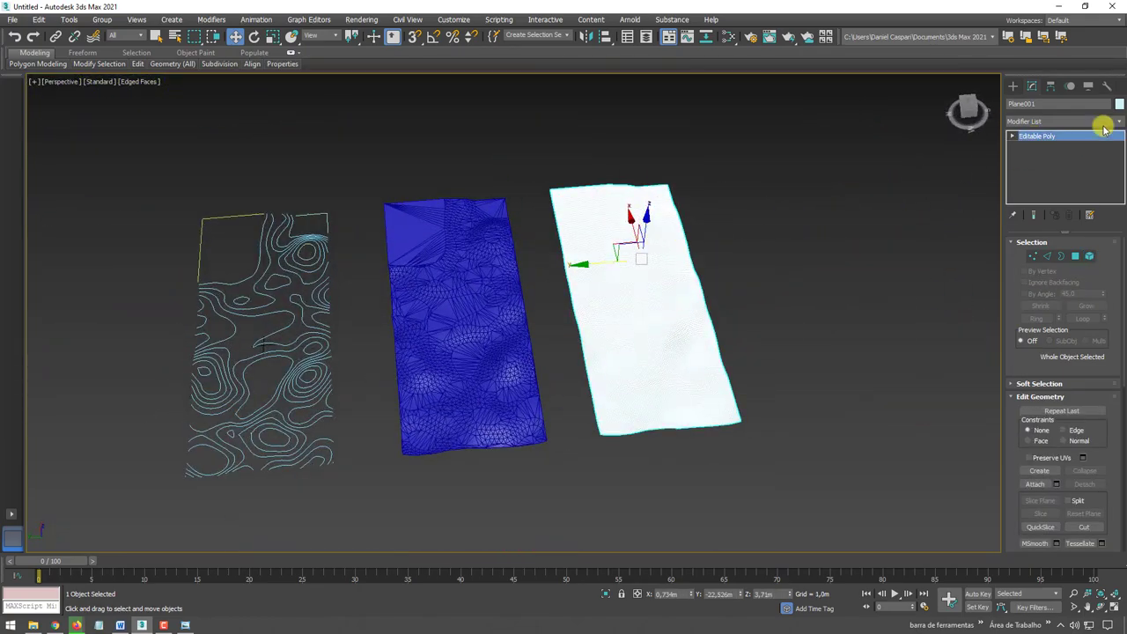
Create a red 21,621m by 25,491m plane with 1×1 segments beneath both terrains.
{"action": "left_click", "coordinate": [1014, 87]}
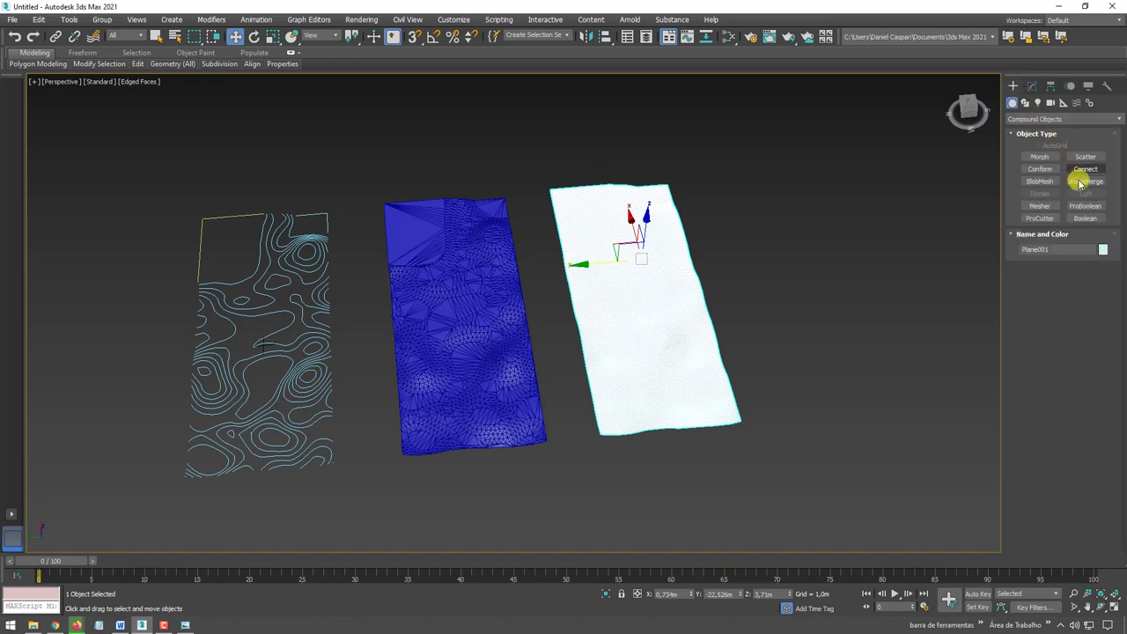
{"action": "left_click", "coordinate": [1026, 119]}
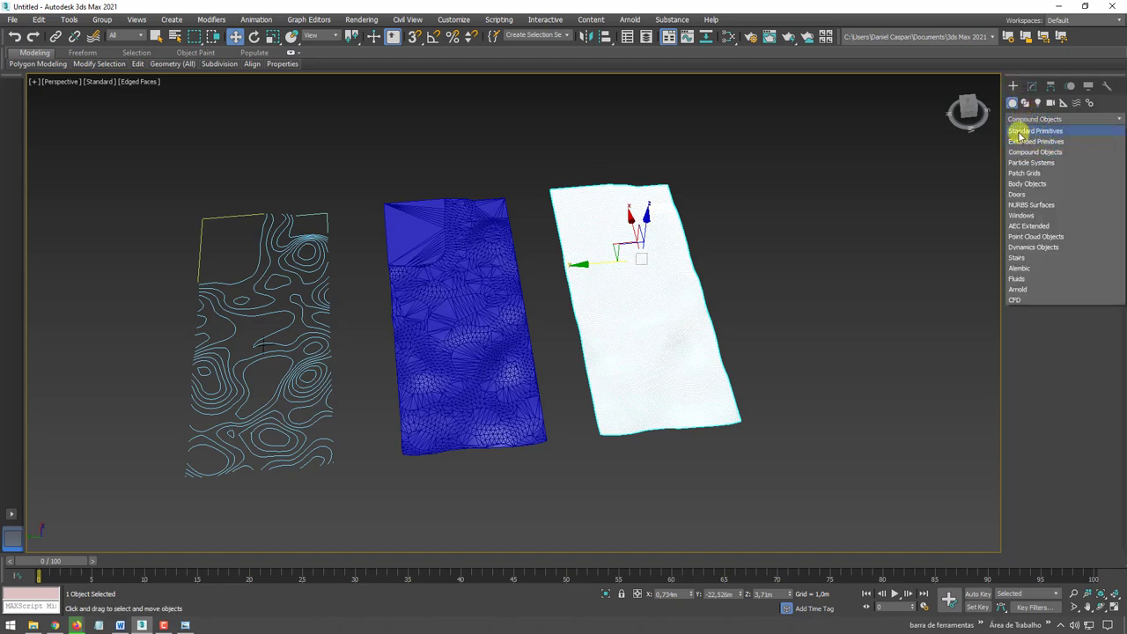
{"action": "left_click", "coordinate": [1022, 131]}
{"action": "left_click", "coordinate": [1084, 207]}
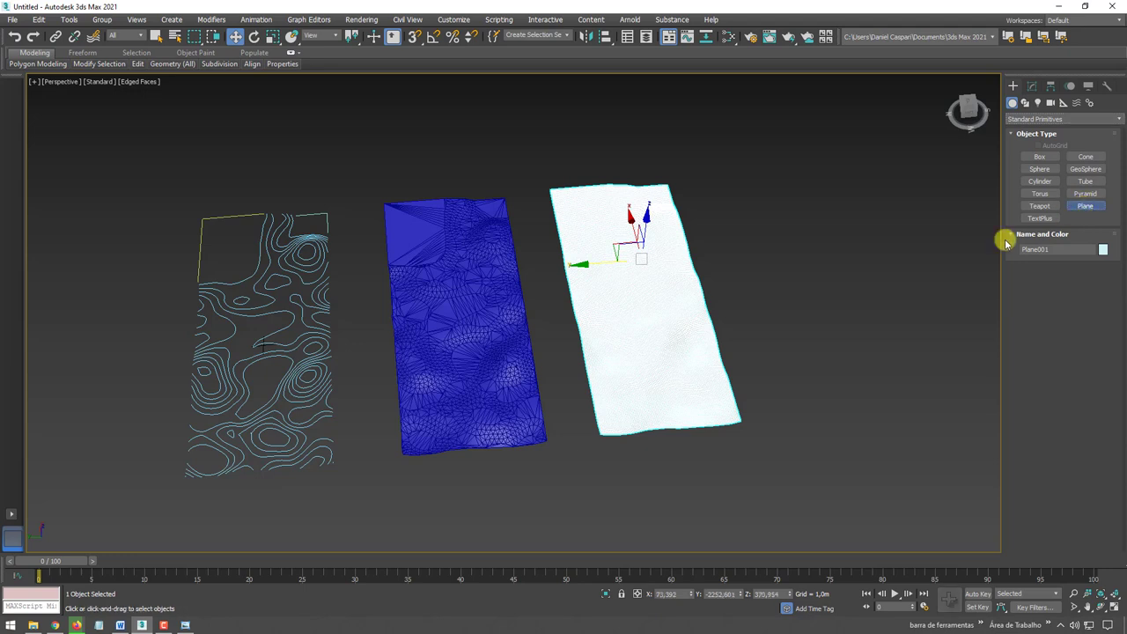
{"action": "left_click_drag", "start_coordinate": [370, 187], "coordinate": [789, 471]}
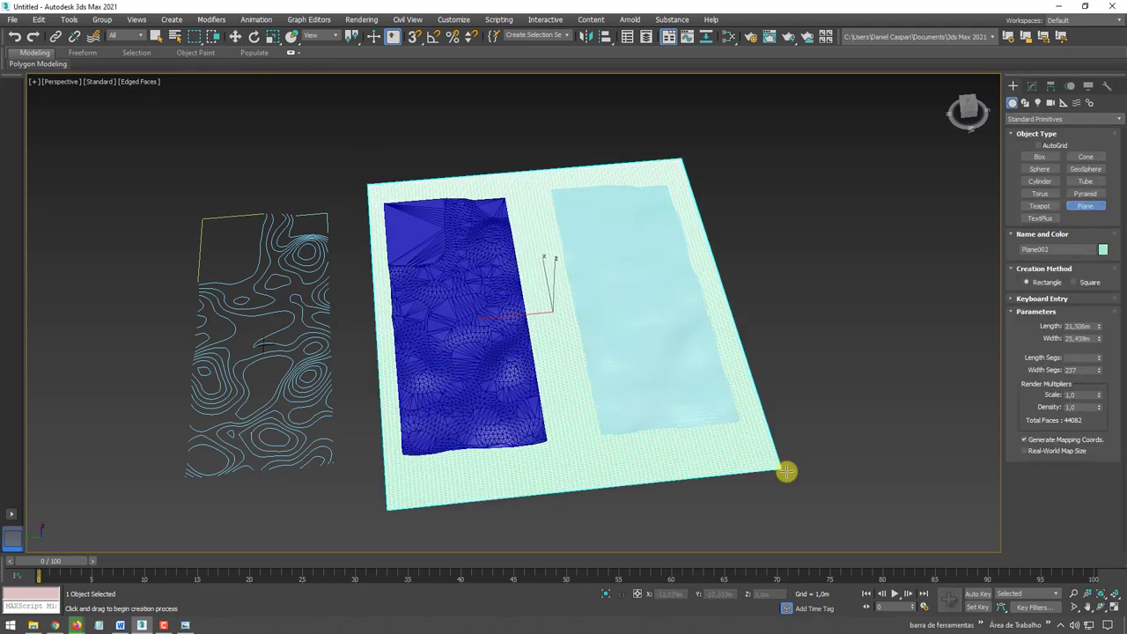
{"action": "right_click", "coordinate": [1098, 370]}
{"action": "left_click", "coordinate": [1103, 251]}
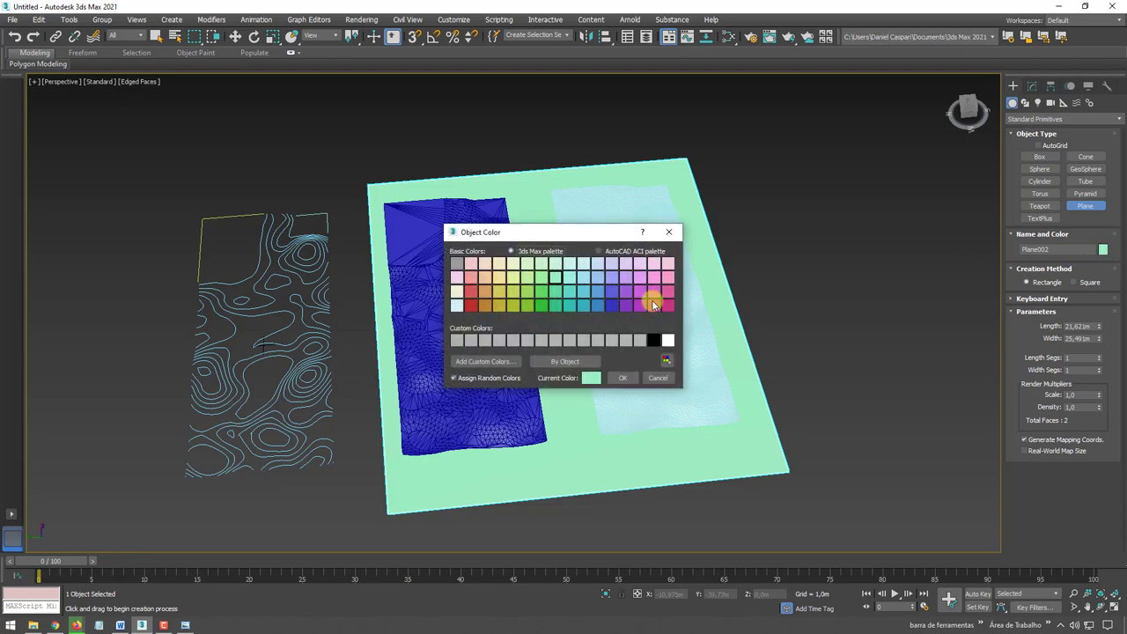
{"action": "left_click", "coordinate": [621, 378]}
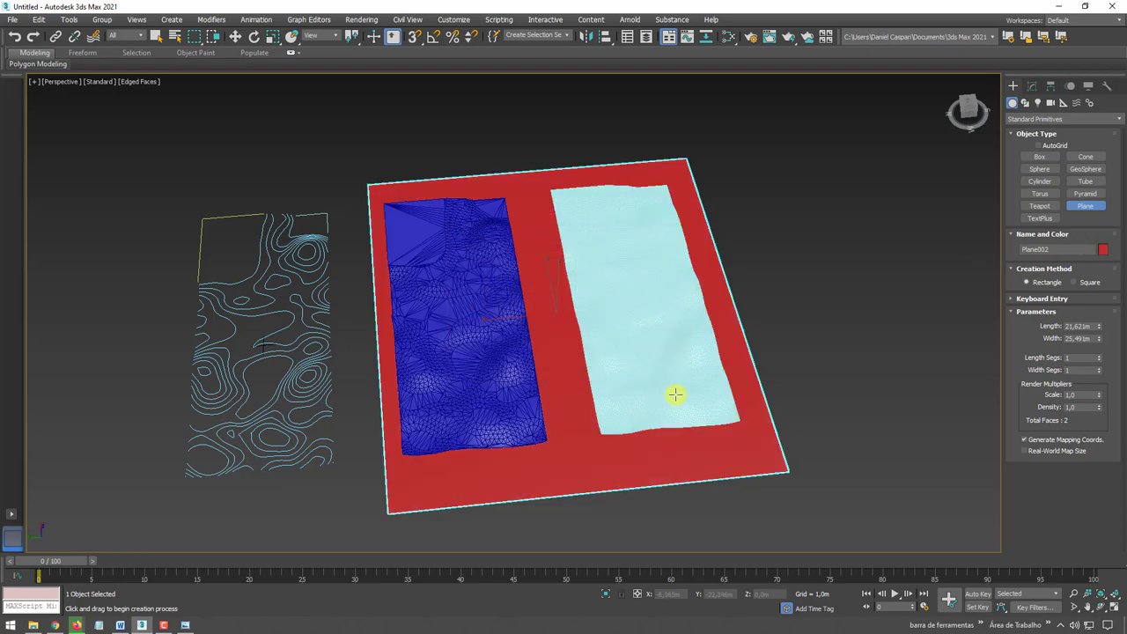
{"action": "mouse_move", "coordinate": [746, 463]}
{"action": "middle_mouse_down", "text": "alt"}
{"action": "mouse_move", "coordinate": [704, 368]}
{"action": "mouse_move", "coordinate": [506, 309]}
{"action": "mouse_move", "coordinate": [617, 301]}
{"action": "mouse_move", "coordinate": [650, 326]}
{"action": "middle_mouse_up", "text": "alt"}
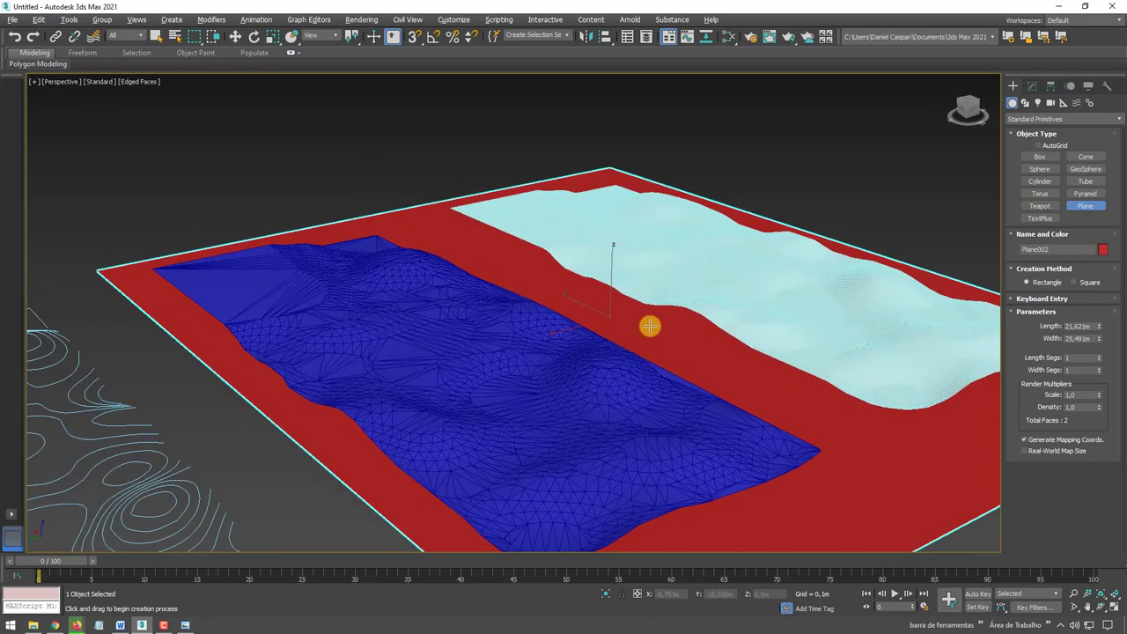
Raise the red plane through both terrains as a water-level preview, then hide it and select Plane001.
{"action": "scroll", "coordinate": [656, 341], "scroll_direction": "down", "scroll_amount": 5}
{"action": "mouse_move", "coordinate": [689, 385]}
{"action": "middle_mouse_down", "text": "alt"}
{"action": "mouse_move", "coordinate": [448, 313]}
{"action": "mouse_move", "coordinate": [516, 284]}
{"action": "middle_mouse_up", "text": "alt"}
{"action": "scroll", "coordinate": [565, 310], "scroll_direction": "up", "scroll_amount": 5}
{"action": "key", "text": "w"}
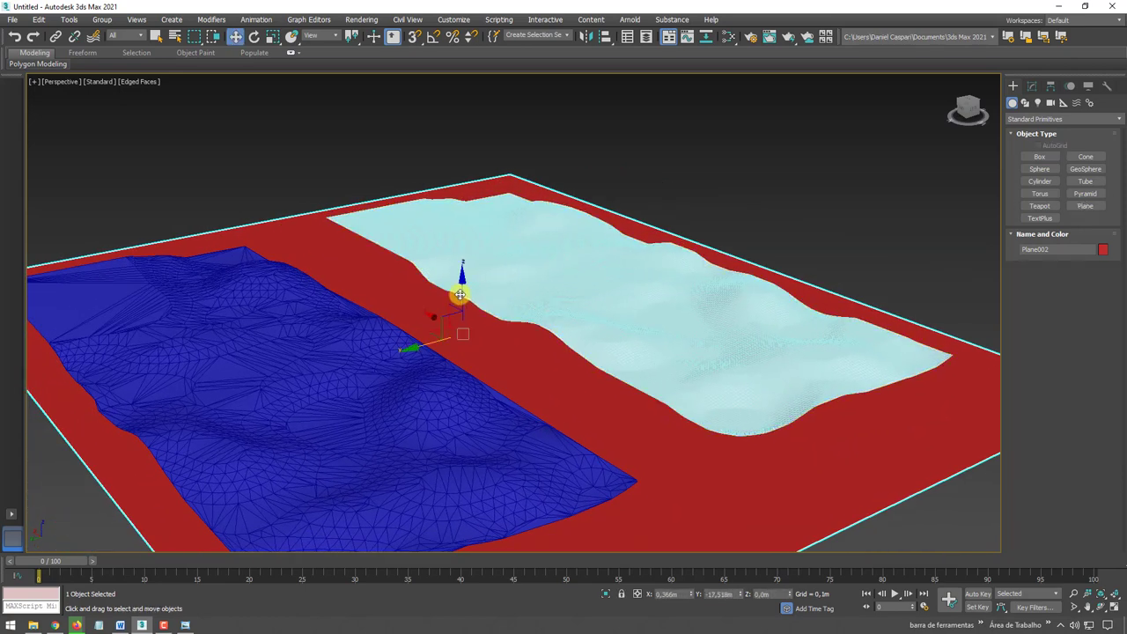
{"action": "left_click_drag", "start_coordinate": [461, 293], "coordinate": [541, 282]}
{"action": "mouse_move", "coordinate": [541, 282]}
{"action": "middle_mouse_down", "text": "alt"}
{"action": "mouse_move", "coordinate": [515, 292]}
{"action": "mouse_move", "coordinate": [479, 277]}
{"action": "middle_mouse_up", "text": "alt"}
{"action": "left_click_drag", "start_coordinate": [463, 284], "coordinate": [458, 283]}
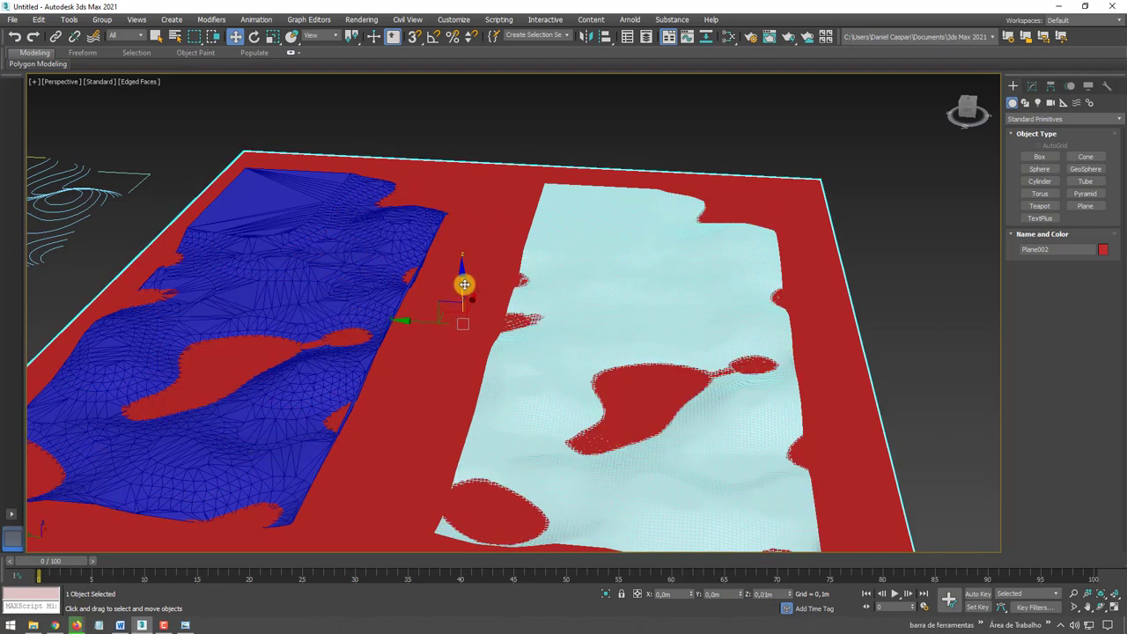
{"action": "scroll", "coordinate": [303, 286], "scroll_direction": "down", "scroll_amount": 3}
{"action": "scroll", "coordinate": [699, 304], "scroll_direction": "down", "scroll_amount": 3}
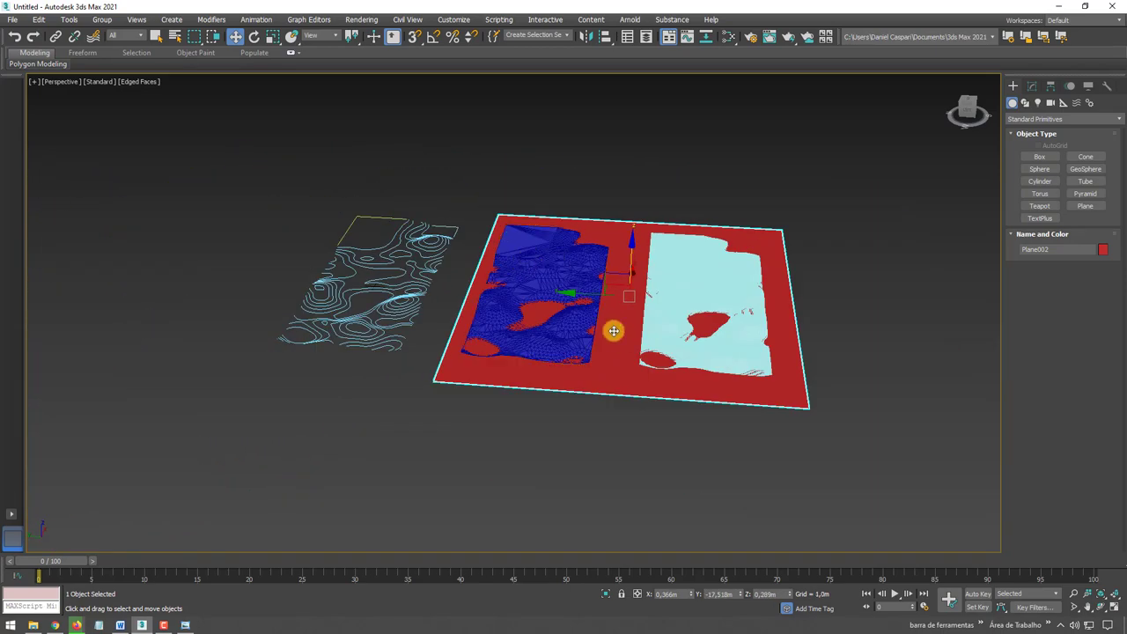
{"action": "key", "text": "Delete"}
{"action": "left_click", "coordinate": [733, 326]}
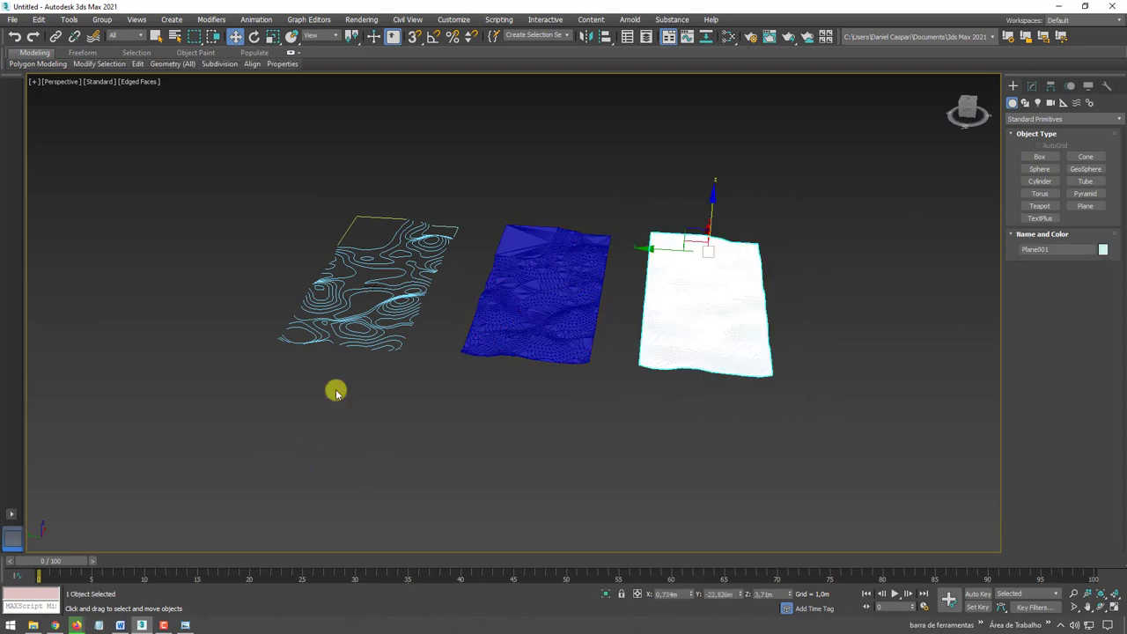
{"action": "middle_click_drag", "start_coordinate": [712, 295], "coordinate": [642, 317]}
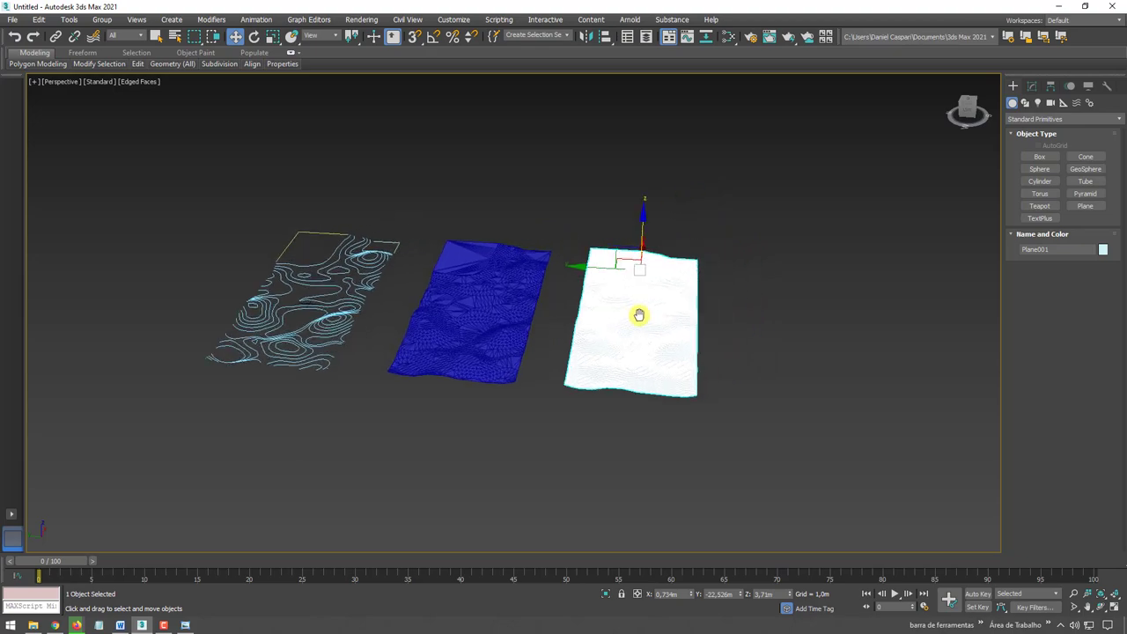
{"action": "scroll", "coordinate": [670, 334], "scroll_direction": "up", "scroll_amount": 3}
{"action": "mouse_move", "coordinate": [696, 353]}
{"action": "middle_mouse_down", "text": "alt"}
{"action": "mouse_move", "coordinate": [633, 390]}
{"action": "mouse_move", "coordinate": [582, 363]}
{"action": "mouse_move", "coordinate": [83, 367]}
{"action": "middle_mouse_up", "text": "alt"}
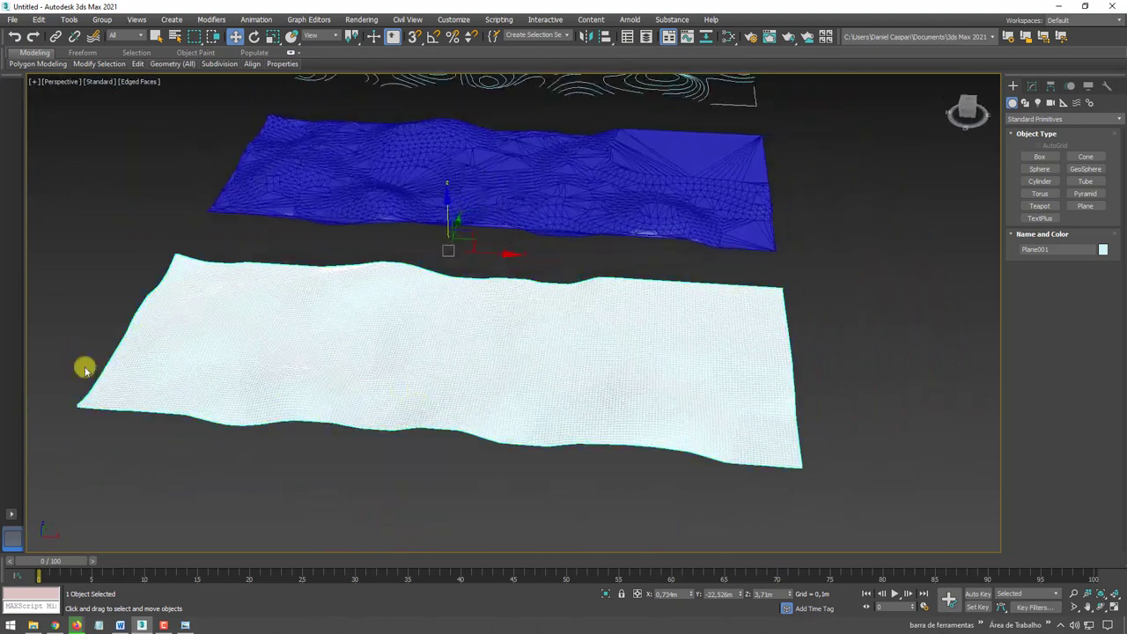
{"action": "scroll", "coordinate": [395, 335], "scroll_direction": "down", "scroll_amount": 3}
{"action": "mouse_move", "coordinate": [395, 335]}
{"action": "middle_mouse_down", "text": "alt"}
{"action": "mouse_move", "coordinate": [418, 367]}
{"action": "mouse_move", "coordinate": [381, 356]}
{"action": "middle_mouse_up", "text": "alt"}
{"action": "scroll", "coordinate": [382, 356], "scroll_direction": "up", "scroll_amount": 3}
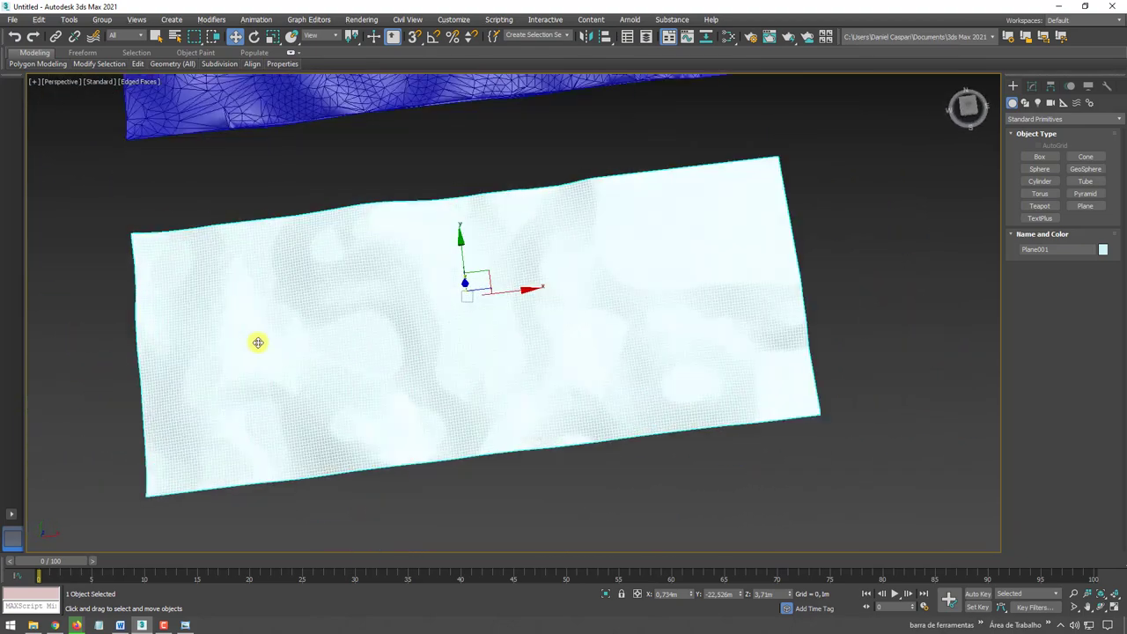
{"action": "scroll", "coordinate": [786, 255], "scroll_direction": "down", "scroll_amount": 3}
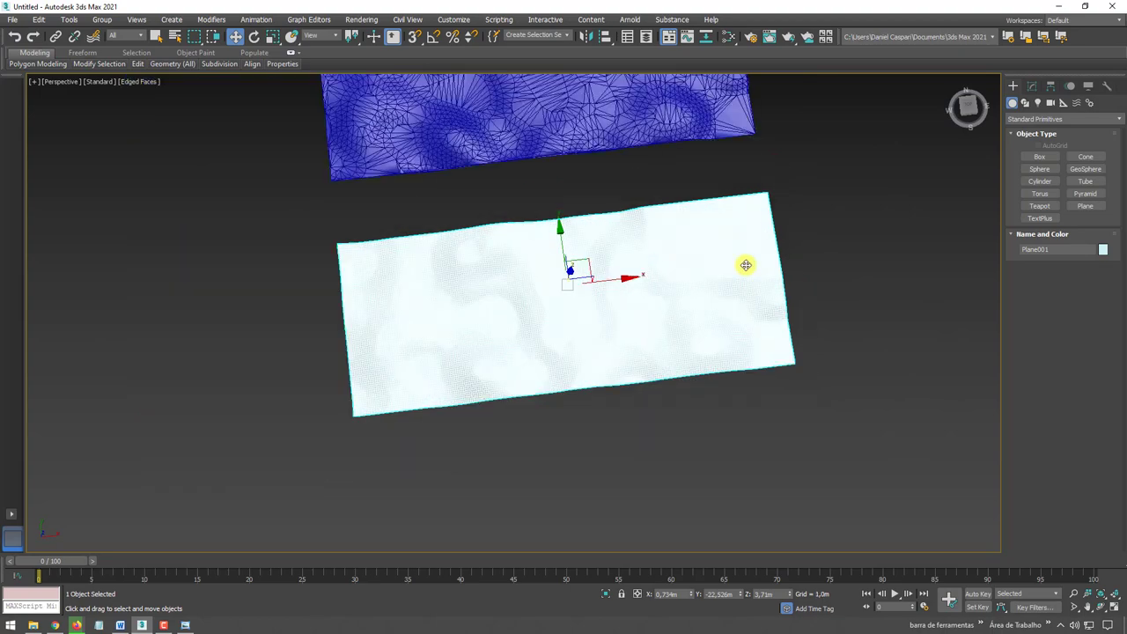
{"action": "scroll", "coordinate": [745, 262], "scroll_direction": "down", "scroll_amount": 2}
{"action": "middle_click_drag", "start_coordinate": [740, 309], "coordinate": [780, 264], "text": "alt"}
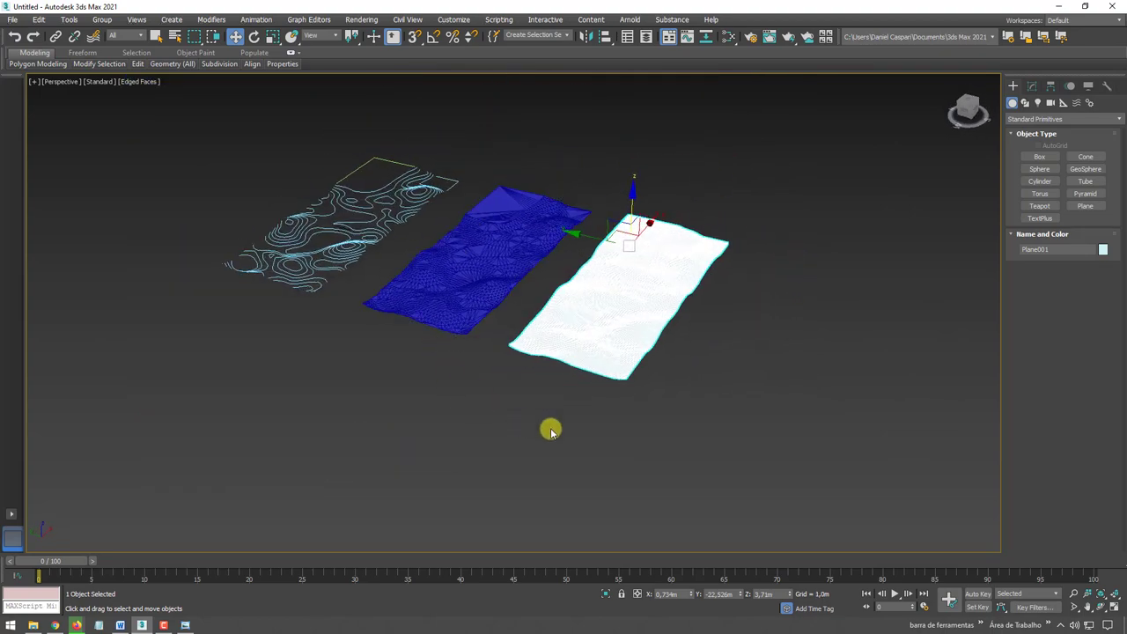
{"action": "scroll", "coordinate": [780, 391], "scroll_direction": "up", "scroll_amount": 2}
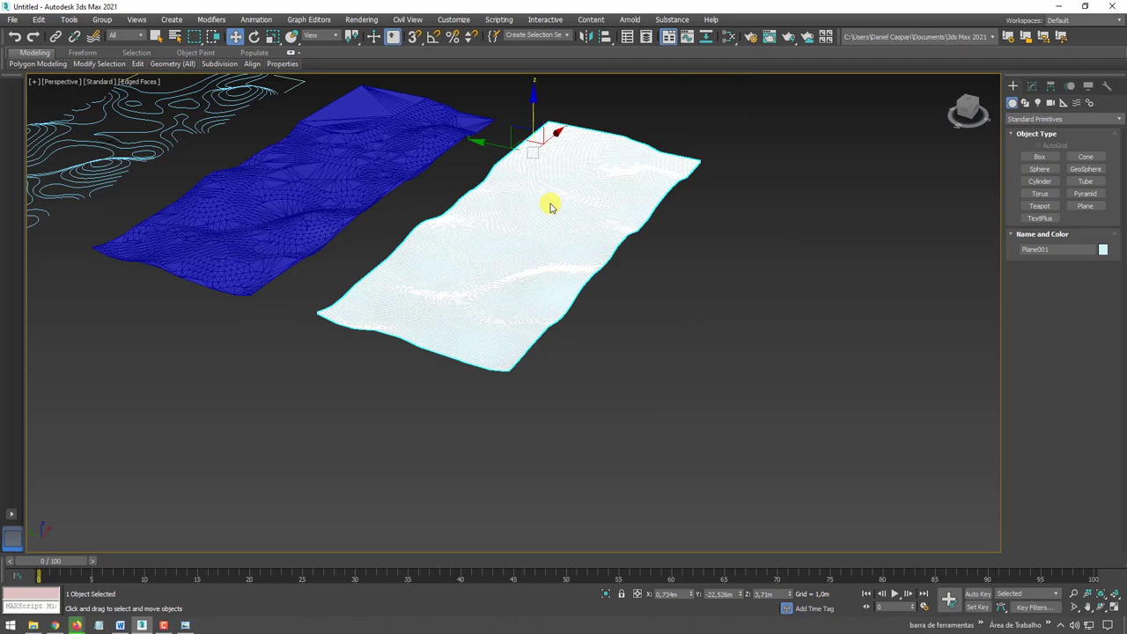
{"action": "left_click", "coordinate": [707, 296]}
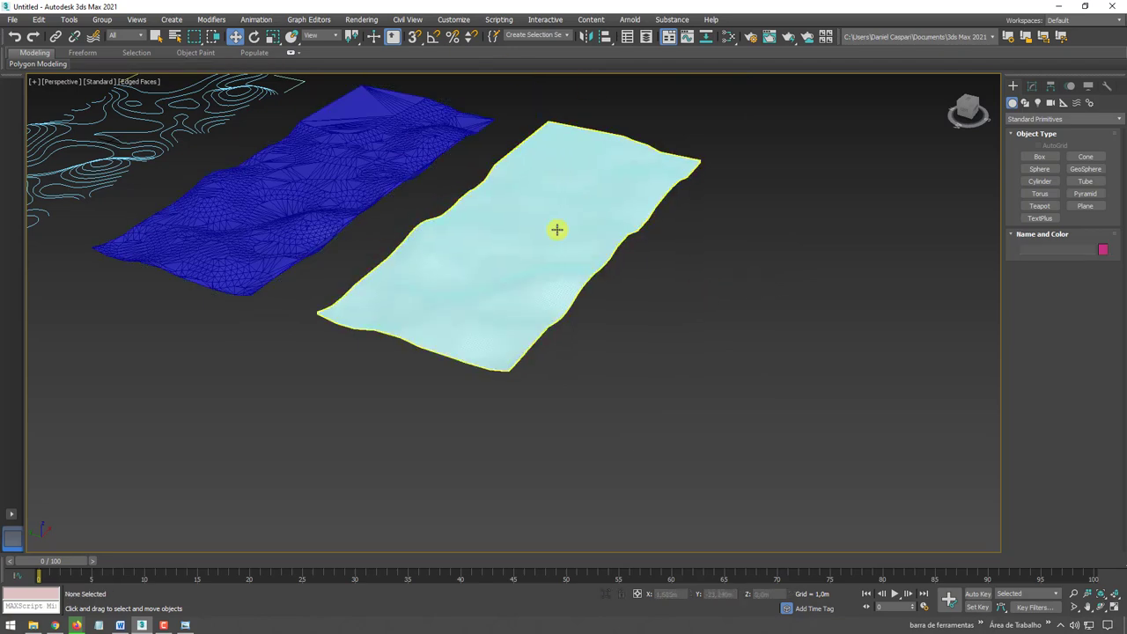
{"action": "scroll", "coordinate": [636, 277], "scroll_direction": "down", "scroll_amount": 2}
{"action": "scroll", "coordinate": [644, 276], "scroll_direction": "down", "scroll_amount": 3}
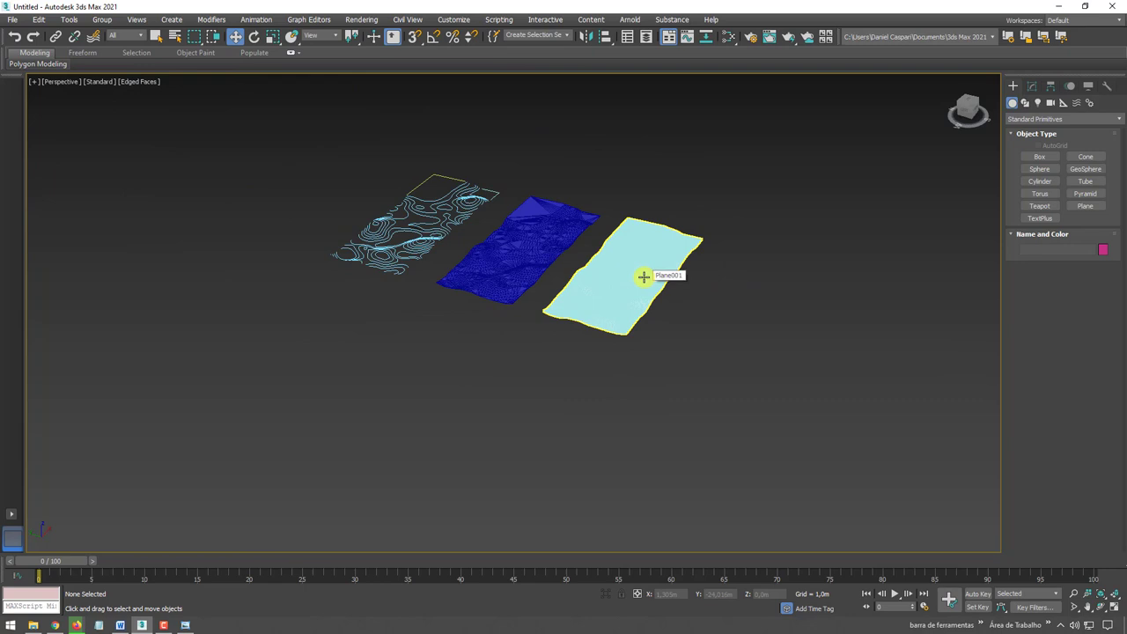
{"action": "middle_click_drag", "start_coordinate": [637, 256], "coordinate": [880, 181], "text": "alt"}
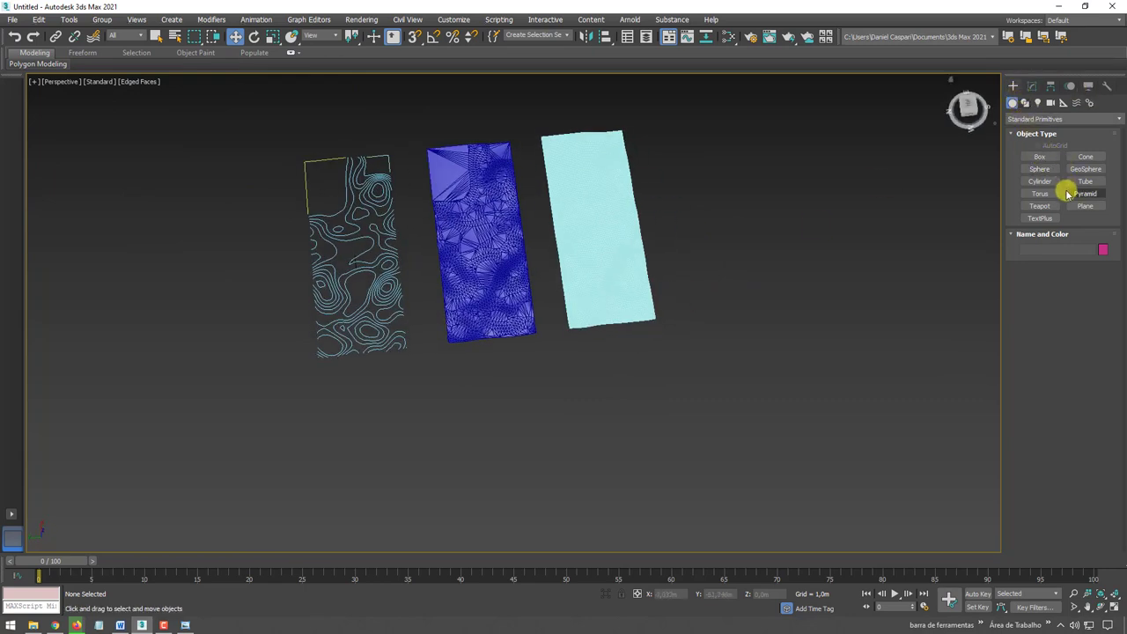
Draw a 0.965m by 19.725m strip plane lengthwise across the terrain in Top view.
{"action": "left_click", "coordinate": [1079, 208]}
{"action": "key", "text": "t"}
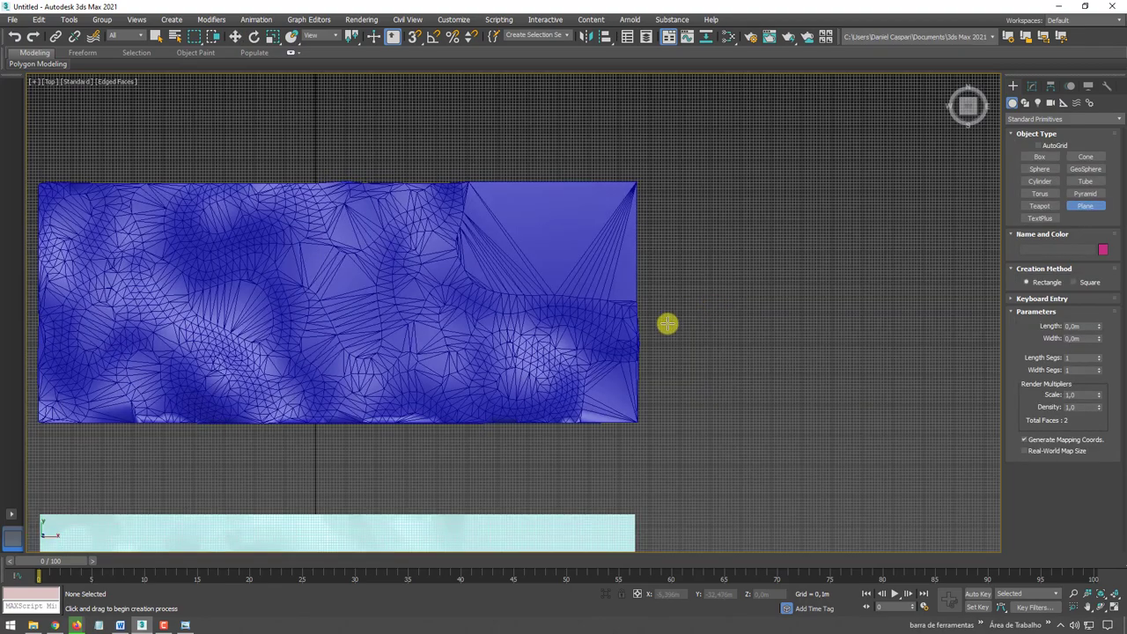
{"action": "mouse_move", "coordinate": [670, 322]}
{"action": "middle_mouse_down"}
{"action": "mouse_move", "coordinate": [751, 142]}
{"action": "mouse_move", "coordinate": [763, 66]}
{"action": "middle_mouse_up"}
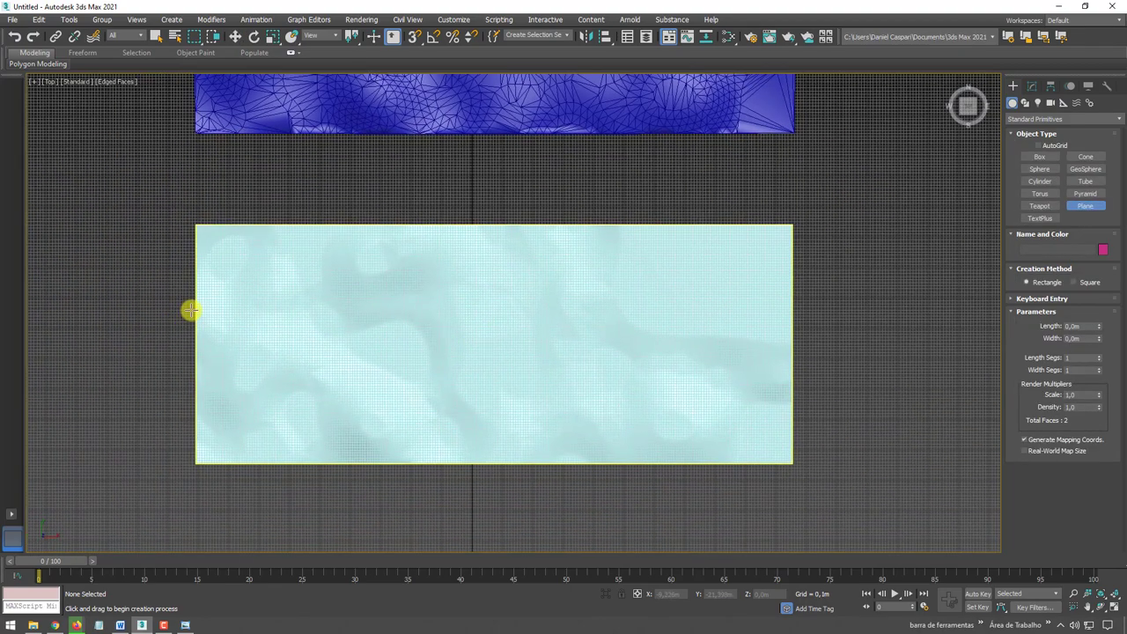
{"action": "left_click_drag", "start_coordinate": [192, 310], "coordinate": [790, 338]}
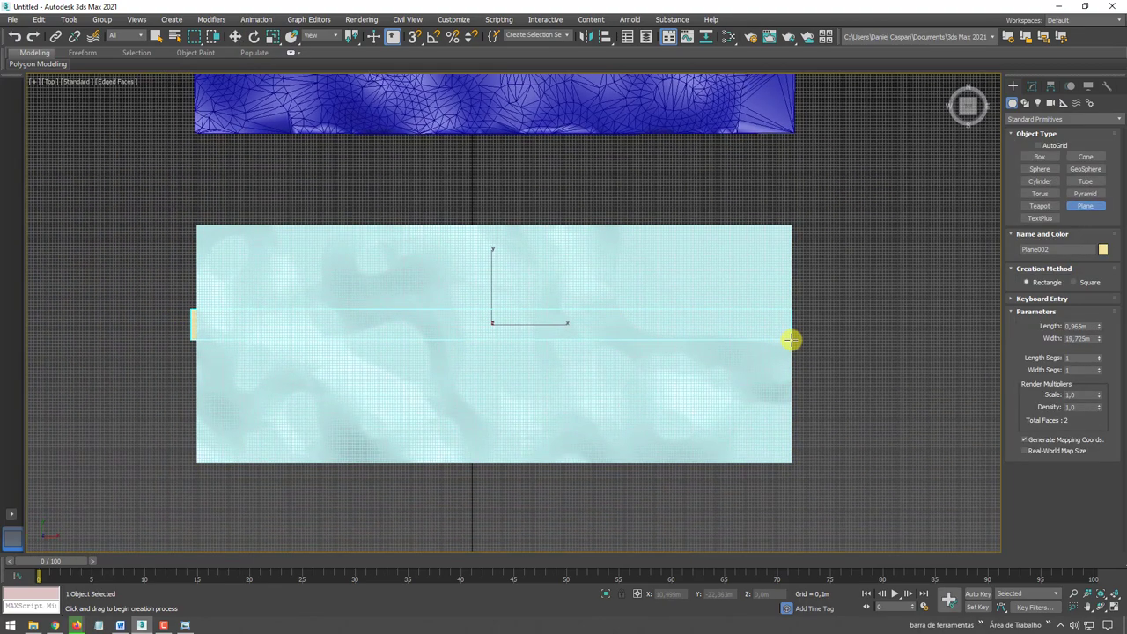
{"action": "key", "text": "w"}
{"action": "middle_click_drag", "start_coordinate": [465, 402], "coordinate": [502, 309], "text": "alt"}
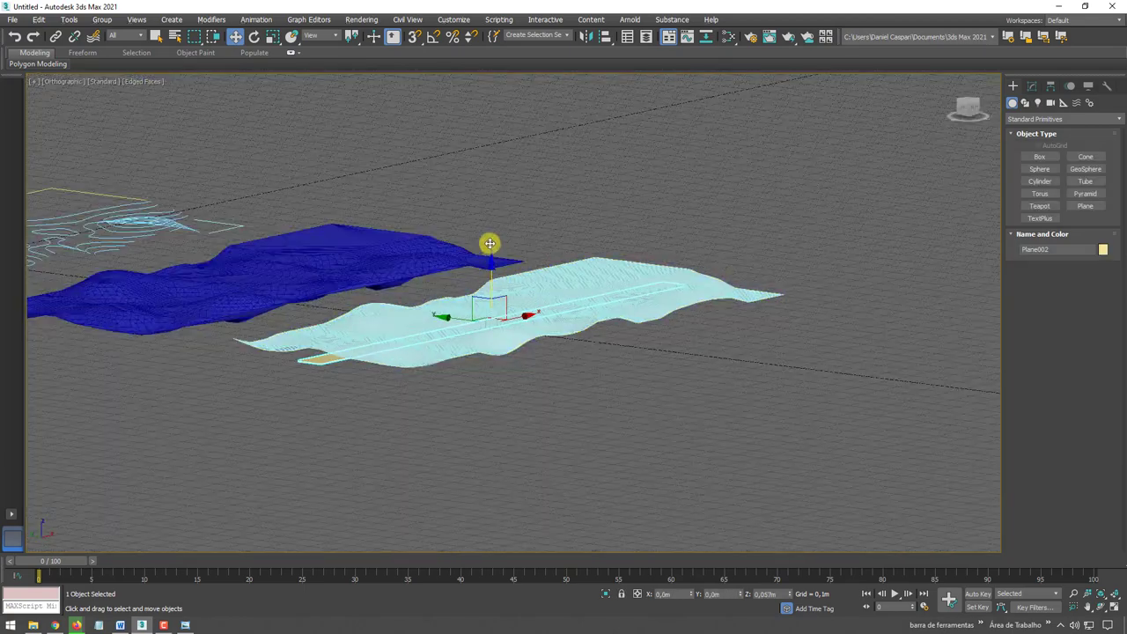
{"action": "middle_click_drag", "start_coordinate": [490, 243], "coordinate": [508, 256], "text": "alt"}
{"action": "key", "text": "z"}
{"action": "left_click", "coordinate": [1031, 86]}
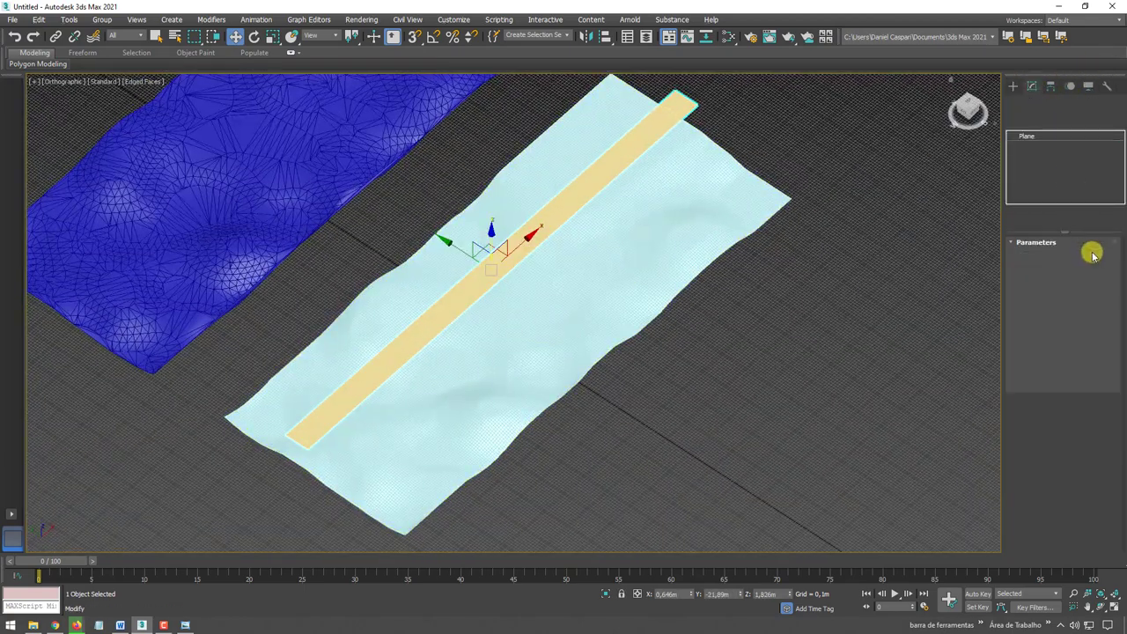
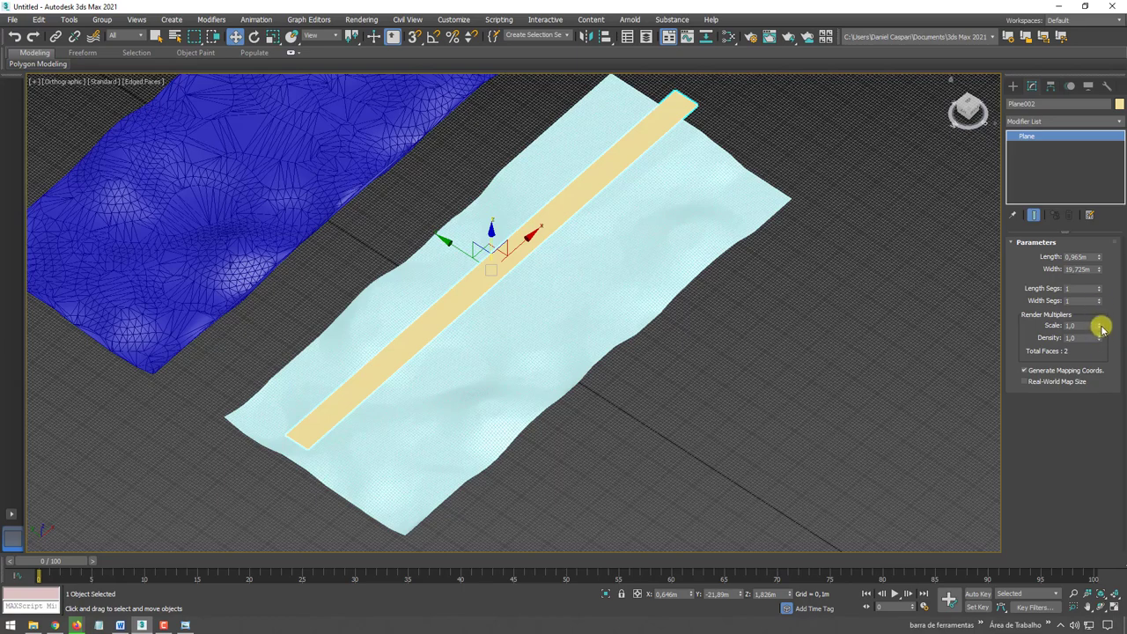
Adjust the road strip's length and width segments, then raise the terrain plane above it.
{"action": "mouse_move", "coordinate": [1099, 290]}
{"action": "left_mouse_down"}
{"action": "mouse_move", "coordinate": [1102, 273]}
{"action": "mouse_move", "coordinate": [1096, 298]}
{"action": "left_mouse_up"}
{"action": "middle_click_drag", "start_coordinate": [684, 302], "coordinate": [722, 255], "text": "alt"}
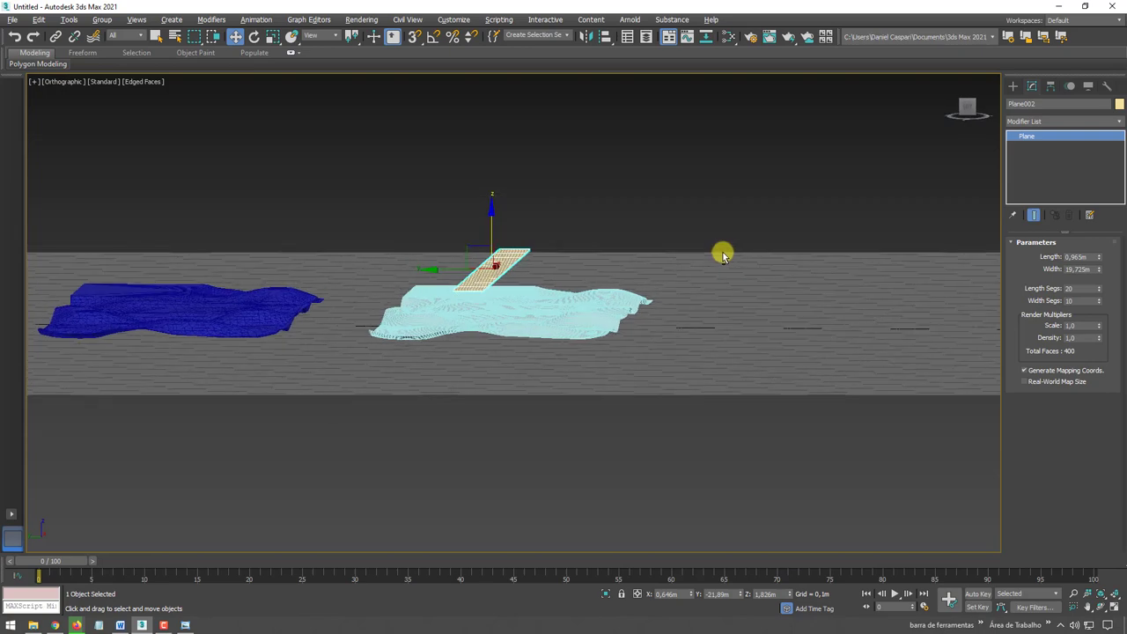
{"action": "left_click", "coordinate": [565, 332]}
{"action": "middle_click_drag", "start_coordinate": [523, 319], "coordinate": [560, 321], "text": "alt"}
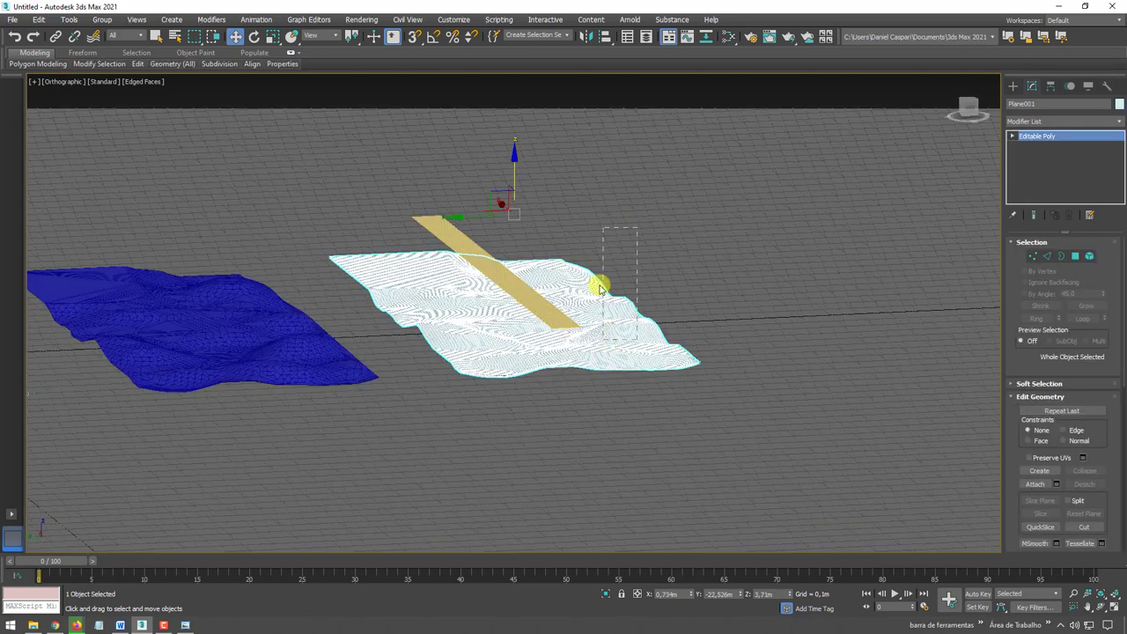
{"action": "left_click_drag", "start_coordinate": [513, 176], "coordinate": [510, 100]}
Lower the white terrain plane back down and reselect the yellow road strip.
{"action": "left_click", "coordinate": [551, 318]}
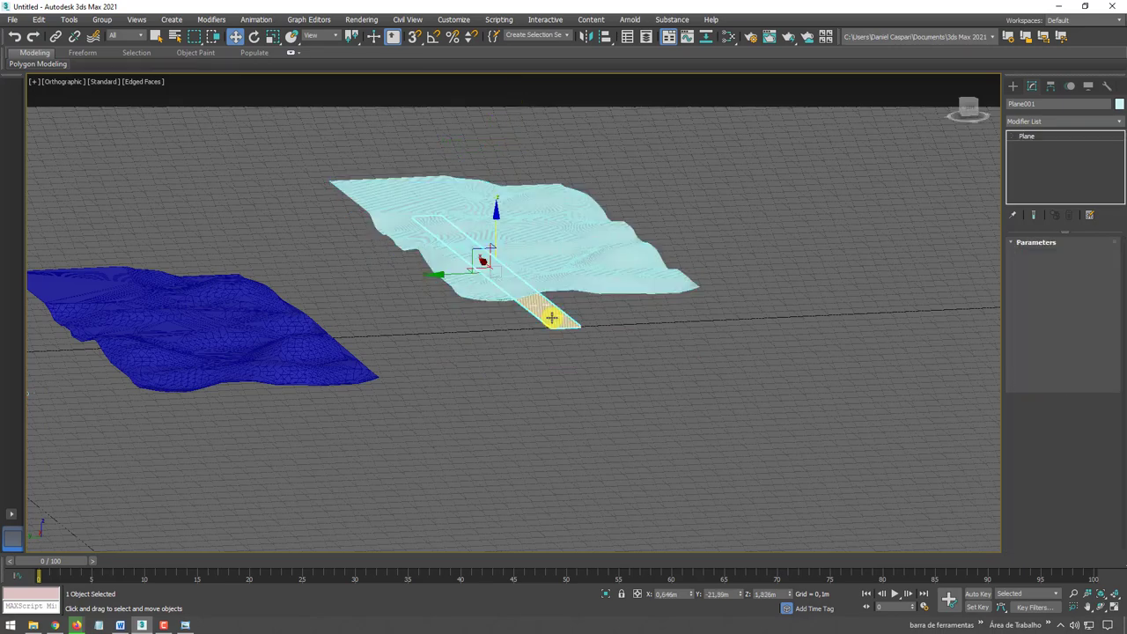
{"action": "left_click", "coordinate": [529, 254]}
{"action": "left_click_drag", "start_coordinate": [531, 252], "coordinate": [538, 296]}
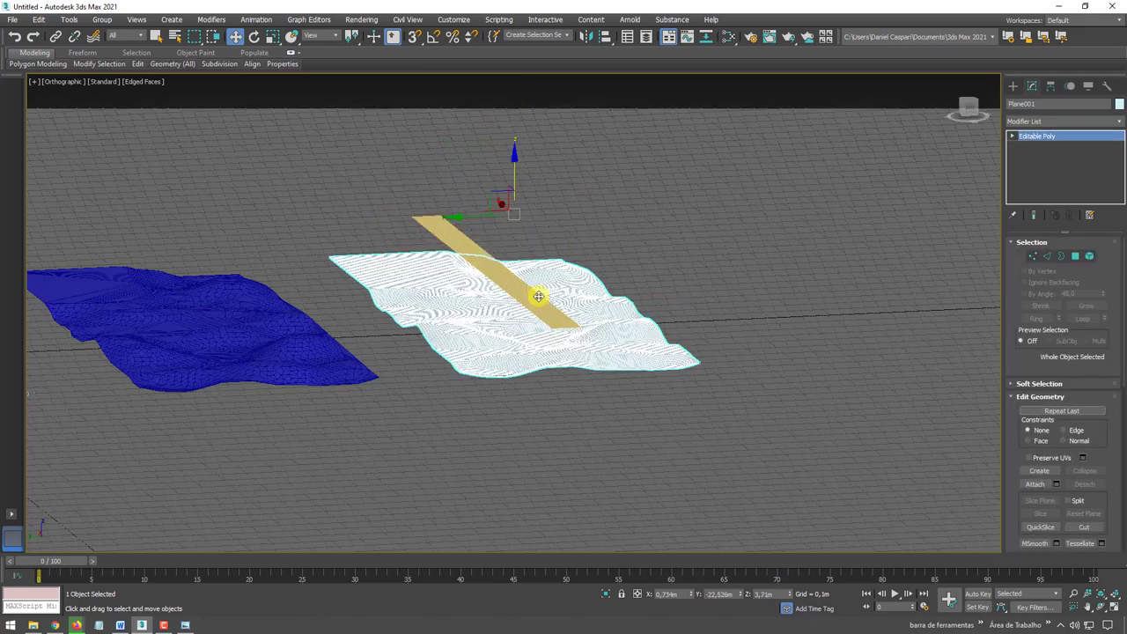
{"action": "left_click", "coordinate": [518, 293]}
Settle the yellow strip at 3 length segments and 1 width segment.
{"action": "mouse_move", "coordinate": [674, 307]}
{"action": "middle_mouse_down", "text": "alt"}
{"action": "mouse_move", "coordinate": [498, 296]}
{"action": "mouse_move", "coordinate": [511, 316]}
{"action": "middle_mouse_up", "text": "alt"}
{"action": "scroll", "coordinate": [511, 316], "scroll_direction": "up", "scroll_amount": 3}
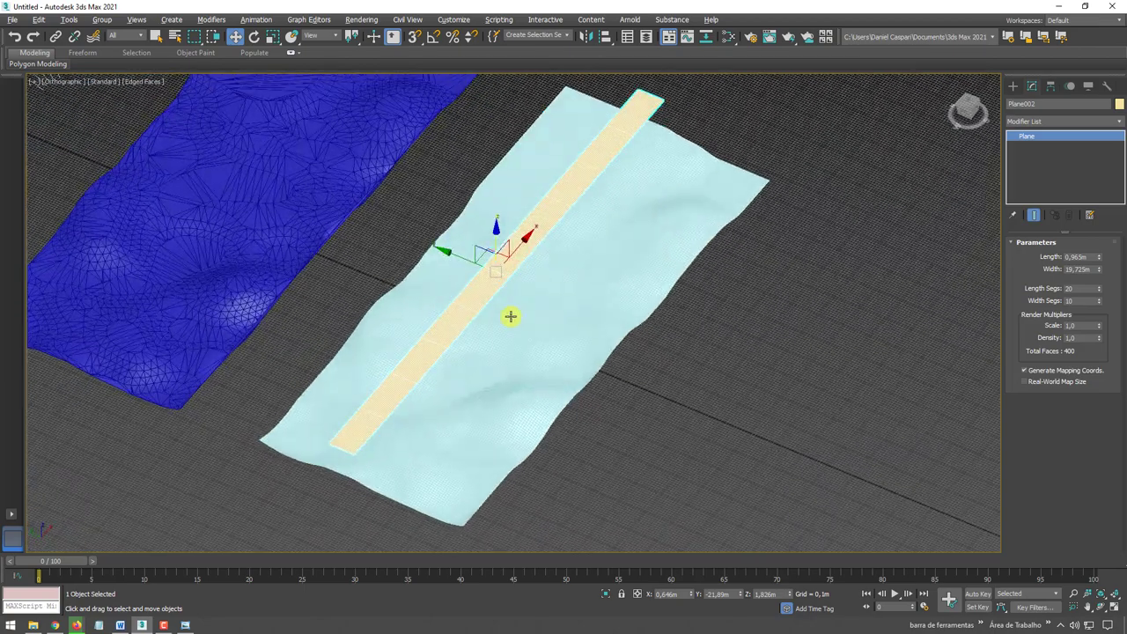
{"action": "left_click_drag", "start_coordinate": [1098, 291], "coordinate": [1100, 305]}
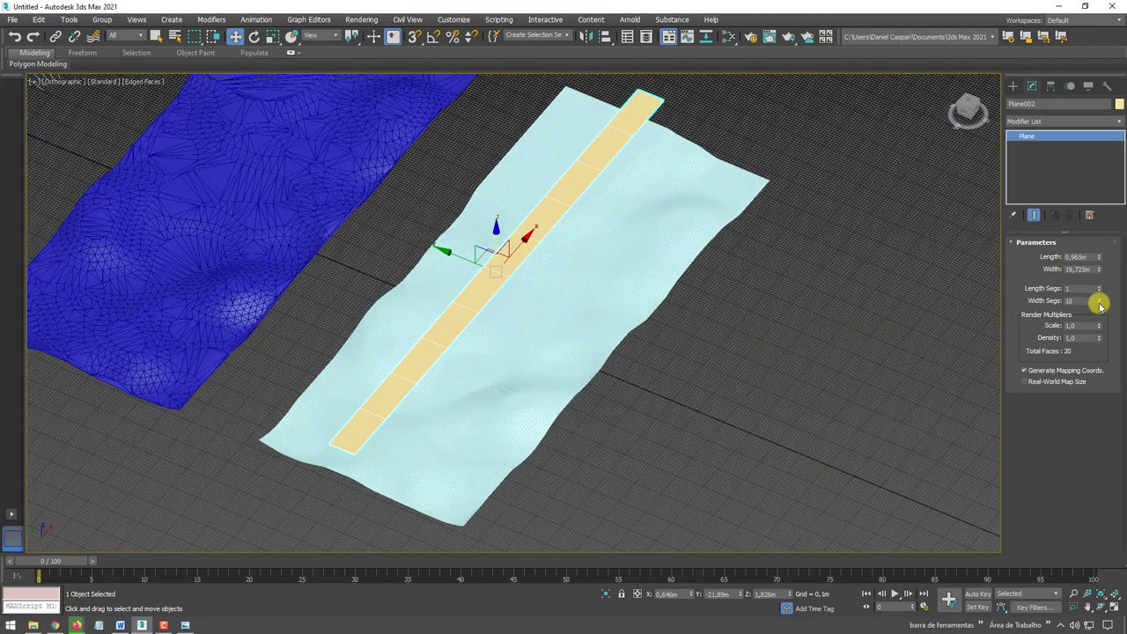
{"action": "mouse_move", "coordinate": [563, 287]}
{"action": "middle_mouse_down", "text": "alt"}
{"action": "mouse_move", "coordinate": [534, 259]}
{"action": "mouse_move", "coordinate": [541, 291]}
{"action": "middle_mouse_up", "text": "alt"}
{"action": "mouse_move", "coordinate": [1100, 292]}
{"action": "left_mouse_down"}
{"action": "mouse_move", "coordinate": [1098, 281]}
{"action": "mouse_move", "coordinate": [1098, 298]}
{"action": "left_mouse_up"}
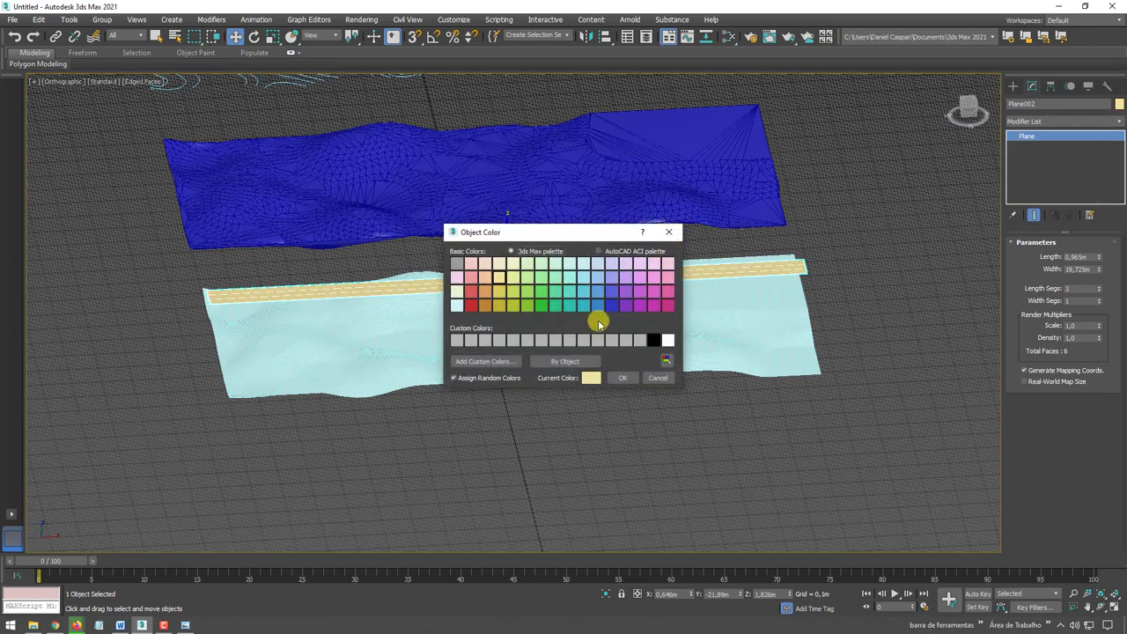
Make the road strip blue.
{"action": "left_click", "coordinate": [613, 312]}
{"action": "left_click", "coordinate": [622, 377]}
{"action": "mouse_move", "coordinate": [621, 329]}
{"action": "middle_mouse_down", "text": "alt"}
{"action": "mouse_move", "coordinate": [832, 352]}
{"action": "mouse_move", "coordinate": [760, 358]}
{"action": "middle_mouse_up", "text": "alt"}
In Perspective view, give the strip 58 width segments and 1 length segment.
{"action": "key", "text": "p"}
{"action": "scroll", "coordinate": [815, 323], "scroll_direction": "down", "scroll_amount": 3}
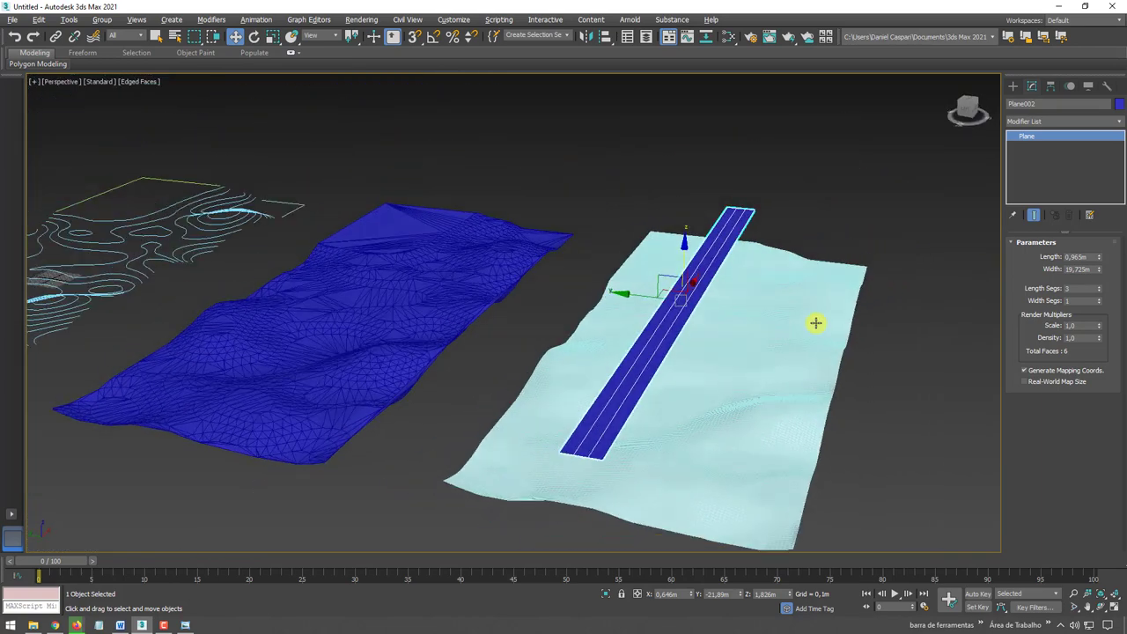
{"action": "left_click_drag", "start_coordinate": [1099, 303], "coordinate": [1096, 268]}
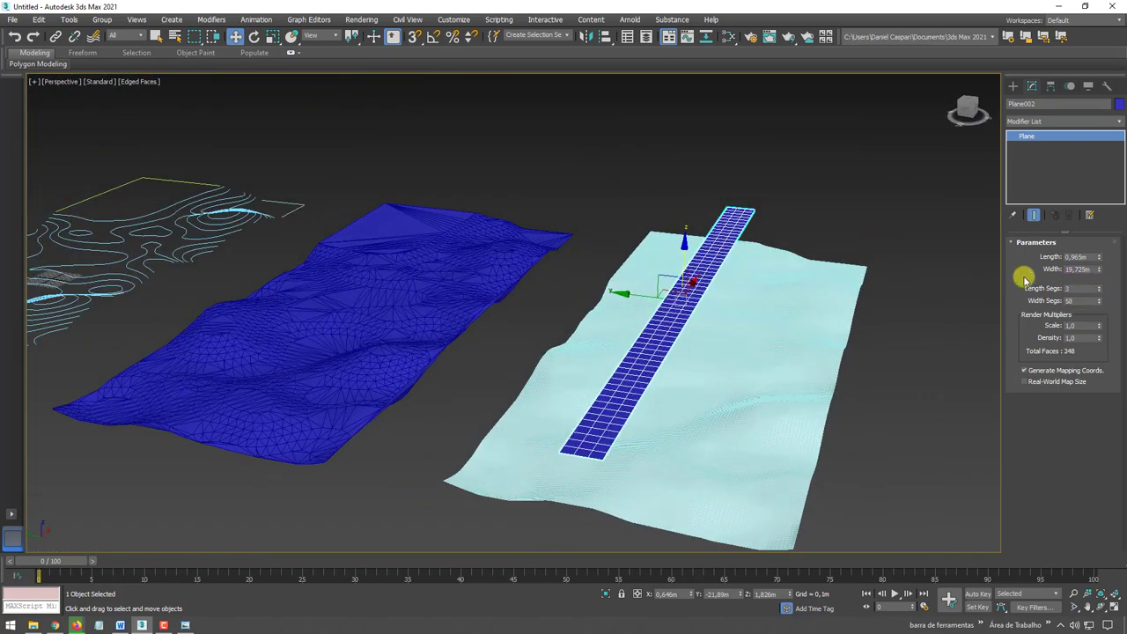
{"action": "mouse_move", "coordinate": [880, 299]}
{"action": "middle_mouse_down", "text": "alt"}
{"action": "mouse_move", "coordinate": [753, 317]}
{"action": "mouse_move", "coordinate": [1036, 278]}
{"action": "middle_mouse_up", "text": "alt"}
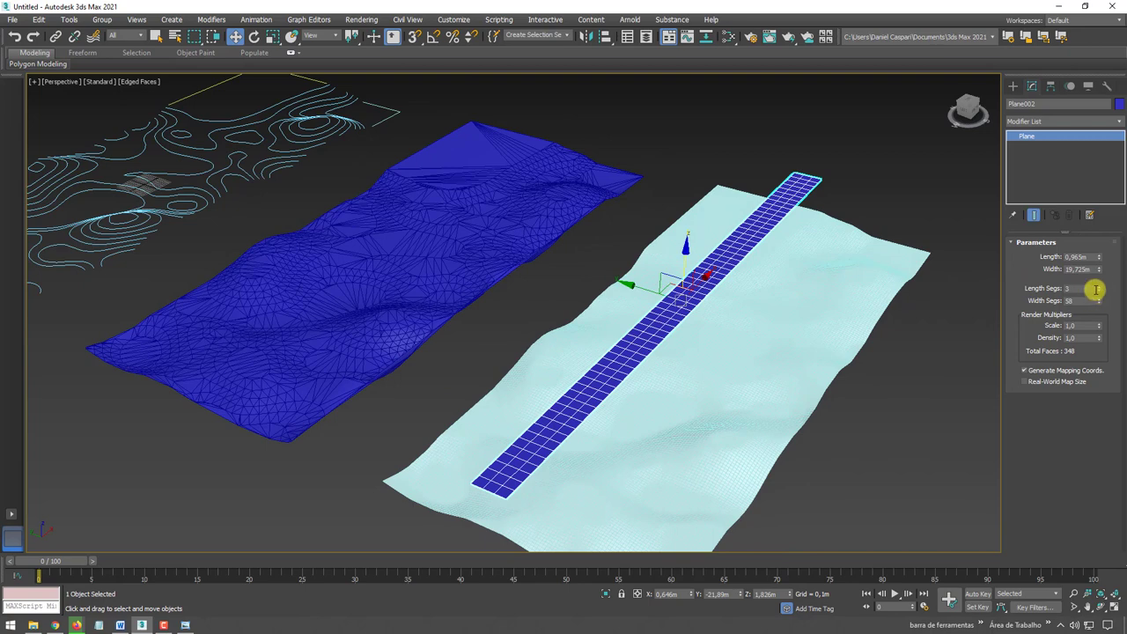
{"action": "left_click_drag", "start_coordinate": [1098, 289], "coordinate": [1100, 292]}
Open the Modifier List and scroll down through it.
{"action": "left_click", "coordinate": [1119, 122]}
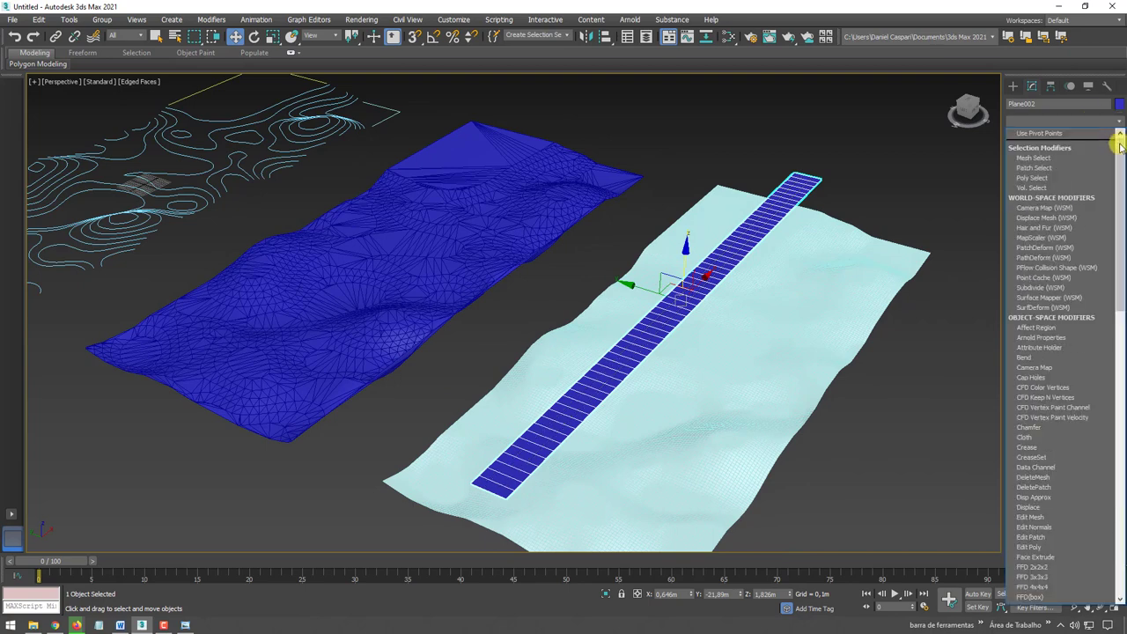
{"action": "scroll", "coordinate": [1121, 154], "scroll_direction": "down", "scroll_amount": 3}
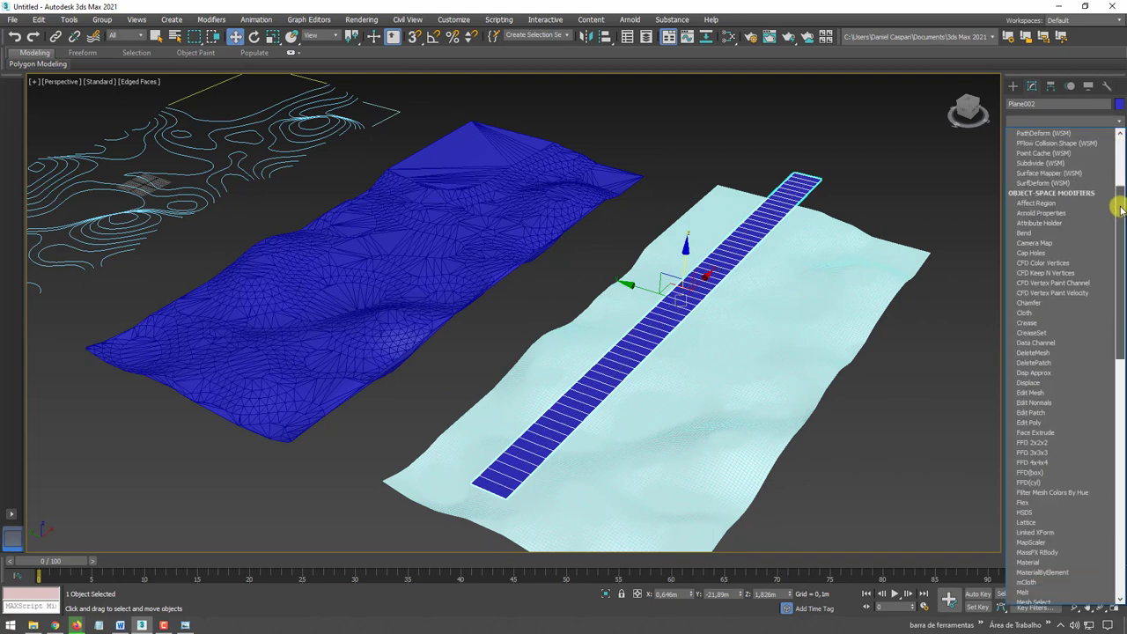
{"action": "scroll", "coordinate": [1057, 264], "scroll_direction": "down", "scroll_amount": 4}
Apply an FFD 4x4x4 modifier to the strip and enter its Control Points level.
{"action": "left_click", "coordinate": [1039, 378]}
{"action": "middle_click_drag", "start_coordinate": [898, 396], "coordinate": [969, 264], "text": "alt"}
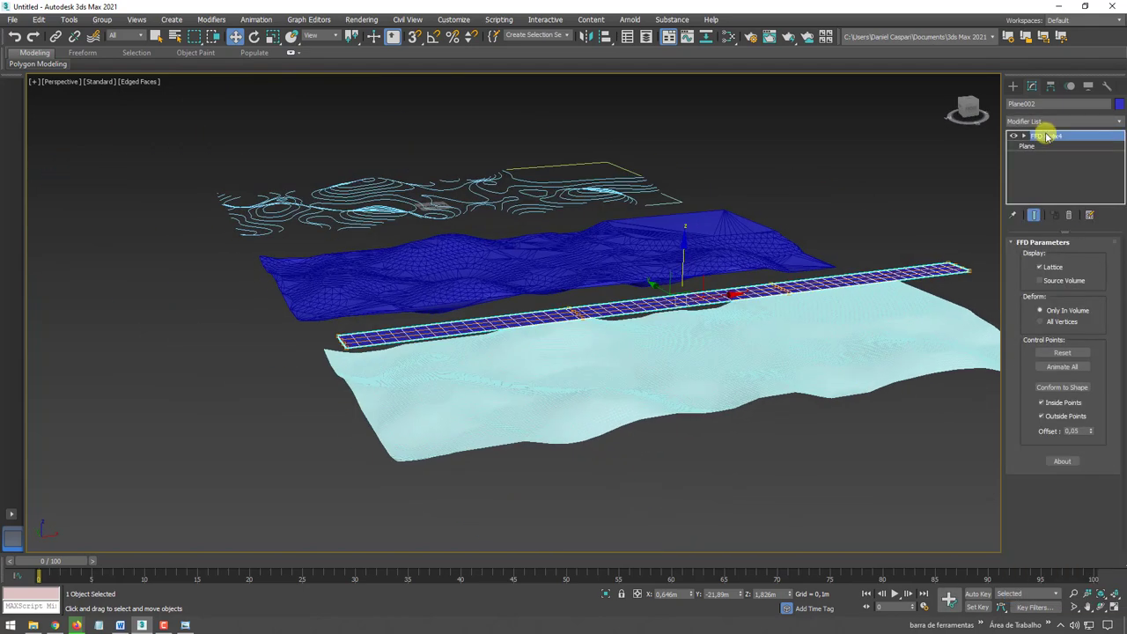
{"action": "left_click", "coordinate": [1024, 136]}
{"action": "left_click", "coordinate": [1052, 146]}
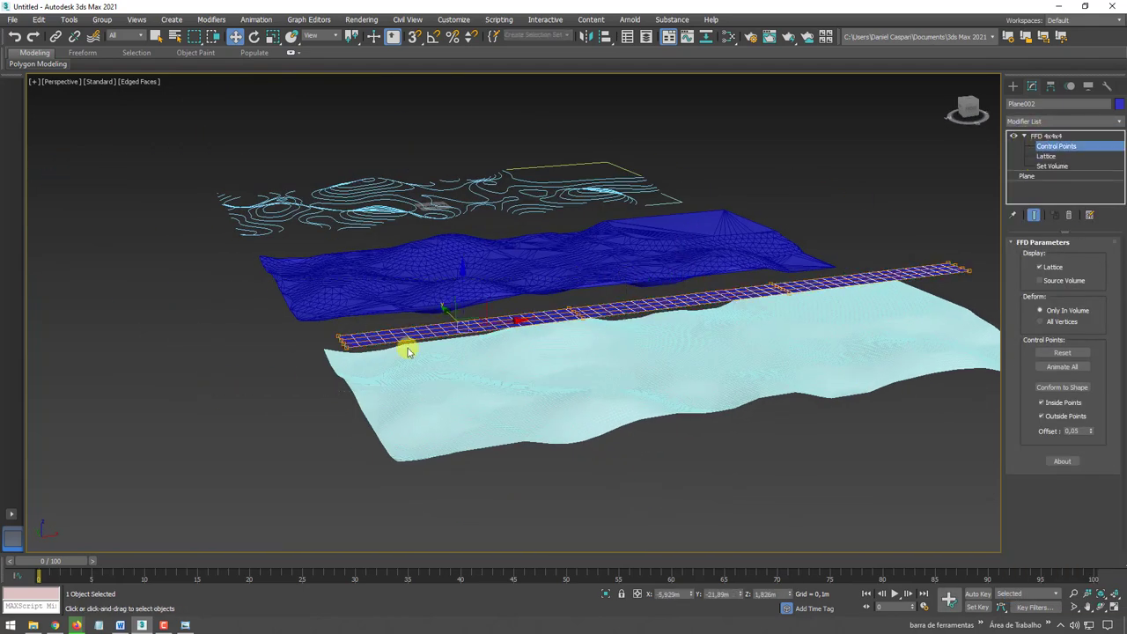
Lower the selected control points and raise the left-end ones to bend the strip, then exit Control Points.
{"action": "middle_click_drag", "start_coordinate": [402, 347], "coordinate": [477, 301], "text": "alt"}
{"action": "mouse_move", "coordinate": [463, 292]}
{"action": "left_mouse_down"}
{"action": "mouse_move", "coordinate": [464, 324]}
{"action": "mouse_move", "coordinate": [225, 427]}
{"action": "left_mouse_up"}
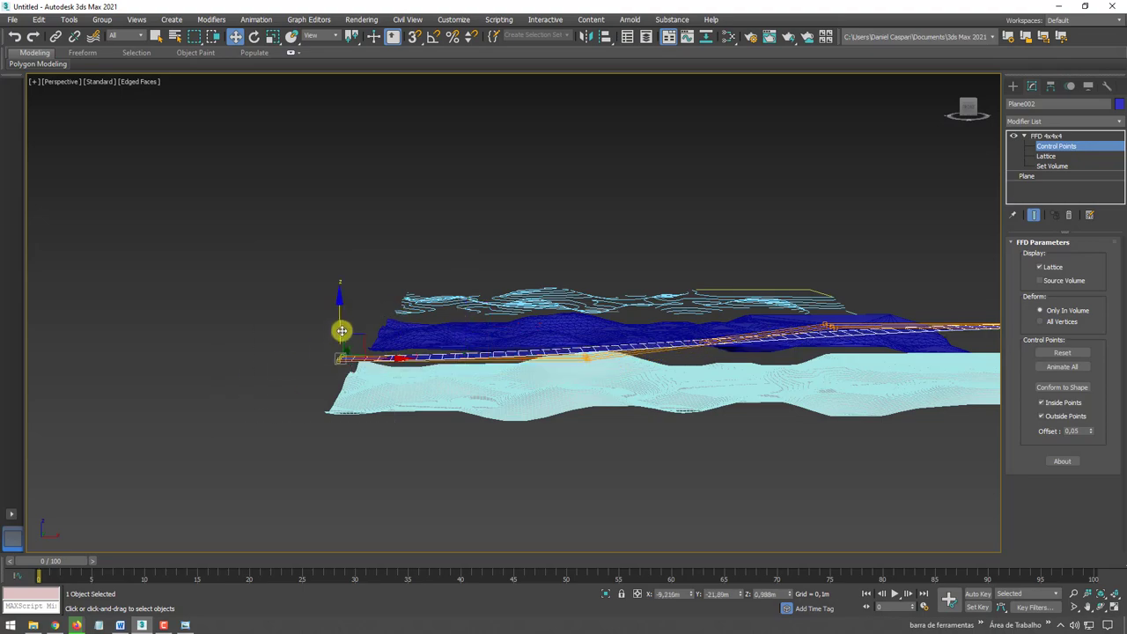
{"action": "left_click_drag", "start_coordinate": [340, 328], "coordinate": [340, 314]}
{"action": "mouse_move", "coordinate": [636, 311]}
{"action": "middle_mouse_down", "text": "alt"}
{"action": "mouse_move", "coordinate": [751, 352]}
{"action": "mouse_move", "coordinate": [792, 317]}
{"action": "middle_mouse_up", "text": "alt"}
{"action": "left_click", "coordinate": [1048, 135]}
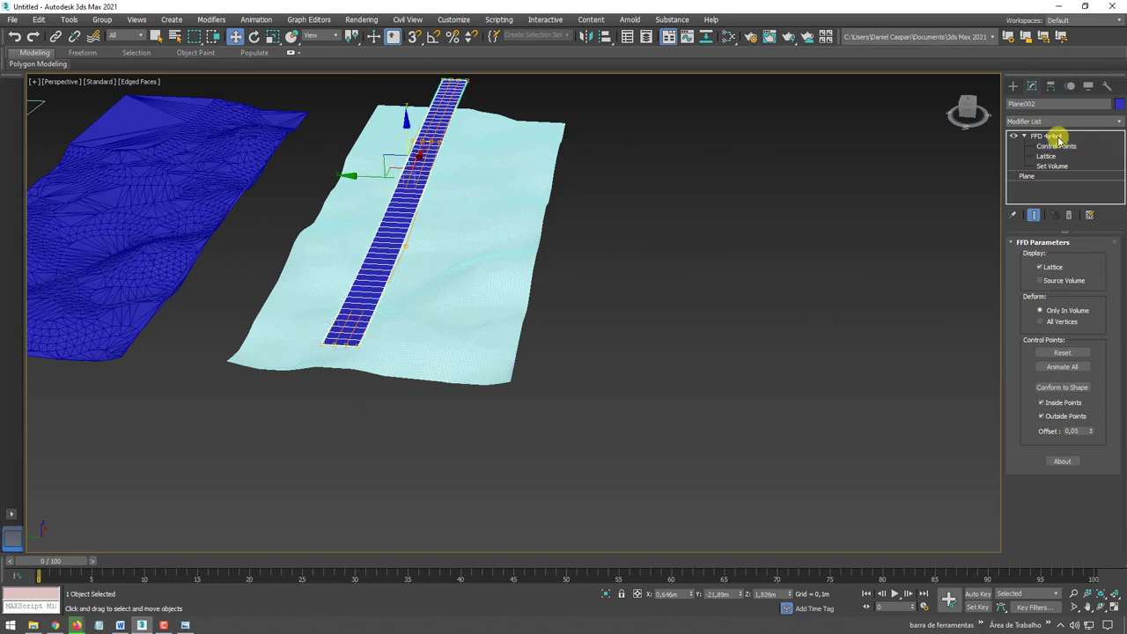
{"action": "middle_click_drag", "start_coordinate": [432, 252], "coordinate": [498, 266], "text": "alt"}
Convert the blue road strip to an editable poly.
{"action": "key", "text": "e"}
{"action": "key", "text": "r"}
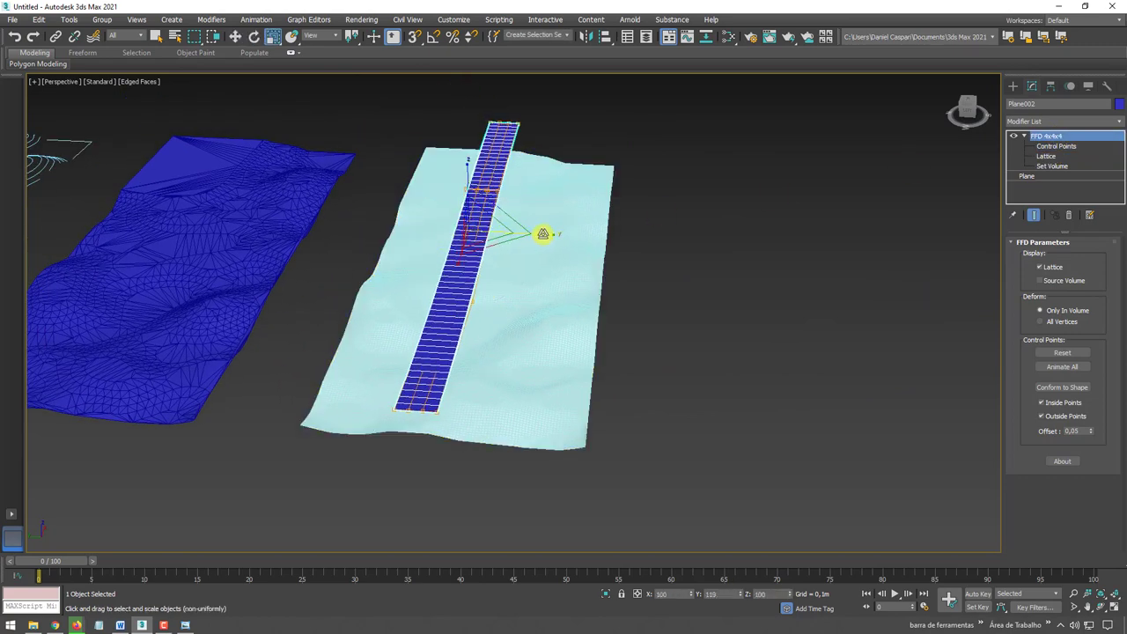
{"action": "right_click", "coordinate": [485, 216]}
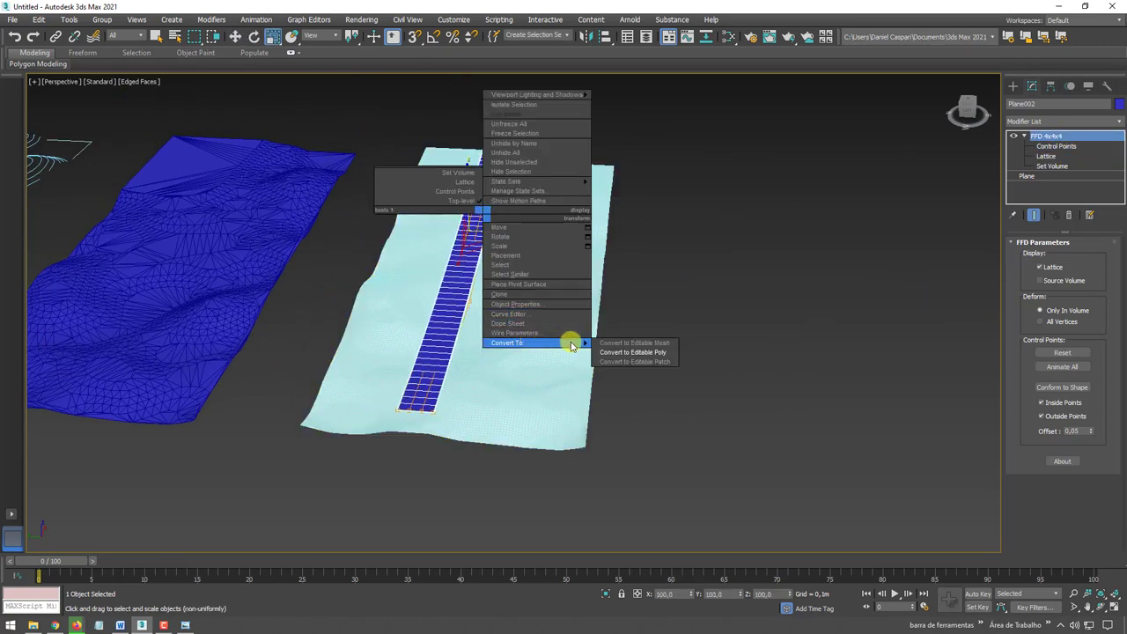
{"action": "left_click", "coordinate": [611, 352]}
Scale the whole road element to widen it slightly.
{"action": "left_click", "coordinate": [1089, 256]}
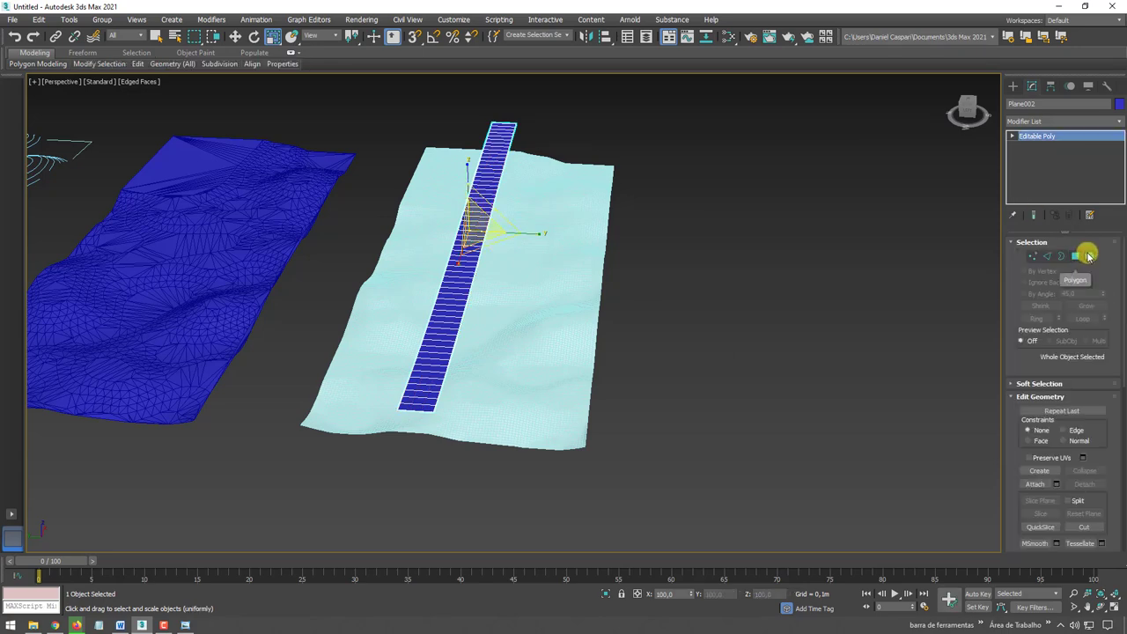
{"action": "left_click", "coordinate": [478, 322]}
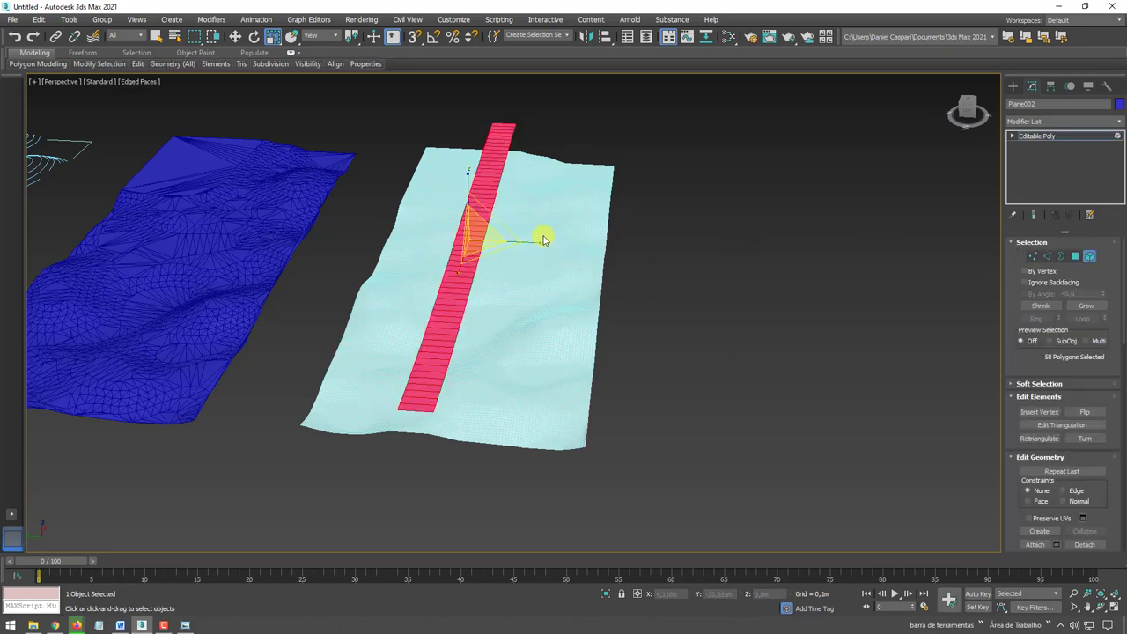
{"action": "left_click_drag", "start_coordinate": [535, 241], "coordinate": [545, 243]}
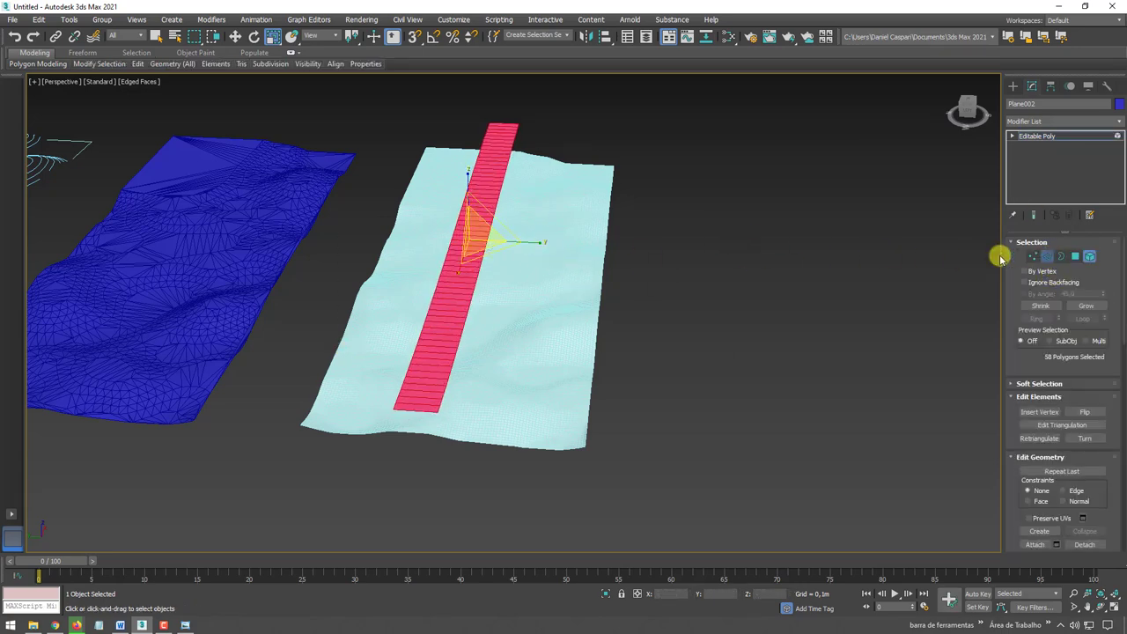
Select four side edges and Shift-drag them to extrude a branch road to the right.
{"action": "key", "text": "2"}
{"action": "left_click_drag", "start_coordinate": [485, 346], "coordinate": [465, 324]}
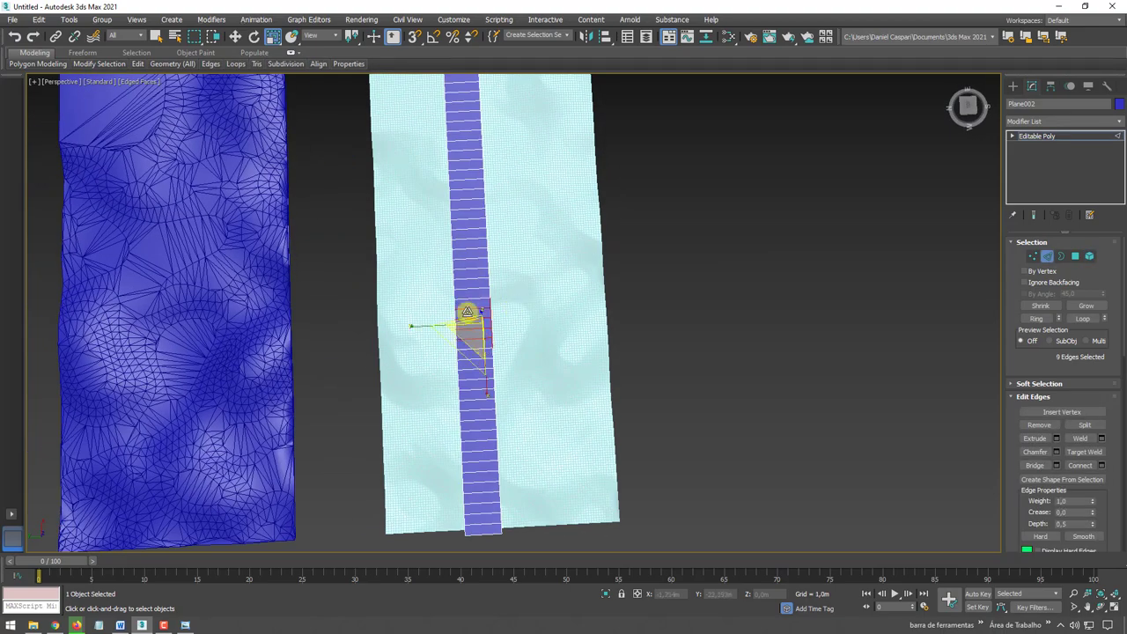
{"action": "middle_click_drag", "start_coordinate": [515, 352], "coordinate": [502, 326], "text": "alt"}
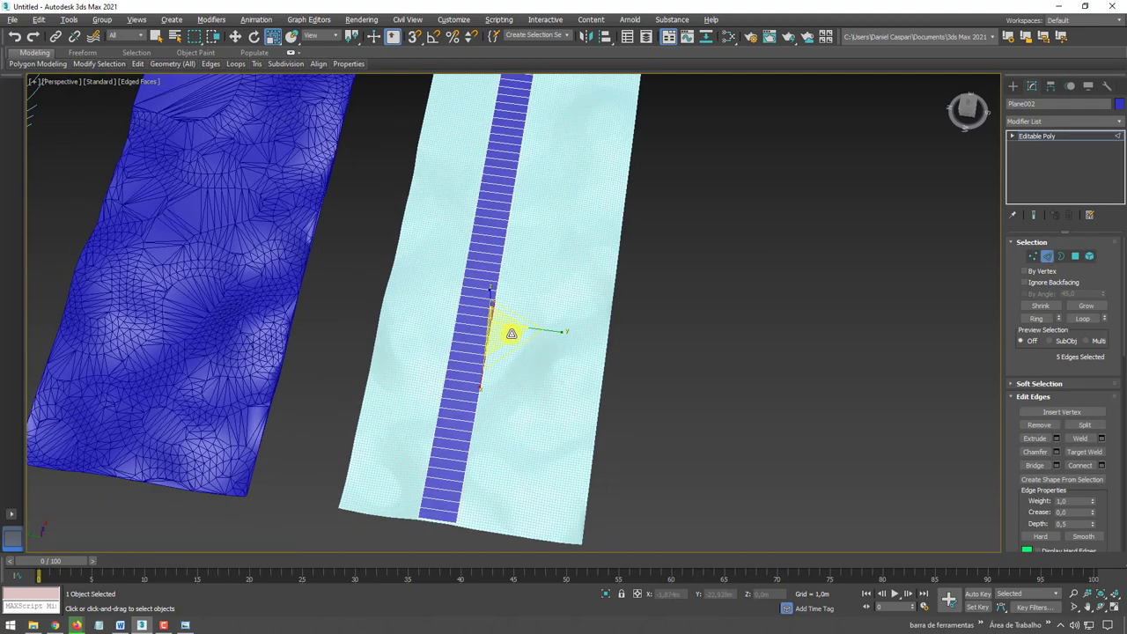
{"action": "key", "text": "w"}
{"action": "left_click", "coordinate": [483, 355], "text": "alt"}
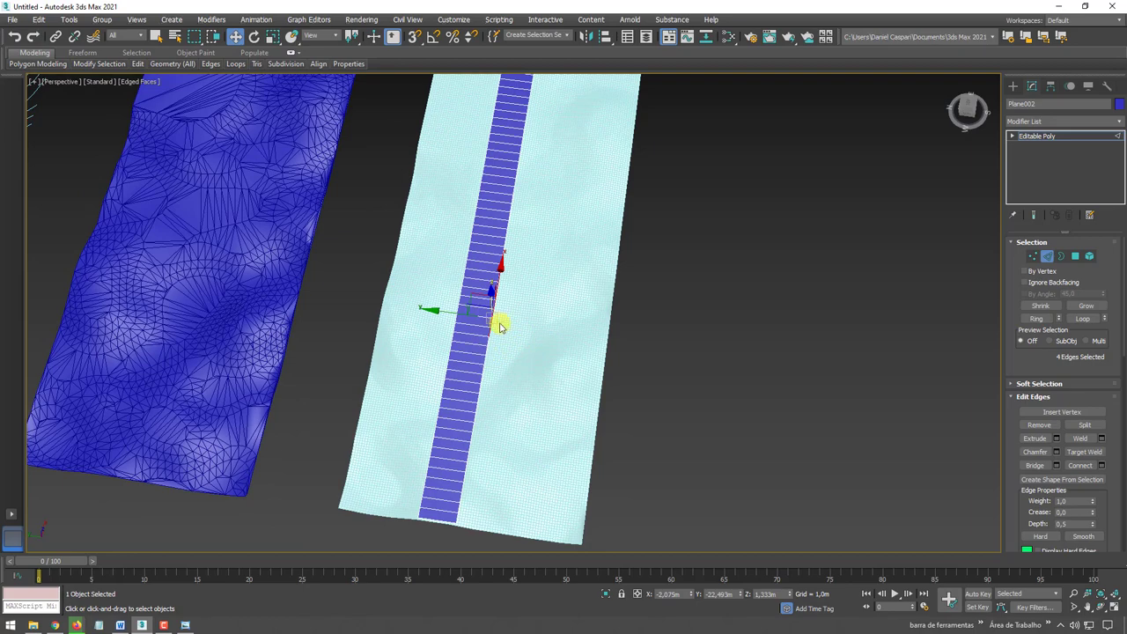
{"action": "left_click_drag", "start_coordinate": [543, 330], "coordinate": [573, 340], "text": "shift"}
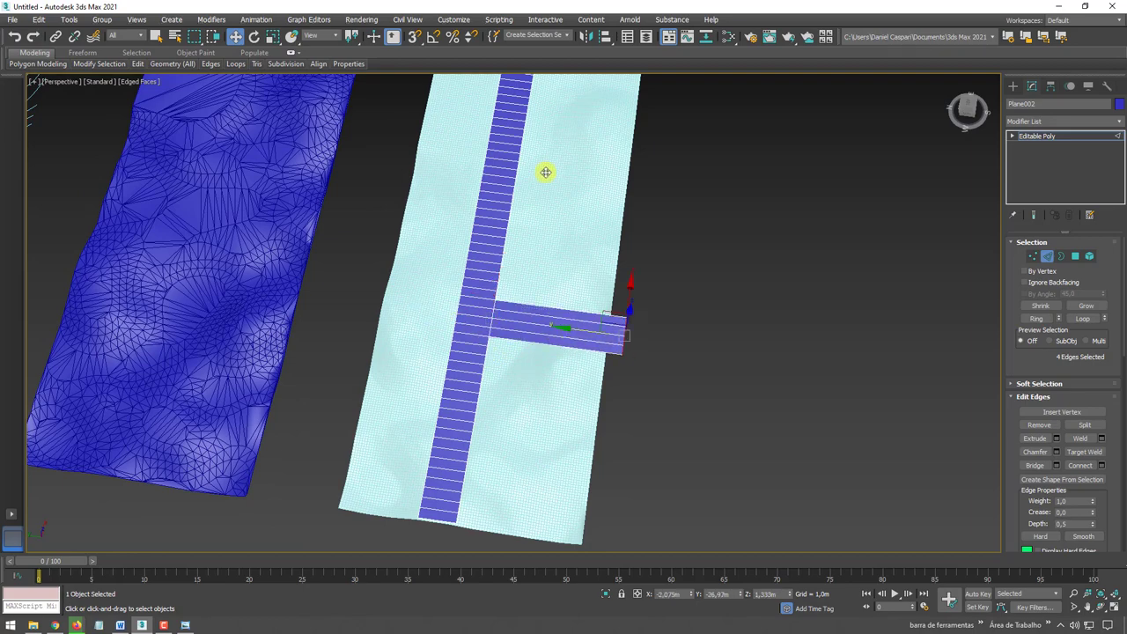
Select edges on the opposite side and extrude a second branch road to the left.
{"action": "mouse_move", "coordinate": [543, 171]}
{"action": "middle_mouse_down", "text": "alt"}
{"action": "mouse_move", "coordinate": [584, 297]}
{"action": "mouse_move", "coordinate": [485, 264]}
{"action": "middle_mouse_up", "text": "alt"}
{"action": "left_click_drag", "start_coordinate": [493, 291], "coordinate": [493, 292]}
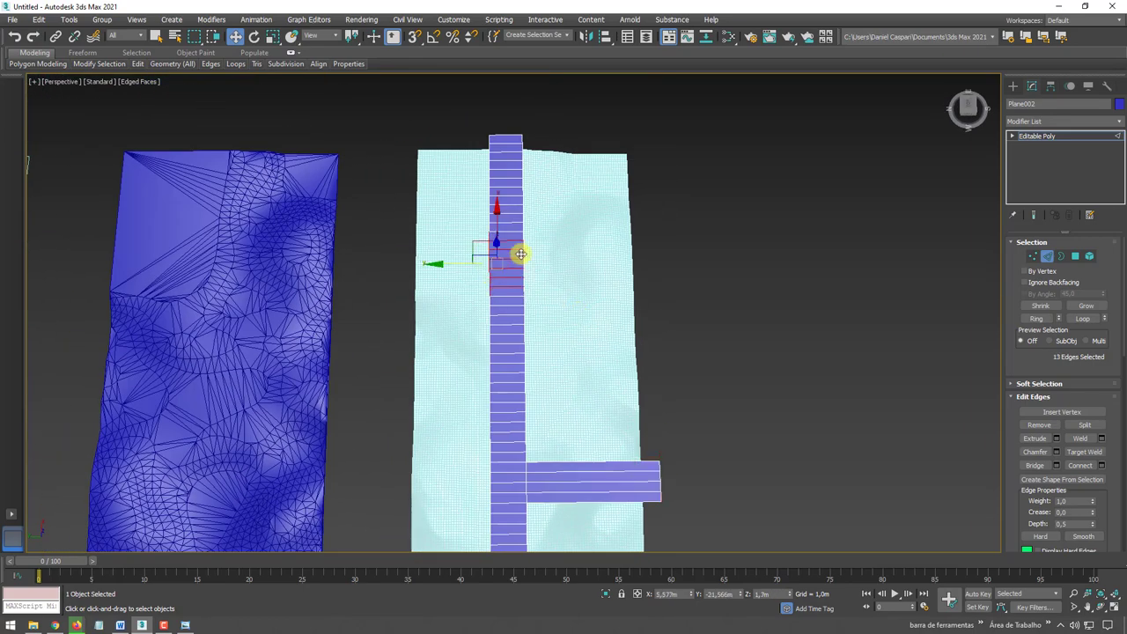
{"action": "left_click_drag", "start_coordinate": [538, 216], "coordinate": [515, 311], "text": "alt"}
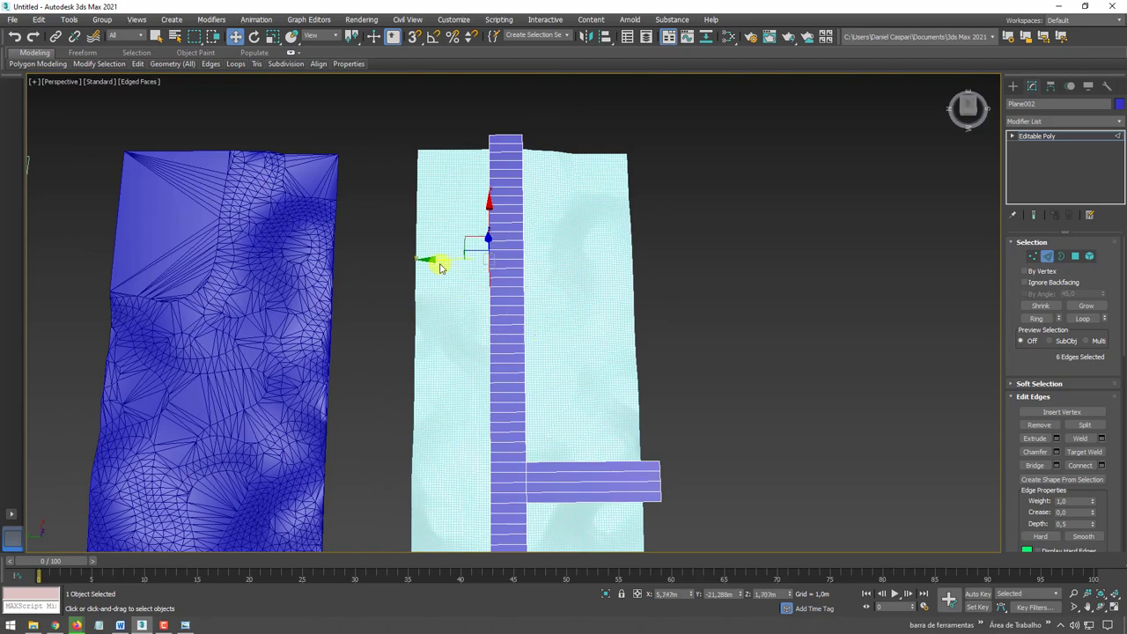
{"action": "left_click_drag", "start_coordinate": [411, 266], "coordinate": [357, 270], "text": "shift"}
{"action": "mouse_move", "coordinate": [369, 269]}
{"action": "middle_mouse_down", "text": "alt"}
{"action": "mouse_move", "coordinate": [583, 420]}
{"action": "mouse_move", "coordinate": [563, 314]}
{"action": "mouse_move", "coordinate": [604, 297]}
{"action": "middle_mouse_up", "text": "alt"}
Move the white terrain plane up along Z above the road strips.
{"action": "left_click", "coordinate": [1032, 137]}
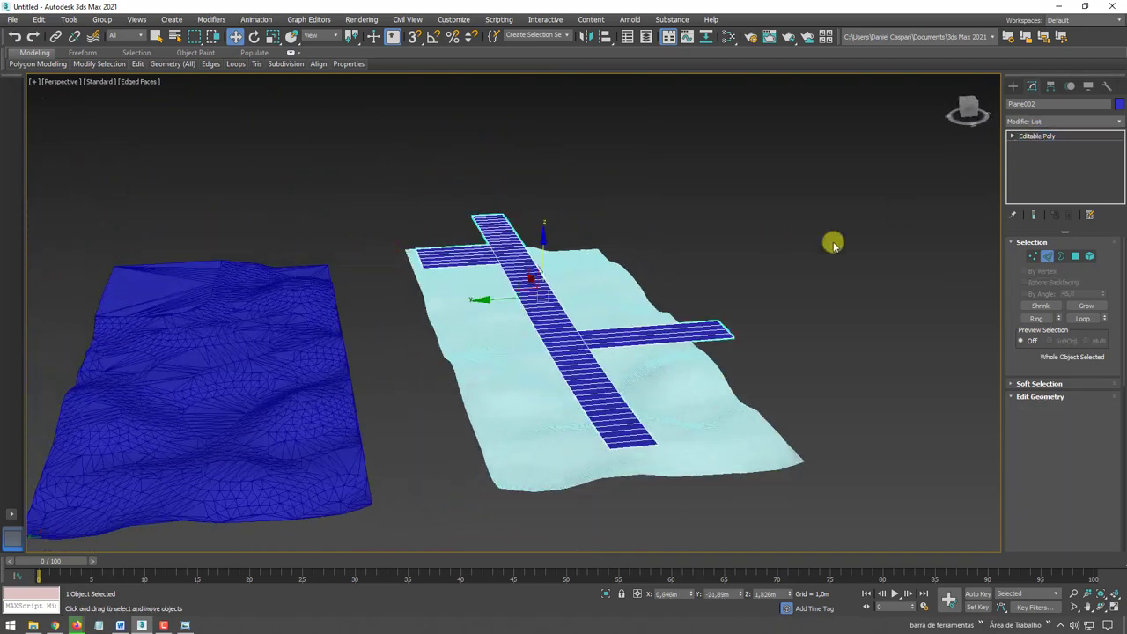
{"action": "mouse_move", "coordinate": [830, 305]}
{"action": "middle_mouse_down", "text": "alt"}
{"action": "mouse_move", "coordinate": [531, 320]}
{"action": "mouse_move", "coordinate": [590, 321]}
{"action": "middle_mouse_up", "text": "alt"}
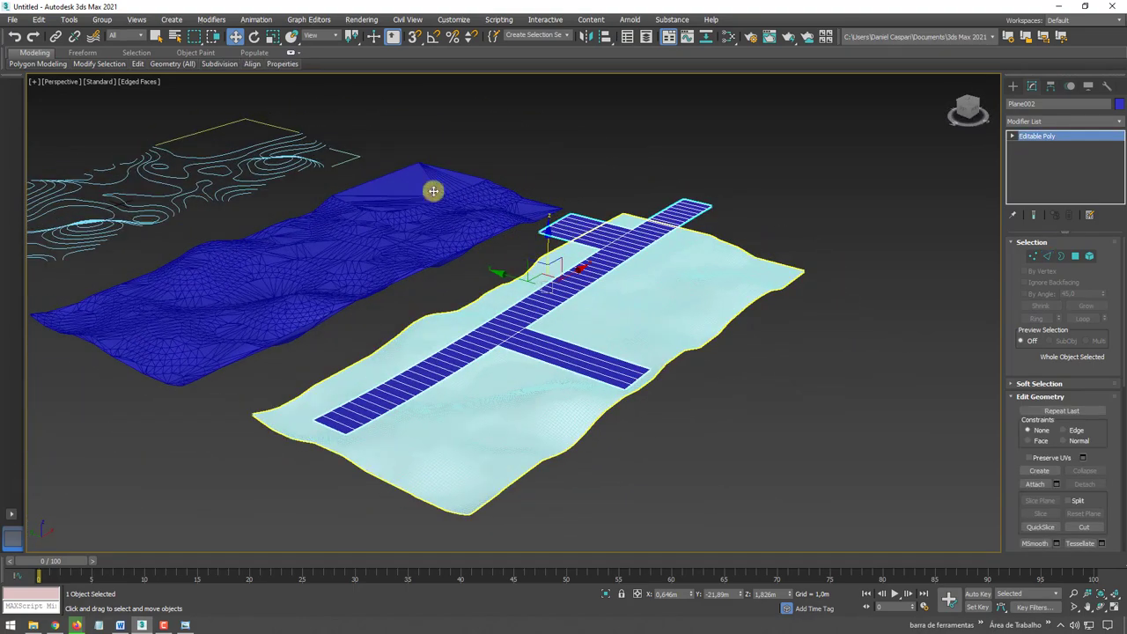
{"action": "left_click", "coordinate": [624, 291]}
{"action": "left_click_drag", "start_coordinate": [567, 183], "coordinate": [558, 101]}
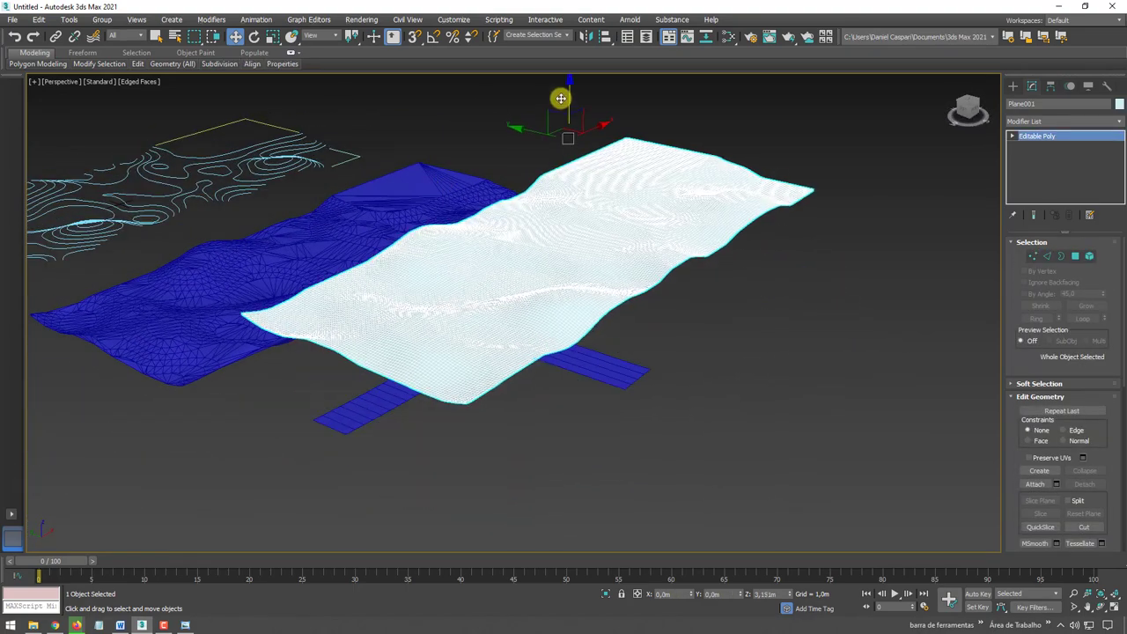
{"action": "mouse_move", "coordinate": [476, 256]}
{"action": "middle_mouse_down", "text": "alt"}
{"action": "mouse_move", "coordinate": [487, 243]}
{"action": "mouse_move", "coordinate": [493, 261]}
{"action": "mouse_move", "coordinate": [467, 273]}
{"action": "mouse_move", "coordinate": [546, 279]}
{"action": "mouse_move", "coordinate": [590, 259]}
{"action": "mouse_move", "coordinate": [628, 267]}
{"action": "mouse_move", "coordinate": [590, 308]}
{"action": "mouse_move", "coordinate": [616, 259]}
{"action": "middle_mouse_up", "text": "alt"}
Switch to Default Shading and give the terrain a green object colour.
{"action": "key", "text": "F4"}
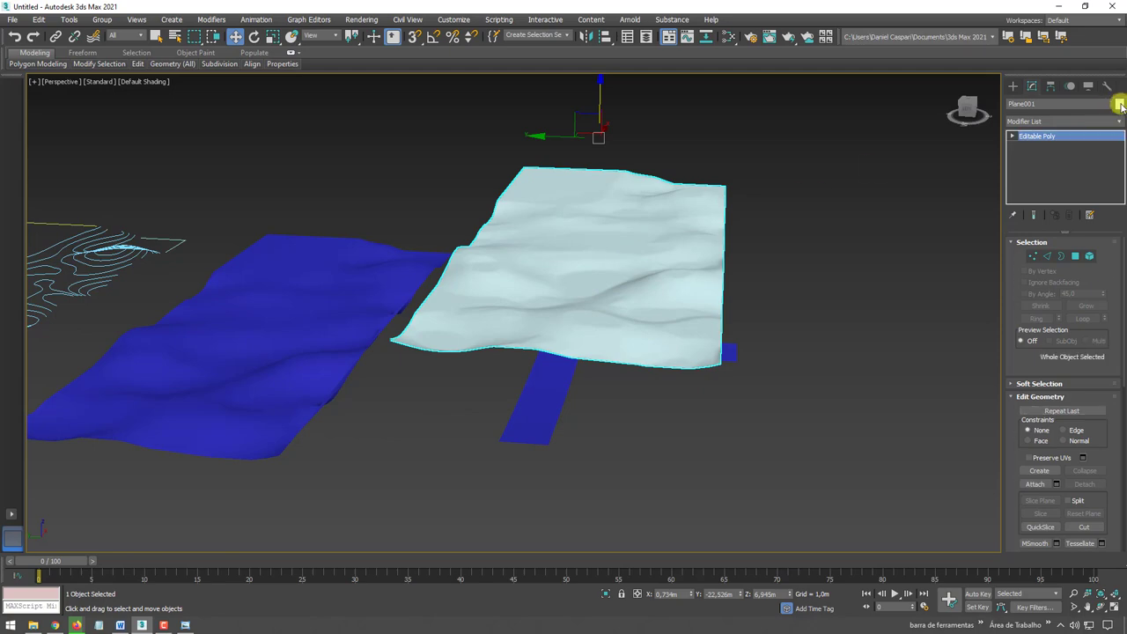
{"action": "left_click", "coordinate": [1119, 105]}
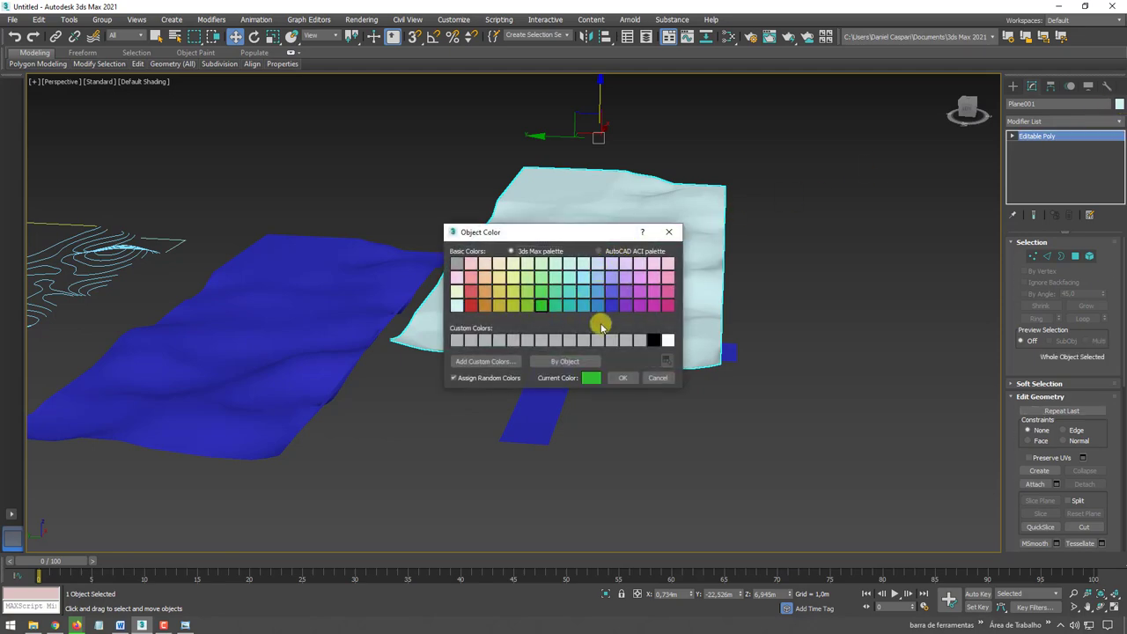
{"action": "left_click", "coordinate": [620, 377]}
{"action": "mouse_move", "coordinate": [730, 291]}
{"action": "middle_mouse_down", "text": "alt"}
{"action": "mouse_move", "coordinate": [680, 299]}
{"action": "mouse_move", "coordinate": [699, 290]}
{"action": "middle_mouse_up", "text": "alt"}
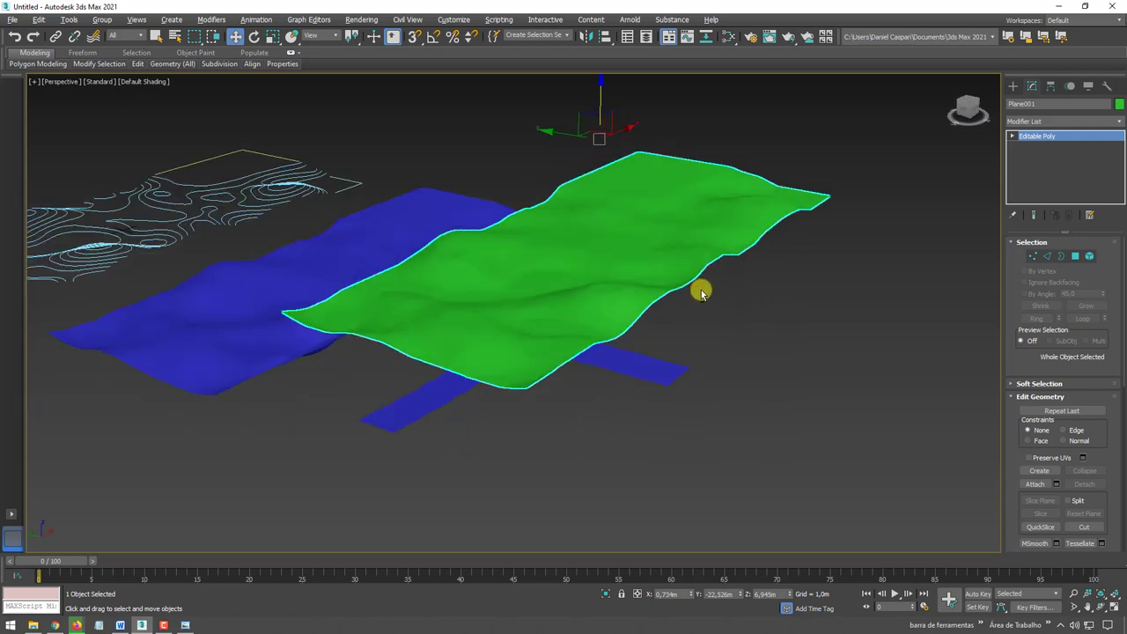
Start a Conform compound object on the terrain from Compound Objects.
{"action": "left_click", "coordinate": [1014, 86]}
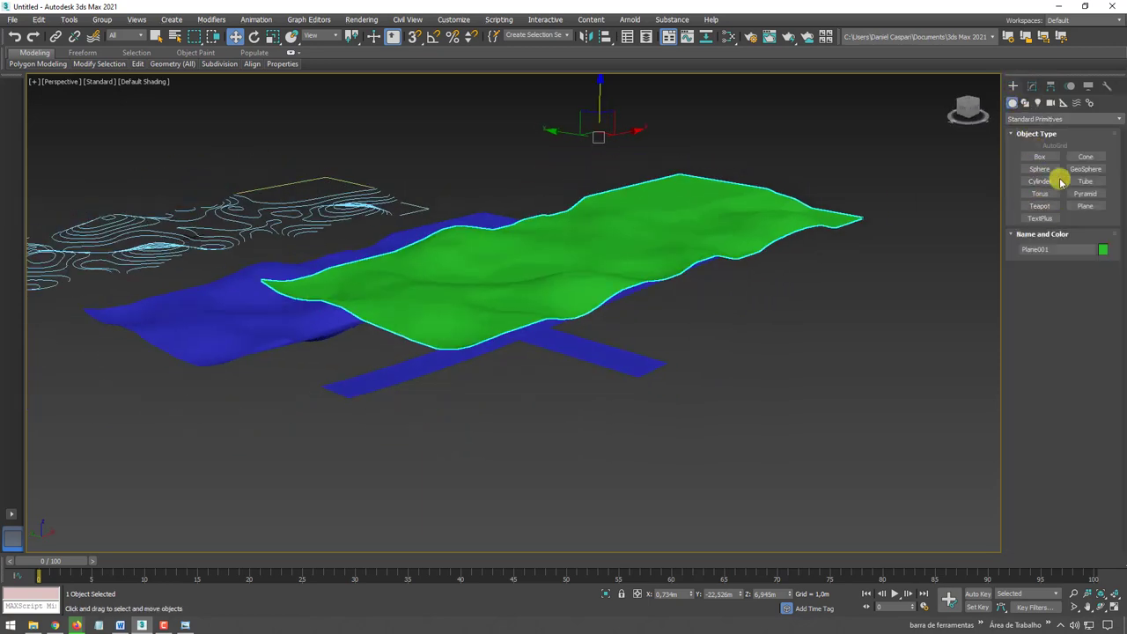
{"action": "left_click", "coordinate": [1026, 120]}
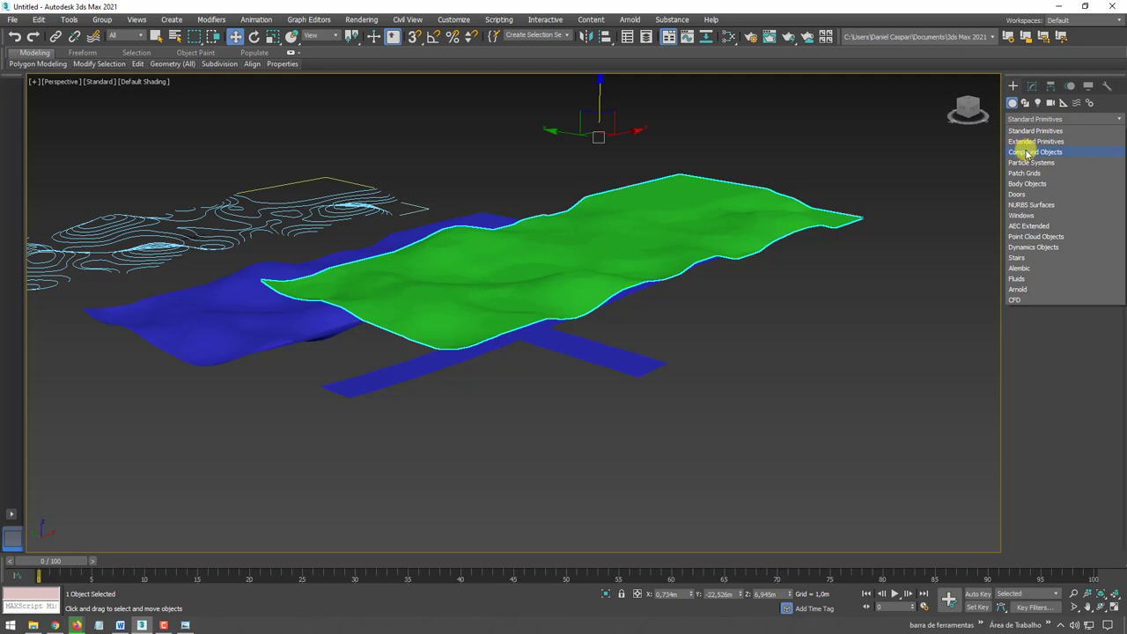
{"action": "left_click", "coordinate": [1027, 152]}
{"action": "left_click", "coordinate": [1039, 174]}
In Top view, pick the blue road as wrap-to object, then return to Perspective with edged faces.
{"action": "key", "text": "t"}
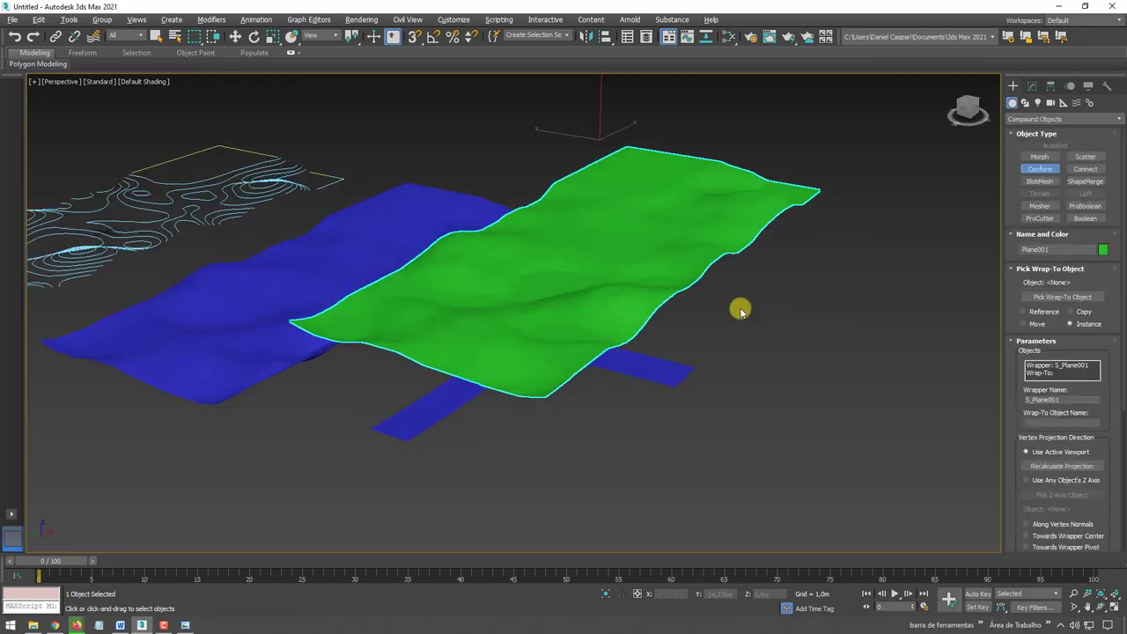
{"action": "key", "text": "z"}
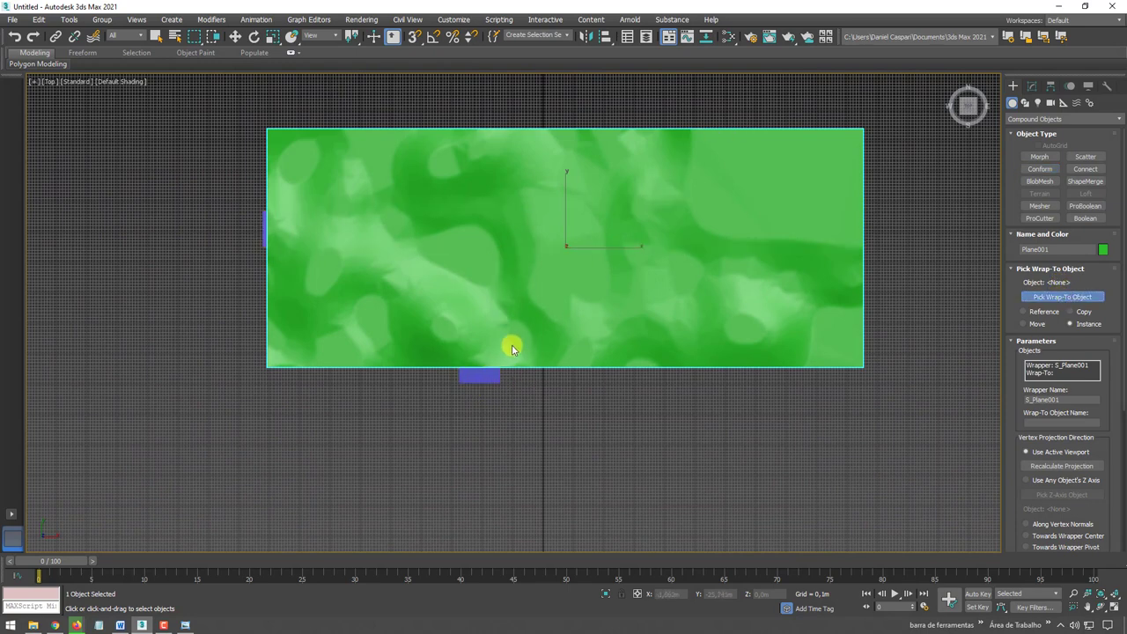
{"action": "left_click", "coordinate": [568, 418]}
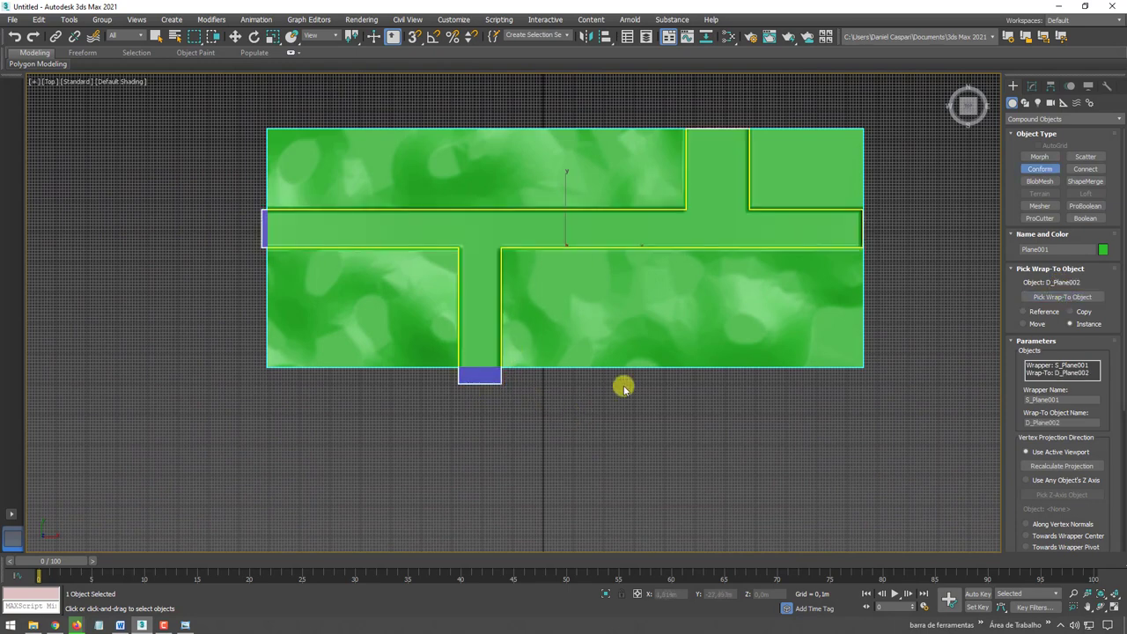
{"action": "key", "text": "w"}
{"action": "key", "text": "p"}
{"action": "mouse_move", "coordinate": [624, 385]}
{"action": "middle_mouse_down", "text": "alt"}
{"action": "mouse_move", "coordinate": [610, 345]}
{"action": "mouse_move", "coordinate": [649, 290]}
{"action": "mouse_move", "coordinate": [652, 254]}
{"action": "mouse_move", "coordinate": [614, 276]}
{"action": "mouse_move", "coordinate": [634, 244]}
{"action": "mouse_move", "coordinate": [626, 219]}
{"action": "middle_mouse_up", "text": "alt"}
{"action": "key", "text": "F4"}
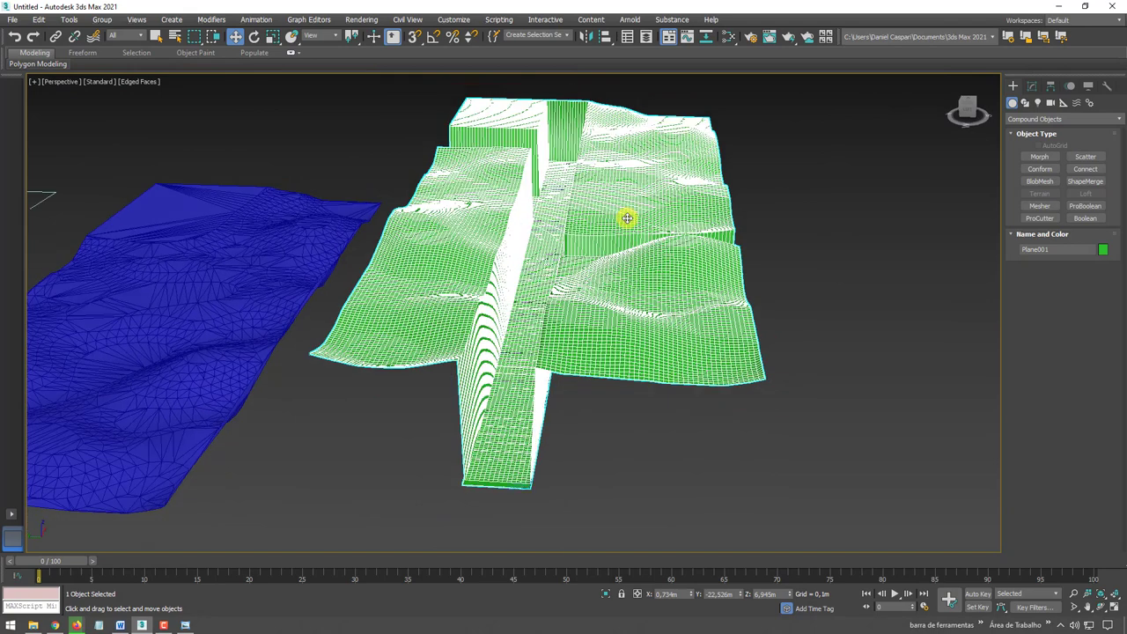
Convert the terrain to an editable poly and select its road-strip element.
{"action": "right_click", "coordinate": [626, 219]}
{"action": "mouse_move", "coordinate": [676, 342]}
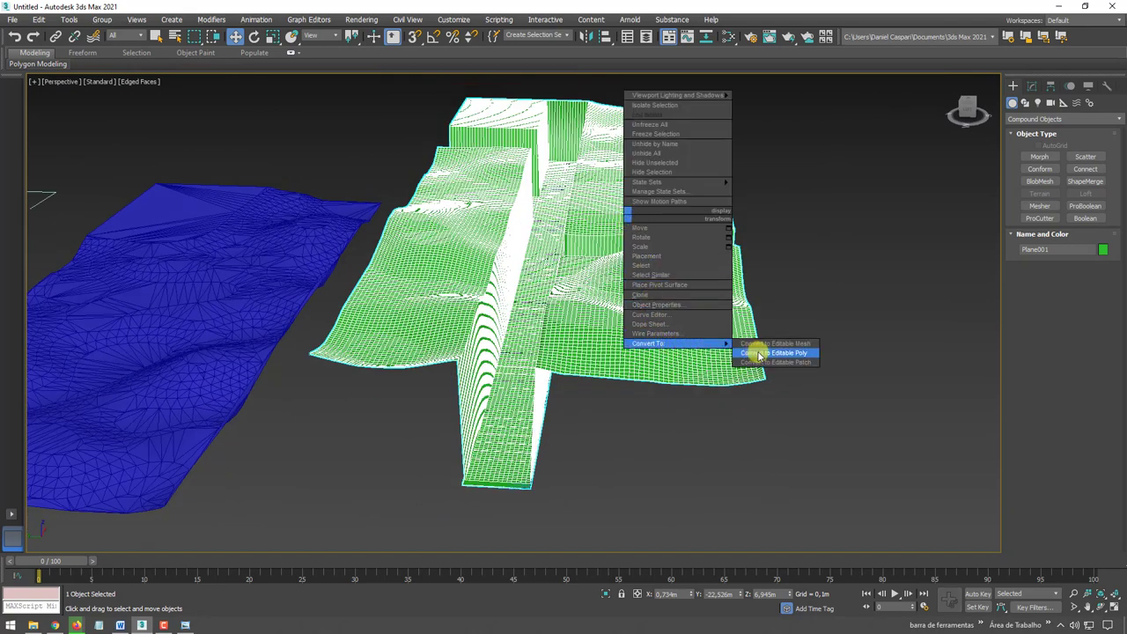
{"action": "left_click", "coordinate": [759, 353]}
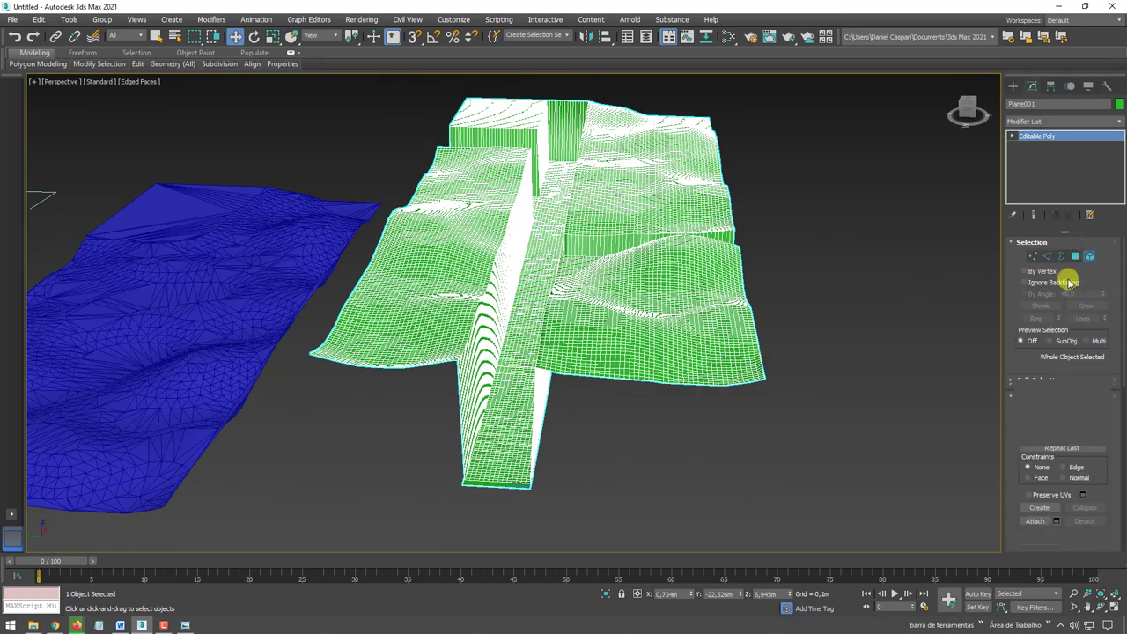
{"action": "left_click", "coordinate": [526, 397]}
{"action": "left_click", "coordinate": [529, 381]}
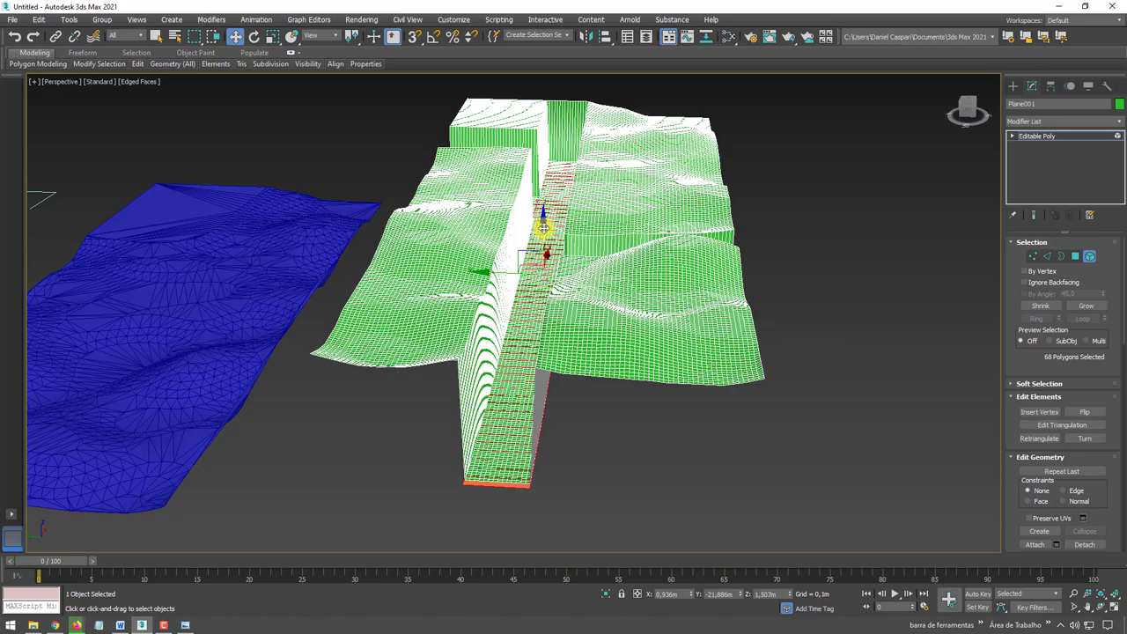
Inspect the selected road-strip element, then exit sub-object mode.
{"action": "mouse_move", "coordinate": [547, 213]}
{"action": "middle_mouse_down", "text": "alt"}
{"action": "mouse_move", "coordinate": [538, 204]}
{"action": "mouse_move", "coordinate": [556, 200]}
{"action": "mouse_move", "coordinate": [525, 53]}
{"action": "mouse_move", "coordinate": [569, 123]}
{"action": "middle_mouse_up", "text": "alt"}
{"action": "key", "text": "ctrl+a"}
{"action": "key", "text": "ctrl+z"}
{"action": "scroll", "coordinate": [579, 221], "scroll_direction": "up", "scroll_amount": 5}
{"action": "mouse_move", "coordinate": [579, 221]}
{"action": "middle_mouse_down", "text": "alt"}
{"action": "mouse_move", "coordinate": [555, 181]}
{"action": "mouse_move", "coordinate": [578, 167]}
{"action": "middle_mouse_up", "text": "alt"}
{"action": "left_click", "coordinate": [1028, 138]}
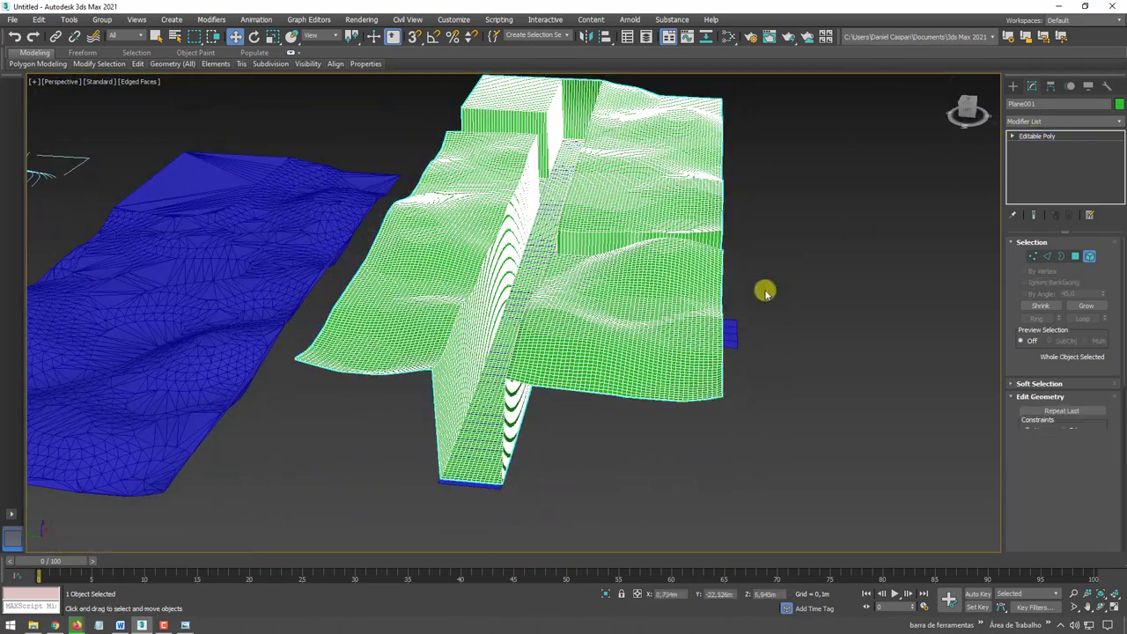
{"action": "mouse_move", "coordinate": [762, 290]}
{"action": "middle_mouse_down", "text": "alt"}
{"action": "mouse_move", "coordinate": [569, 355]}
{"action": "mouse_move", "coordinate": [573, 364]}
{"action": "mouse_move", "coordinate": [986, 289]}
{"action": "middle_mouse_up", "text": "alt"}
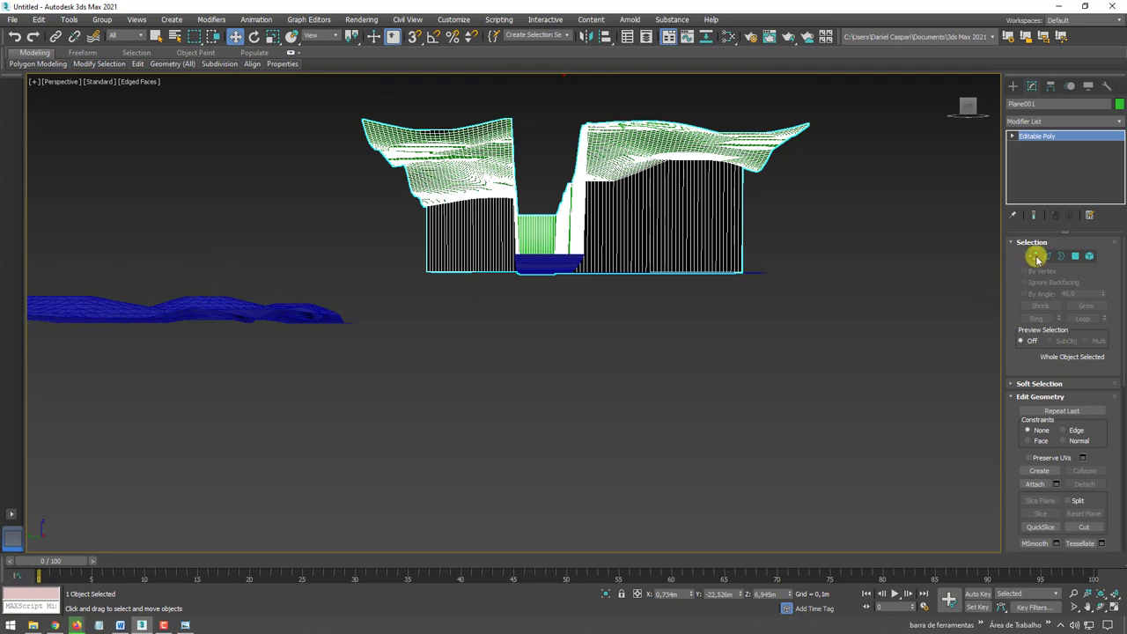
Box-select the vertices at the bottom of the road groove and raise them along Z.
{"action": "left_click", "coordinate": [1035, 256]}
{"action": "middle_click_drag", "start_coordinate": [830, 241], "coordinate": [819, 237], "text": "alt"}
{"action": "left_click_drag", "start_coordinate": [482, 317], "coordinate": [472, 269]}
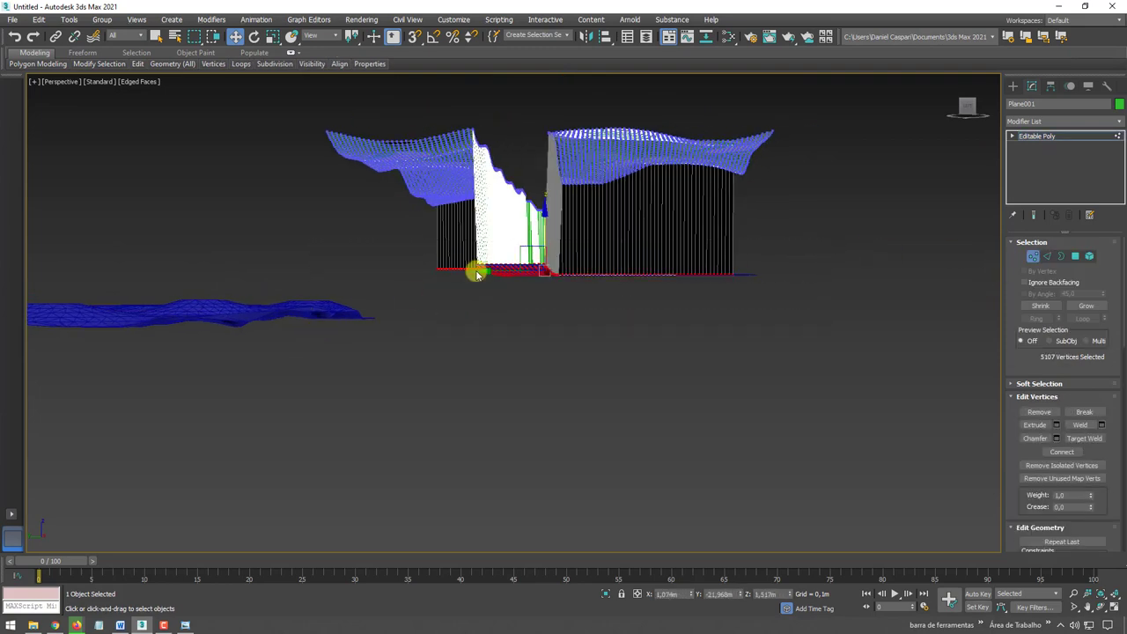
{"action": "middle_click_drag", "start_coordinate": [473, 269], "coordinate": [602, 196], "text": "alt"}
{"action": "mouse_move", "coordinate": [547, 222]}
{"action": "left_mouse_down"}
{"action": "mouse_move", "coordinate": [551, 159]}
{"action": "mouse_move", "coordinate": [579, 148]}
{"action": "left_mouse_up"}
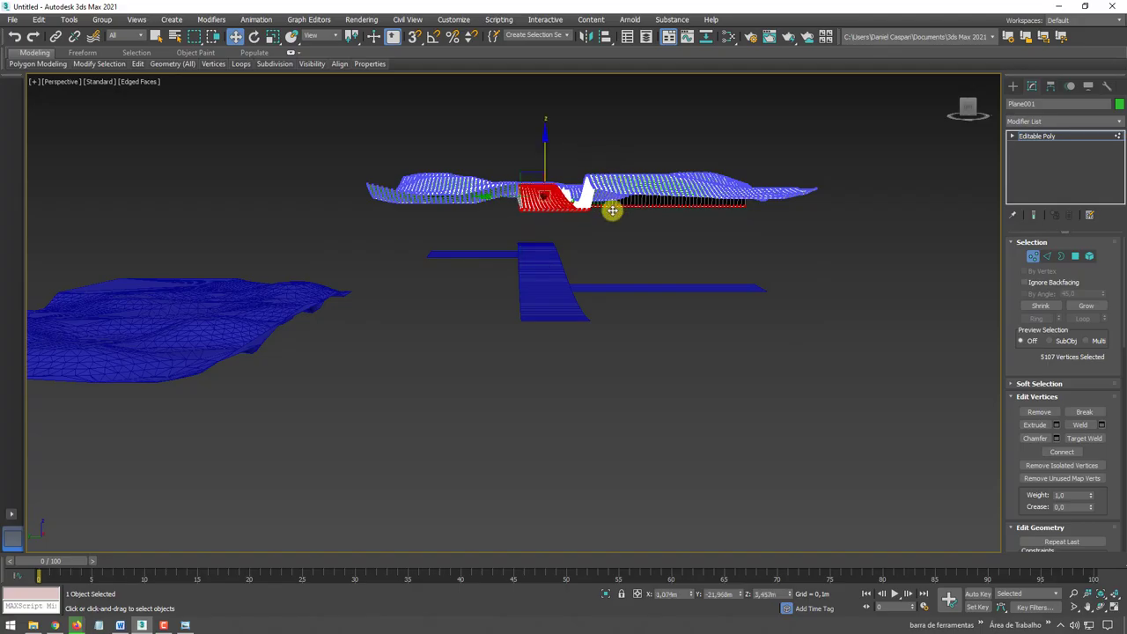
Lower the road vertices slightly to about 0.153m below the terrain surface.
{"action": "mouse_move", "coordinate": [612, 210]}
{"action": "middle_mouse_down", "text": "alt"}
{"action": "mouse_move", "coordinate": [604, 294]}
{"action": "mouse_move", "coordinate": [672, 262]}
{"action": "middle_mouse_up", "text": "alt"}
{"action": "scroll", "coordinate": [628, 241], "scroll_direction": "up", "scroll_amount": 3}
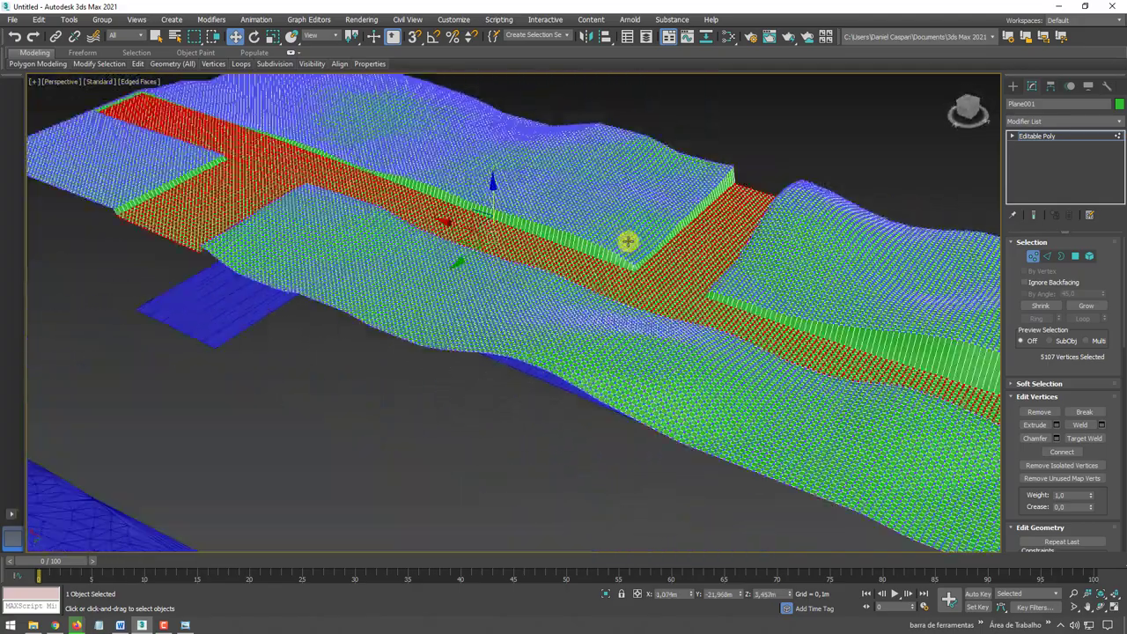
{"action": "scroll", "coordinate": [628, 241], "scroll_direction": "up", "scroll_amount": 2}
{"action": "left_click_drag", "start_coordinate": [426, 191], "coordinate": [441, 185]}
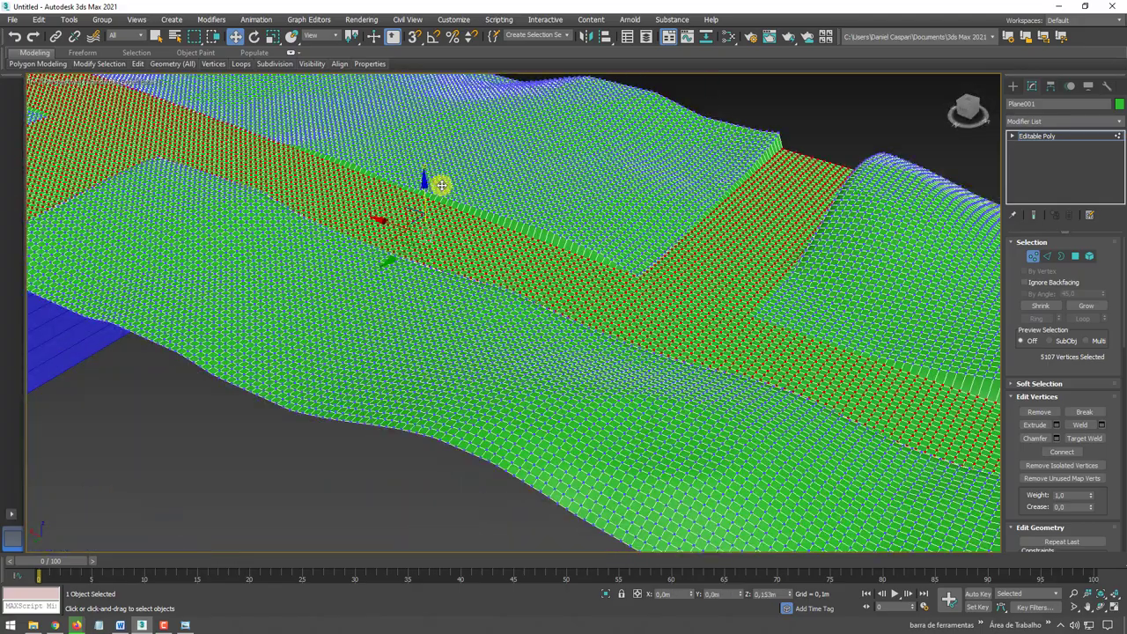
{"action": "mouse_move", "coordinate": [426, 187]}
{"action": "middle_mouse_down", "text": "alt"}
{"action": "mouse_move", "coordinate": [378, 179]}
{"action": "mouse_move", "coordinate": [465, 241]}
{"action": "middle_mouse_up", "text": "alt"}
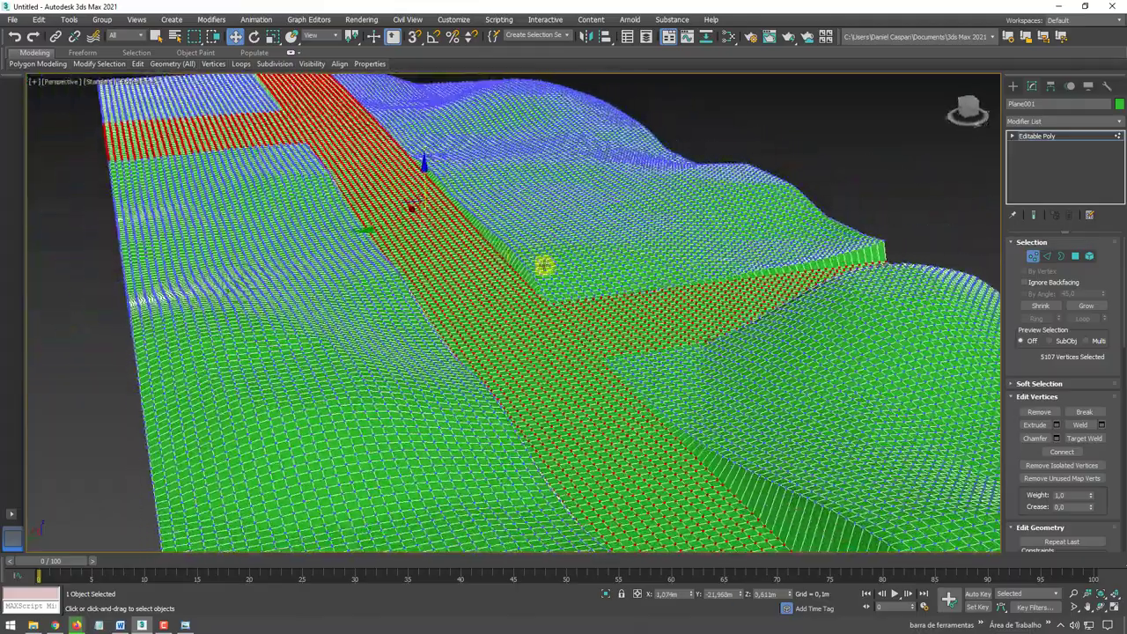
{"action": "scroll", "coordinate": [567, 305], "scroll_direction": "up", "scroll_amount": 2}
{"action": "scroll", "coordinate": [567, 304], "scroll_direction": "down", "scroll_amount": 4}
{"action": "scroll", "coordinate": [568, 308], "scroll_direction": "up", "scroll_amount": 1}
{"action": "scroll", "coordinate": [563, 299], "scroll_direction": "up", "scroll_amount": 2}
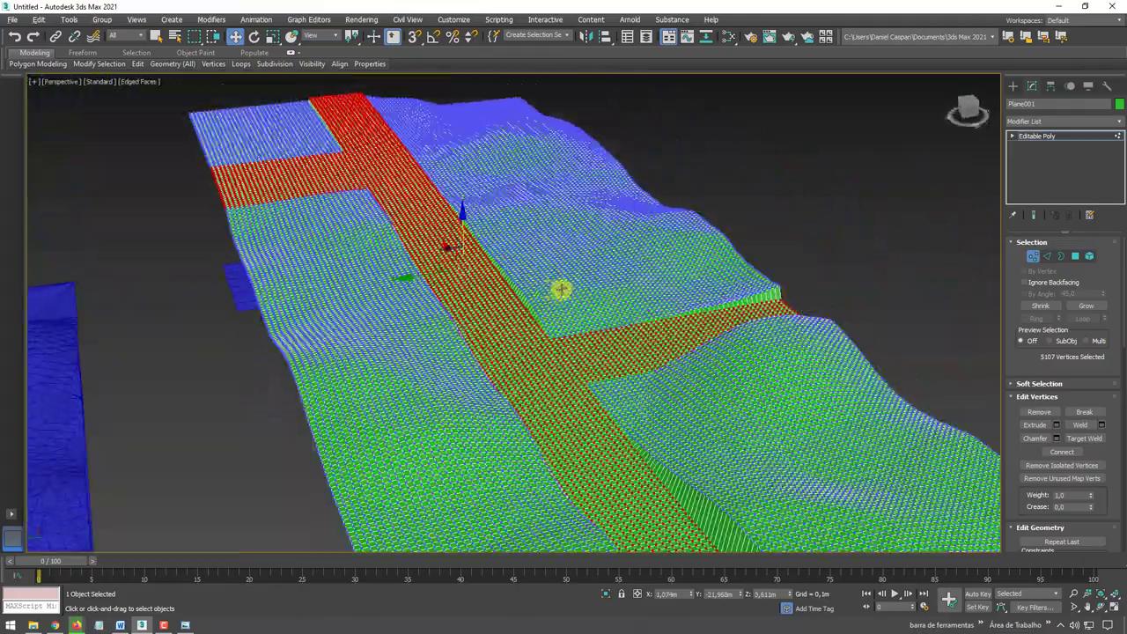
Enable Use Soft Selection with a 0.49m falloff.
{"action": "scroll", "coordinate": [1015, 353], "scroll_direction": "down", "scroll_amount": 1}
{"action": "left_click", "coordinate": [1019, 337]}
{"action": "scroll", "coordinate": [1030, 340], "scroll_direction": "down", "scroll_amount": 2}
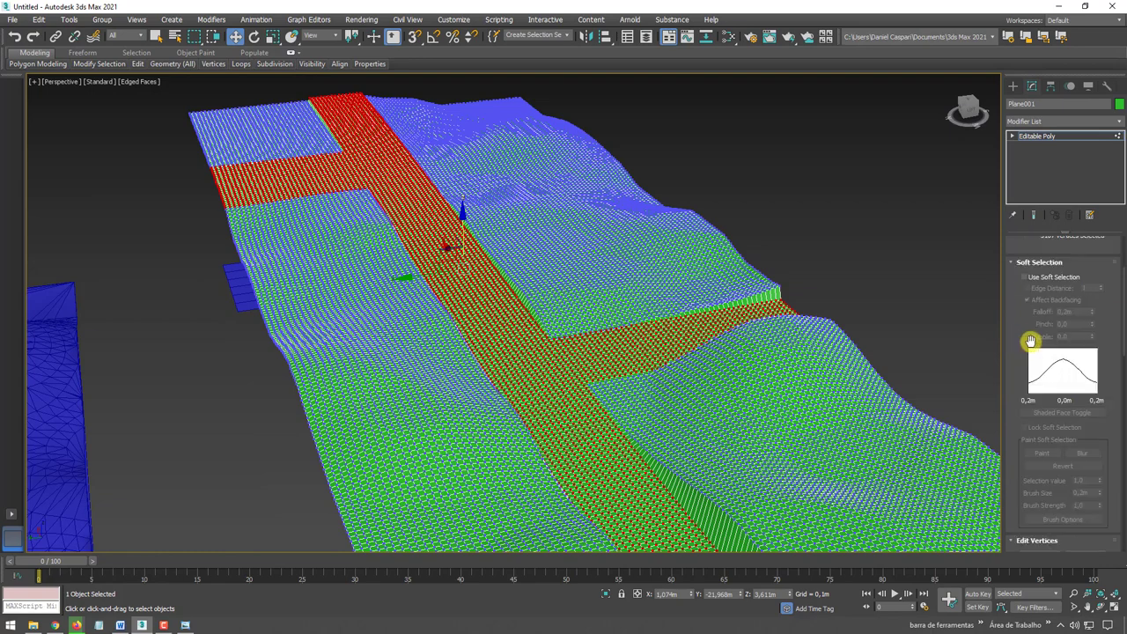
{"action": "left_click", "coordinate": [1029, 278]}
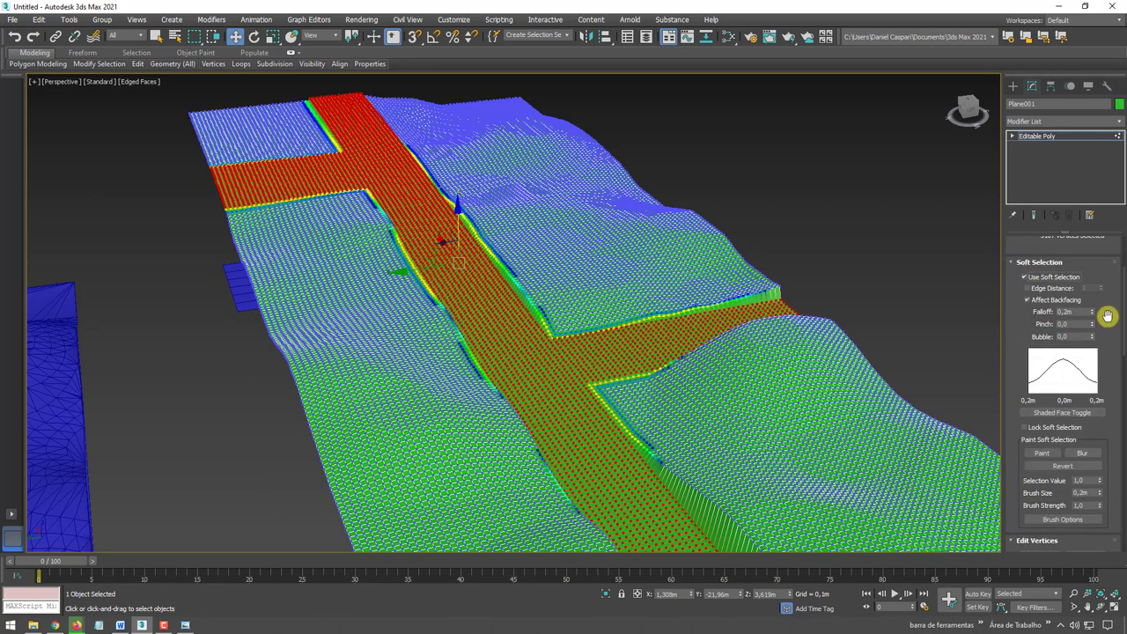
{"action": "left_click_drag", "start_coordinate": [1093, 314], "coordinate": [1082, 239]}
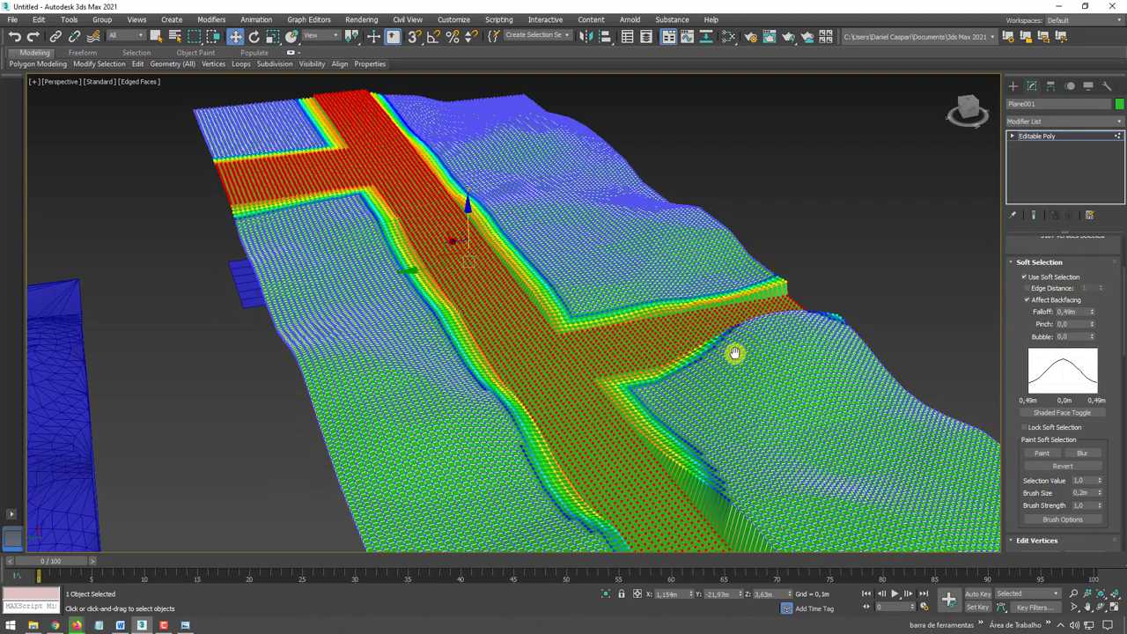
{"action": "left_click", "coordinate": [1015, 262]}
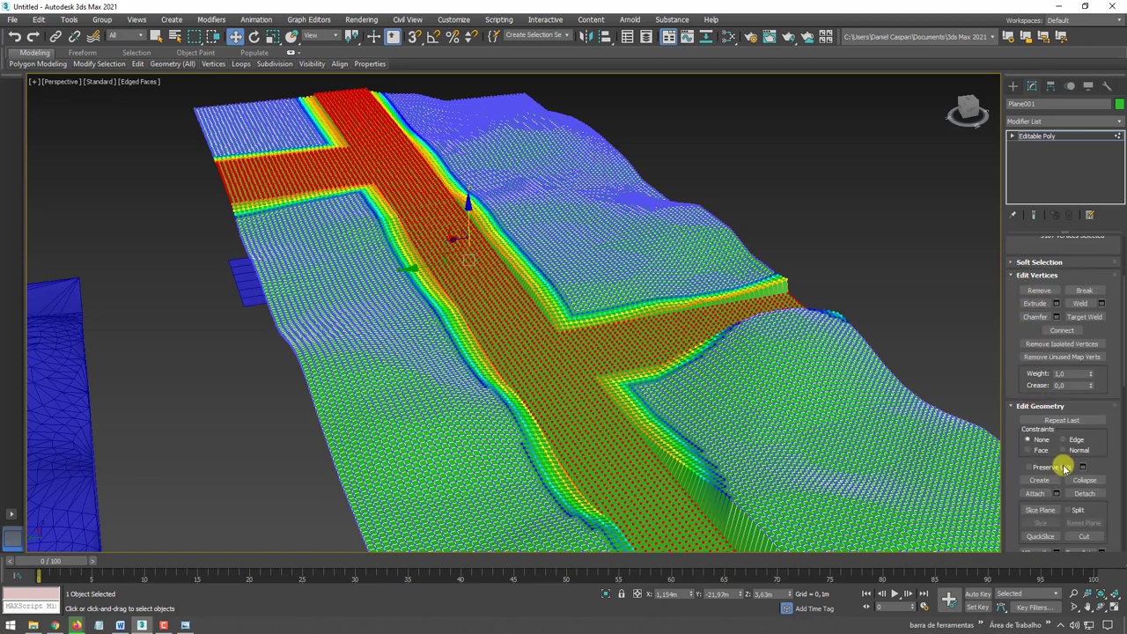
Apply Relax three times to smooth the road edges, then turn soft selection off.
{"action": "left_click_drag", "start_coordinate": [1024, 484], "coordinate": [1009, 284]}
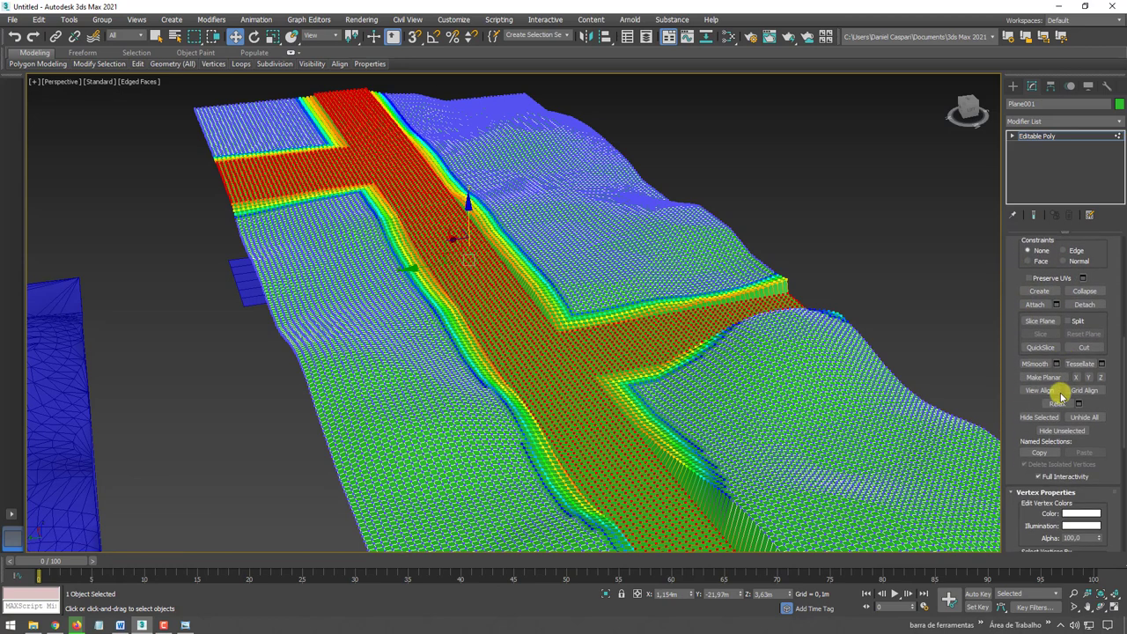
{"action": "left_click", "coordinate": [1058, 405]}
{"action": "left_click", "coordinate": [1058, 405]}
{"action": "left_click", "coordinate": [1059, 406]}
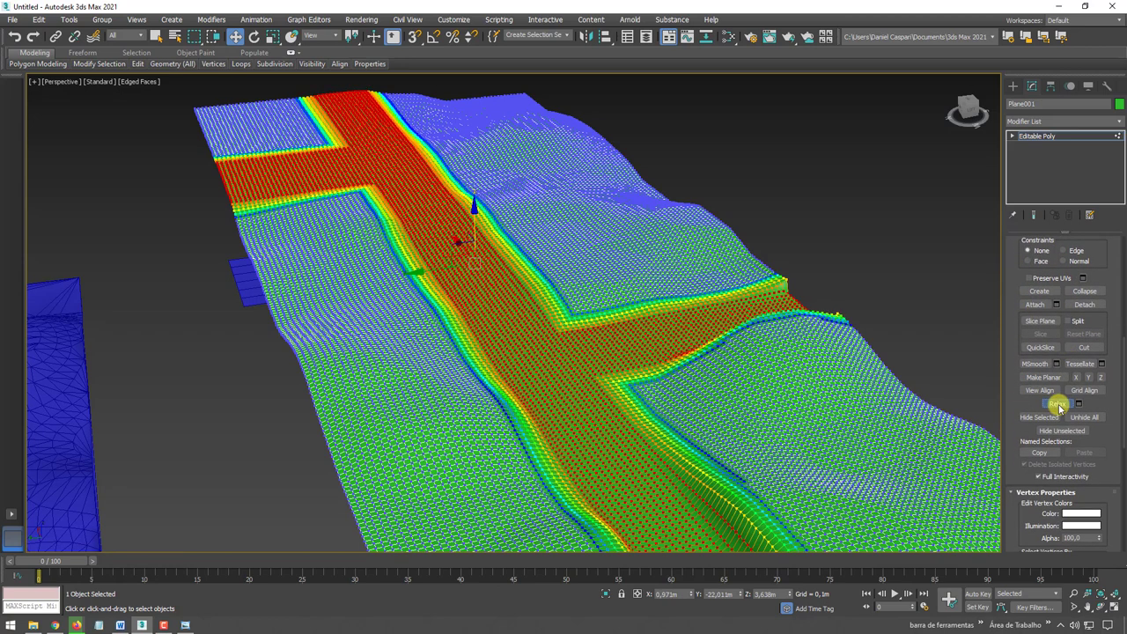
{"action": "scroll", "coordinate": [1030, 282], "scroll_direction": "up", "scroll_amount": 2}
{"action": "scroll", "coordinate": [1048, 260], "scroll_direction": "up", "scroll_amount": 3}
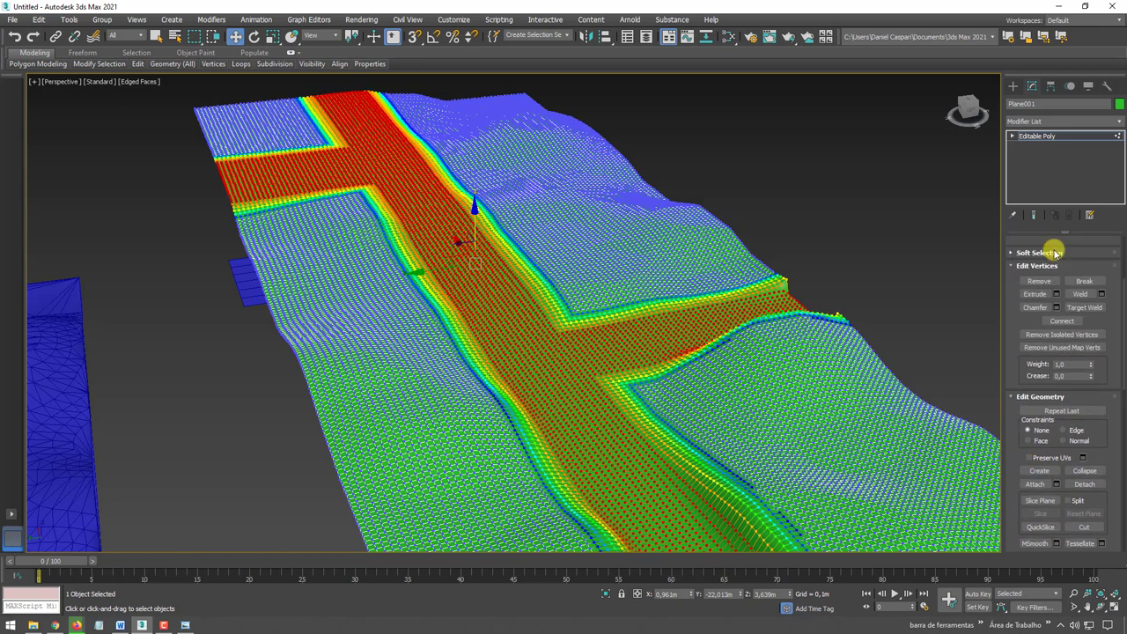
{"action": "scroll", "coordinate": [1019, 352], "scroll_direction": "up", "scroll_amount": 3}
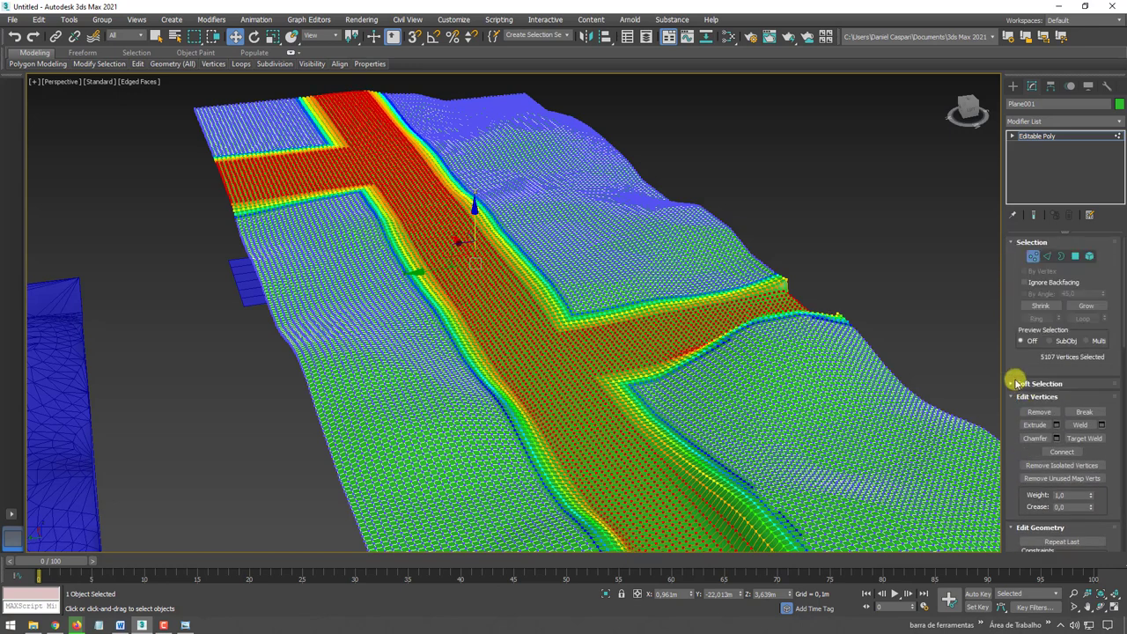
{"action": "left_click", "coordinate": [1017, 382]}
{"action": "left_click", "coordinate": [1026, 277]}
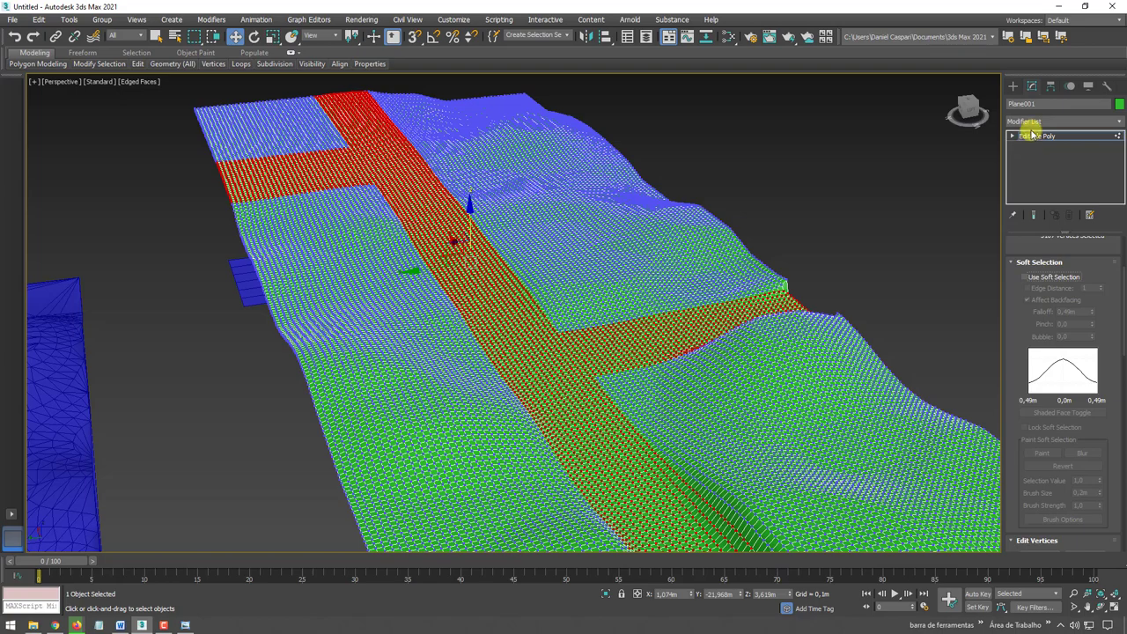
Leave terrain vertex editing, select the road plane (Plane002) and raise it above the terrain.
{"action": "key", "text": "1"}
{"action": "scroll", "coordinate": [792, 273], "scroll_direction": "down", "scroll_amount": 5}
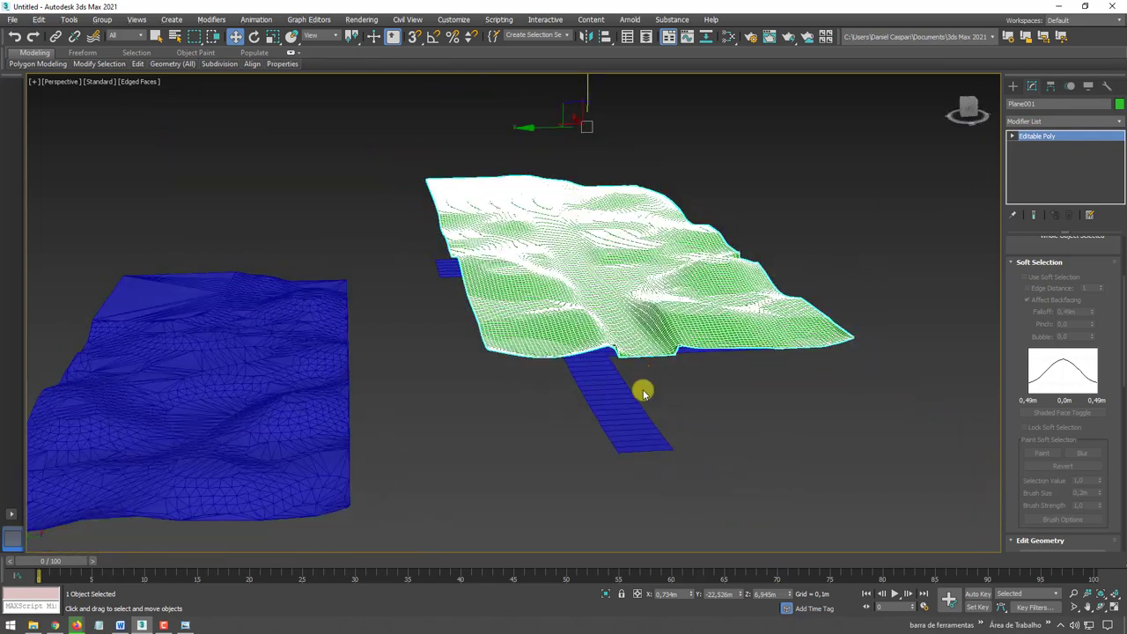
{"action": "left_click", "coordinate": [590, 408]}
{"action": "left_click_drag", "start_coordinate": [566, 259], "coordinate": [578, 223]}
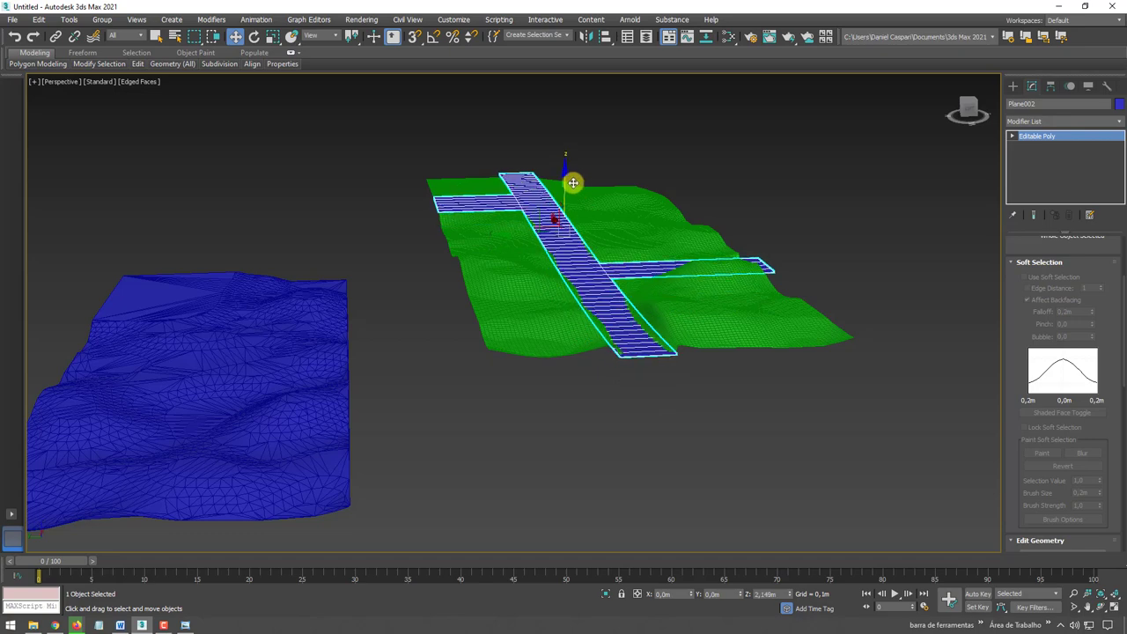
{"action": "scroll", "coordinate": [577, 229], "scroll_direction": "up", "scroll_amount": 2}
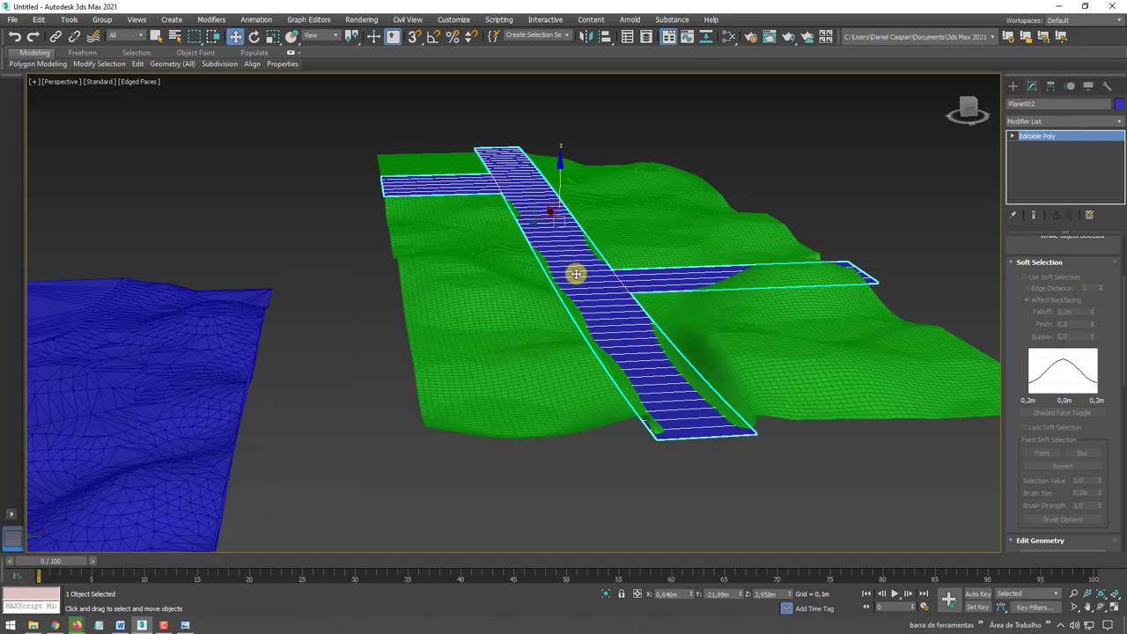
{"action": "left_click", "coordinate": [1120, 120]}
{"action": "left_click_drag", "start_coordinate": [1116, 138], "coordinate": [1116, 193]}
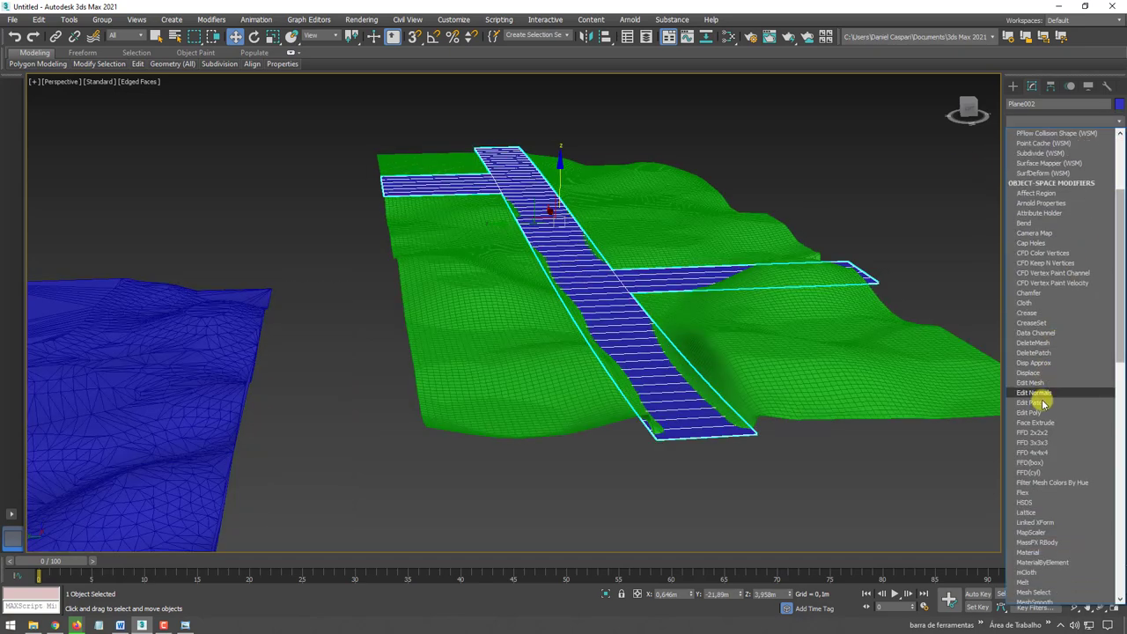
{"action": "left_click", "coordinate": [883, 375]}
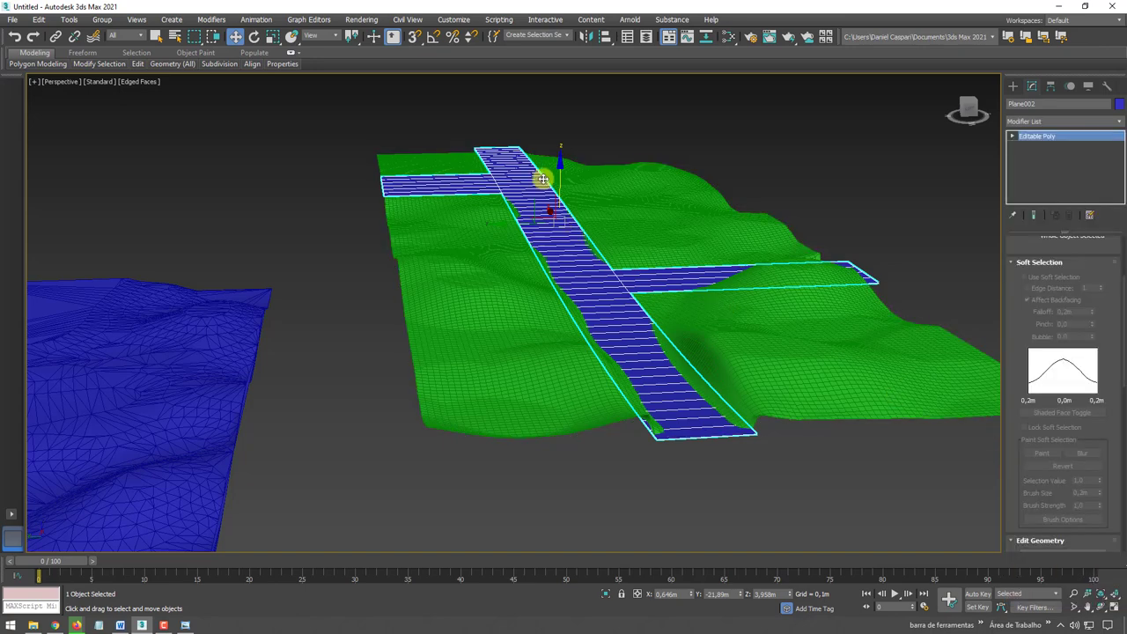
{"action": "left_click_drag", "start_coordinate": [562, 173], "coordinate": [558, 156]}
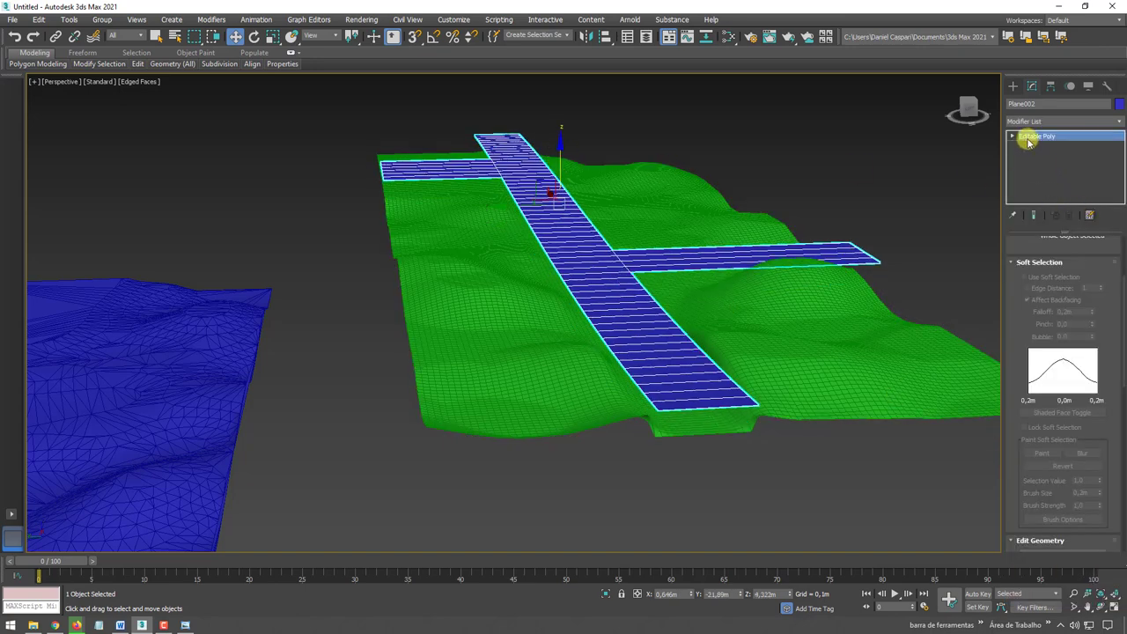
Pull the road's border down into side walls and sink the road into the terrain.
{"action": "left_click", "coordinate": [1034, 166]}
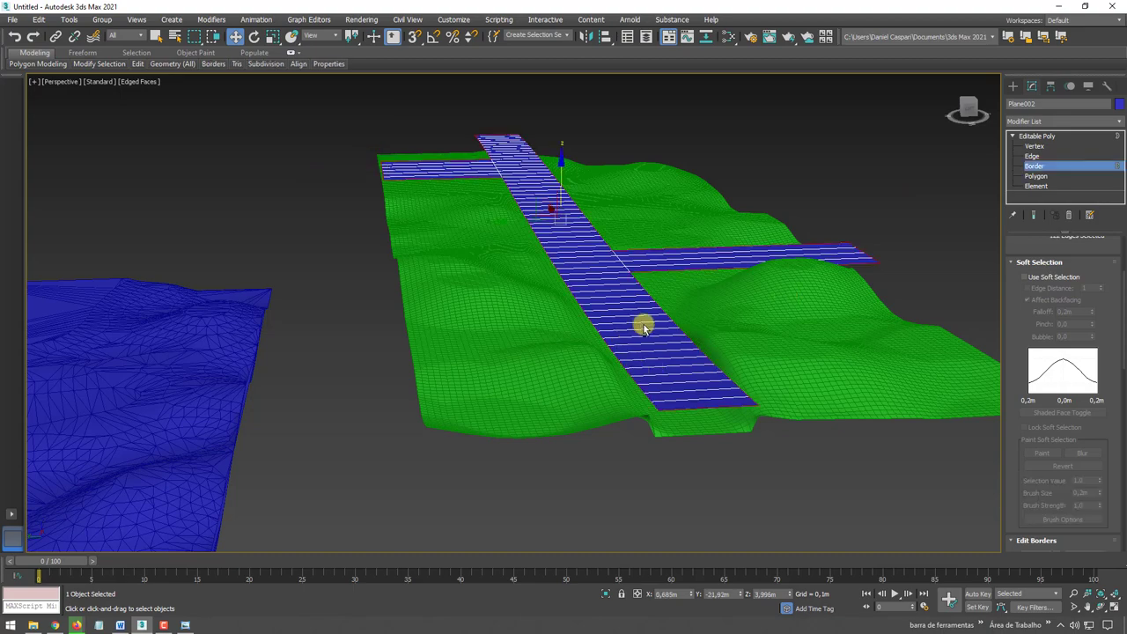
{"action": "middle_click_drag", "start_coordinate": [644, 325], "coordinate": [560, 179], "text": "alt"}
{"action": "left_click_drag", "start_coordinate": [561, 174], "coordinate": [560, 199], "text": "shift"}
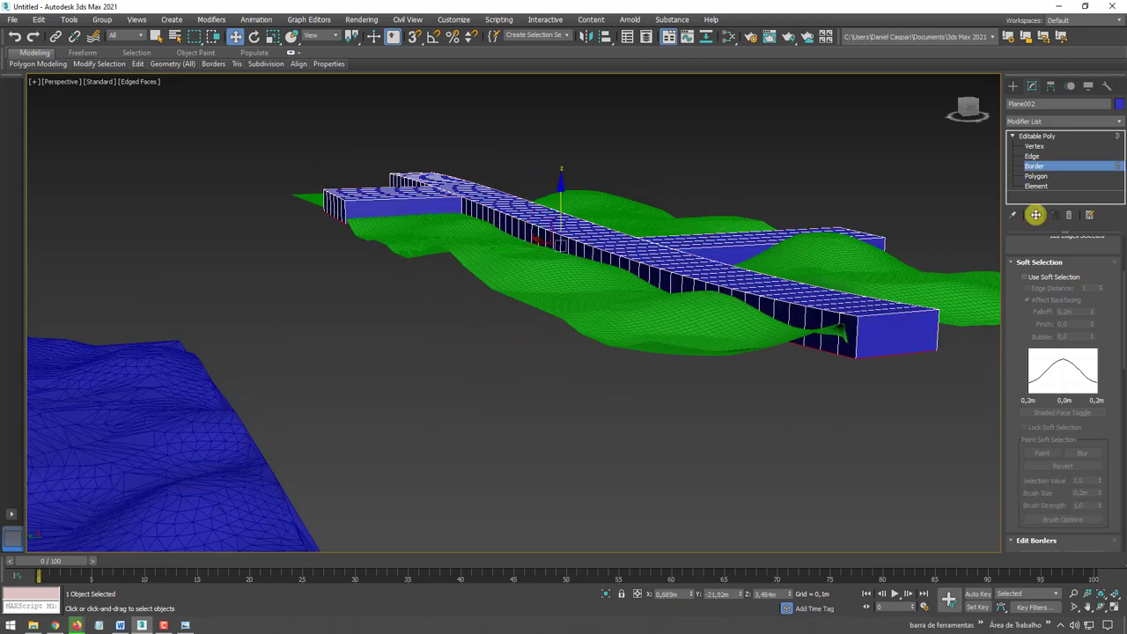
{"action": "left_click", "coordinate": [1039, 137]}
{"action": "scroll", "coordinate": [558, 185], "scroll_direction": "up", "scroll_amount": 5}
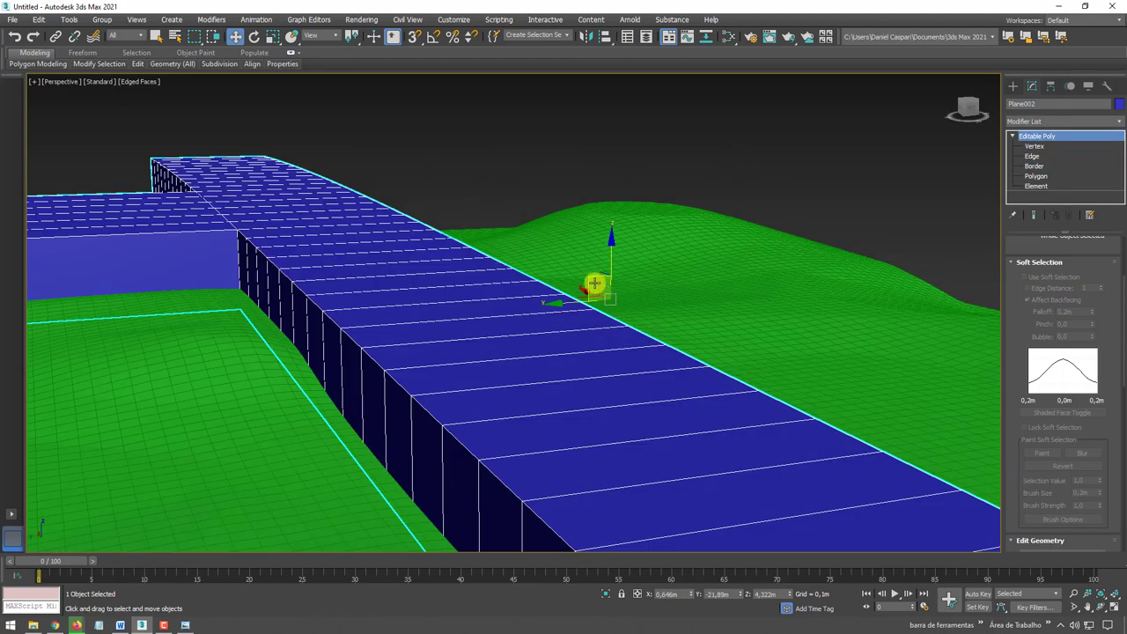
{"action": "left_click_drag", "start_coordinate": [612, 269], "coordinate": [598, 349]}
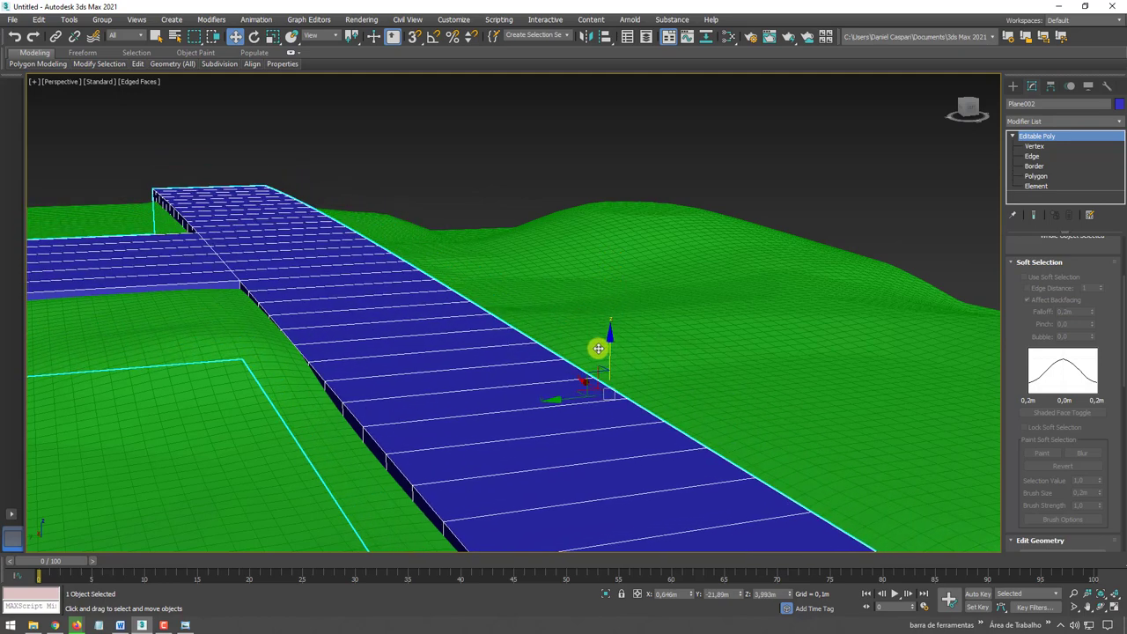
{"action": "scroll", "coordinate": [643, 388], "scroll_direction": "down", "scroll_amount": 3}
{"action": "mouse_move", "coordinate": [644, 387]}
{"action": "middle_mouse_down", "text": "alt"}
{"action": "mouse_move", "coordinate": [672, 430]}
{"action": "mouse_move", "coordinate": [651, 302]}
{"action": "middle_mouse_up", "text": "alt"}
{"action": "scroll", "coordinate": [645, 362], "scroll_direction": "down", "scroll_amount": 3}
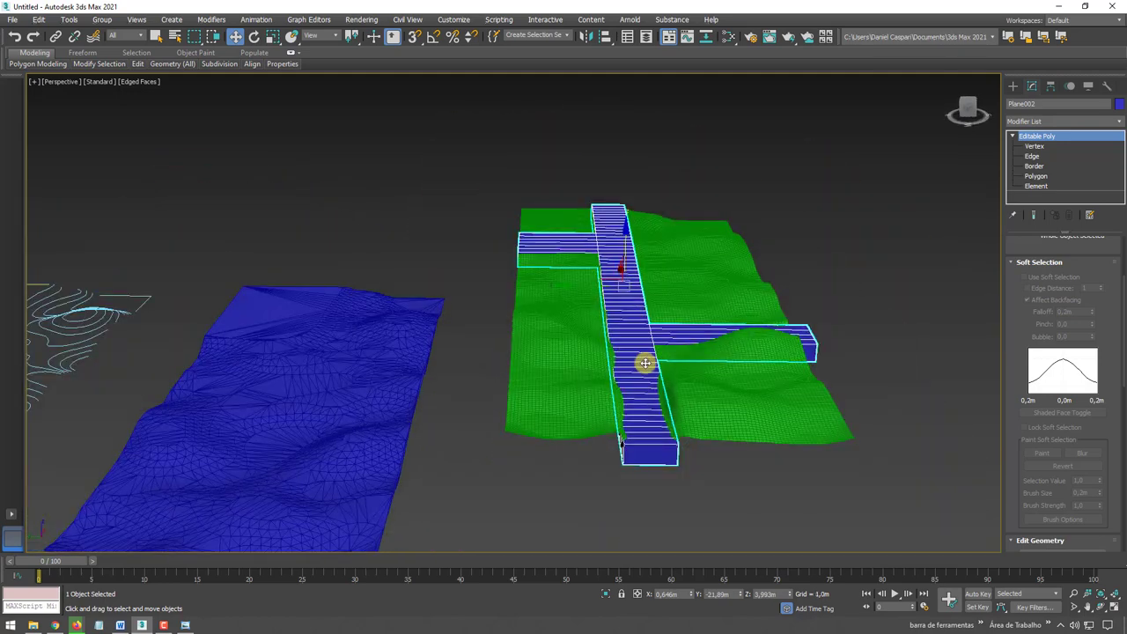
{"action": "mouse_move", "coordinate": [645, 363]}
{"action": "middle_mouse_down", "text": "alt"}
{"action": "mouse_move", "coordinate": [634, 397]}
{"action": "mouse_move", "coordinate": [723, 345]}
{"action": "middle_mouse_up", "text": "alt"}
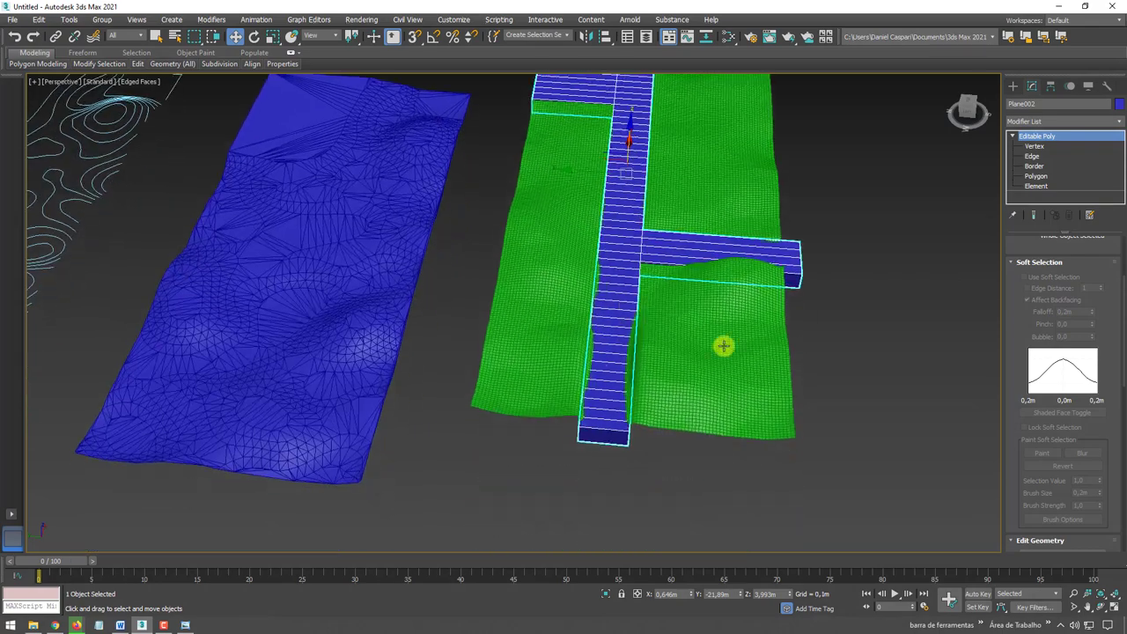
Select the crossing road's top polygons.
{"action": "left_click", "coordinate": [1037, 176]}
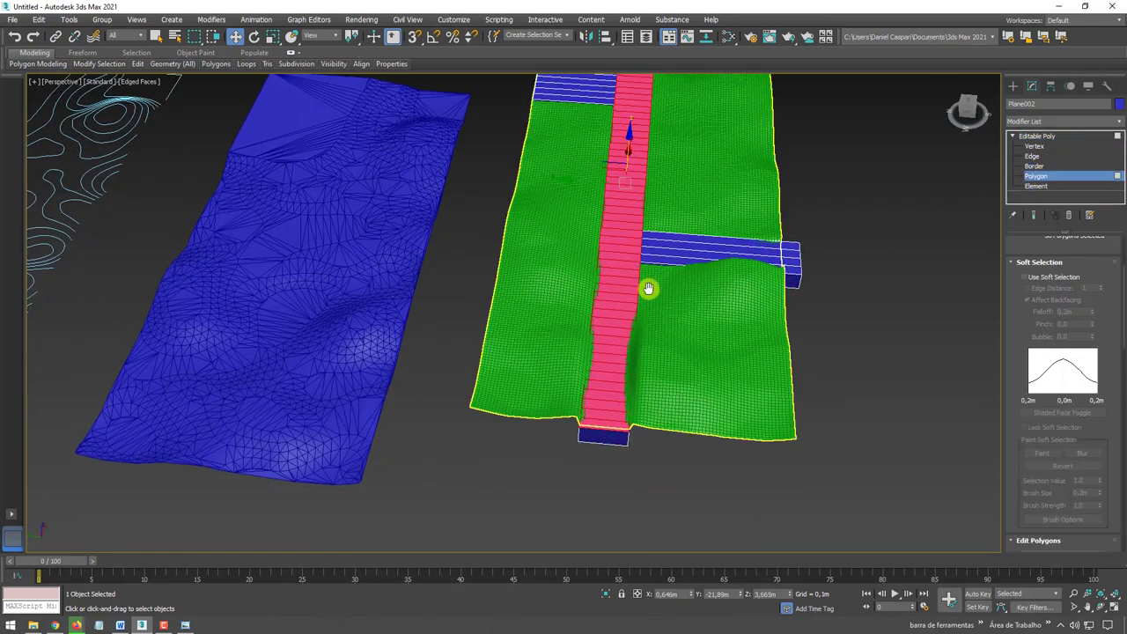
{"action": "middle_click_drag", "start_coordinate": [649, 290], "coordinate": [678, 345], "text": "alt"}
{"action": "left_click", "coordinate": [692, 327], "text": "ctrl"}
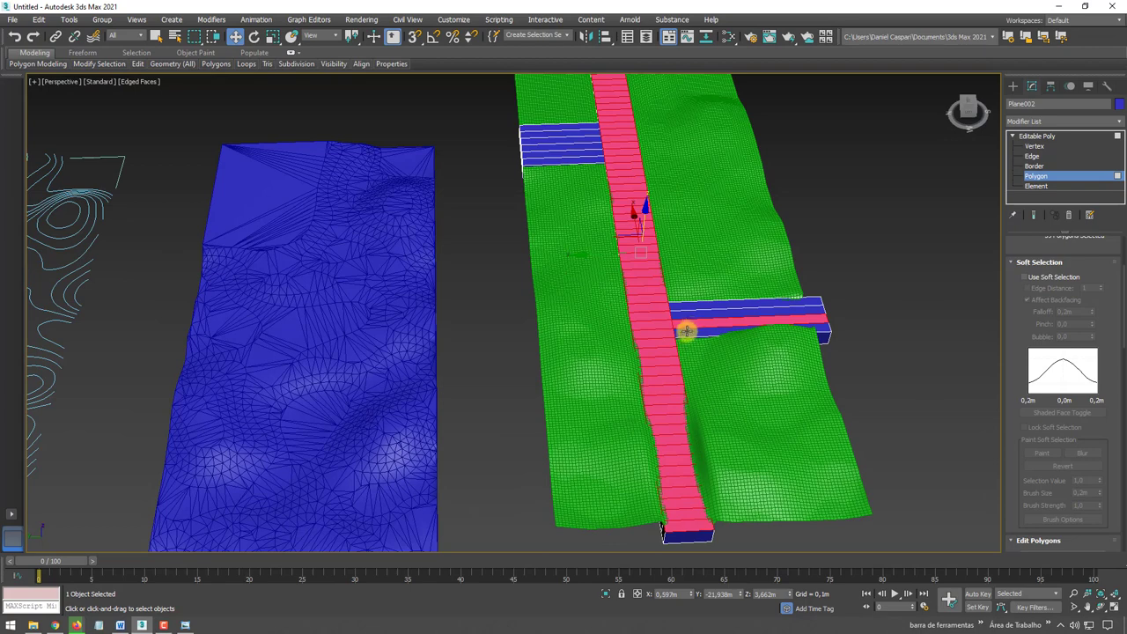
{"action": "left_click", "coordinate": [722, 315], "text": "ctrl"}
{"action": "left_click", "coordinate": [752, 307], "text": "ctrl"}
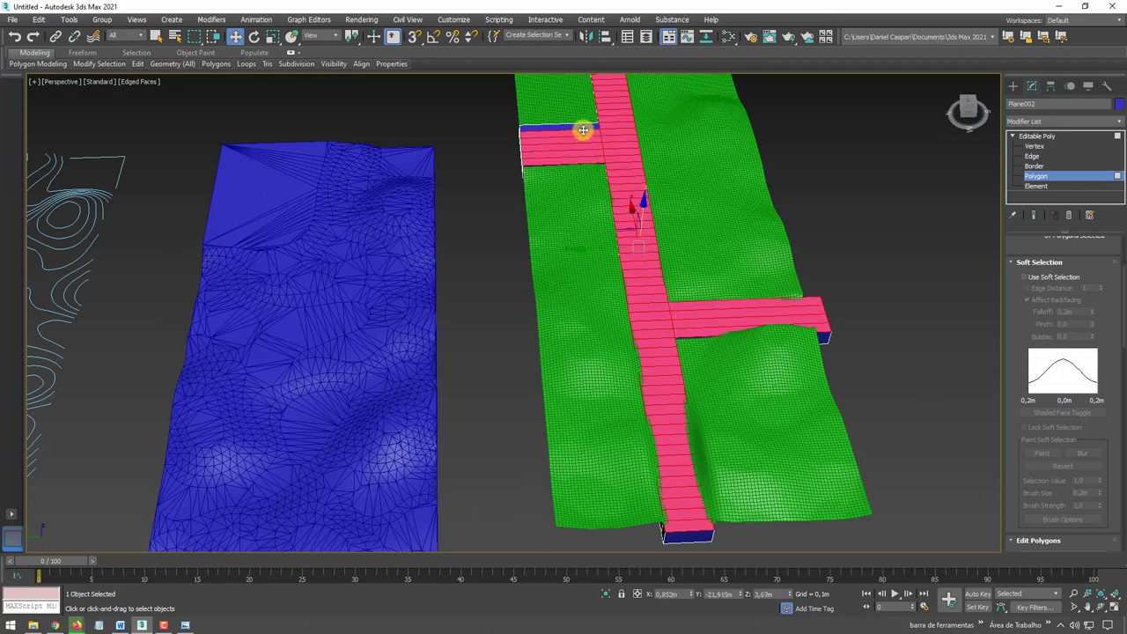
Inset the selected road faces by 0.048m and extrude them down into the terrain.
{"action": "left_click", "coordinate": [1018, 261]}
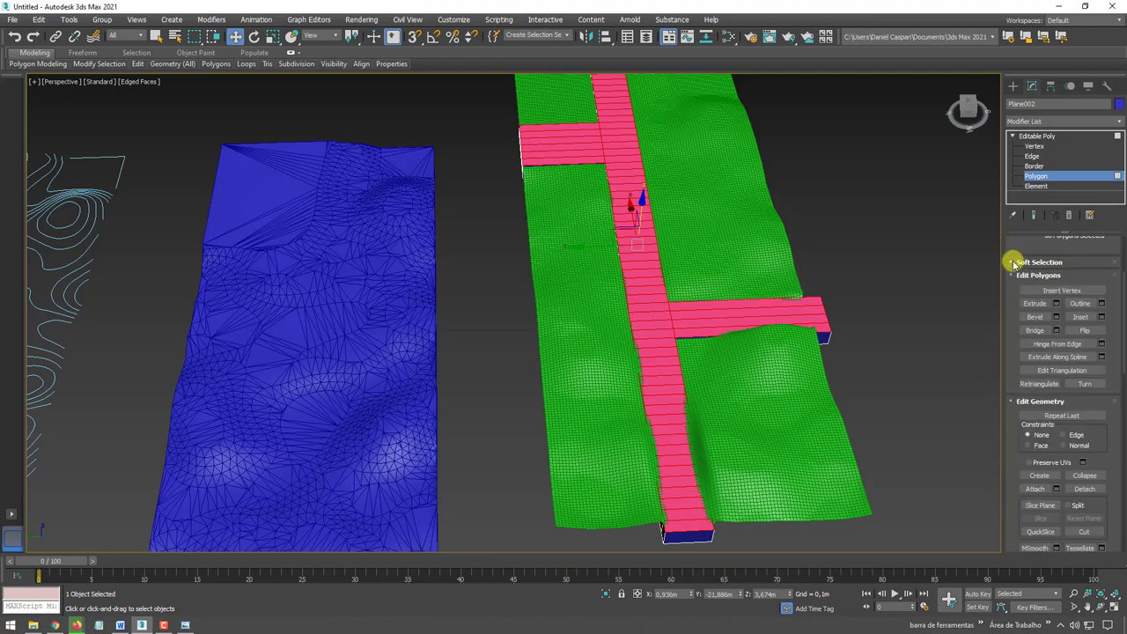
{"action": "key", "text": "shift+i"}
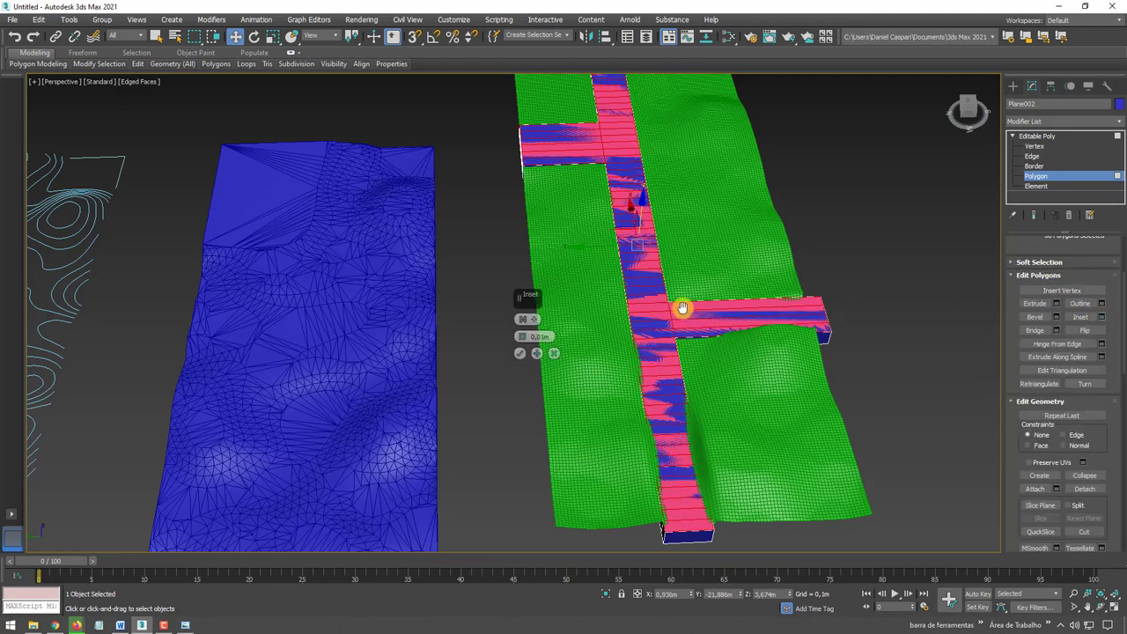
{"action": "scroll", "coordinate": [558, 327], "scroll_direction": "up", "scroll_amount": 3}
{"action": "left_click_drag", "start_coordinate": [524, 335], "coordinate": [533, 317]}
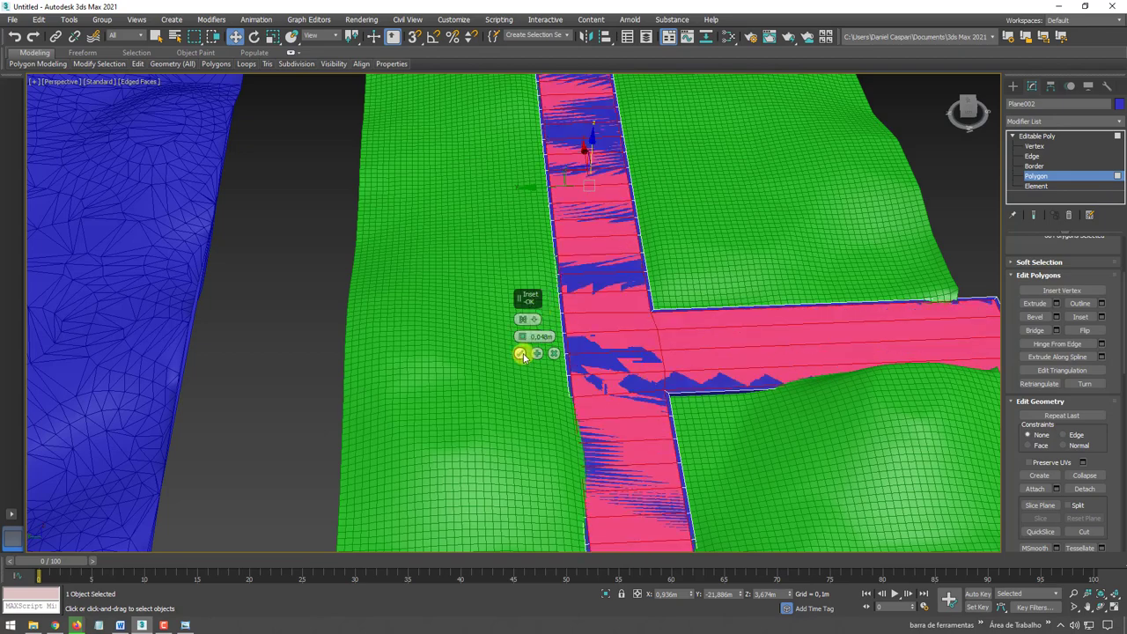
{"action": "left_click", "coordinate": [521, 354]}
{"action": "middle_click_drag", "start_coordinate": [649, 360], "coordinate": [614, 320], "text": "alt"}
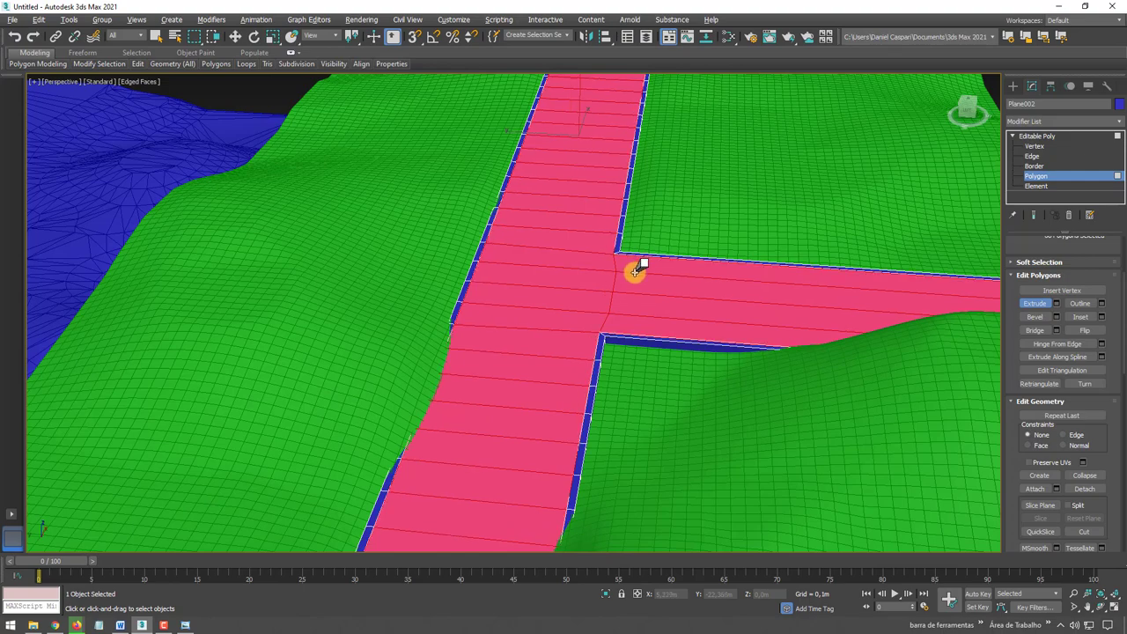
{"action": "left_click_drag", "start_coordinate": [636, 268], "coordinate": [635, 280]}
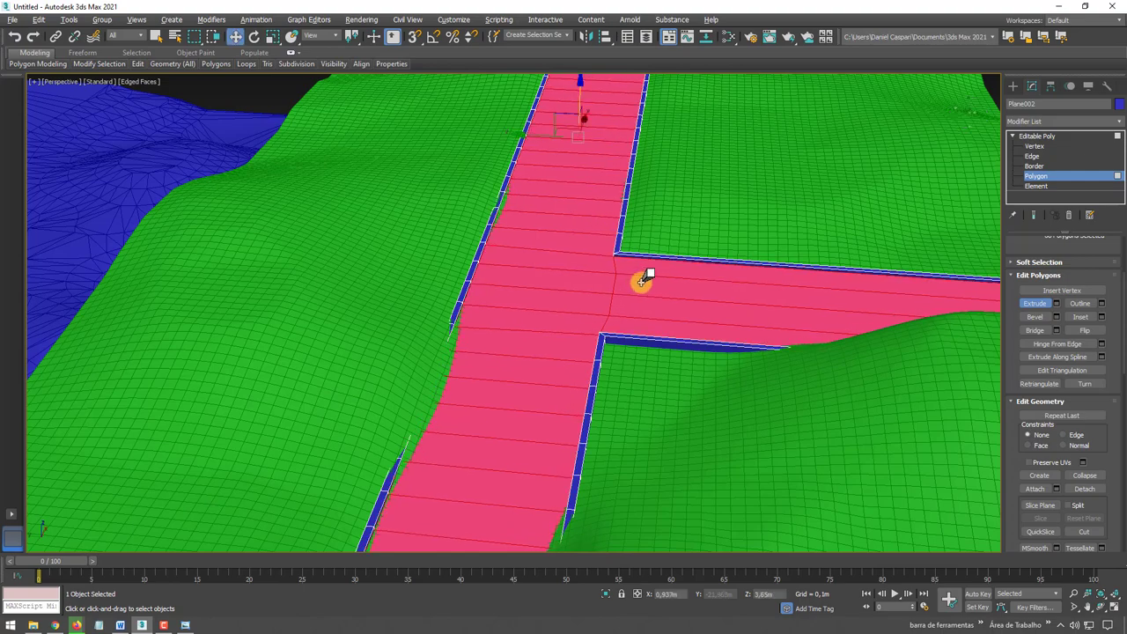
{"action": "scroll", "coordinate": [643, 279], "scroll_direction": "down", "scroll_amount": 5}
{"action": "middle_click_drag", "start_coordinate": [679, 493], "coordinate": [657, 254], "text": "alt"}
Exit face editing, hide edged faces with F4, select the green terrain (Plane001) and show the Freeform tools.
{"action": "left_click", "coordinate": [1096, 136]}
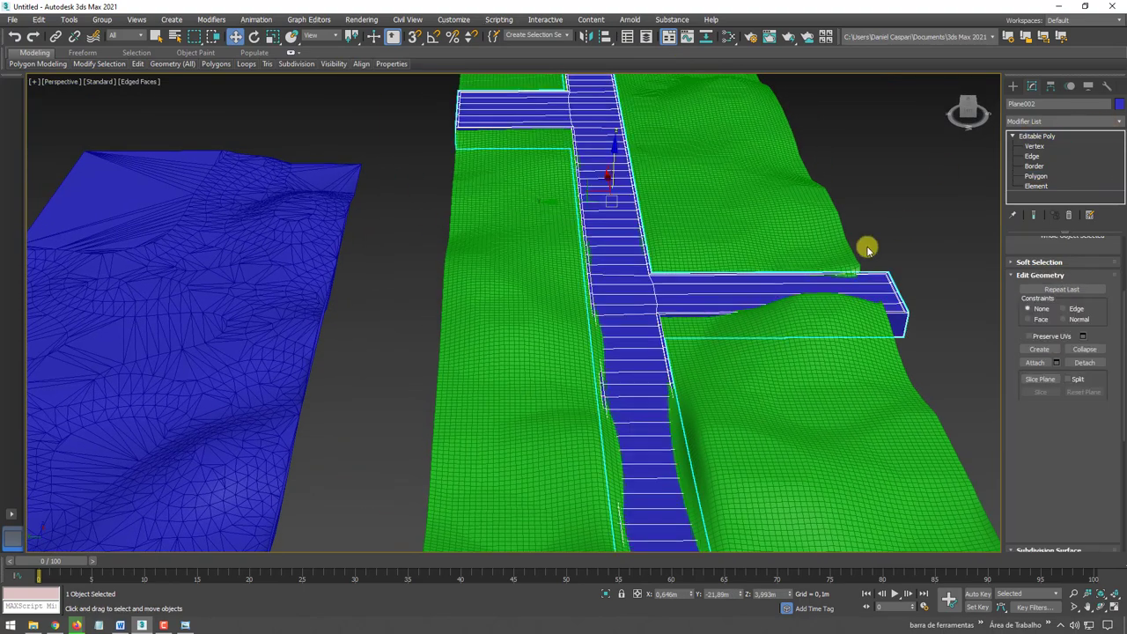
{"action": "key", "text": "F4"}
{"action": "middle_click_drag", "start_coordinate": [759, 395], "coordinate": [605, 295], "text": "alt"}
{"action": "left_click", "coordinate": [566, 277]}
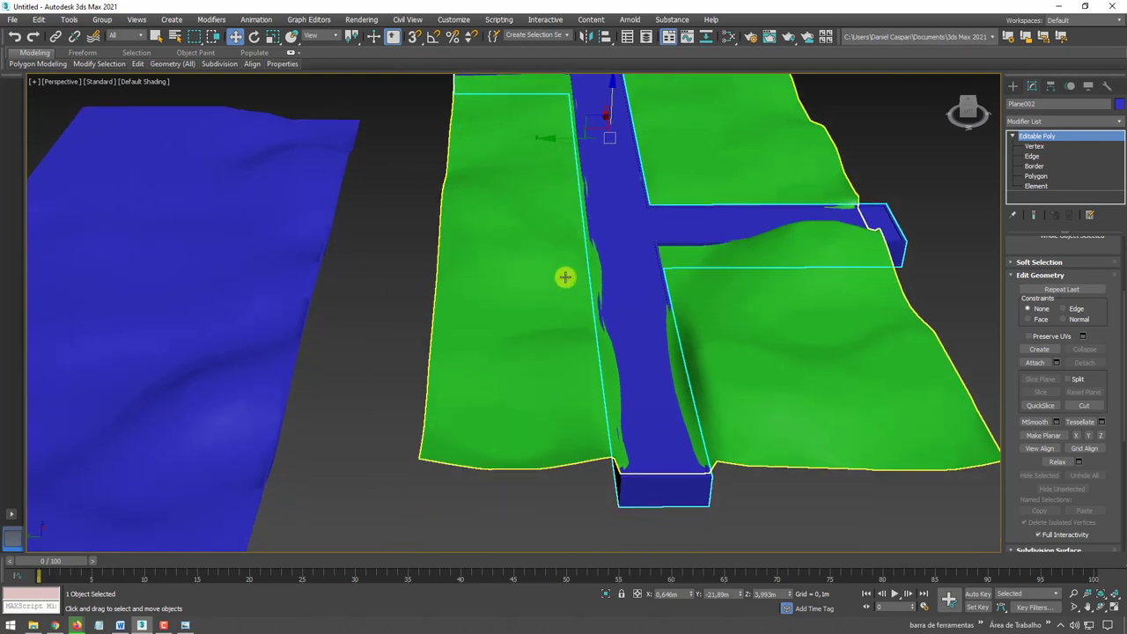
{"action": "scroll", "coordinate": [603, 348], "scroll_direction": "up", "scroll_amount": 3}
{"action": "mouse_move", "coordinate": [593, 360]}
{"action": "middle_mouse_down", "text": "alt"}
{"action": "mouse_move", "coordinate": [599, 372]}
{"action": "mouse_move", "coordinate": [608, 255]}
{"action": "mouse_move", "coordinate": [578, 227]}
{"action": "mouse_move", "coordinate": [603, 311]}
{"action": "middle_mouse_up", "text": "alt"}
{"action": "scroll", "coordinate": [602, 290], "scroll_direction": "down", "scroll_amount": 3}
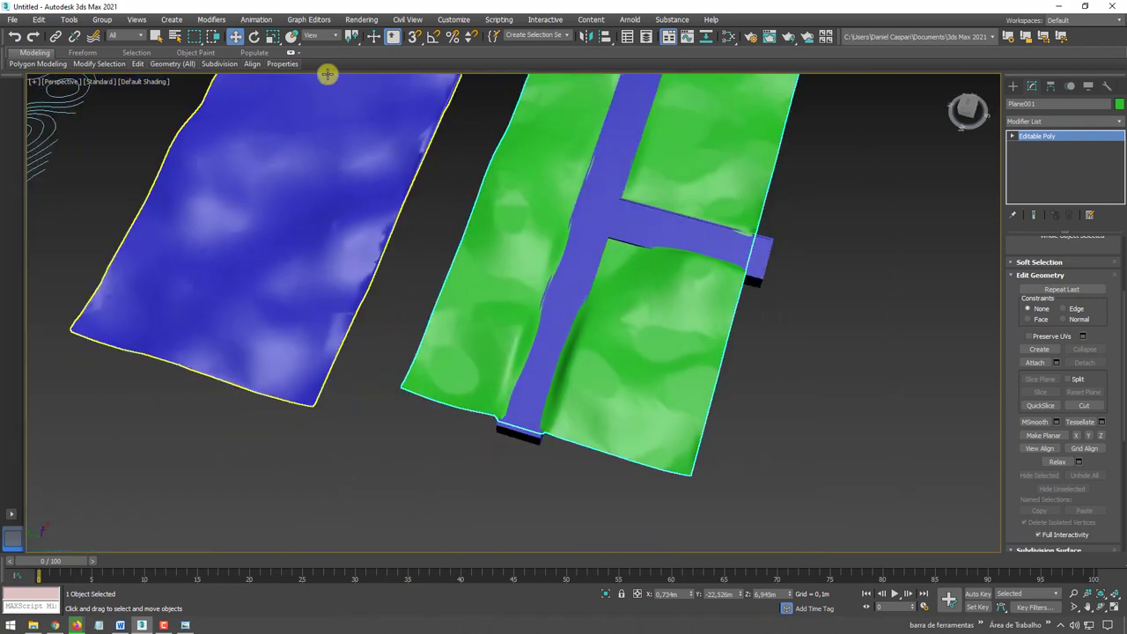
{"action": "middle_click_drag", "start_coordinate": [540, 248], "coordinate": [543, 264]}
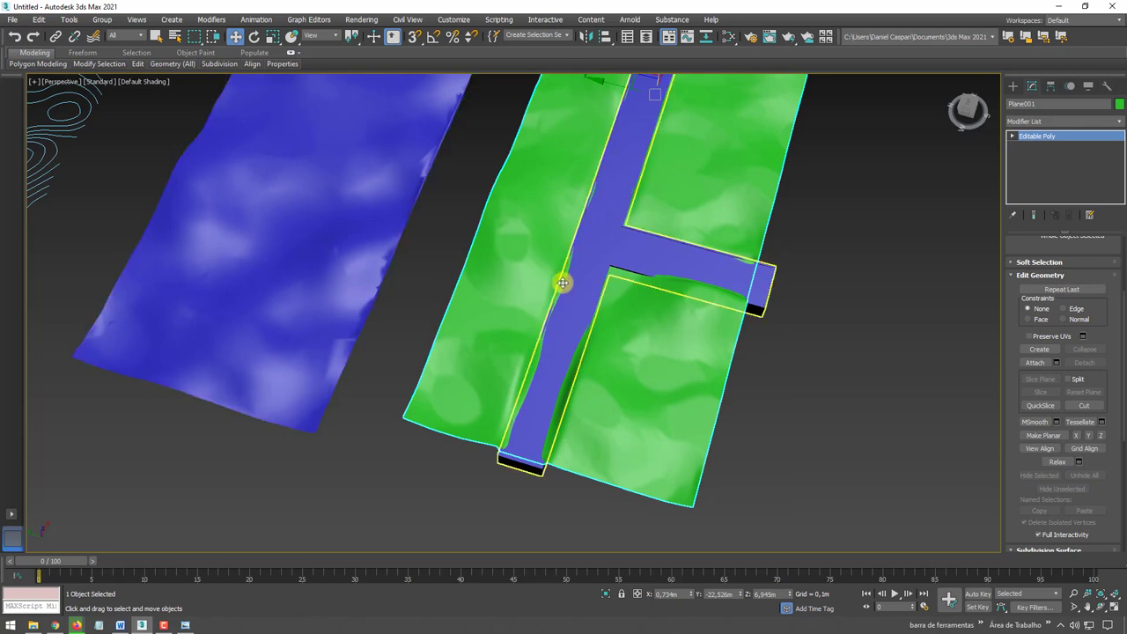
{"action": "scroll", "coordinate": [568, 260], "scroll_direction": "up", "scroll_amount": 2}
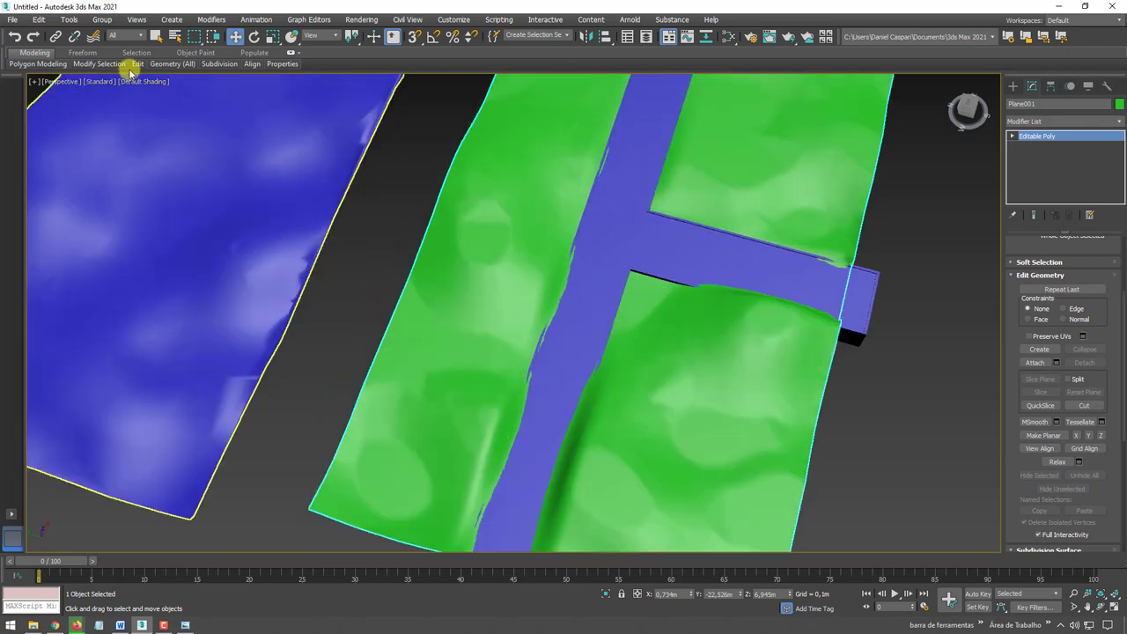
{"action": "left_click", "coordinate": [78, 55]}
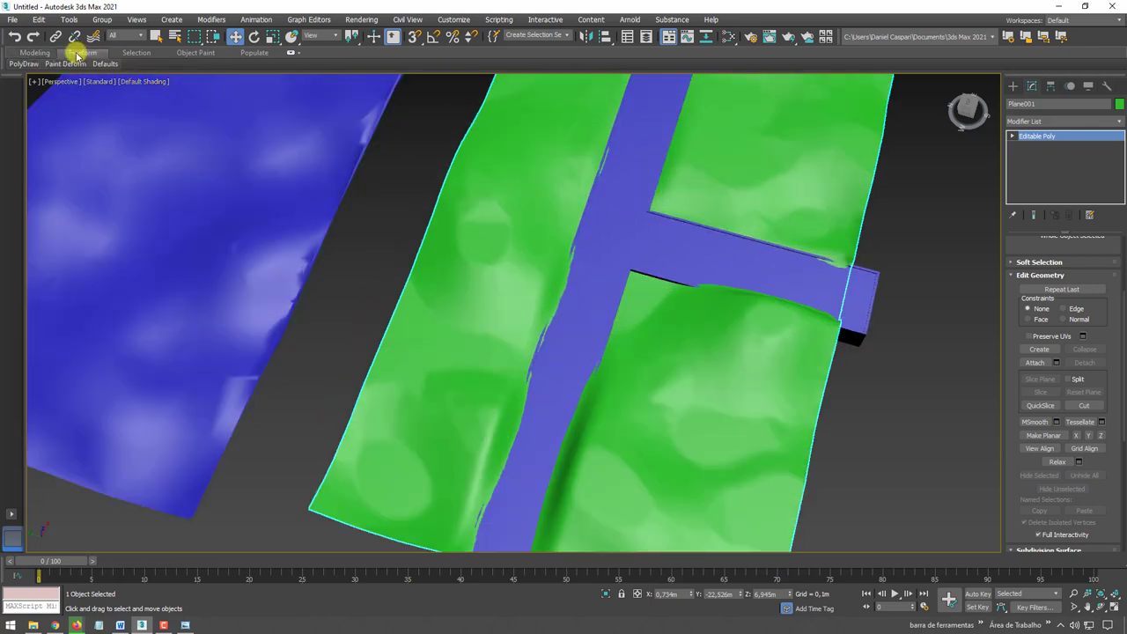
{"action": "mouse_move", "coordinate": [66, 63]}
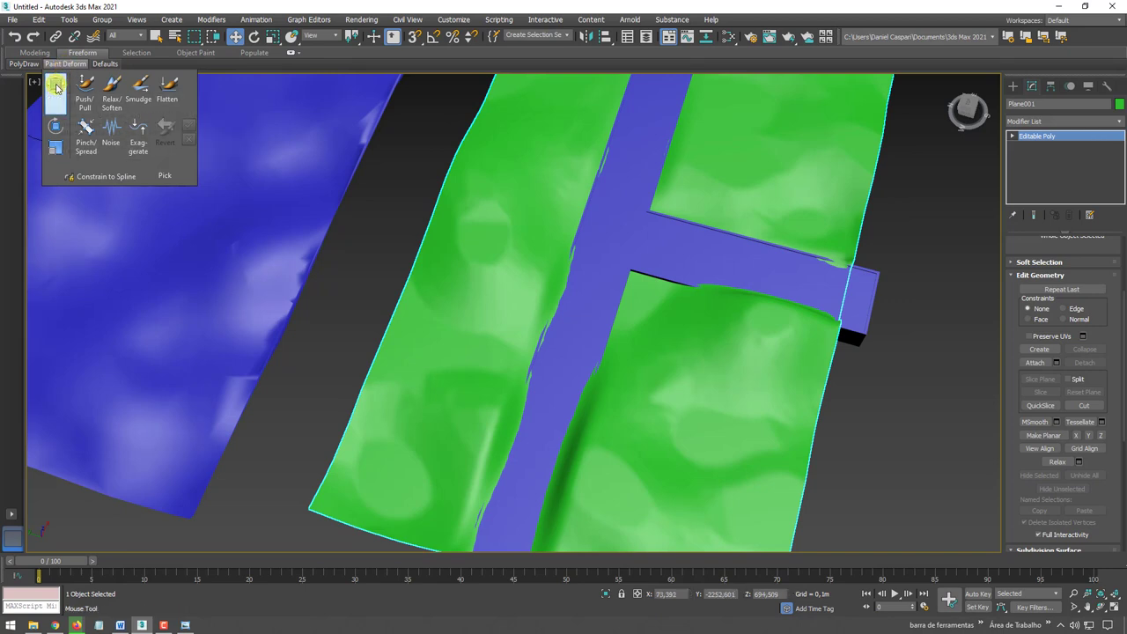
Sculpt the terrain with a stronger, wider Shift brush, undoing the torn slivers at the road edge.
{"action": "left_click", "coordinate": [56, 88]}
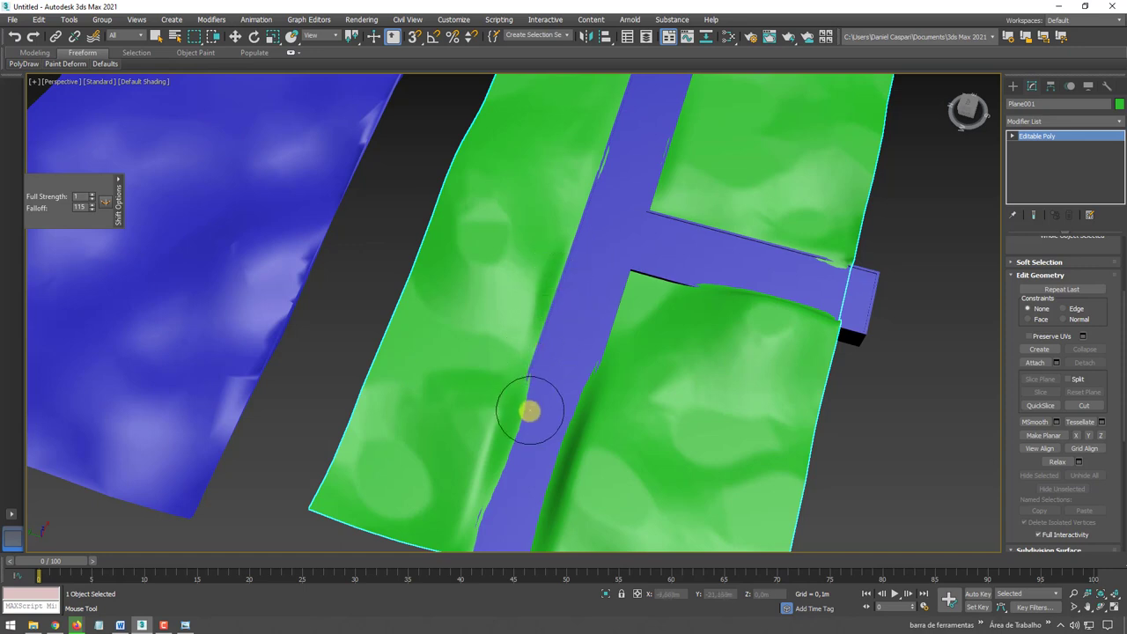
{"action": "left_click_drag", "start_coordinate": [529, 390], "coordinate": [527, 359], "text": "ctrl+shift"}
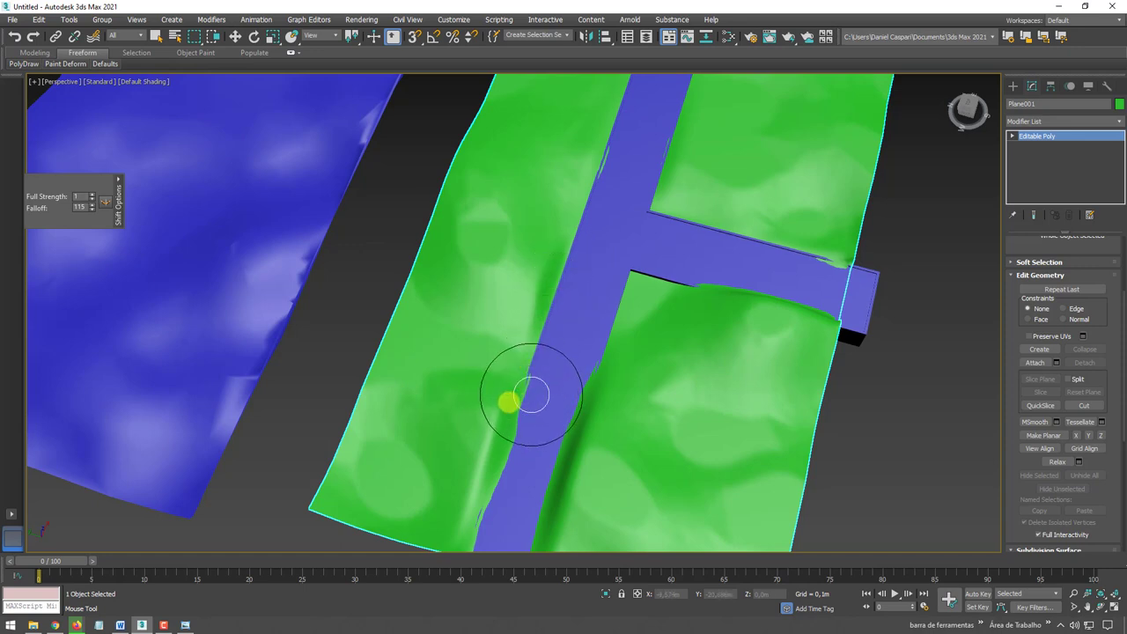
{"action": "mouse_move", "coordinate": [508, 402]}
{"action": "left_mouse_down", "text": "ctrl+shift"}
{"action": "mouse_move", "coordinate": [519, 361]}
{"action": "mouse_move", "coordinate": [526, 368]}
{"action": "mouse_move", "coordinate": [520, 309]}
{"action": "left_mouse_up", "text": "ctrl+shift"}
{"action": "mouse_move", "coordinate": [526, 408]}
{"action": "left_mouse_down", "text": "ctrl+shift"}
{"action": "mouse_move", "coordinate": [523, 454]}
{"action": "mouse_move", "coordinate": [470, 445]}
{"action": "left_mouse_up", "text": "ctrl+shift"}
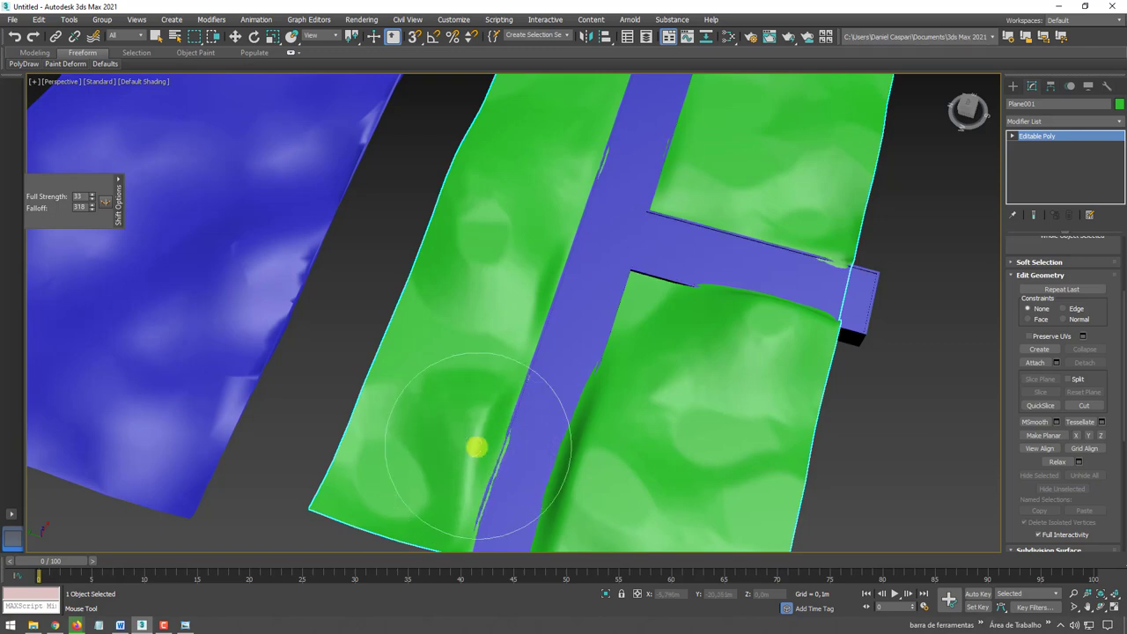
{"action": "key", "text": "ctrl+z"}
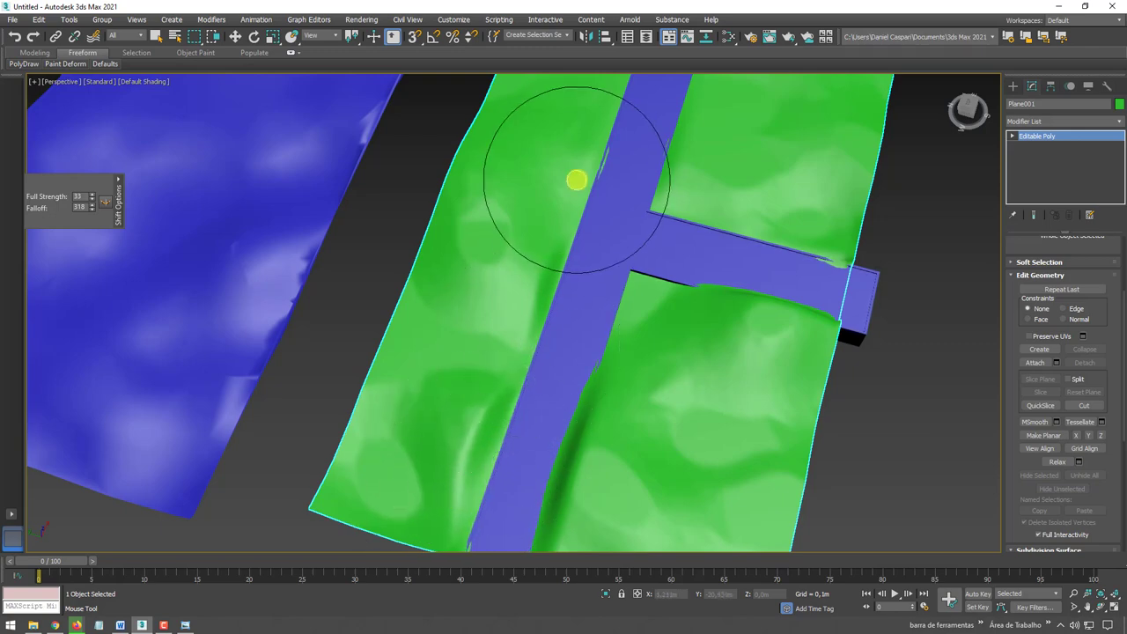
{"action": "mouse_move", "coordinate": [576, 179]}
{"action": "middle_mouse_down", "text": "alt"}
{"action": "mouse_move", "coordinate": [616, 282]}
{"action": "mouse_move", "coordinate": [642, 226]}
{"action": "mouse_move", "coordinate": [616, 294]}
{"action": "middle_mouse_up", "text": "alt"}
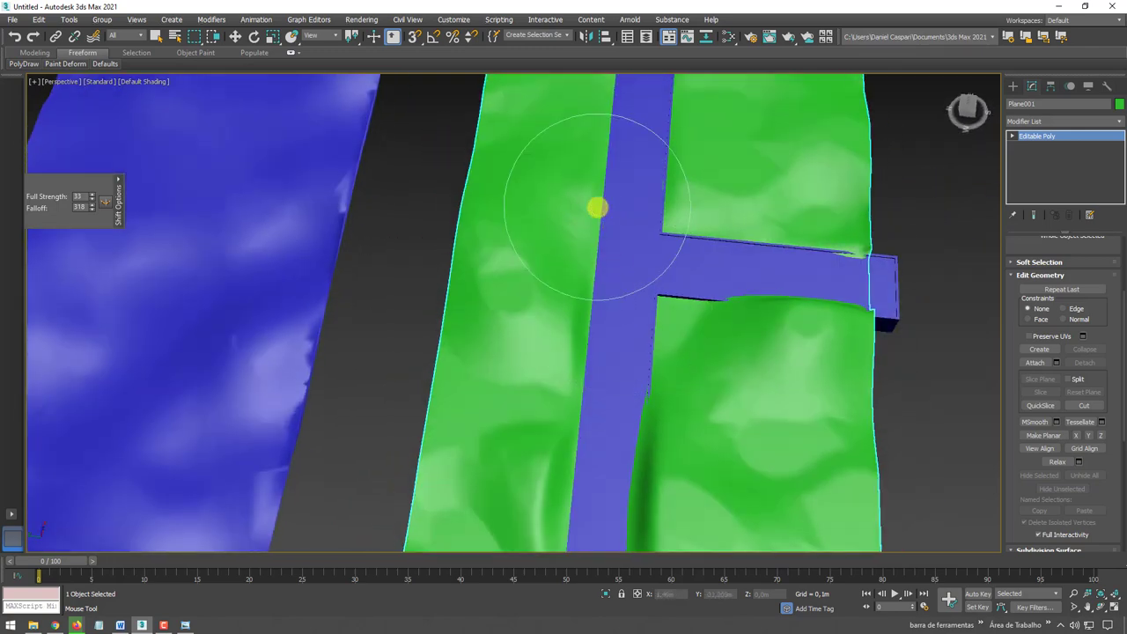
{"action": "scroll", "coordinate": [612, 255], "scroll_direction": "down", "scroll_amount": 1}
{"action": "scroll", "coordinate": [669, 291], "scroll_direction": "down", "scroll_amount": 4}
Select the blue road's branch end face and pull it inward along X to shorten the branch.
{"action": "key", "text": "w"}
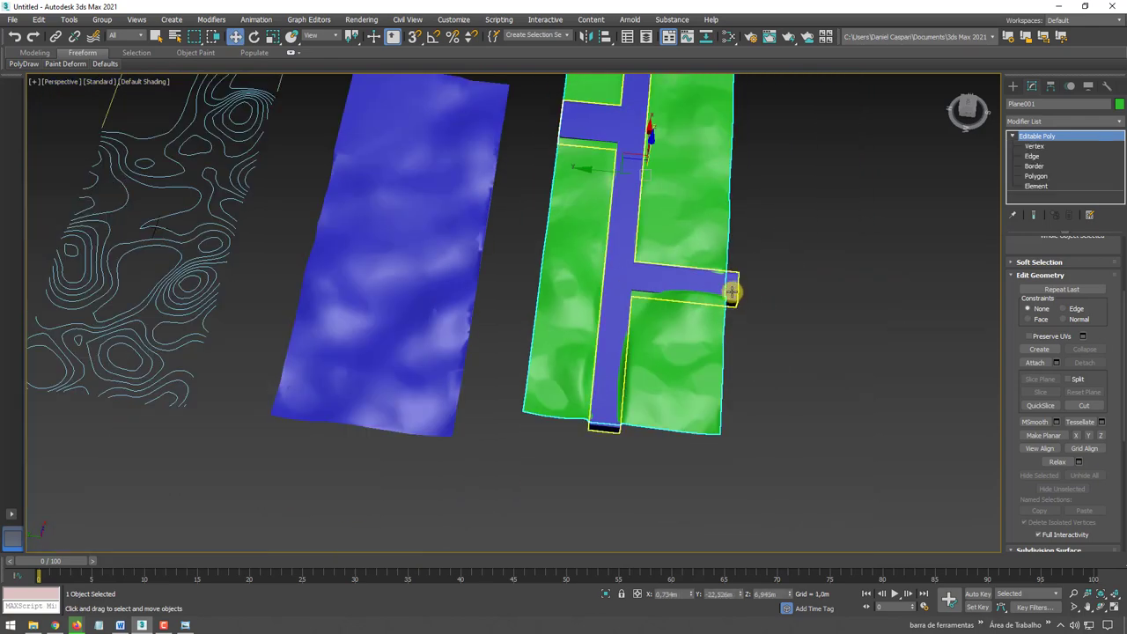
{"action": "left_click", "coordinate": [732, 292]}
{"action": "key", "text": "z"}
{"action": "left_click", "coordinate": [1040, 176]}
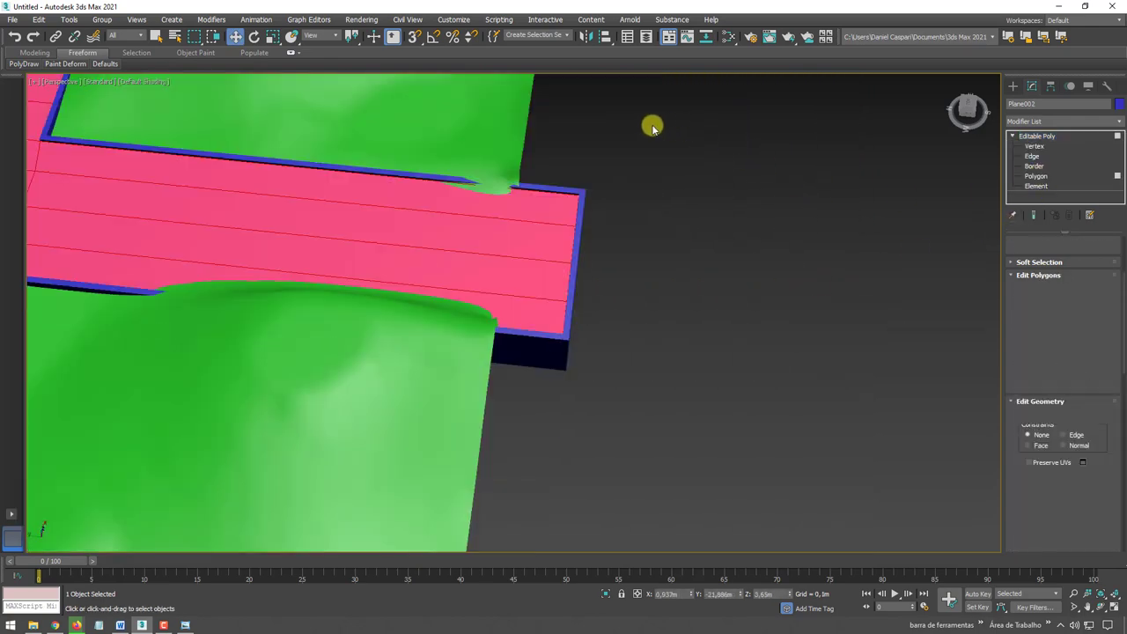
{"action": "left_click_drag", "start_coordinate": [634, 120], "coordinate": [549, 399]}
{"action": "left_click", "coordinate": [573, 238]}
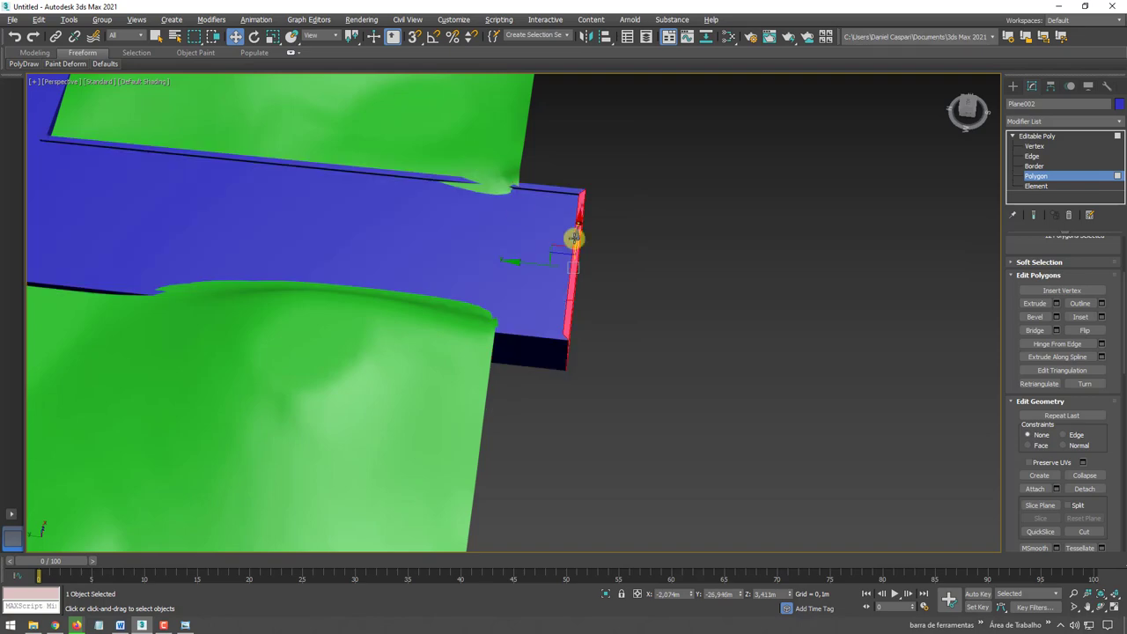
{"action": "left_click_drag", "start_coordinate": [508, 267], "coordinate": [457, 261]}
Select the faces at the road's lower end, then return to the whole Editable Poly object.
{"action": "mouse_move", "coordinate": [459, 261]}
{"action": "middle_mouse_down", "text": "alt"}
{"action": "mouse_move", "coordinate": [340, 320]}
{"action": "mouse_move", "coordinate": [408, 311]}
{"action": "mouse_move", "coordinate": [455, 490]}
{"action": "mouse_move", "coordinate": [491, 293]}
{"action": "middle_mouse_up", "text": "alt"}
{"action": "left_click_drag", "start_coordinate": [485, 295], "coordinate": [355, 381]}
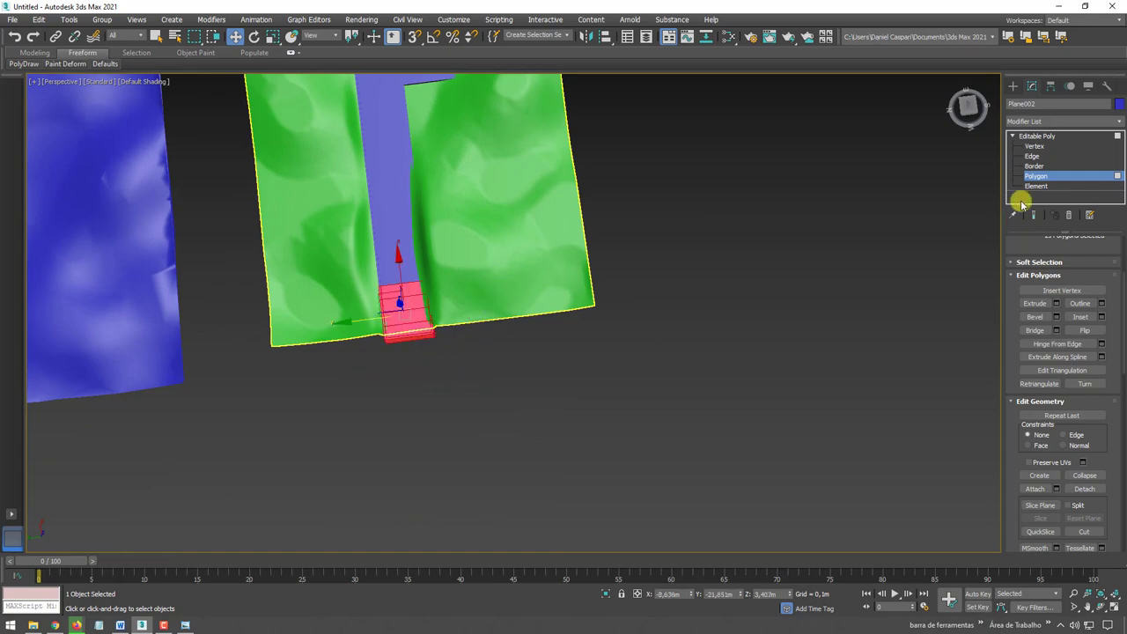
{"action": "middle_click_drag", "start_coordinate": [719, 154], "coordinate": [571, 335], "text": "alt"}
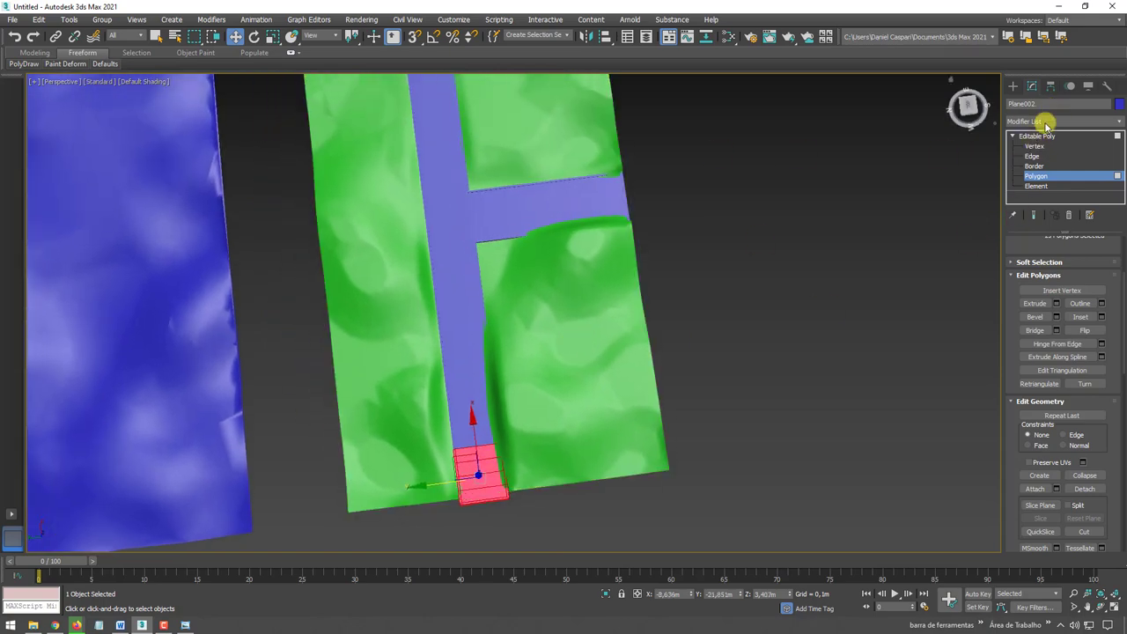
{"action": "left_click", "coordinate": [1036, 135]}
{"action": "scroll", "coordinate": [565, 297], "scroll_direction": "down", "scroll_amount": 3}
{"action": "scroll", "coordinate": [586, 364], "scroll_direction": "up", "scroll_amount": 4}
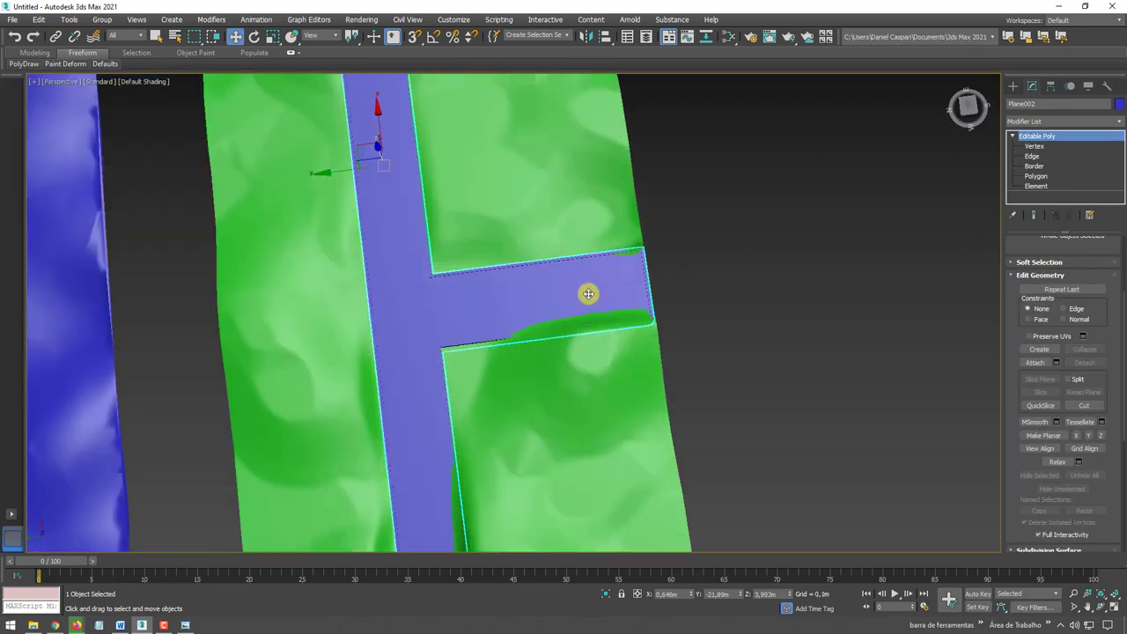
{"action": "scroll", "coordinate": [587, 291], "scroll_direction": "up", "scroll_amount": 2}
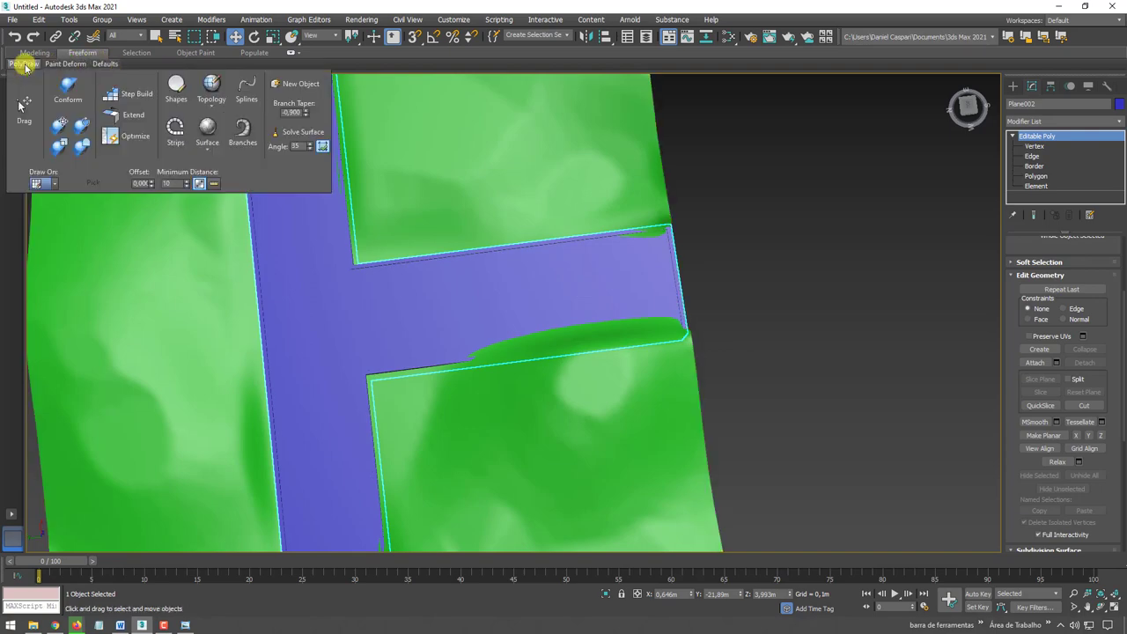
Select the green terrain and switch from the Shift brush to another Paint Deform brush.
{"action": "mouse_move", "coordinate": [65, 63]}
{"action": "left_click", "coordinate": [55, 81]}
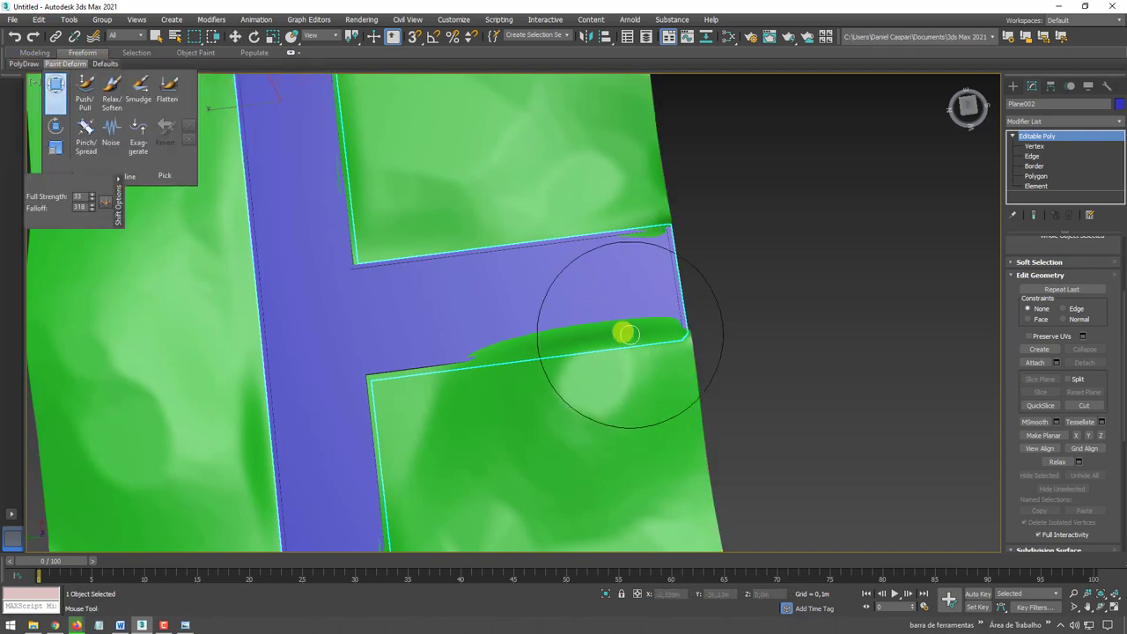
{"action": "mouse_move", "coordinate": [622, 329]}
{"action": "middle_mouse_down", "text": "alt"}
{"action": "mouse_move", "coordinate": [701, 349]}
{"action": "mouse_move", "coordinate": [677, 415]}
{"action": "mouse_move", "coordinate": [677, 373]}
{"action": "middle_mouse_up", "text": "alt"}
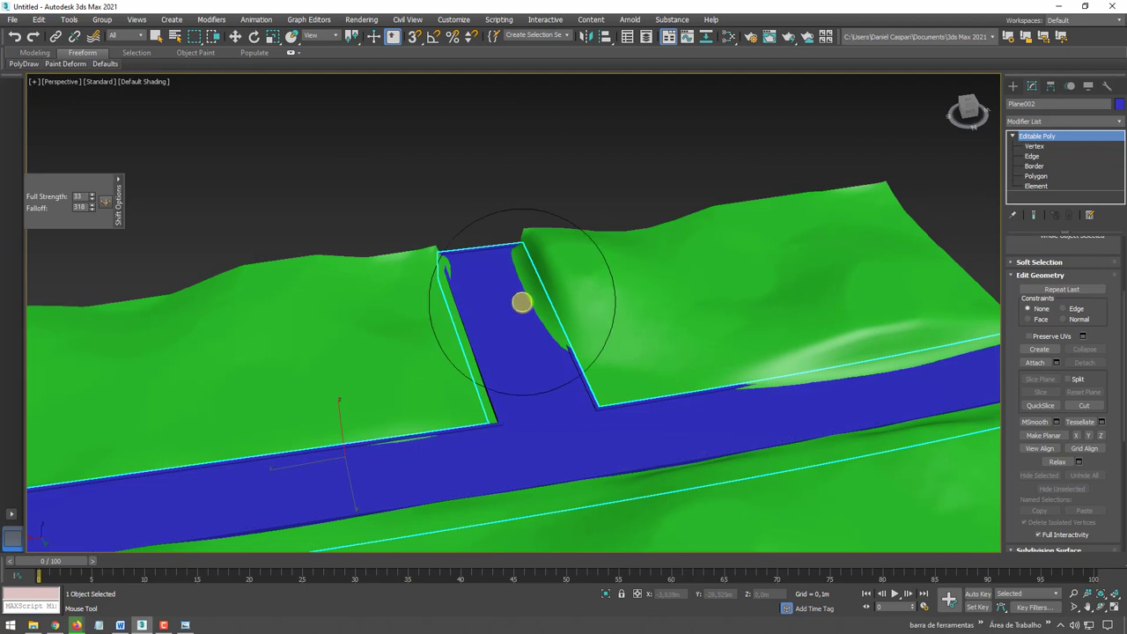
{"action": "key", "text": "w"}
{"action": "left_click", "coordinate": [599, 290]}
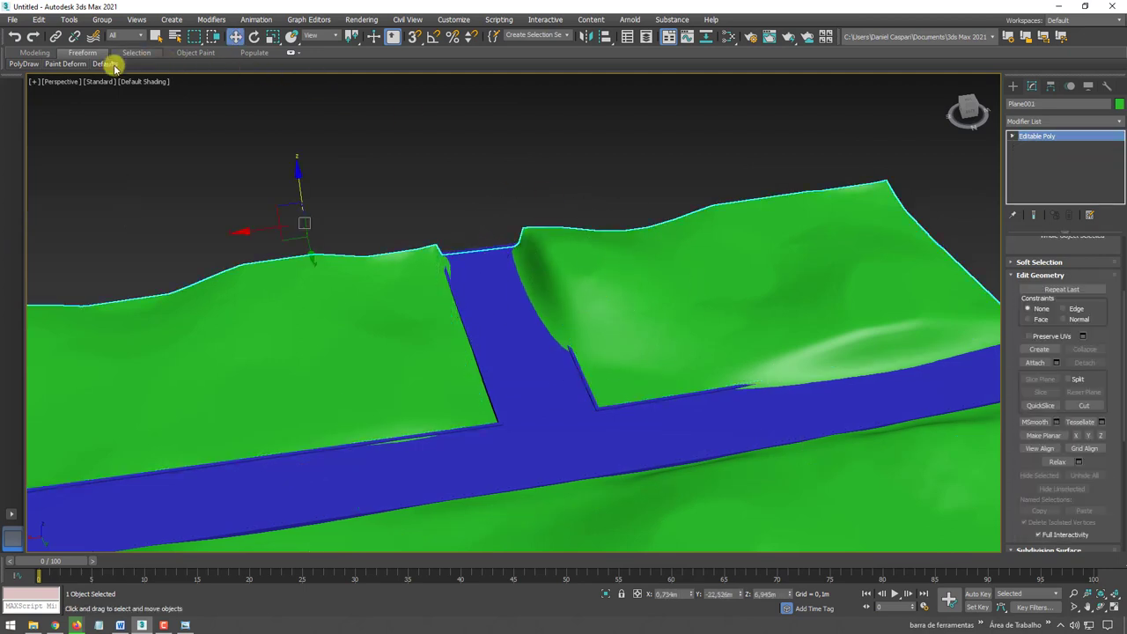
{"action": "left_click", "coordinate": [77, 66]}
{"action": "left_click", "coordinate": [56, 83]}
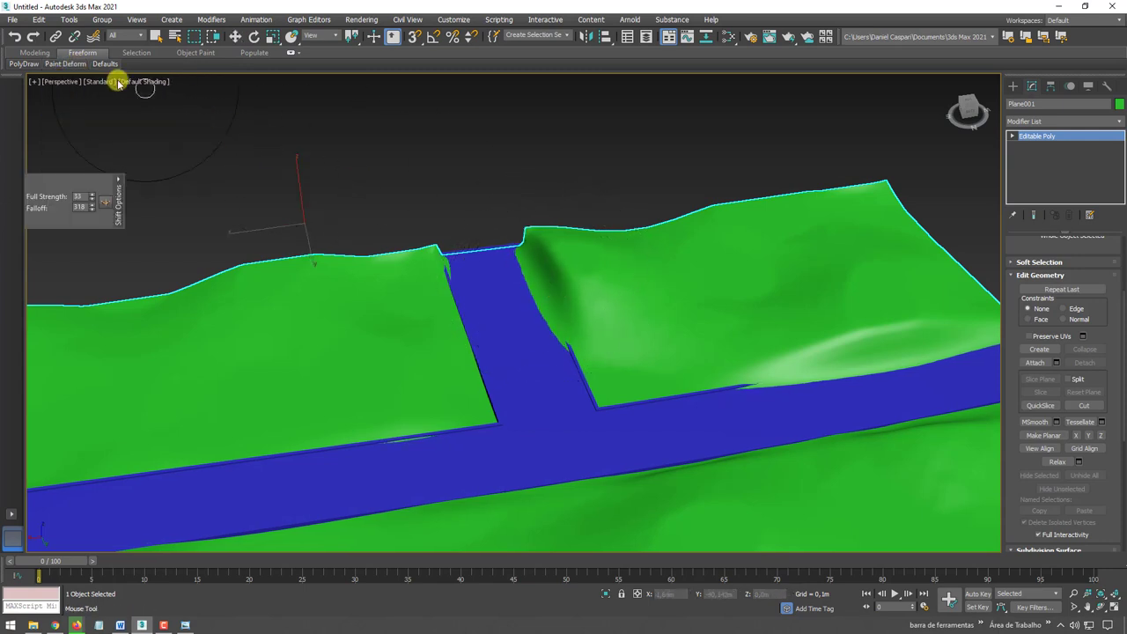
{"action": "mouse_move", "coordinate": [65, 64]}
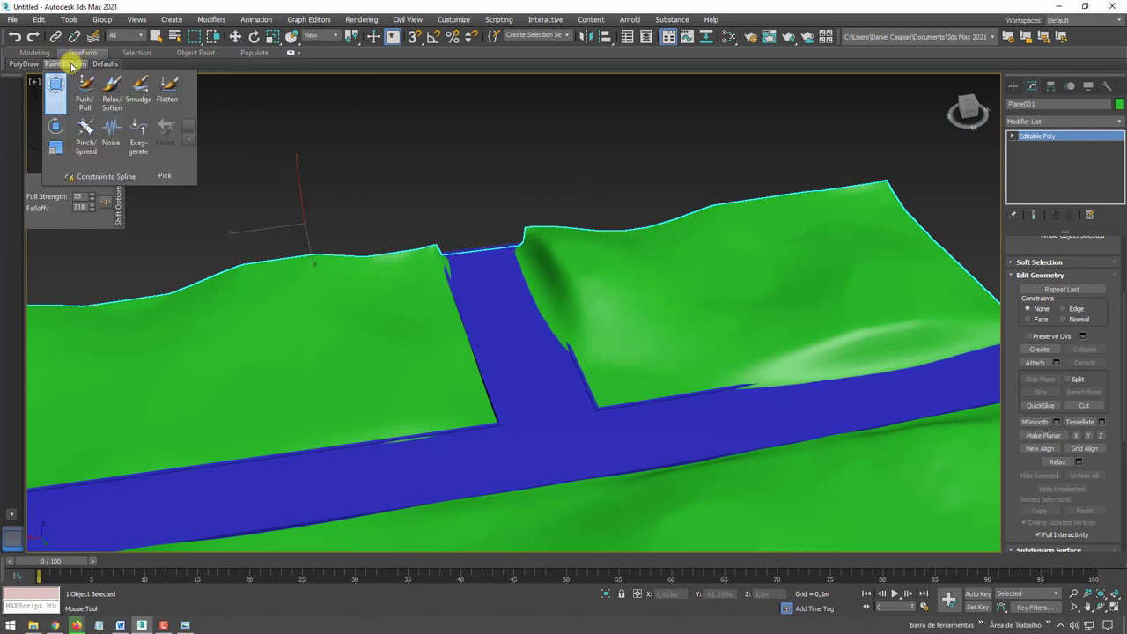
{"action": "left_click", "coordinate": [112, 90]}
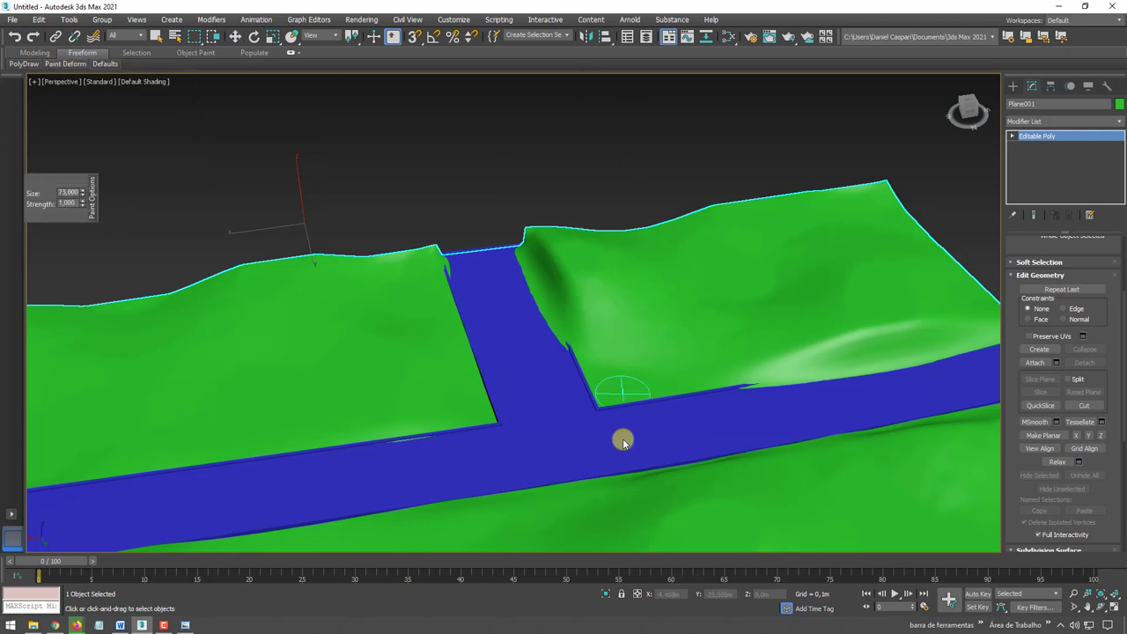
Round off the bank beside the road branch with a ~148.7 brush, then Push/Pull at size 152.5.
{"action": "left_click_drag", "start_coordinate": [710, 421], "coordinate": [711, 422], "text": "ctrl+shift"}
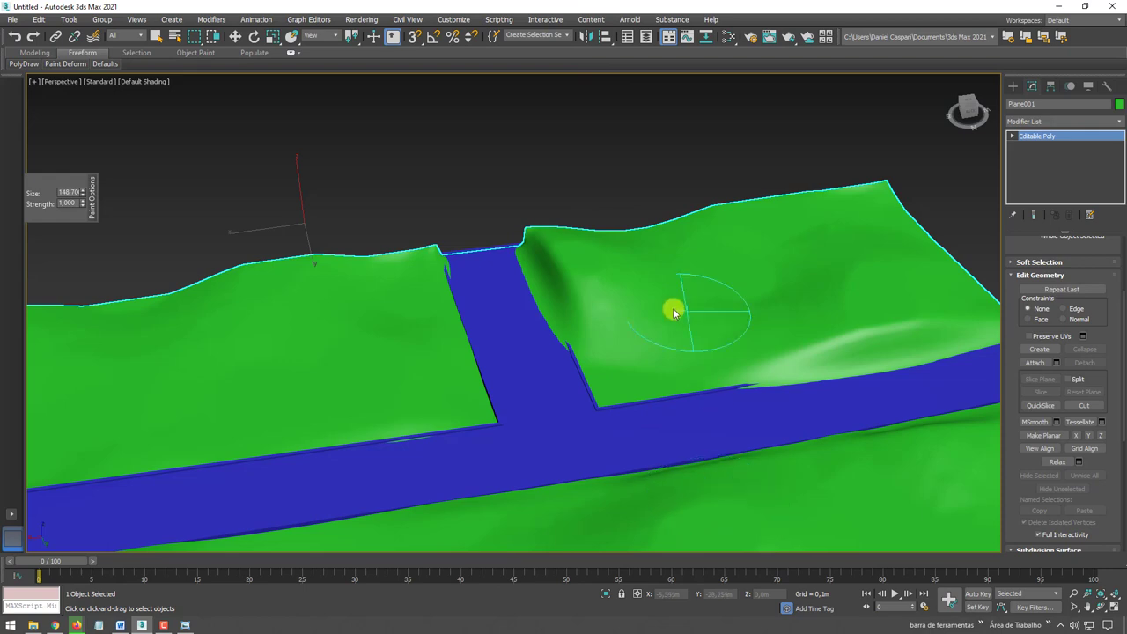
{"action": "mouse_move", "coordinate": [575, 325]}
{"action": "left_mouse_down"}
{"action": "mouse_move", "coordinate": [548, 259]}
{"action": "mouse_move", "coordinate": [564, 256]}
{"action": "left_mouse_up"}
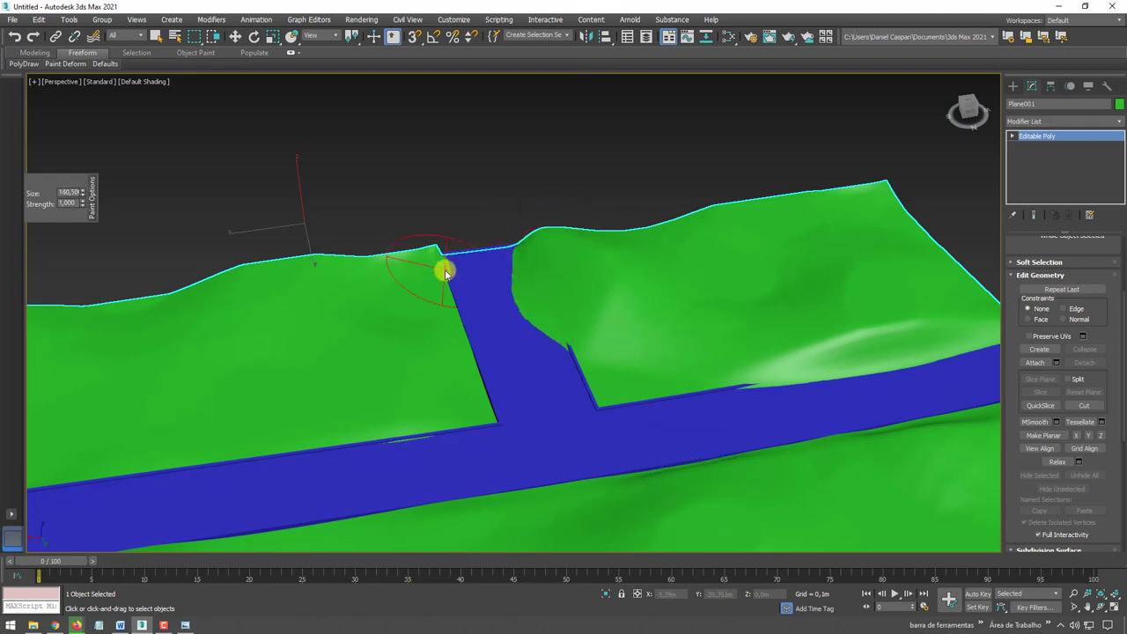
{"action": "left_click_drag", "start_coordinate": [445, 274], "coordinate": [452, 262]}
{"action": "left_click", "coordinate": [91, 72]}
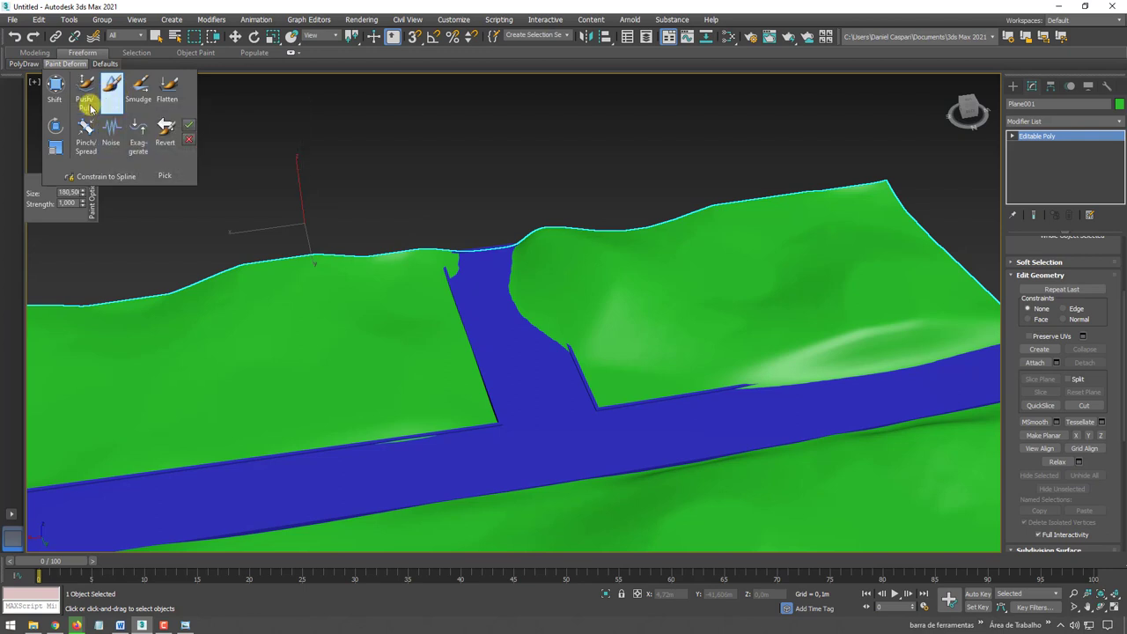
{"action": "left_click", "coordinate": [85, 88]}
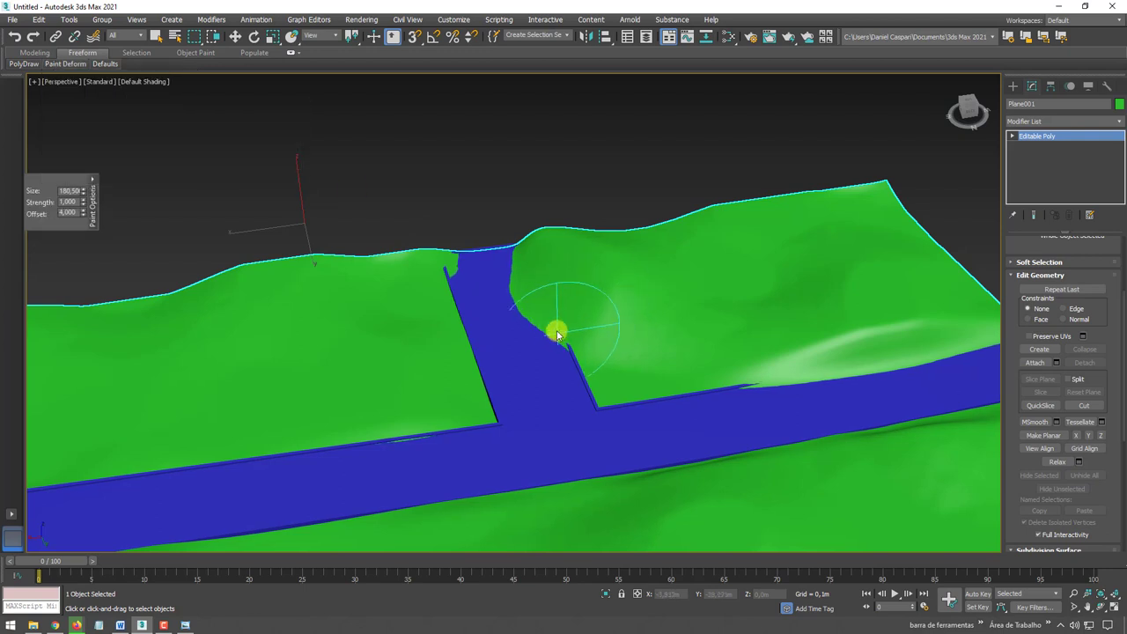
{"action": "mouse_move", "coordinate": [558, 327]}
{"action": "left_mouse_down", "text": "ctrl+shift"}
{"action": "mouse_move", "coordinate": [553, 343]}
{"action": "mouse_move", "coordinate": [515, 266]}
{"action": "mouse_move", "coordinate": [524, 256]}
{"action": "left_mouse_up", "text": "ctrl+shift"}
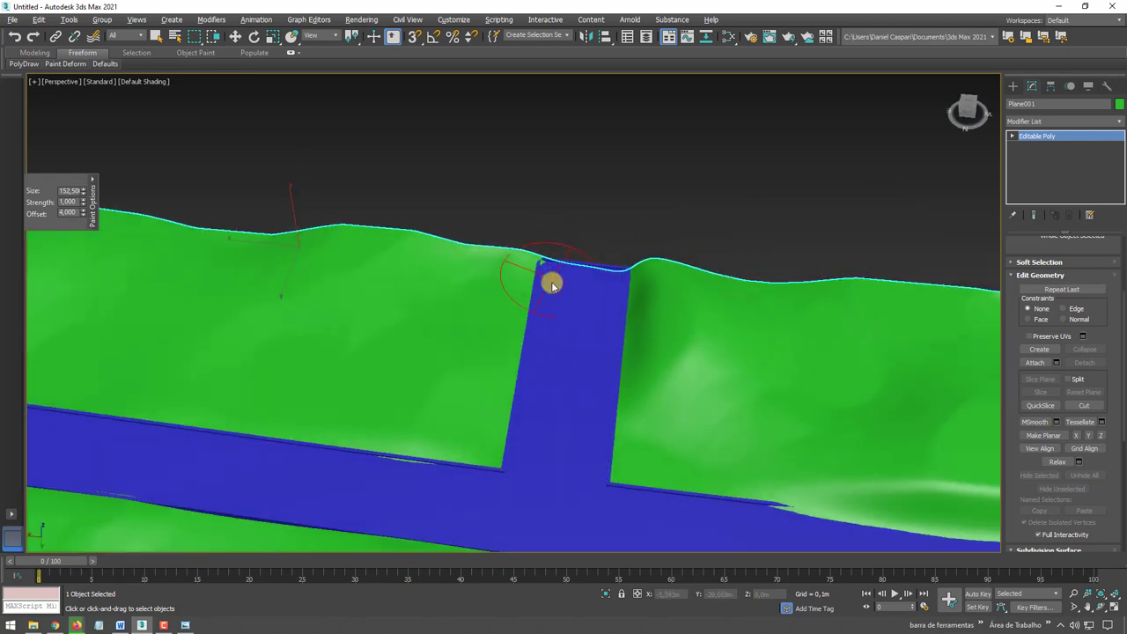
{"action": "scroll", "coordinate": [587, 232], "scroll_direction": "down", "scroll_amount": 5}
Leave sculpting, marquee-select the terrain and road, then select only the blue road.
{"action": "key", "text": "w"}
{"action": "mouse_move", "coordinate": [628, 258]}
{"action": "middle_mouse_down", "text": "alt"}
{"action": "mouse_move", "coordinate": [496, 342]}
{"action": "mouse_move", "coordinate": [512, 276]}
{"action": "mouse_move", "coordinate": [591, 282]}
{"action": "mouse_move", "coordinate": [555, 291]}
{"action": "middle_mouse_up", "text": "alt"}
{"action": "scroll", "coordinate": [516, 280], "scroll_direction": "up", "scroll_amount": 2}
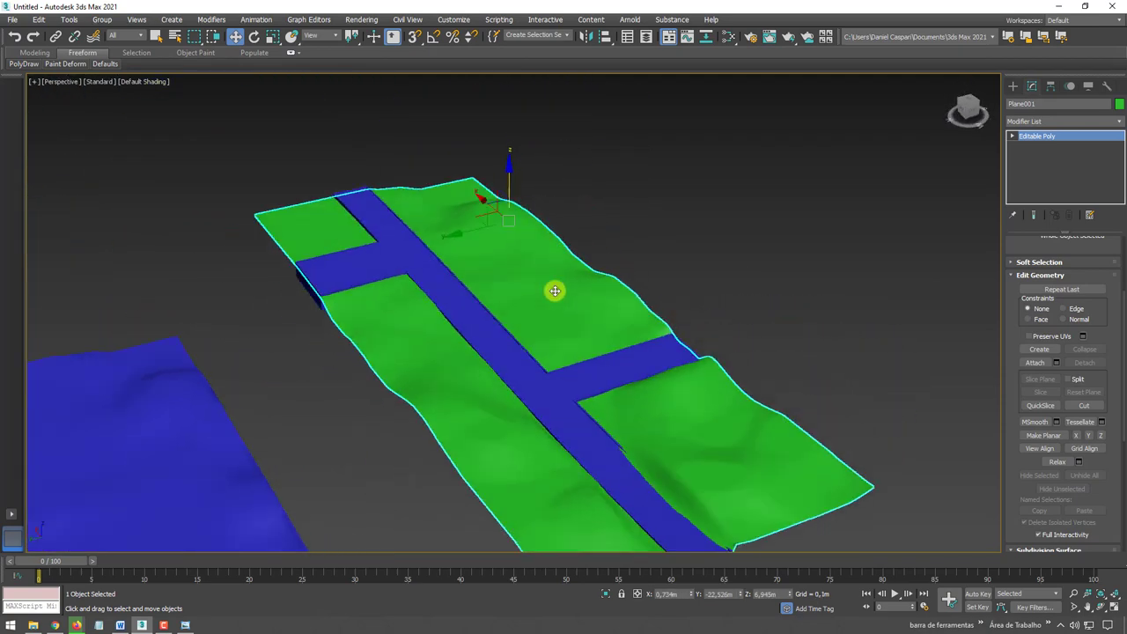
{"action": "scroll", "coordinate": [555, 290], "scroll_direction": "down", "scroll_amount": 3}
{"action": "left_click_drag", "start_coordinate": [577, 435], "coordinate": [577, 433]}
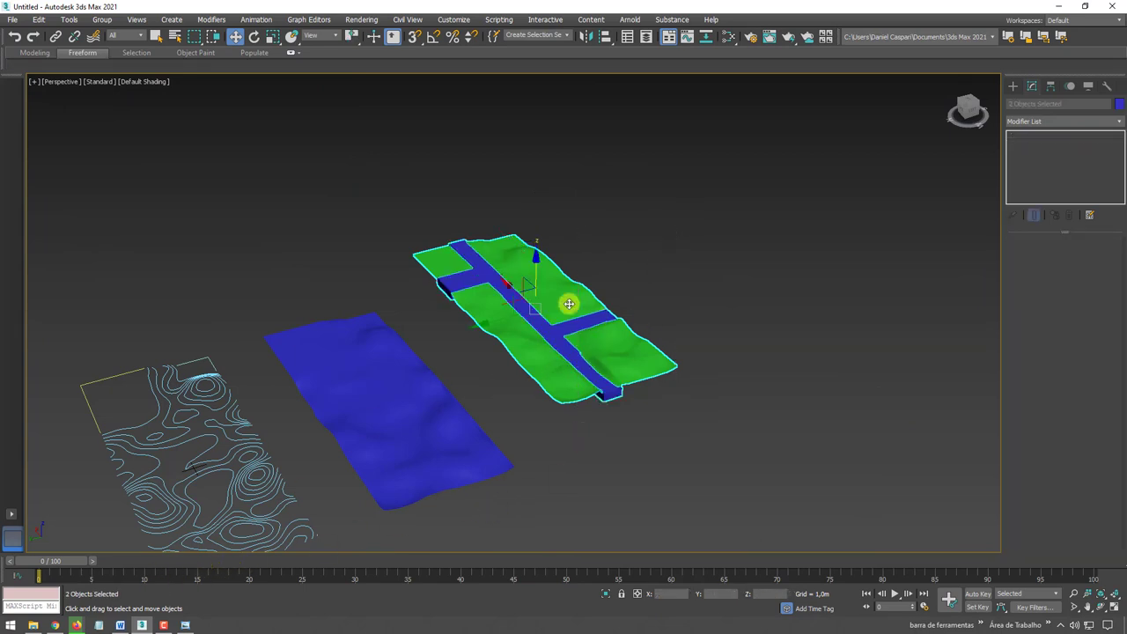
{"action": "scroll", "coordinate": [569, 304], "scroll_direction": "up", "scroll_amount": 3}
{"action": "scroll", "coordinate": [500, 261], "scroll_direction": "up", "scroll_amount": 2}
{"action": "scroll", "coordinate": [450, 302], "scroll_direction": "down", "scroll_amount": 4}
{"action": "middle_click_drag", "start_coordinate": [508, 322], "coordinate": [492, 318], "text": "alt"}
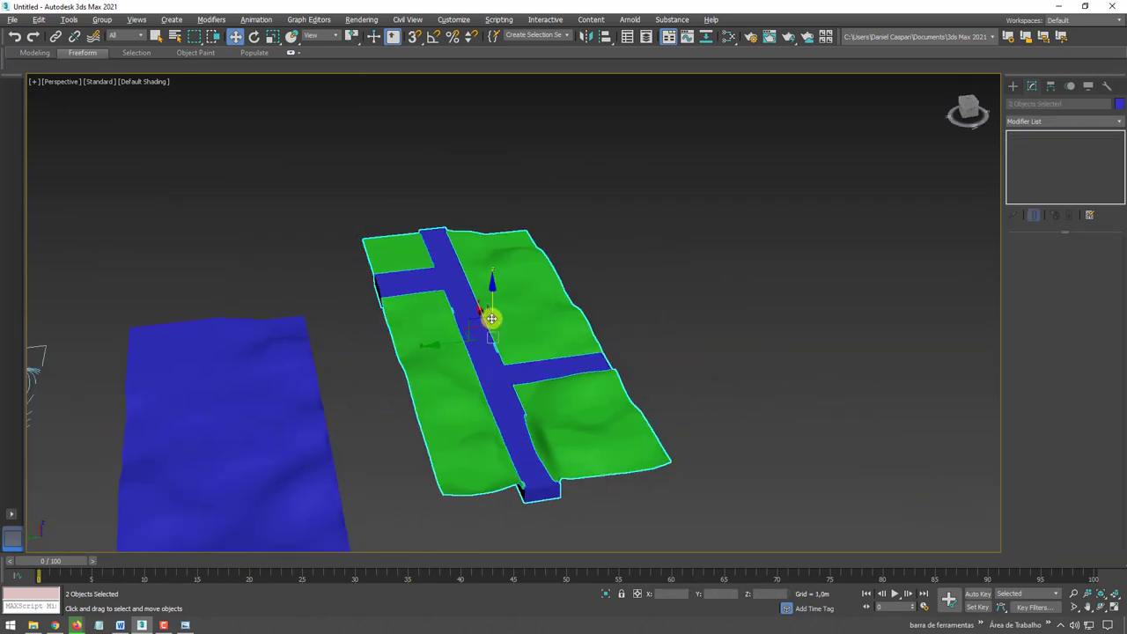
{"action": "left_click", "coordinate": [464, 293]}
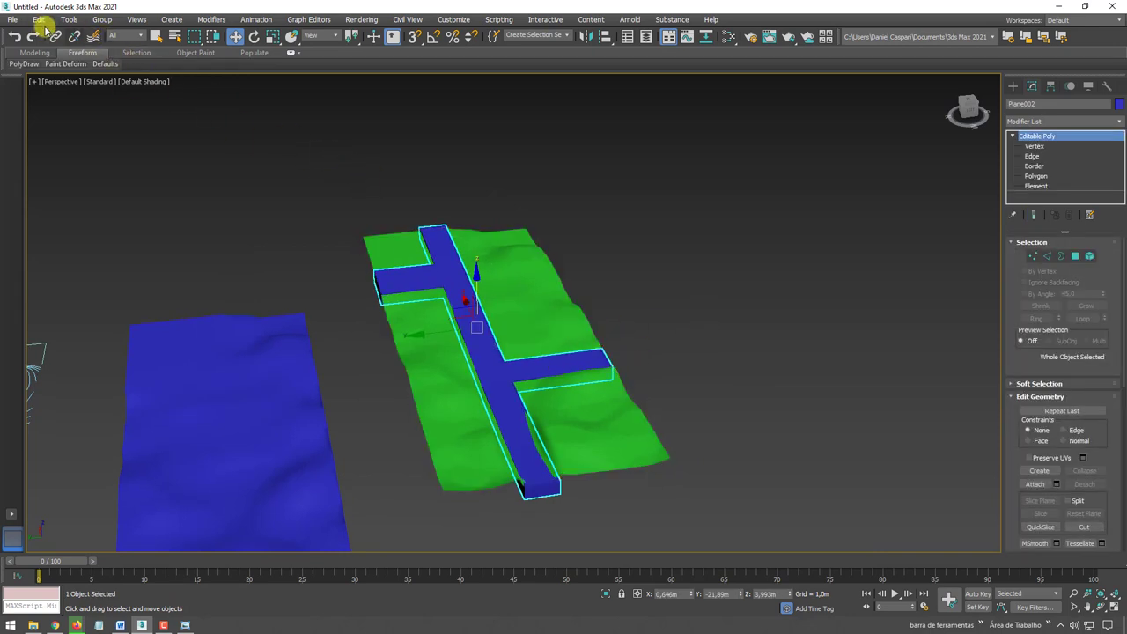
{"action": "left_click", "coordinate": [12, 19]}
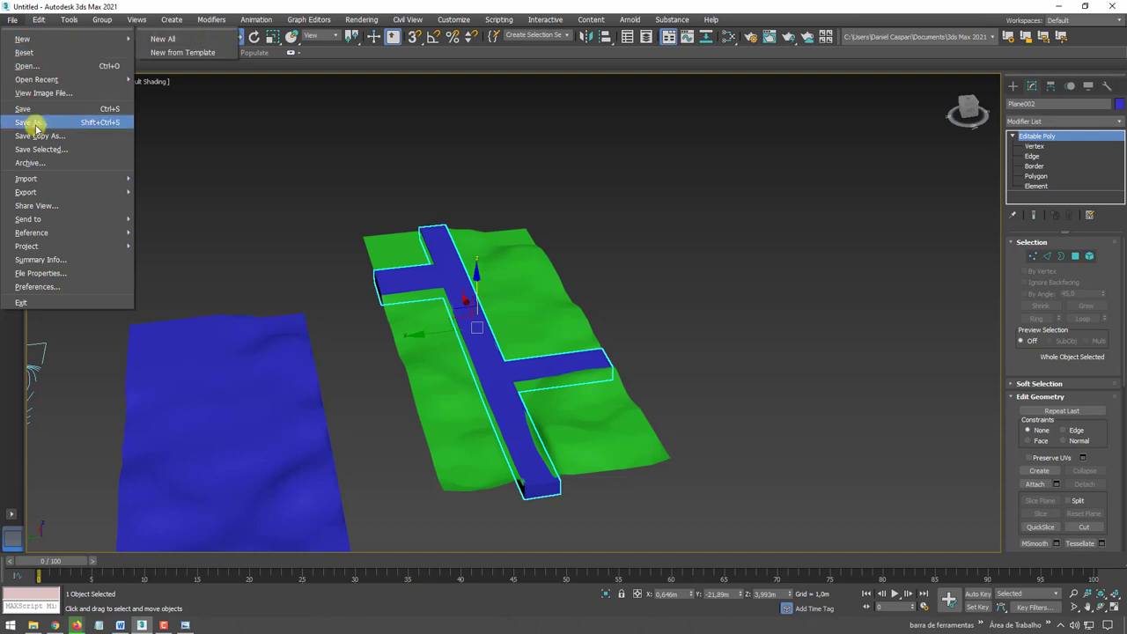
{"action": "mouse_move", "coordinate": [27, 192]}
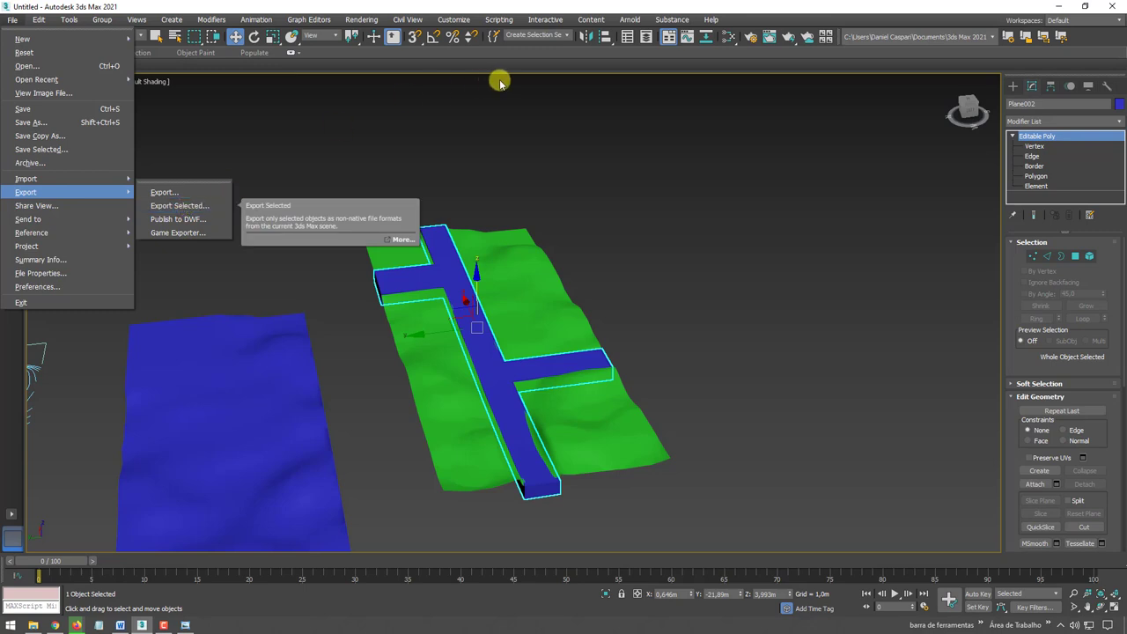
{"action": "left_click", "coordinate": [524, 110]}
{"action": "left_click", "coordinate": [511, 293]}
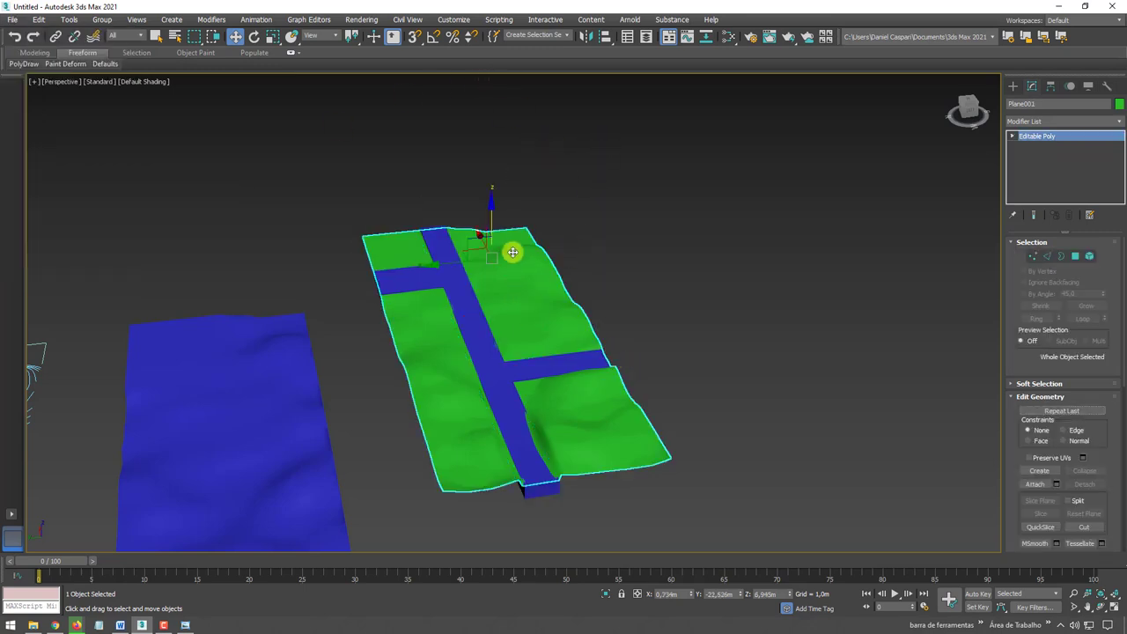
{"action": "left_click", "coordinate": [13, 21]}
{"action": "mouse_move", "coordinate": [25, 192]}
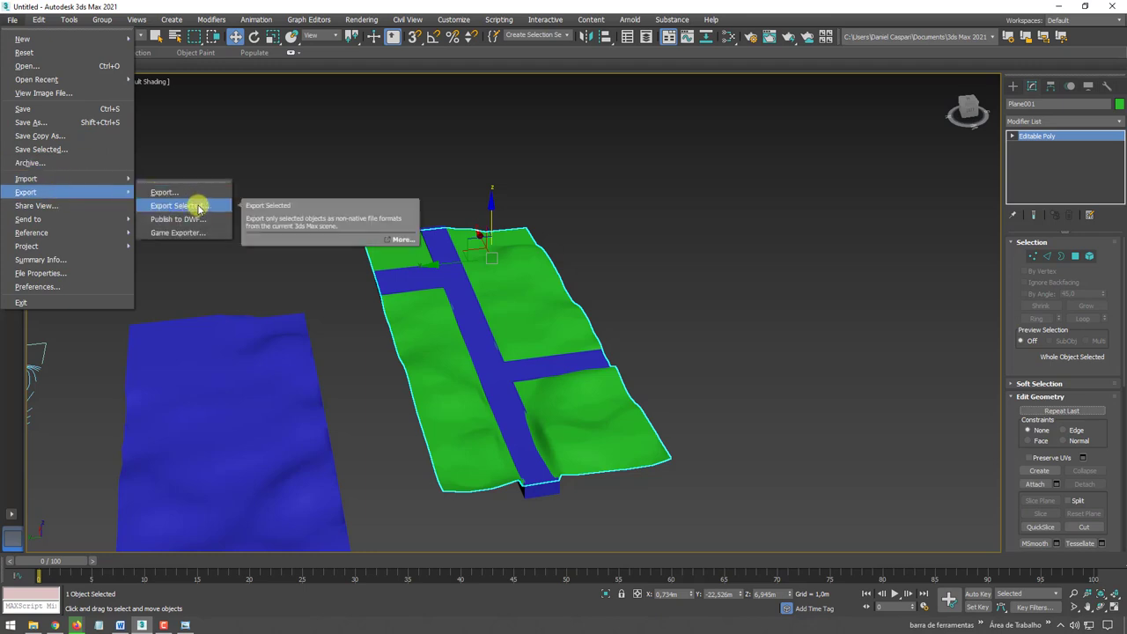
{"action": "left_click", "coordinate": [635, 194]}
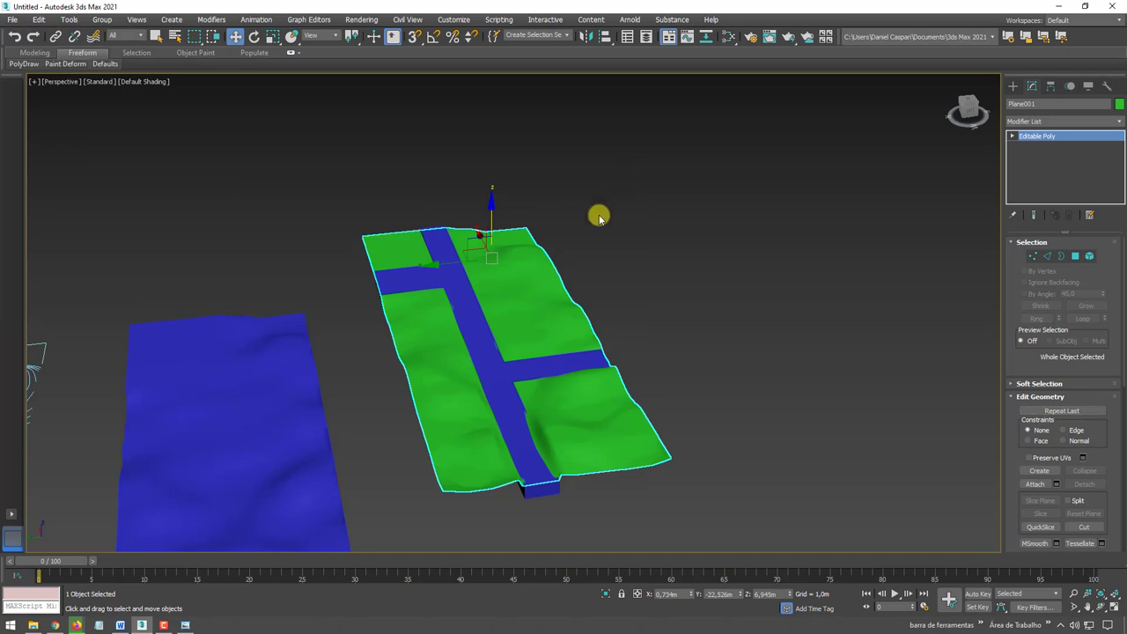
{"action": "left_click", "coordinate": [424, 469], "text": "ctrl"}
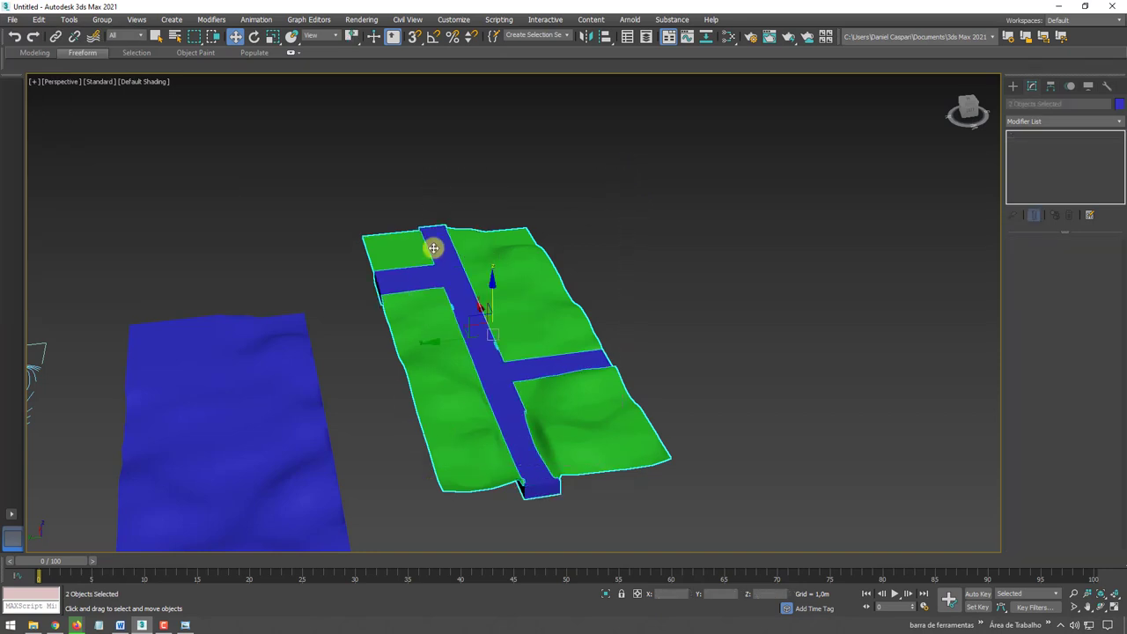
{"action": "scroll", "coordinate": [463, 267], "scroll_direction": "down", "scroll_amount": 2}
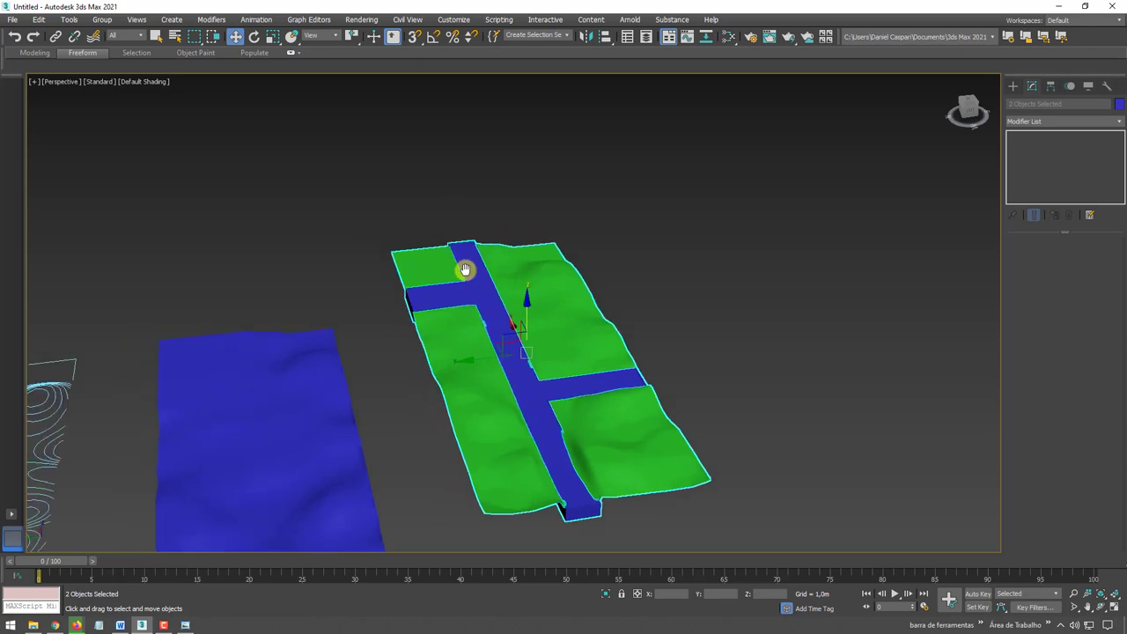
{"action": "scroll", "coordinate": [413, 319], "scroll_direction": "down", "scroll_amount": 3}
{"action": "middle_click_drag", "start_coordinate": [413, 320], "coordinate": [510, 329], "text": "alt"}
{"action": "scroll", "coordinate": [463, 366], "scroll_direction": "up", "scroll_amount": 5}
{"action": "mouse_move", "coordinate": [464, 366]}
{"action": "middle_mouse_down", "text": "alt"}
{"action": "mouse_move", "coordinate": [493, 390]}
{"action": "mouse_move", "coordinate": [607, 415]}
{"action": "mouse_move", "coordinate": [140, 509]}
{"action": "middle_mouse_up", "text": "alt"}
{"action": "mouse_move", "coordinate": [450, 345]}
{"action": "middle_mouse_down"}
{"action": "mouse_move", "coordinate": [516, 411]}
{"action": "mouse_move", "coordinate": [417, 217]}
{"action": "mouse_move", "coordinate": [515, 375]}
{"action": "middle_mouse_up"}
{"action": "scroll", "coordinate": [516, 410], "scroll_direction": "up", "scroll_amount": 3}
With AutoGrid on, draw a Box on the right green plot beside the road branch.
{"action": "left_click", "coordinate": [1013, 85]}
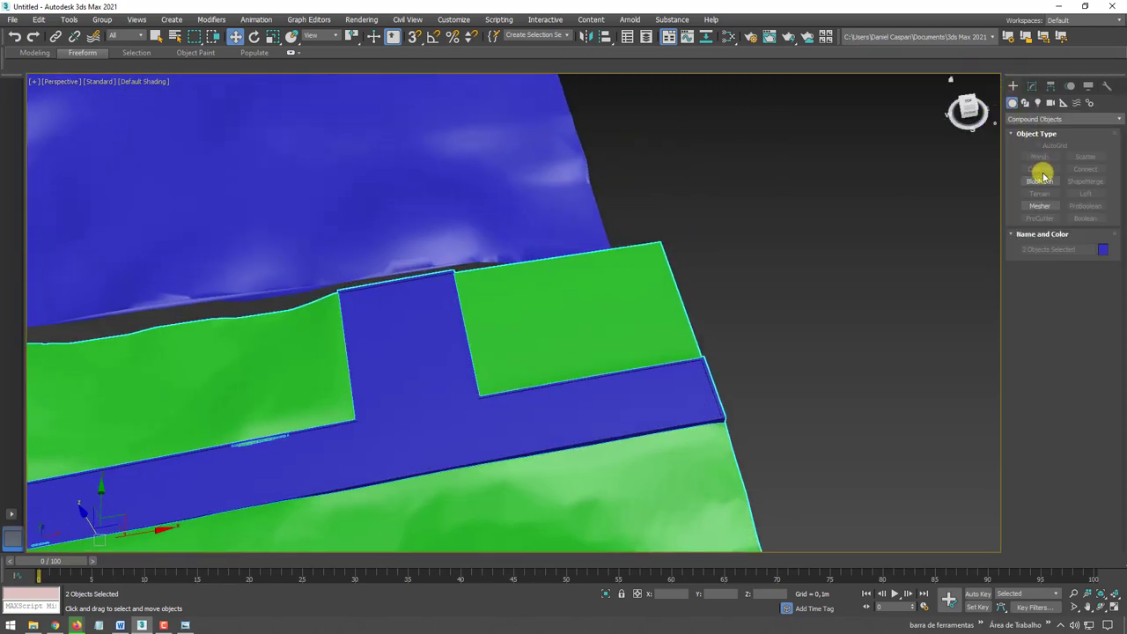
{"action": "left_click", "coordinate": [1017, 121]}
{"action": "left_click", "coordinate": [1028, 131]}
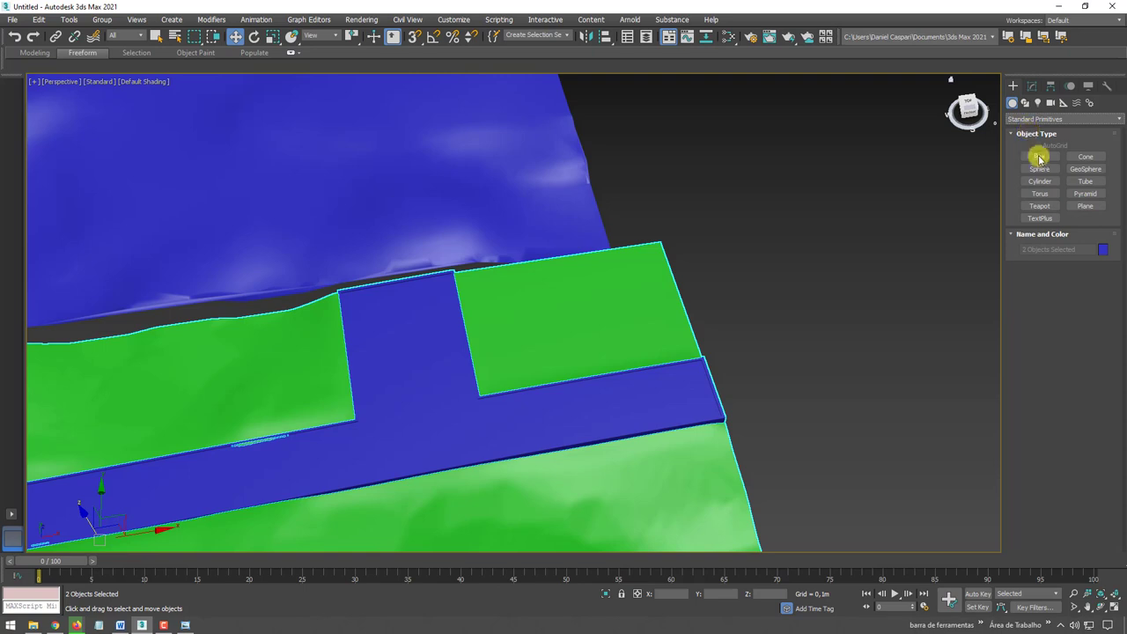
{"action": "left_click", "coordinate": [1039, 157]}
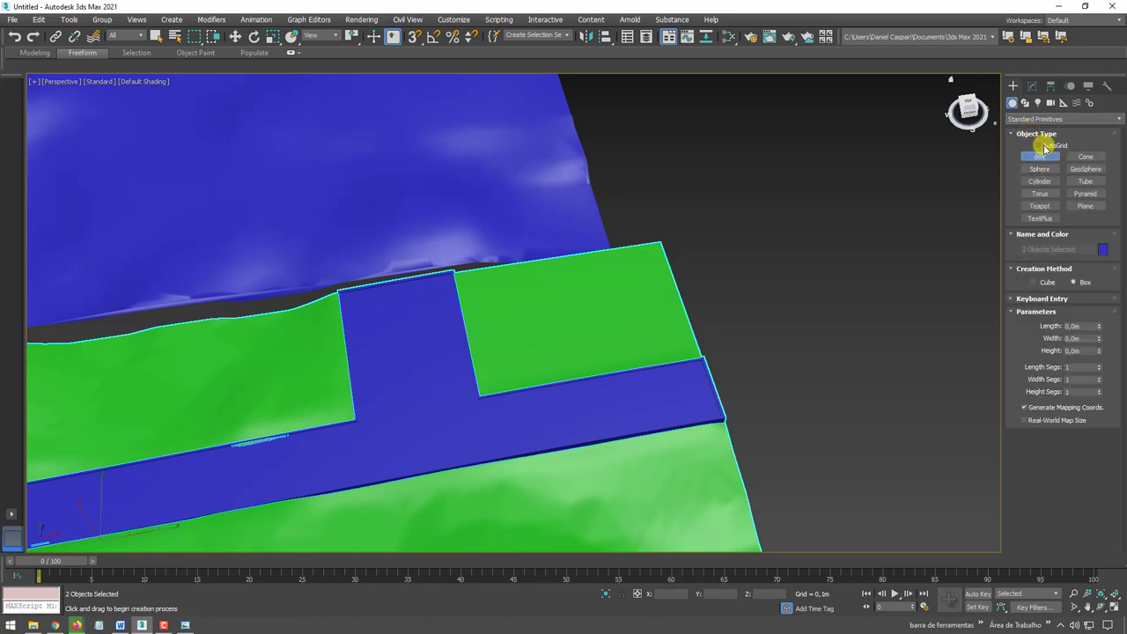
{"action": "left_click", "coordinate": [1039, 145]}
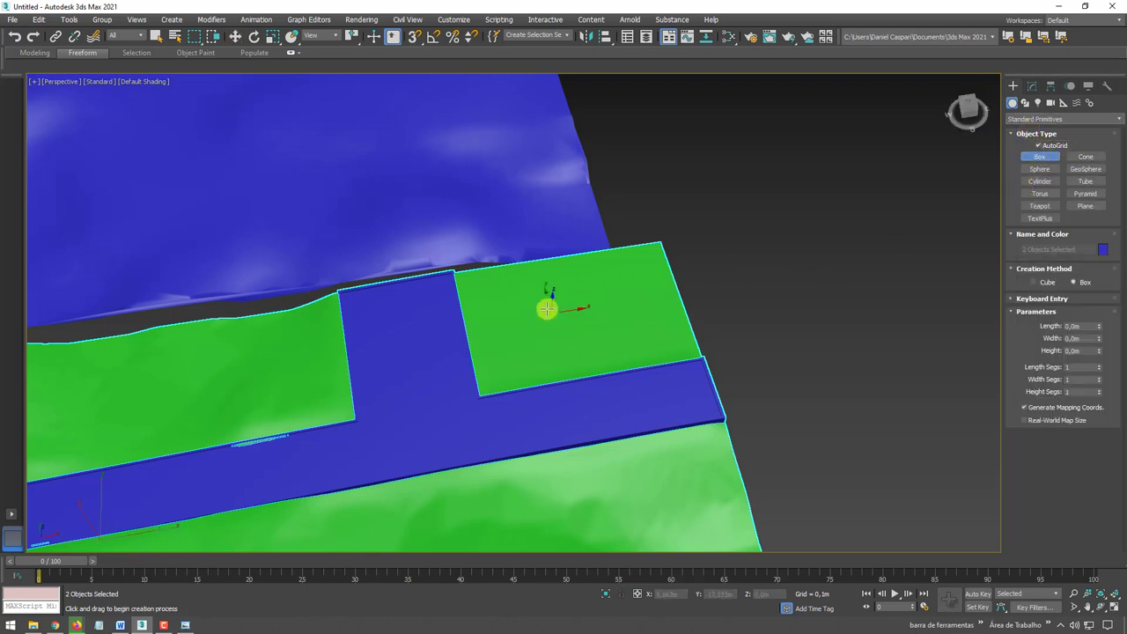
{"action": "left_click_drag", "start_coordinate": [561, 315], "coordinate": [670, 345]}
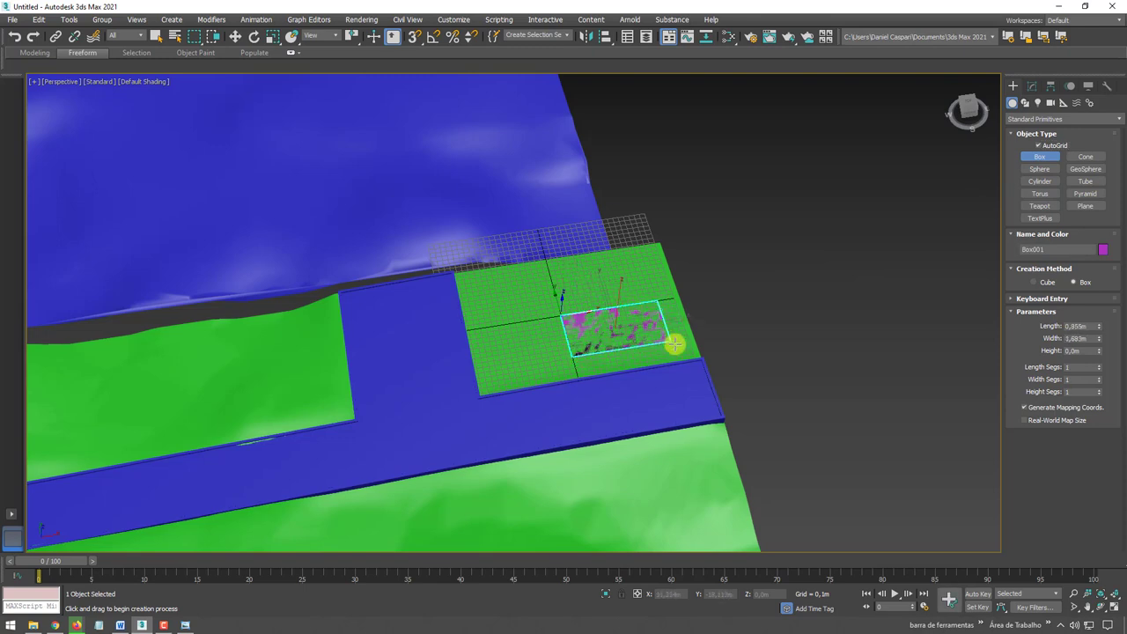
{"action": "left_click", "coordinate": [660, 302]}
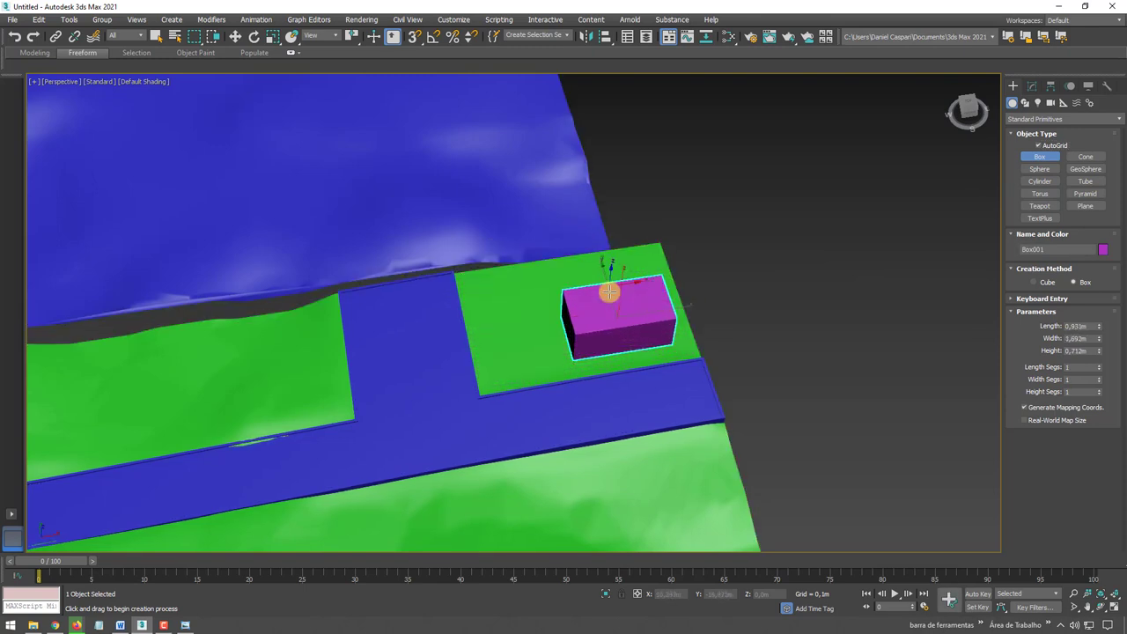
Set the box's Length to 0.764m and Height to 0.449m.
{"action": "middle_click_drag", "start_coordinate": [604, 265], "coordinate": [613, 272], "text": "alt"}
{"action": "key", "text": "w"}
{"action": "scroll", "coordinate": [609, 301], "scroll_direction": "up", "scroll_amount": 3}
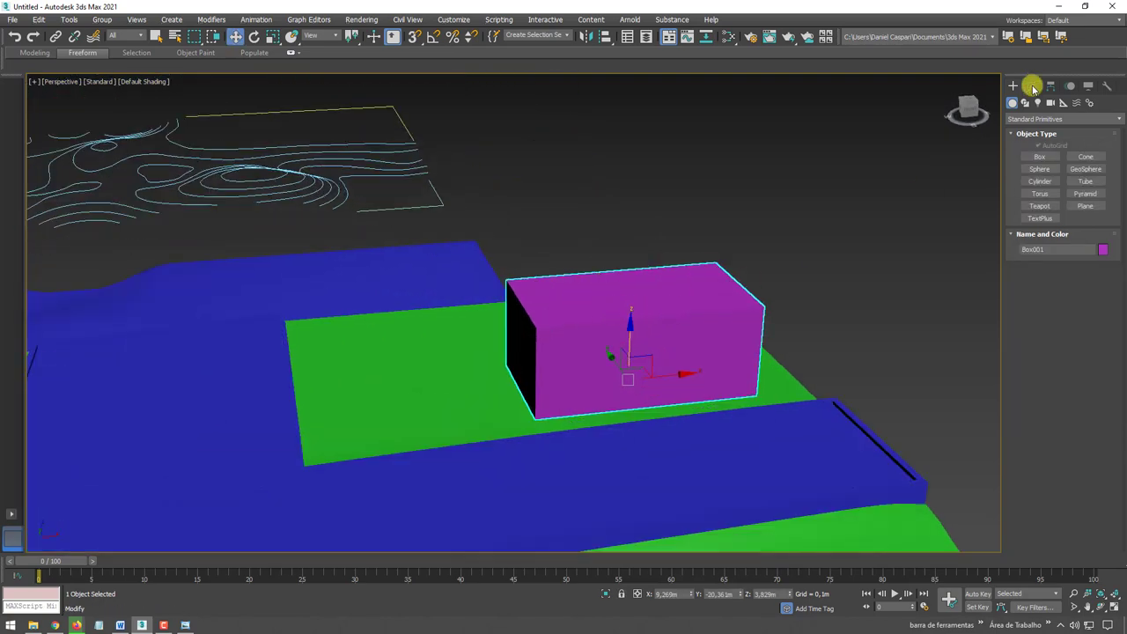
{"action": "left_click", "coordinate": [1033, 87]}
{"action": "left_click_drag", "start_coordinate": [1099, 266], "coordinate": [1092, 296]}
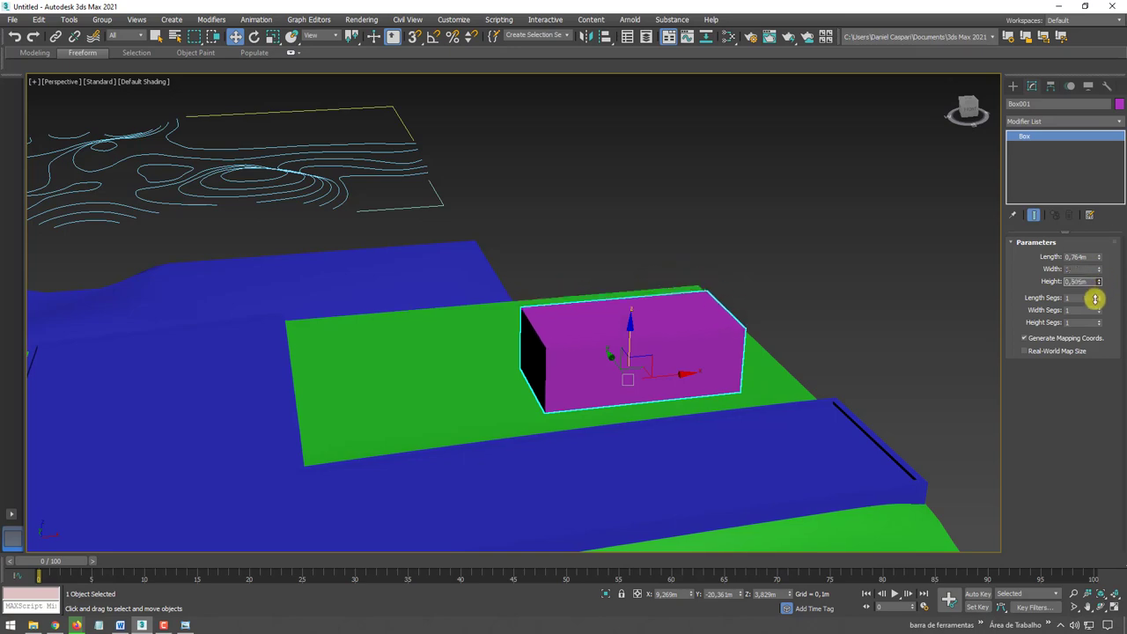
{"action": "mouse_move", "coordinate": [661, 335]}
{"action": "middle_mouse_down", "text": "alt"}
{"action": "mouse_move", "coordinate": [677, 351]}
{"action": "mouse_move", "coordinate": [564, 397]}
{"action": "mouse_move", "coordinate": [488, 276]}
{"action": "middle_mouse_up", "text": "alt"}
{"action": "scroll", "coordinate": [524, 302], "scroll_direction": "up", "scroll_amount": 2}
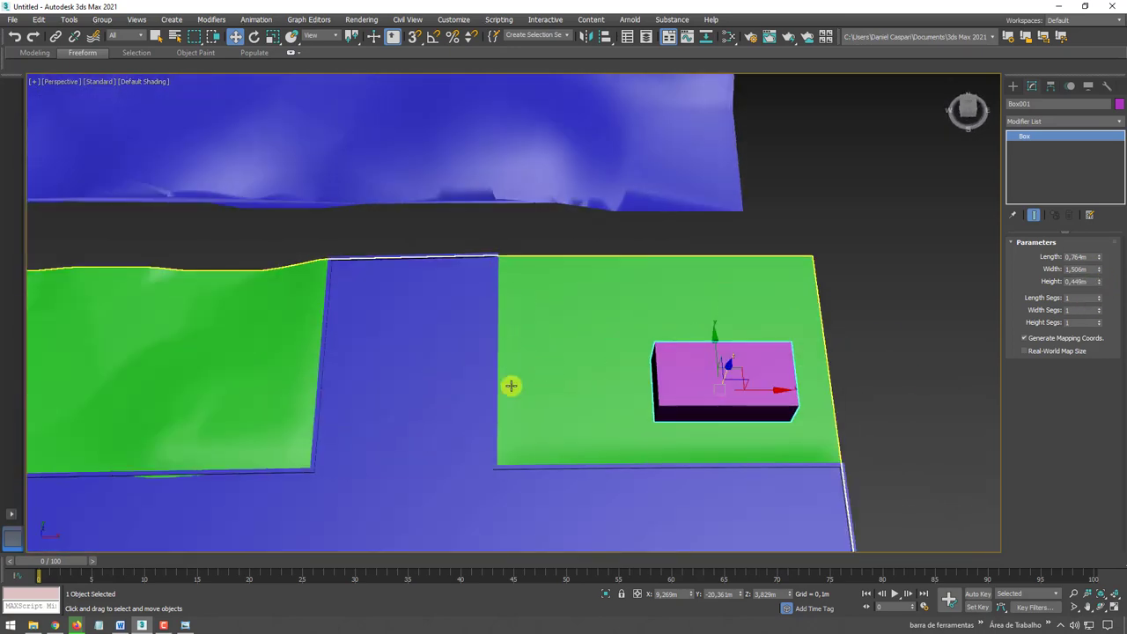
{"action": "mouse_move", "coordinate": [573, 390]}
{"action": "middle_mouse_down"}
{"action": "mouse_move", "coordinate": [596, 196]}
{"action": "mouse_move", "coordinate": [464, 286]}
{"action": "middle_mouse_up"}
{"action": "scroll", "coordinate": [596, 197], "scroll_direction": "down", "scroll_amount": 5}
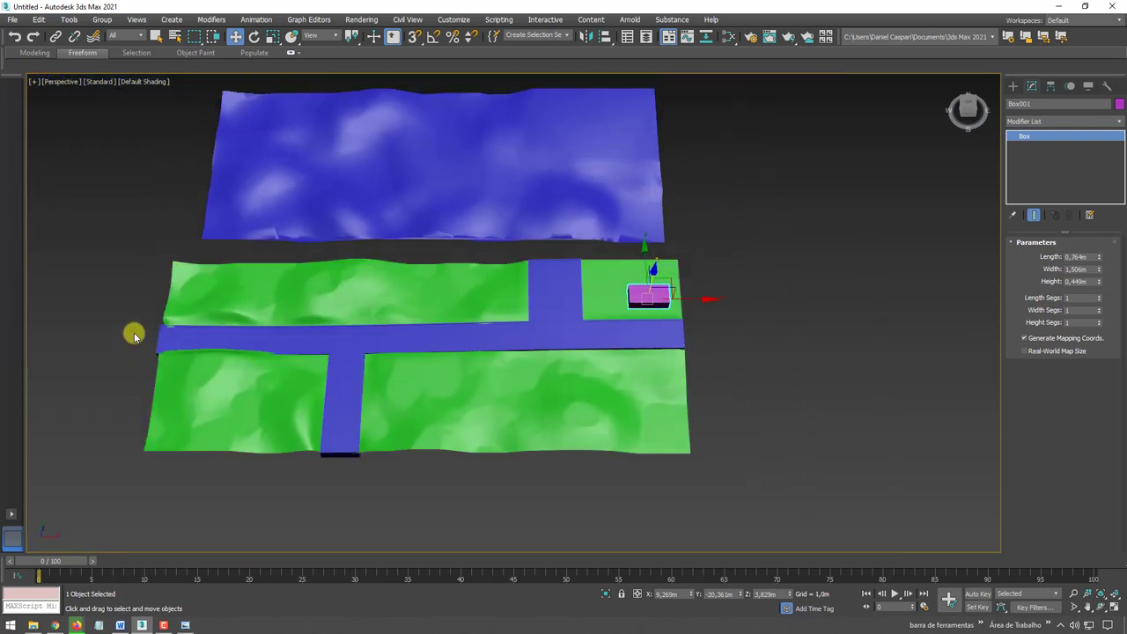
Select terrain Plane001, toggle Element mode on and off, and open Freeform > Paint Deform.
{"action": "left_click", "coordinate": [409, 301]}
{"action": "mouse_move", "coordinate": [541, 397]}
{"action": "middle_mouse_down", "text": "alt"}
{"action": "mouse_move", "coordinate": [526, 403]}
{"action": "mouse_move", "coordinate": [573, 340]}
{"action": "mouse_move", "coordinate": [456, 370]}
{"action": "mouse_move", "coordinate": [531, 345]}
{"action": "middle_mouse_up", "text": "alt"}
{"action": "scroll", "coordinate": [501, 304], "scroll_direction": "up", "scroll_amount": 5}
{"action": "mouse_move", "coordinate": [501, 305]}
{"action": "middle_mouse_down", "text": "alt"}
{"action": "mouse_move", "coordinate": [501, 257]}
{"action": "mouse_move", "coordinate": [428, 317]}
{"action": "mouse_move", "coordinate": [405, 219]}
{"action": "middle_mouse_up", "text": "alt"}
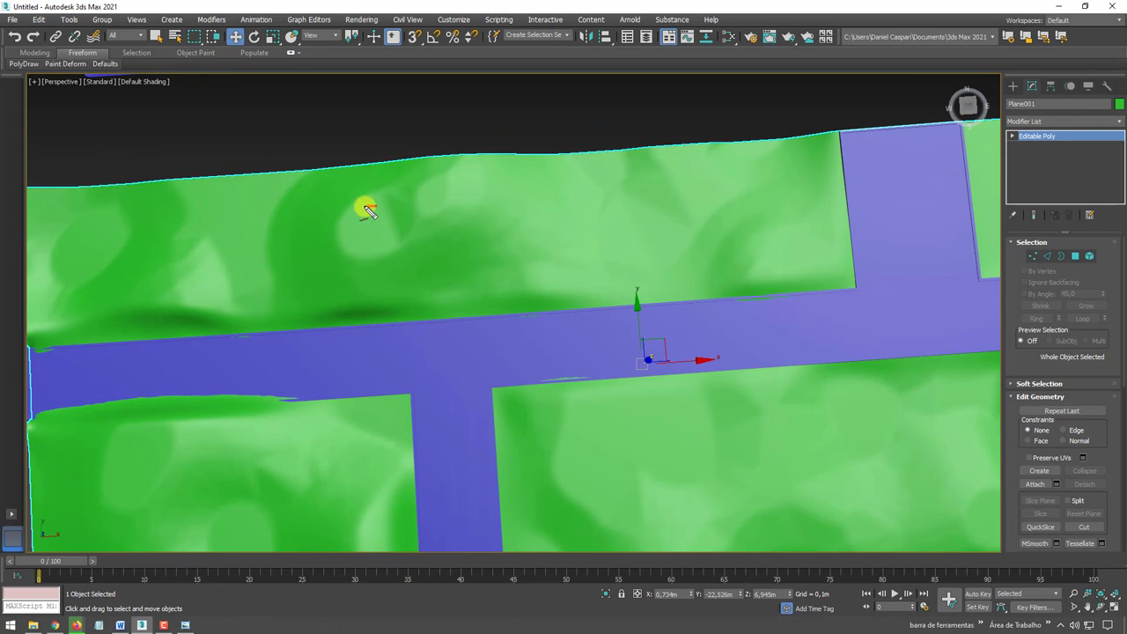
{"action": "scroll", "coordinate": [369, 210], "scroll_direction": "down", "scroll_amount": 5}
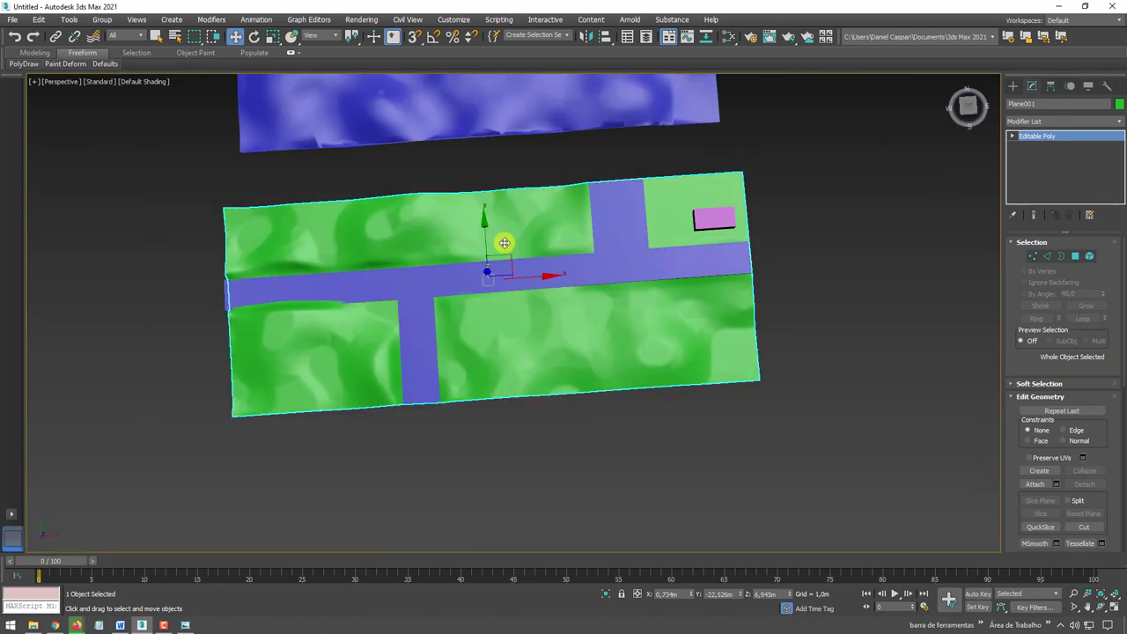
{"action": "left_click", "coordinate": [1089, 255]}
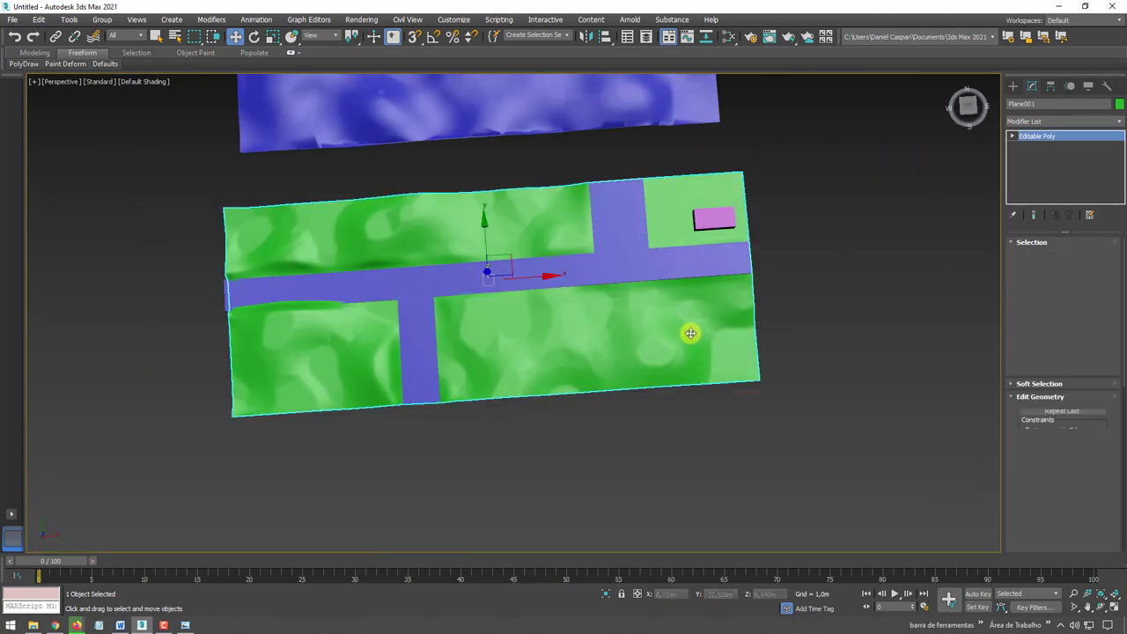
{"action": "left_click", "coordinate": [1089, 255]}
{"action": "left_click", "coordinate": [716, 315]}
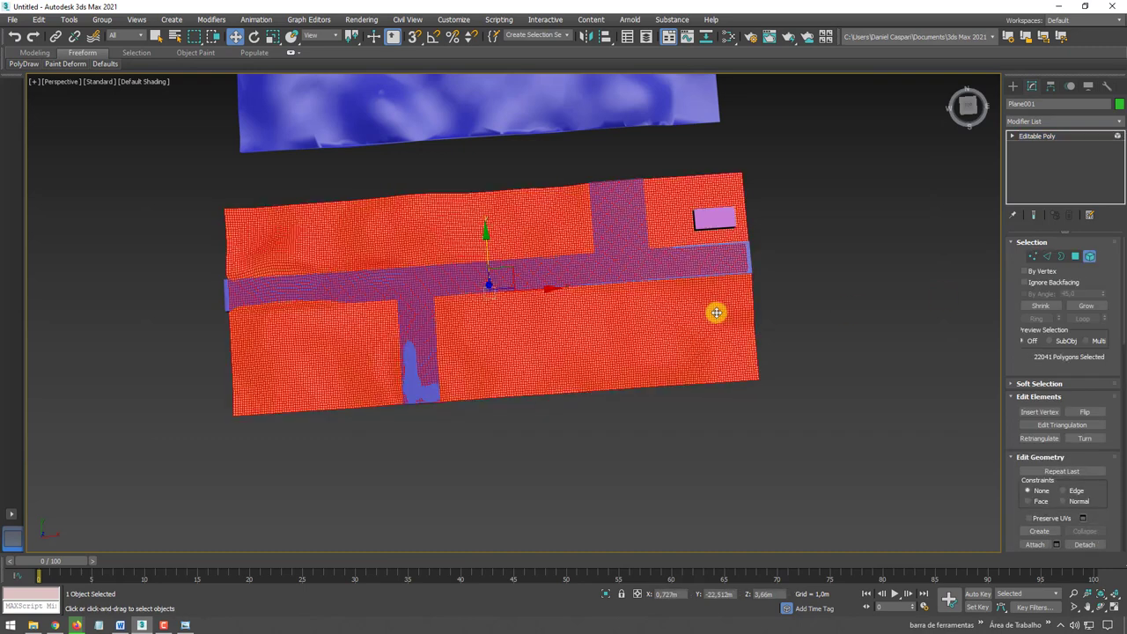
{"action": "scroll", "coordinate": [1032, 319], "scroll_direction": "down", "scroll_amount": 5}
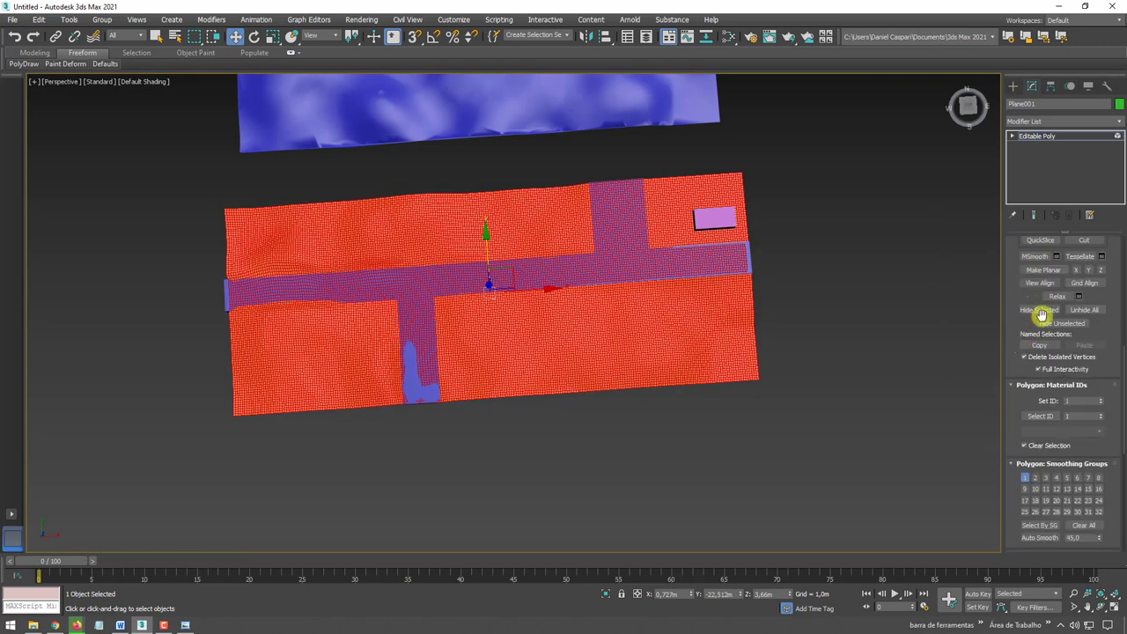
{"action": "left_click", "coordinate": [1048, 136]}
{"action": "scroll", "coordinate": [401, 264], "scroll_direction": "up", "scroll_amount": 2}
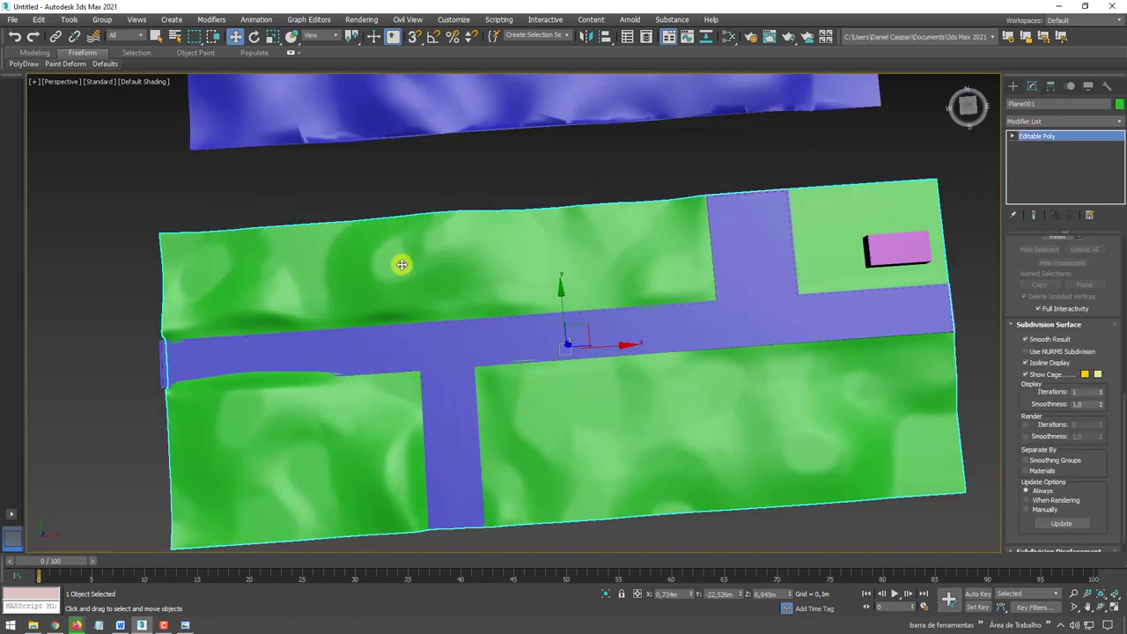
{"action": "middle_click_drag", "start_coordinate": [400, 264], "coordinate": [340, 153], "text": "alt"}
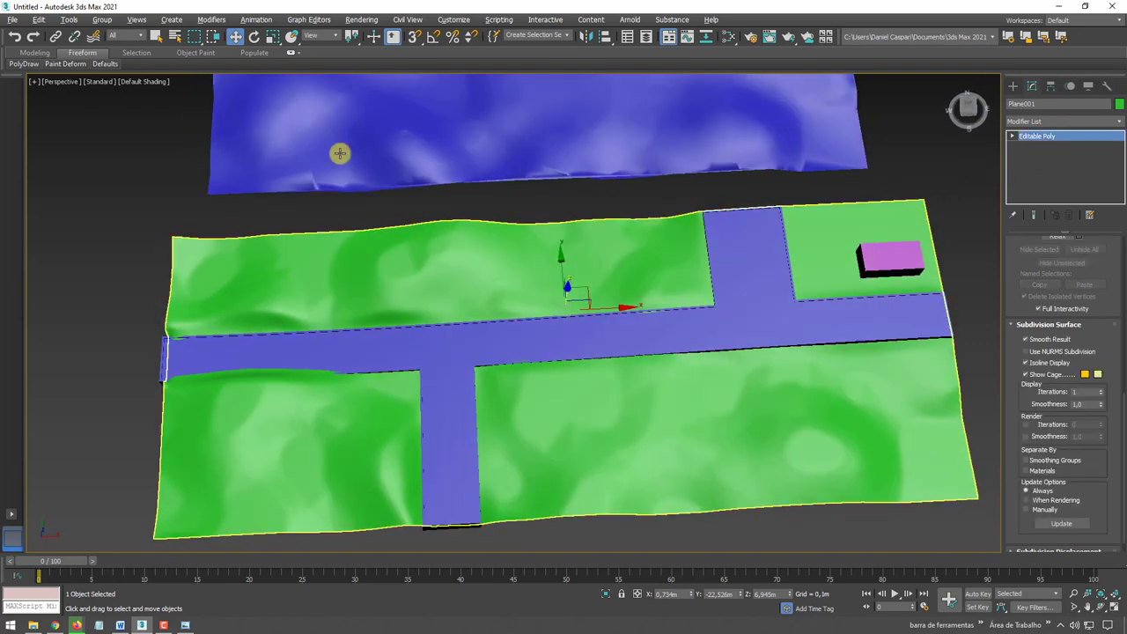
{"action": "left_click", "coordinate": [77, 62]}
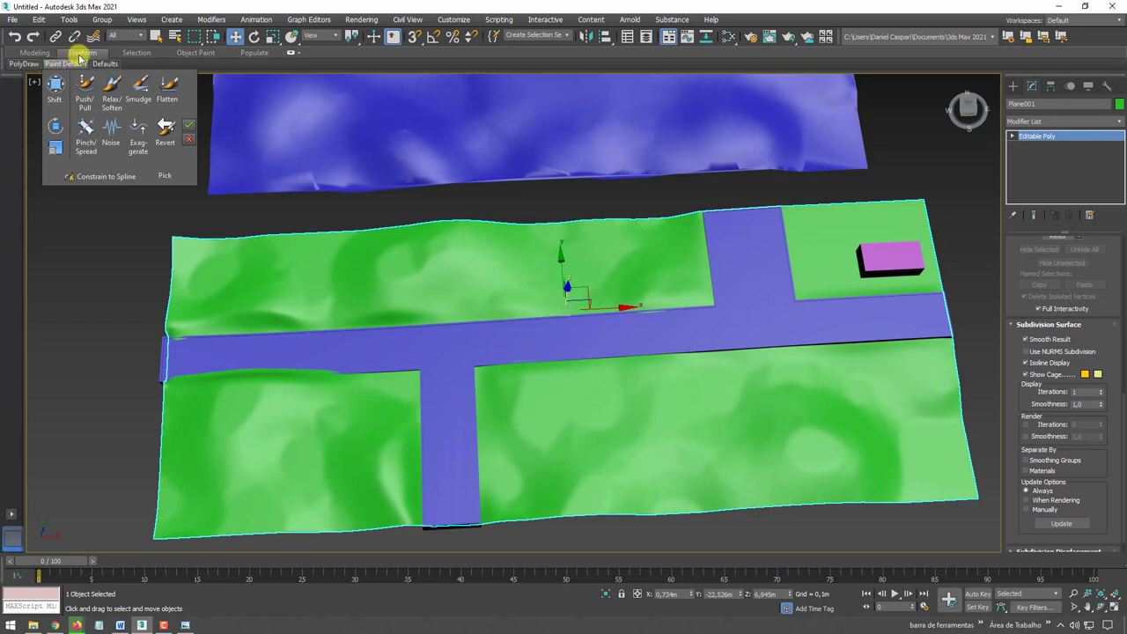
Smooth the lower-left terrain bumps with the Relax/Soften brush.
{"action": "left_click", "coordinate": [109, 92]}
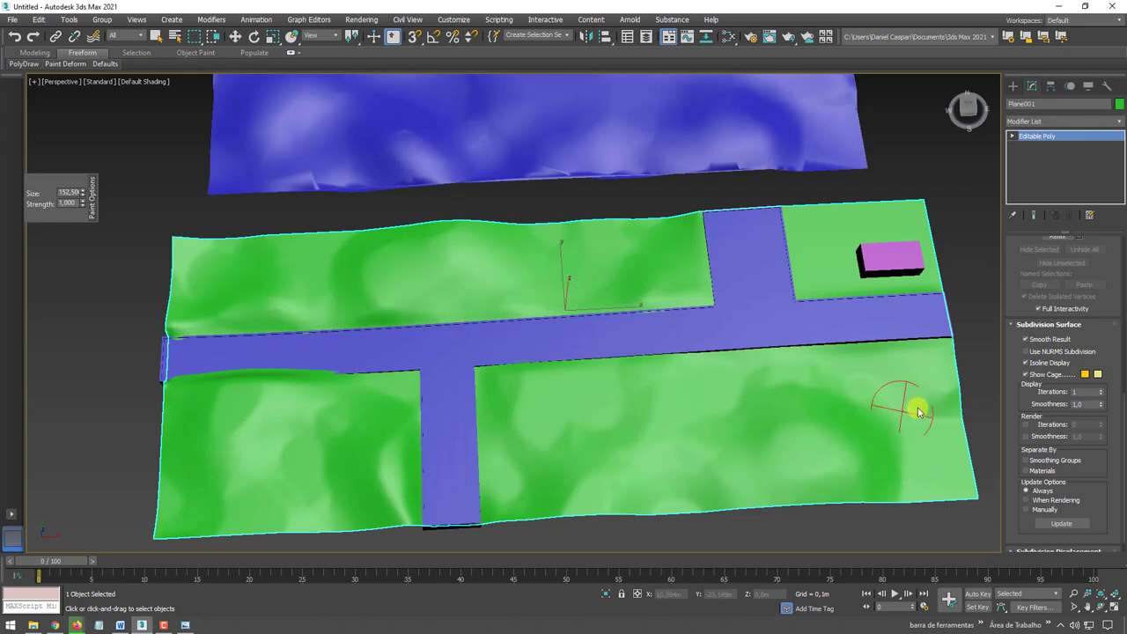
{"action": "mouse_move", "coordinate": [584, 484]}
{"action": "left_mouse_down"}
{"action": "mouse_move", "coordinate": [515, 457]}
{"action": "mouse_move", "coordinate": [400, 472]}
{"action": "mouse_move", "coordinate": [385, 500]}
{"action": "left_mouse_up"}
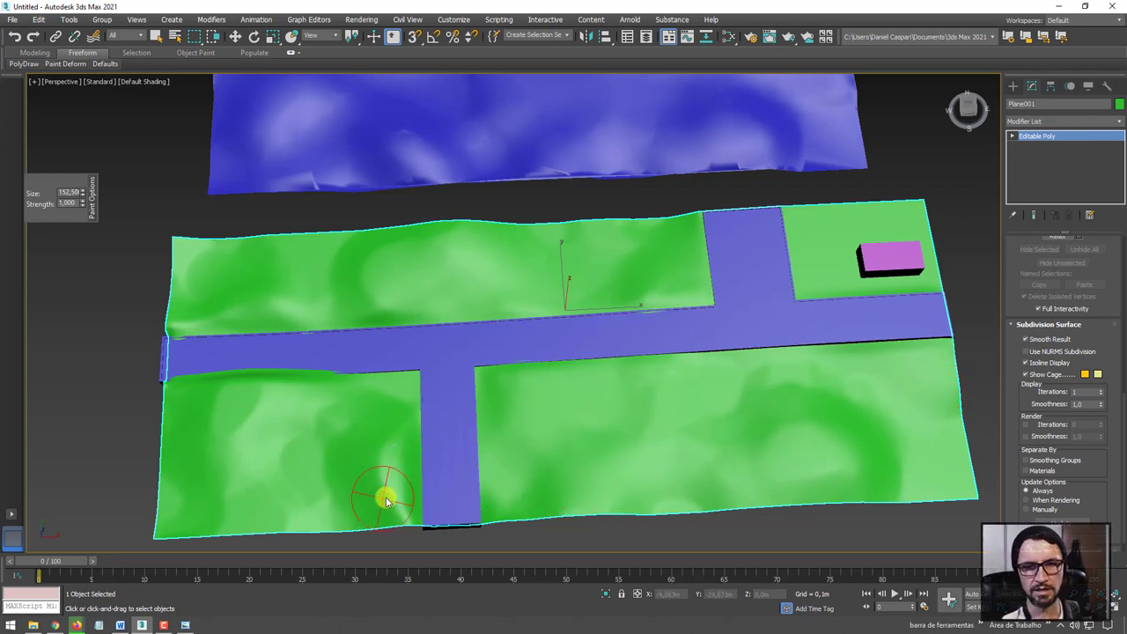
{"action": "left_click_drag", "start_coordinate": [308, 405], "coordinate": [251, 400]}
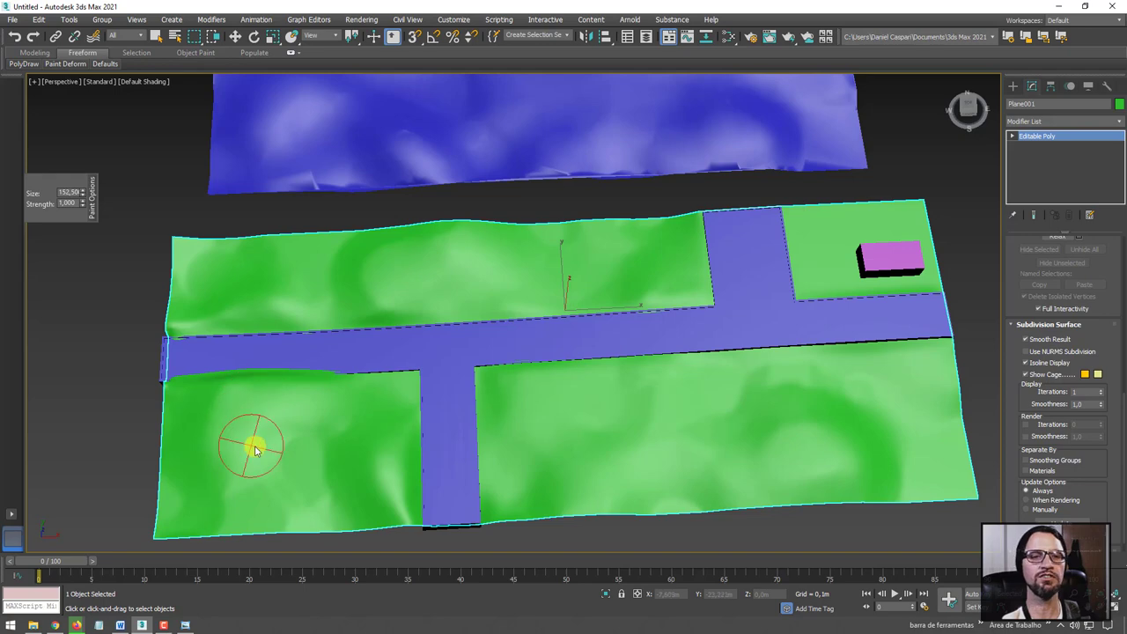
{"action": "left_click_drag", "start_coordinate": [255, 451], "coordinate": [15, 205]}
Stroke along the road's lower edge with the Shift brush at strength 4 and falloff 194.
{"action": "left_click", "coordinate": [55, 64]}
{"action": "left_click", "coordinate": [55, 88]}
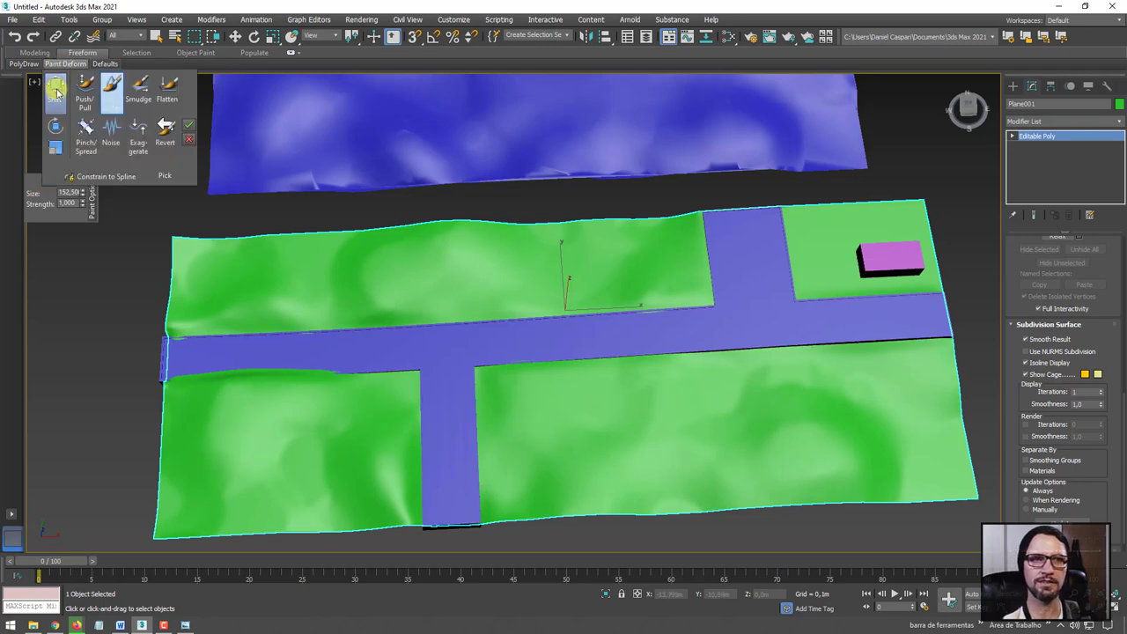
{"action": "mouse_move", "coordinate": [118, 322]}
{"action": "middle_mouse_down", "text": "alt"}
{"action": "mouse_move", "coordinate": [128, 357]}
{"action": "mouse_move", "coordinate": [272, 355]}
{"action": "middle_mouse_up", "text": "alt"}
{"action": "mouse_move", "coordinate": [272, 354]}
{"action": "left_mouse_down", "text": "ctrl+shift"}
{"action": "mouse_move", "coordinate": [283, 346]}
{"action": "mouse_move", "coordinate": [290, 397]}
{"action": "left_mouse_up", "text": "ctrl+shift"}
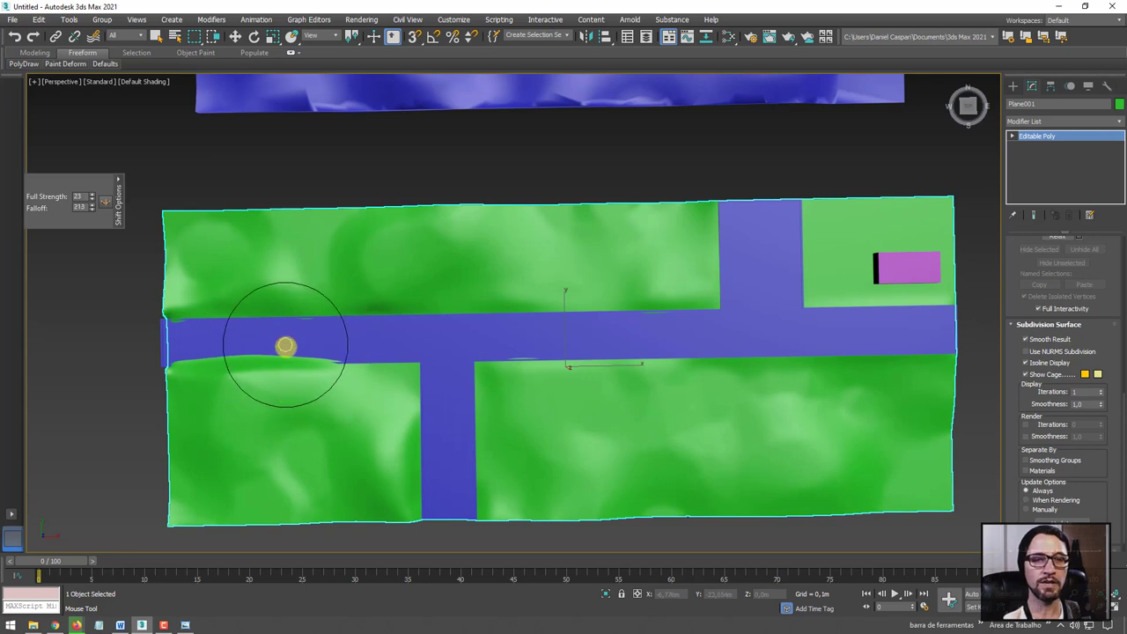
{"action": "left_click_drag", "start_coordinate": [284, 347], "coordinate": [284, 360], "text": "alt+shift"}
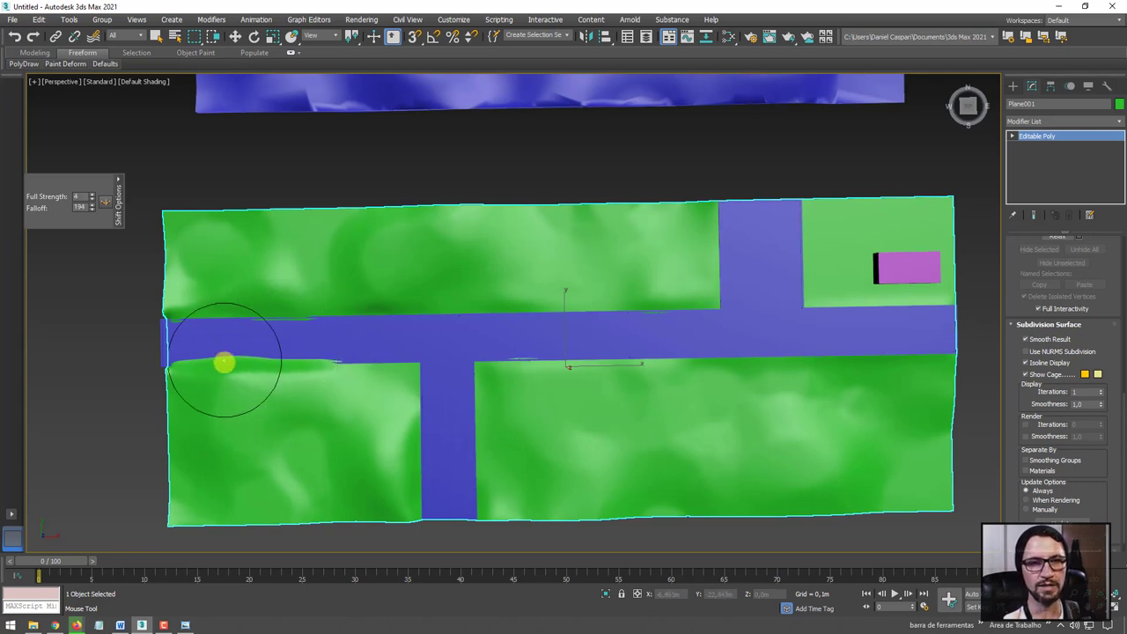
{"action": "left_click_drag", "start_coordinate": [200, 368], "coordinate": [317, 374]}
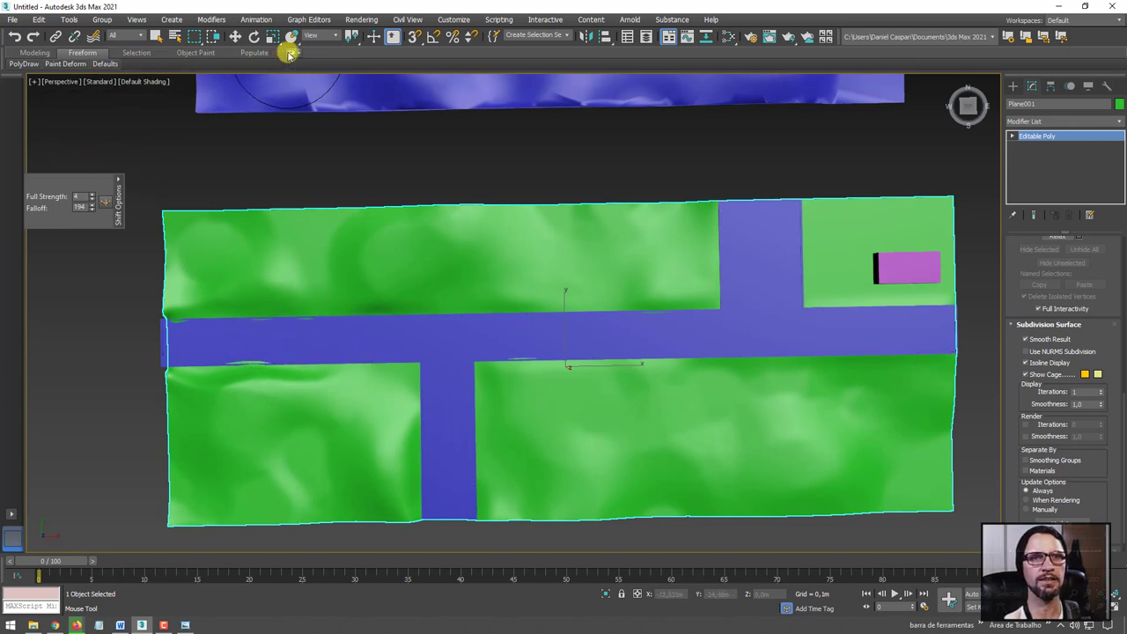
Open the Modeling ribbon tab and orbit so the green terrain faces the camera.
{"action": "double_click", "coordinate": [29, 53]}
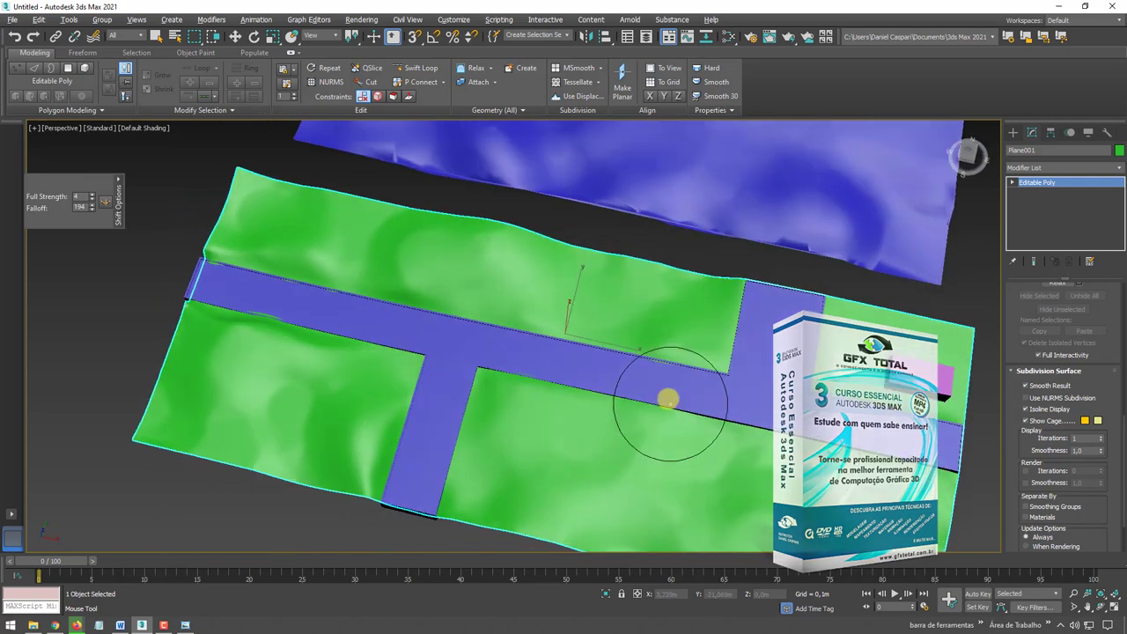
{"action": "mouse_move", "coordinate": [719, 420]}
{"action": "middle_mouse_down", "text": "alt"}
{"action": "mouse_move", "coordinate": [674, 362]}
{"action": "mouse_move", "coordinate": [428, 322]}
{"action": "middle_mouse_up", "text": "alt"}
{"action": "scroll", "coordinate": [671, 355], "scroll_direction": "down", "scroll_amount": 5}
{"action": "scroll", "coordinate": [499, 344], "scroll_direction": "up", "scroll_amount": 5}
{"action": "key", "text": "w"}
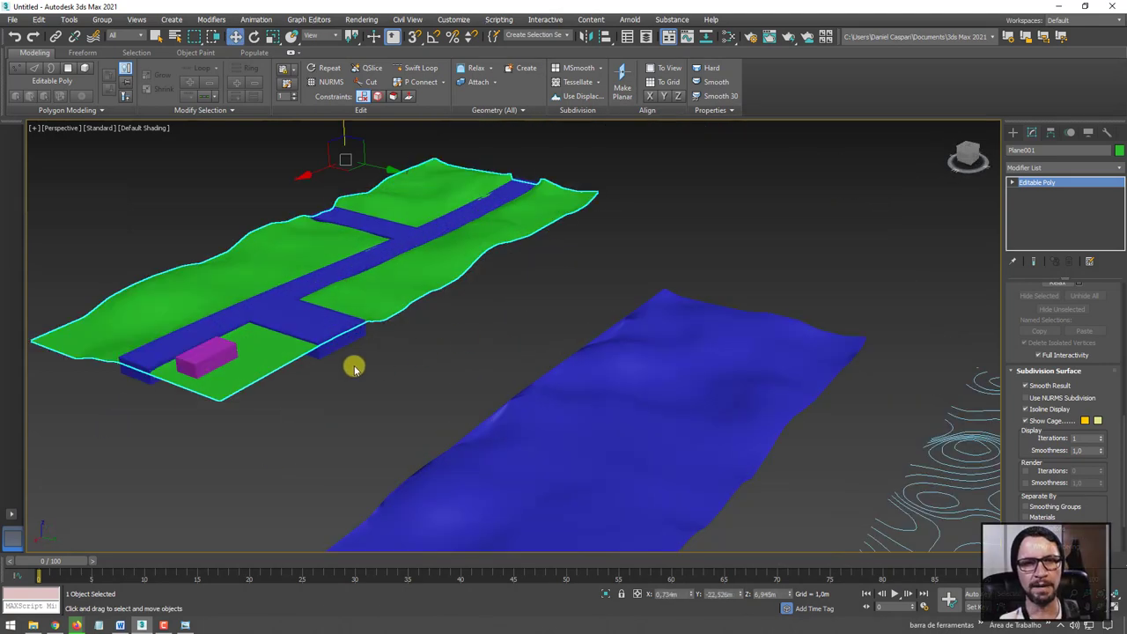
{"action": "mouse_move", "coordinate": [355, 364]}
{"action": "middle_mouse_down", "text": "alt"}
{"action": "mouse_move", "coordinate": [420, 357]}
{"action": "mouse_move", "coordinate": [392, 360]}
{"action": "mouse_move", "coordinate": [417, 398]}
{"action": "mouse_move", "coordinate": [320, 335]}
{"action": "mouse_move", "coordinate": [549, 422]}
{"action": "mouse_move", "coordinate": [617, 335]}
{"action": "mouse_move", "coordinate": [827, 264]}
{"action": "middle_mouse_up", "text": "alt"}
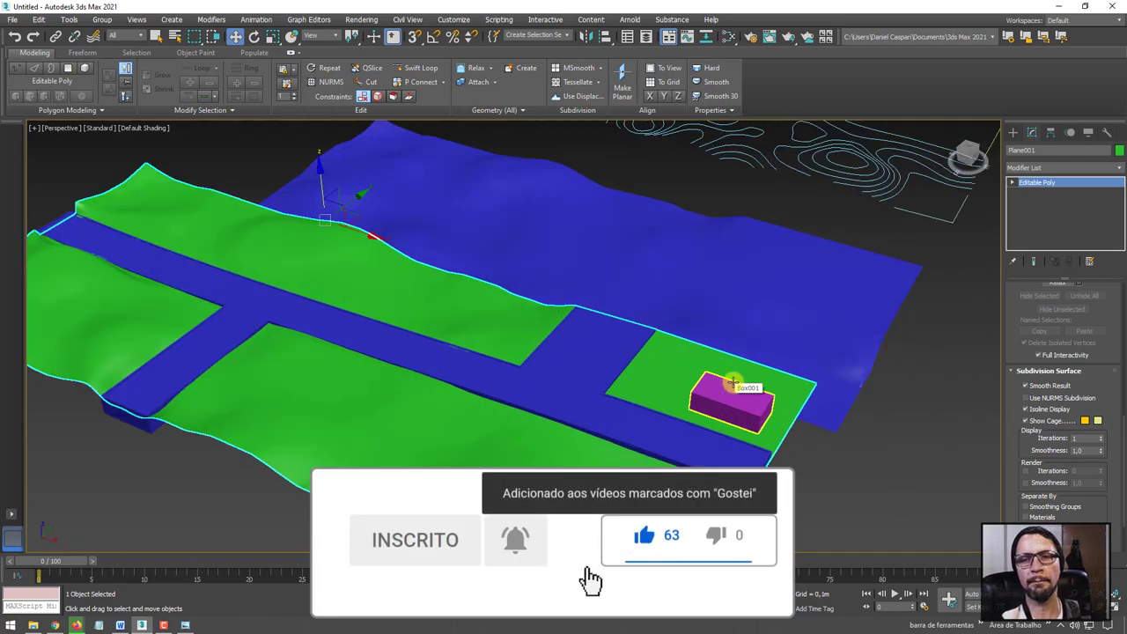
{"action": "scroll", "coordinate": [871, 252], "scroll_direction": "down", "scroll_amount": 3}
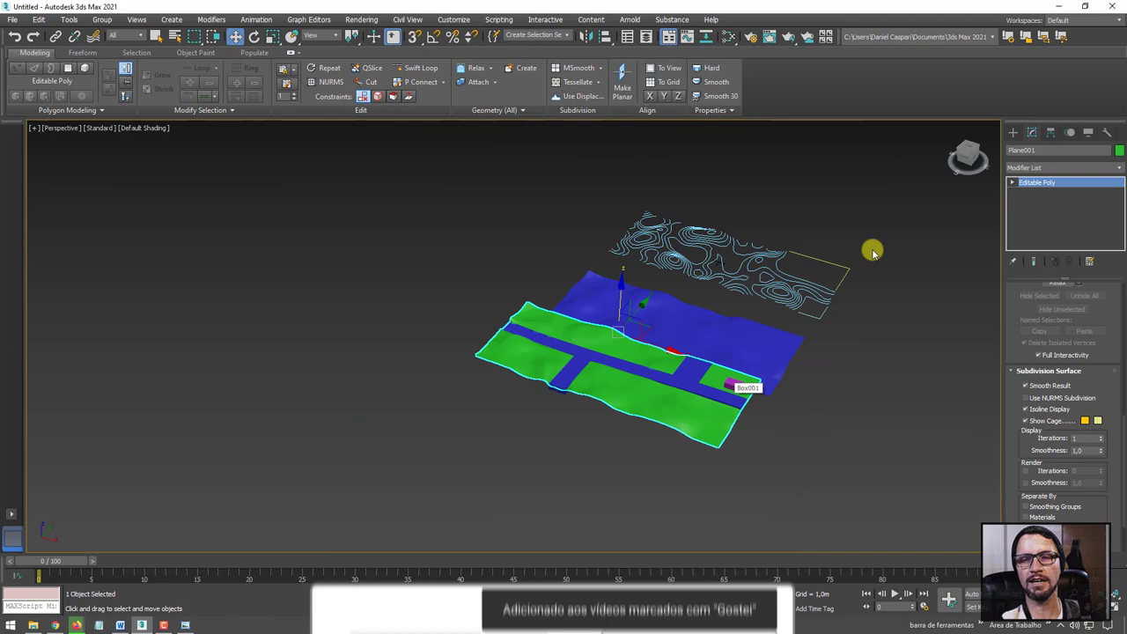
Select the contour line shapes and frame the three planes side by side.
{"action": "left_click", "coordinate": [769, 298]}
{"action": "scroll", "coordinate": [704, 273], "scroll_direction": "up", "scroll_amount": 4}
{"action": "scroll", "coordinate": [687, 286], "scroll_direction": "down", "scroll_amount": 5}
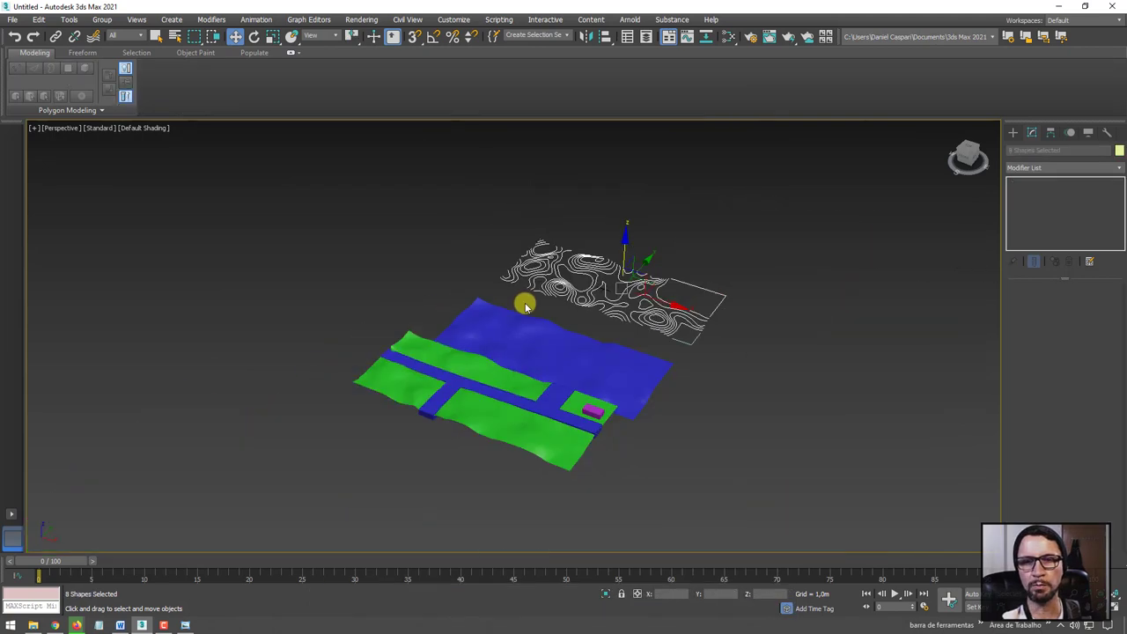
{"action": "mouse_move", "coordinate": [579, 355]}
{"action": "middle_mouse_down", "text": "alt"}
{"action": "mouse_move", "coordinate": [543, 358]}
{"action": "mouse_move", "coordinate": [558, 384]}
{"action": "middle_mouse_up", "text": "alt"}
{"action": "scroll", "coordinate": [558, 385], "scroll_direction": "up", "scroll_amount": 2}
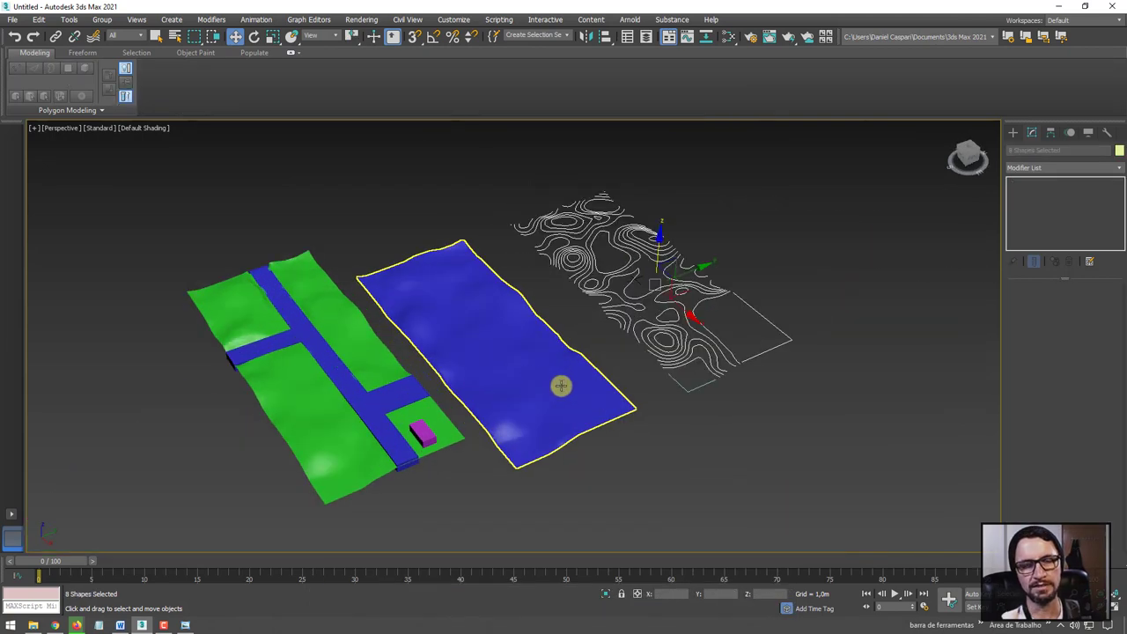